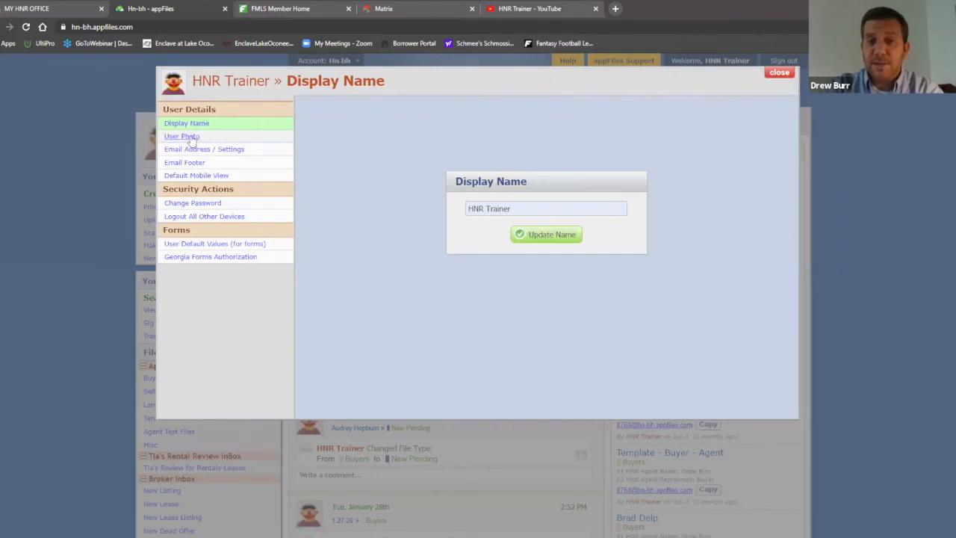
Browse the User Photo and Email Address / Settings pages, ending on the current Email Footer
{"action": "left_click", "coordinate": [190, 138]}
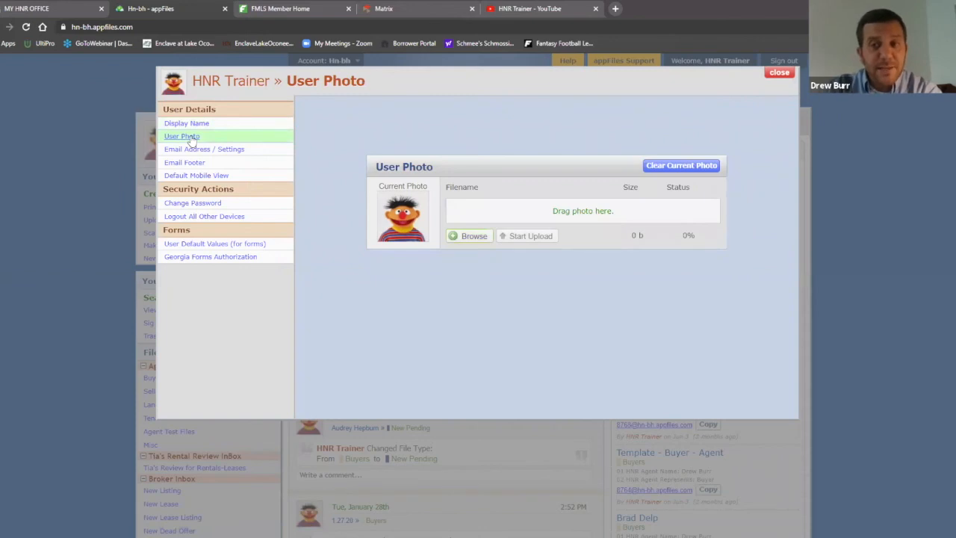
{"action": "left_click", "coordinate": [198, 149]}
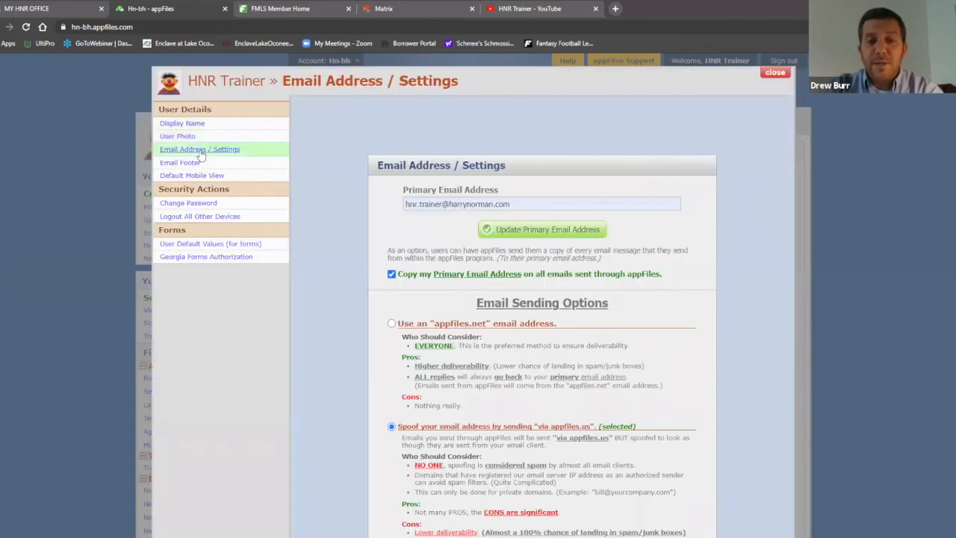
{"action": "scroll", "coordinate": [358, 238], "scroll_direction": "down", "scroll_amount": 1}
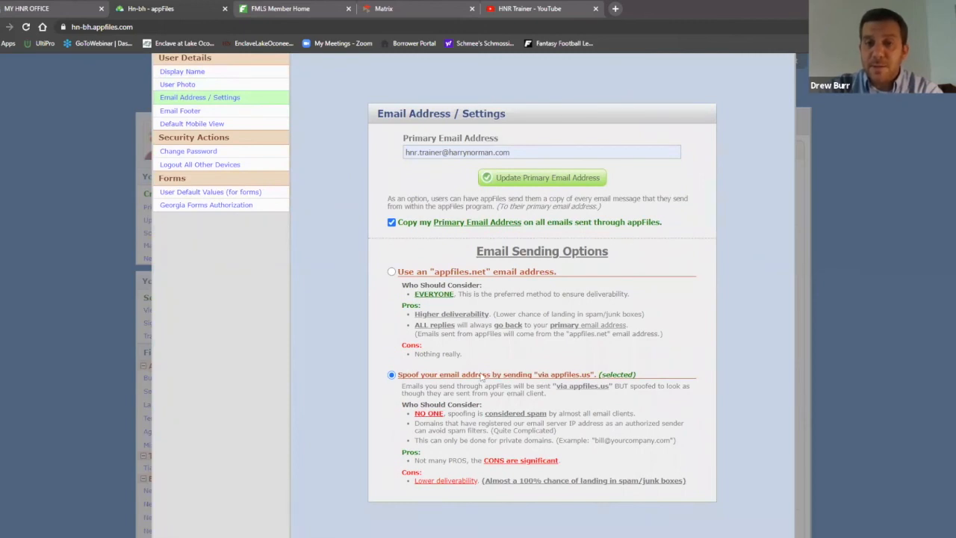
{"action": "scroll", "coordinate": [381, 295], "scroll_direction": "up", "scroll_amount": 1}
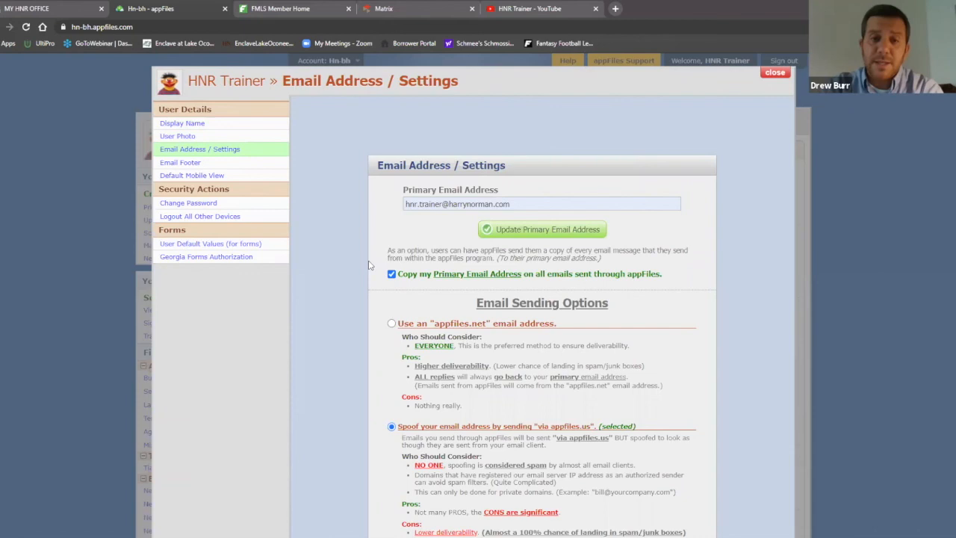
{"action": "left_click", "coordinate": [180, 162]}
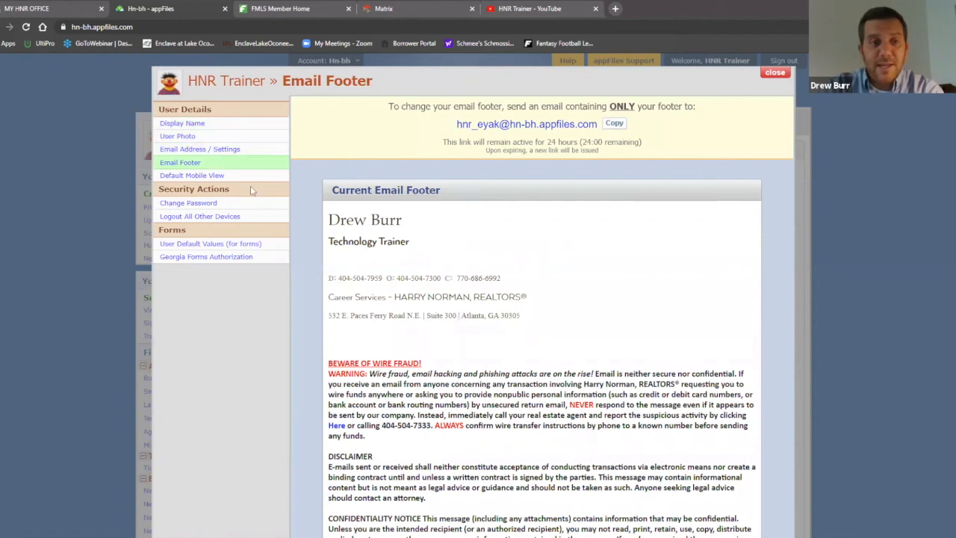
Review the Default Mobile View setting, then close user settings to return Home
{"action": "left_click", "coordinate": [220, 178]}
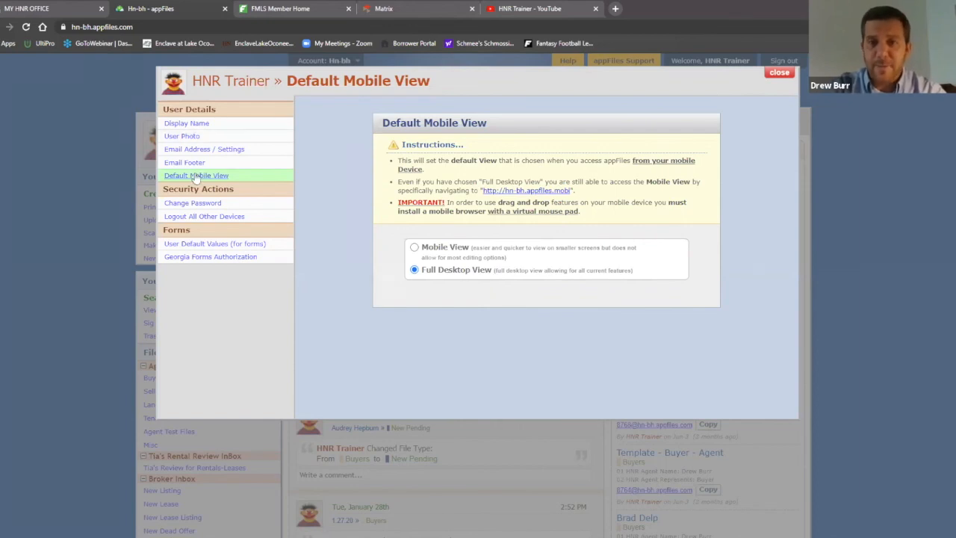
{"action": "left_click", "coordinate": [785, 73]}
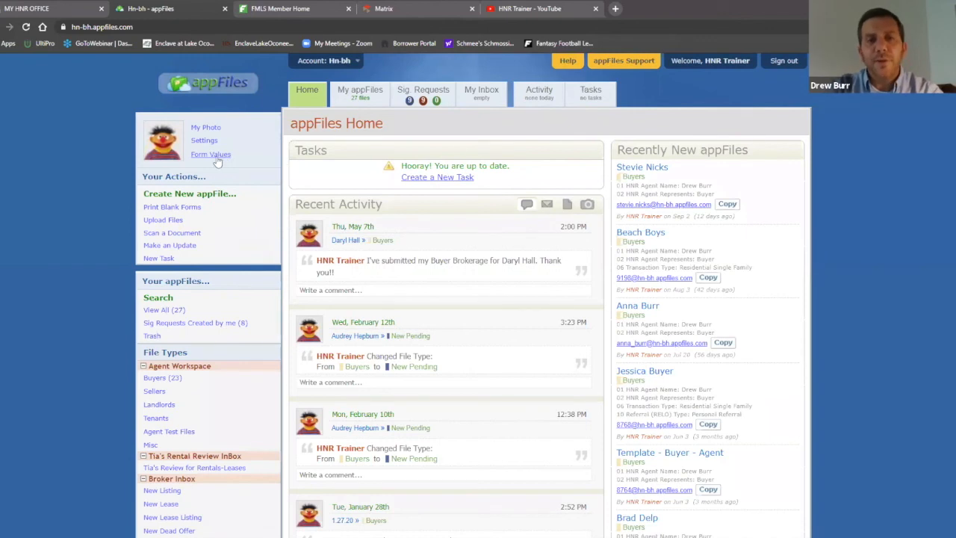
Zoom the browser page in two steps through Chrome's menu
{"action": "left_click", "coordinate": [947, 27]}
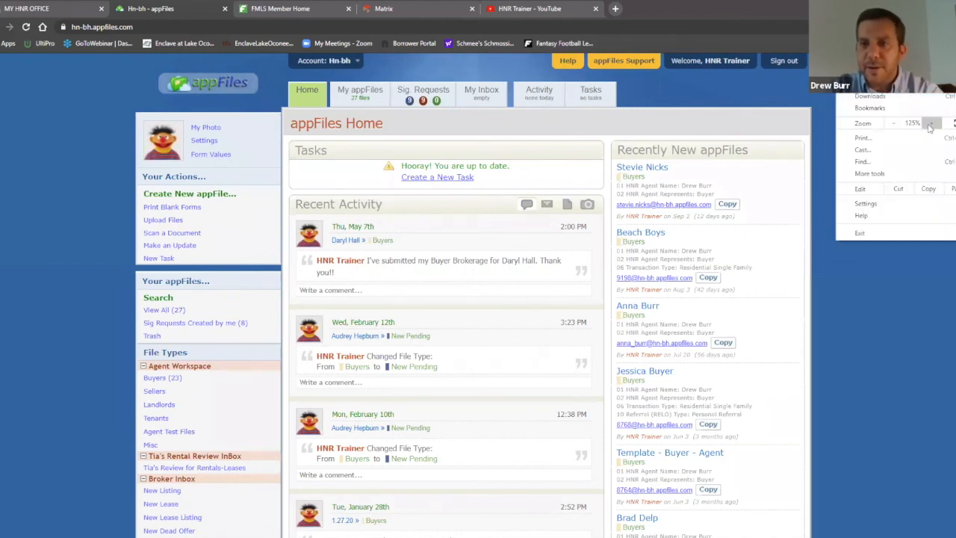
{"action": "left_click", "coordinate": [930, 126]}
{"action": "left_click", "coordinate": [188, 158]}
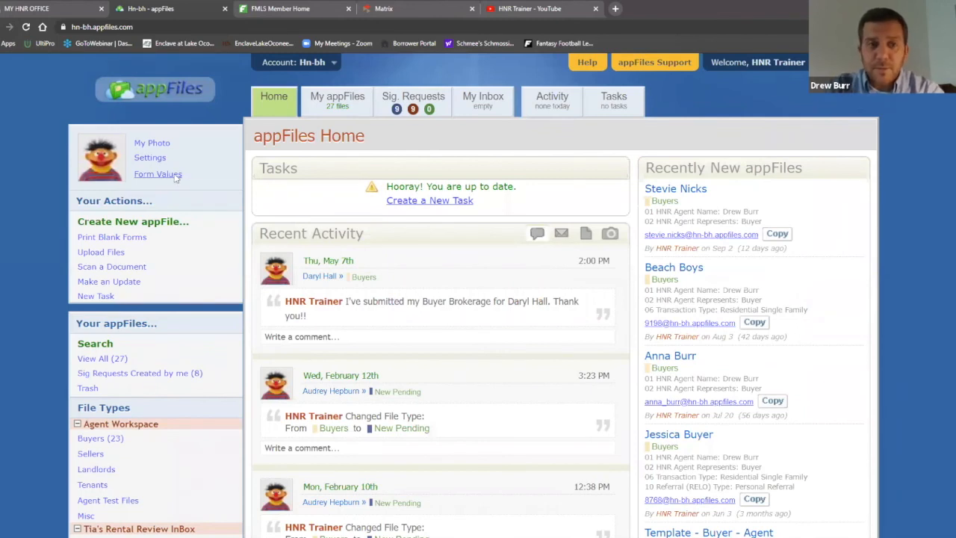
Load the Form Values defaults for F110 - Exclusive Buyer Brokerage Agreement
{"action": "left_click", "coordinate": [175, 178]}
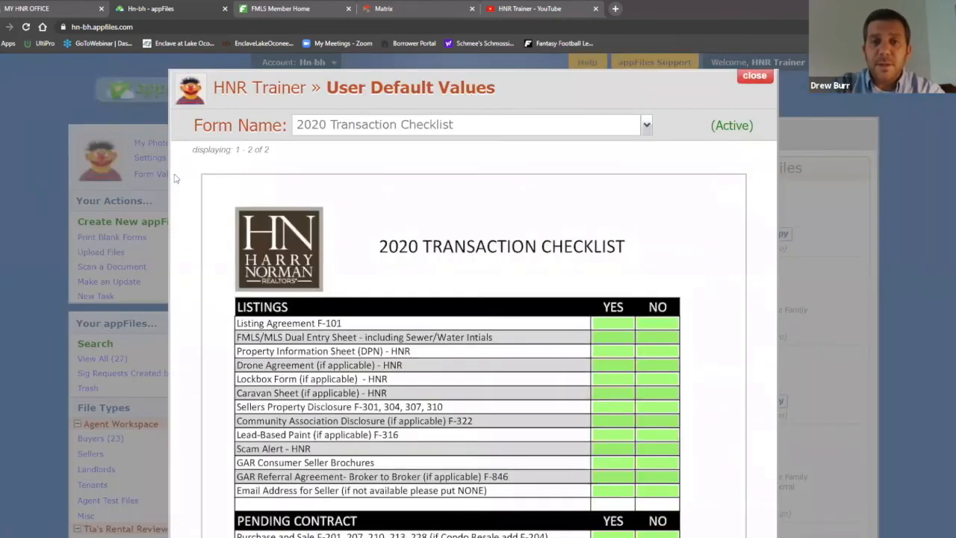
{"action": "left_click", "coordinate": [646, 127]}
{"action": "scroll", "coordinate": [493, 227], "scroll_direction": "down", "scroll_amount": 1}
{"action": "scroll", "coordinate": [493, 228], "scroll_direction": "down", "scroll_amount": 6}
{"action": "scroll", "coordinate": [495, 224], "scroll_direction": "up", "scroll_amount": 2}
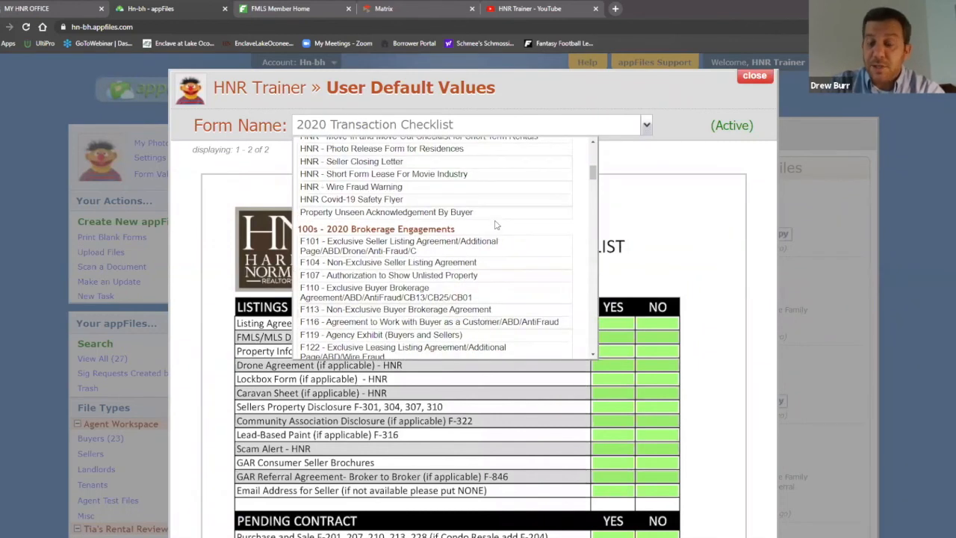
{"action": "scroll", "coordinate": [494, 239], "scroll_direction": "up", "scroll_amount": 6}
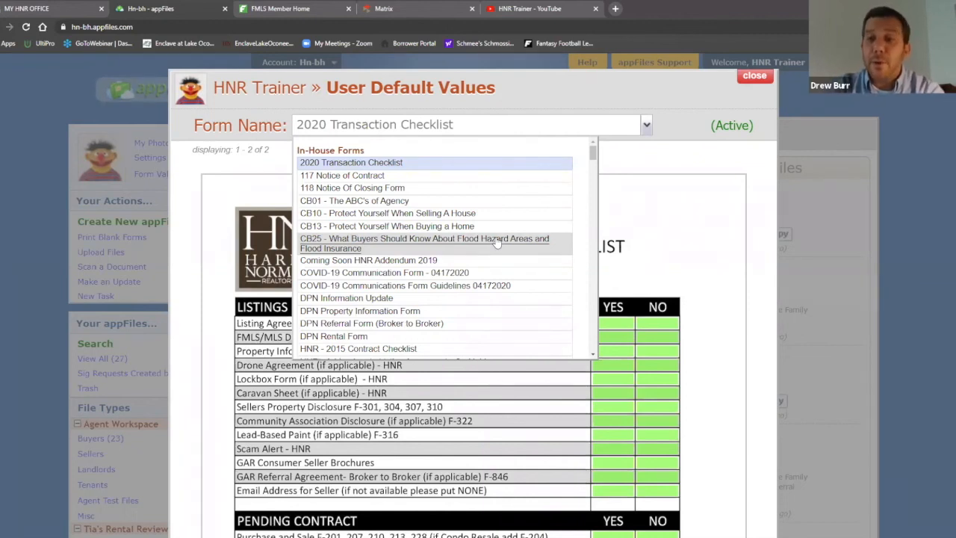
{"action": "scroll", "coordinate": [499, 238], "scroll_direction": "down", "scroll_amount": 8}
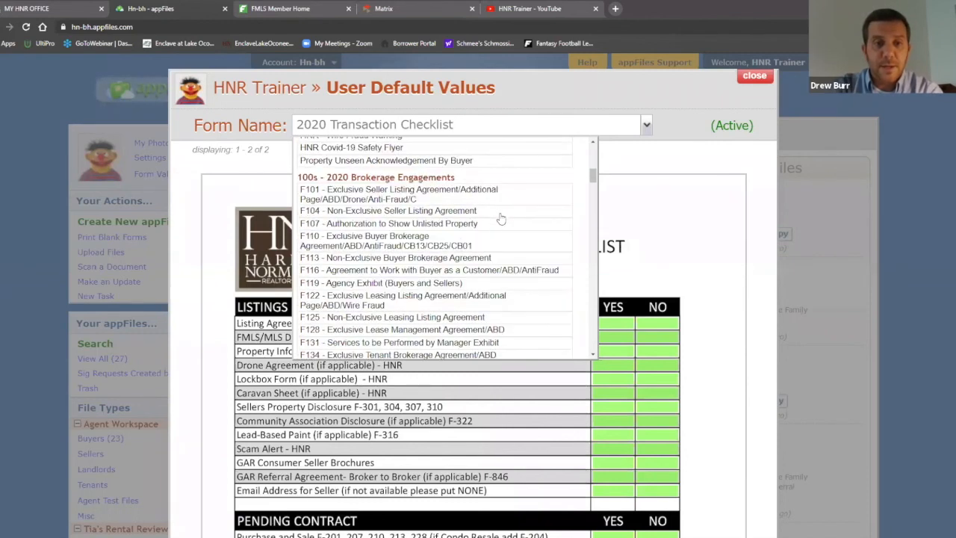
{"action": "left_click", "coordinate": [392, 241]}
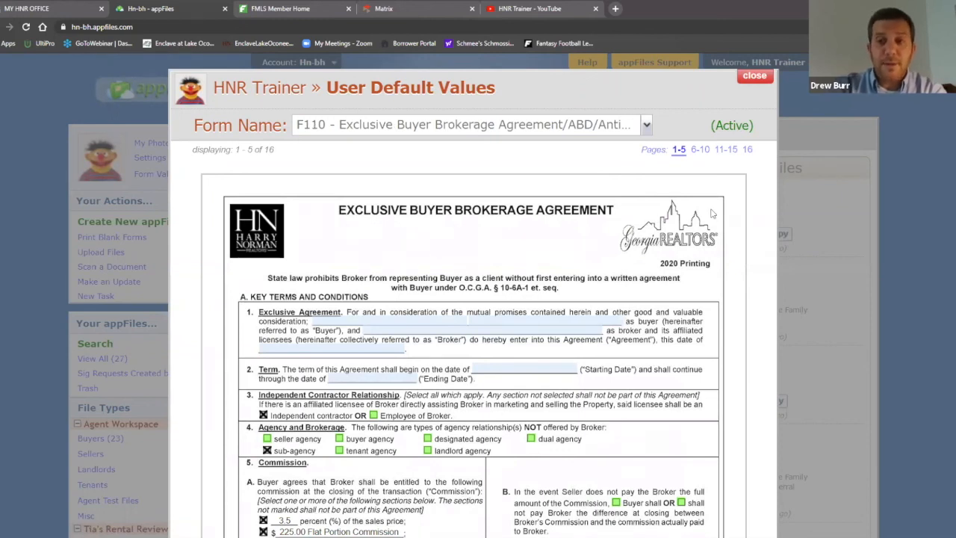
Show pages 6-10 of the F110 defaults and scroll through brochures and broker contacts
{"action": "left_click", "coordinate": [702, 150]}
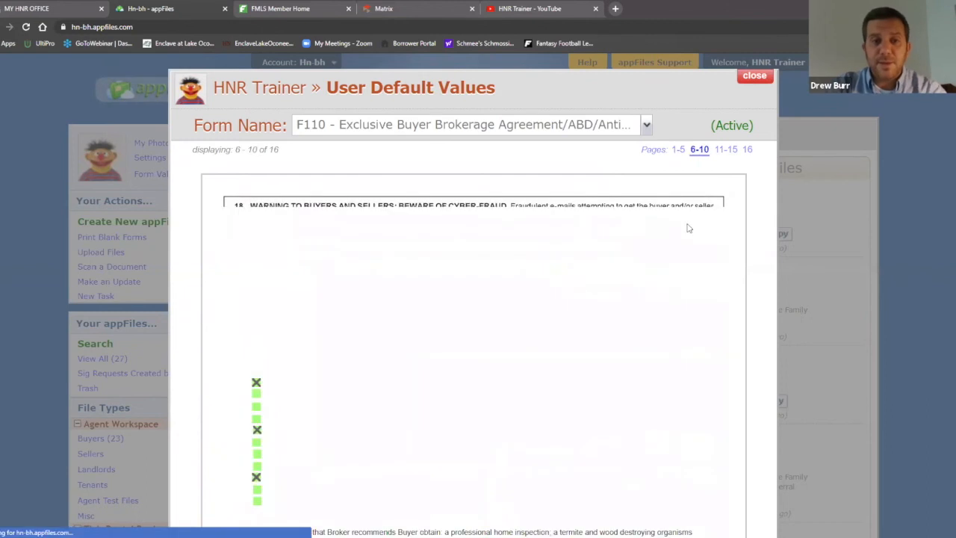
{"action": "scroll", "coordinate": [691, 226], "scroll_direction": "down", "scroll_amount": 5}
{"action": "scroll", "coordinate": [695, 224], "scroll_direction": "down", "scroll_amount": 10}
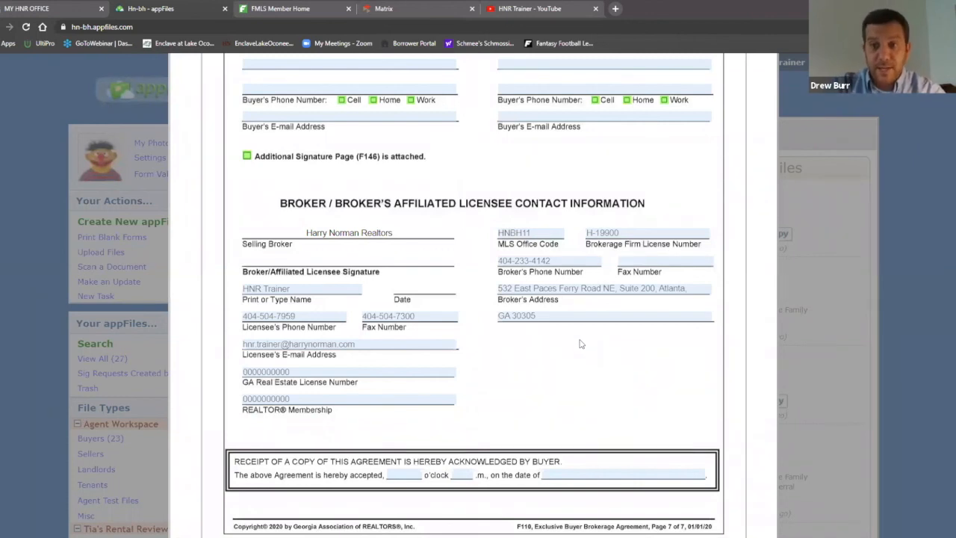
{"action": "scroll", "coordinate": [583, 345], "scroll_direction": "up", "scroll_amount": 8}
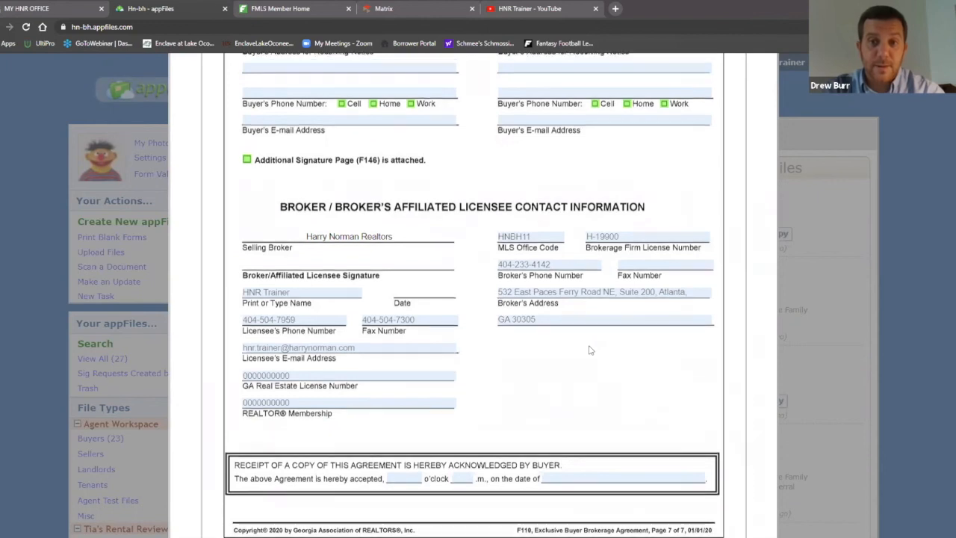
{"action": "scroll", "coordinate": [588, 349], "scroll_direction": "up", "scroll_amount": 5}
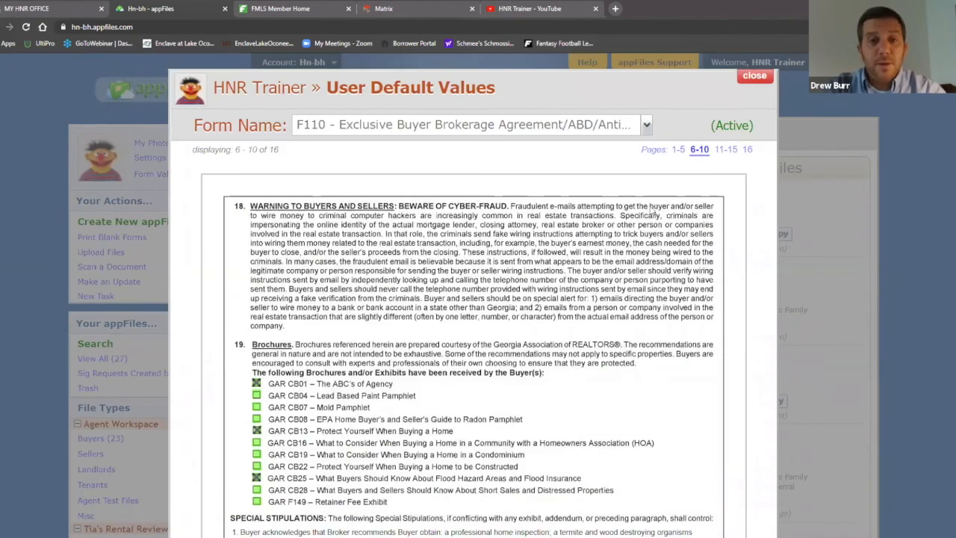
Open the Form Name list and scroll through the available forms
{"action": "left_click", "coordinate": [648, 125]}
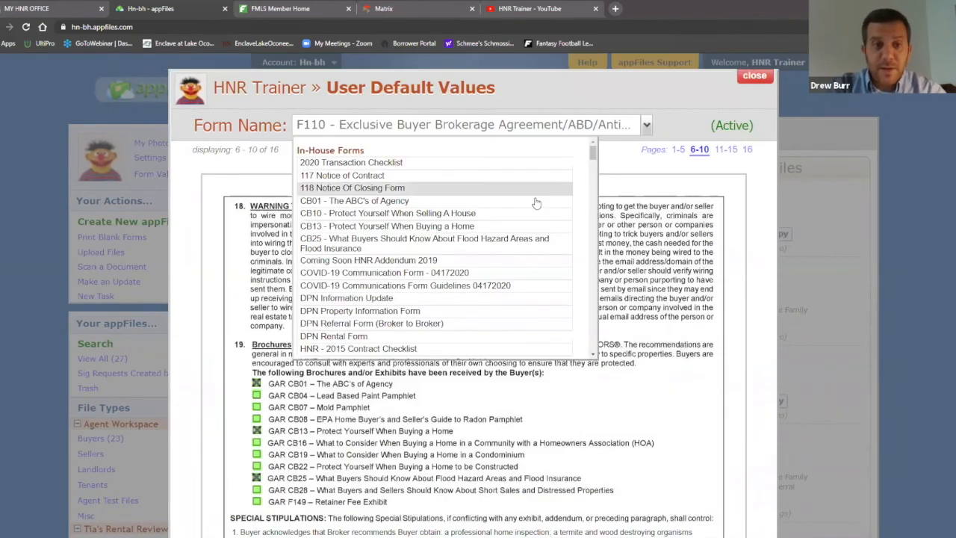
{"action": "scroll", "coordinate": [535, 203], "scroll_direction": "down", "scroll_amount": 10}
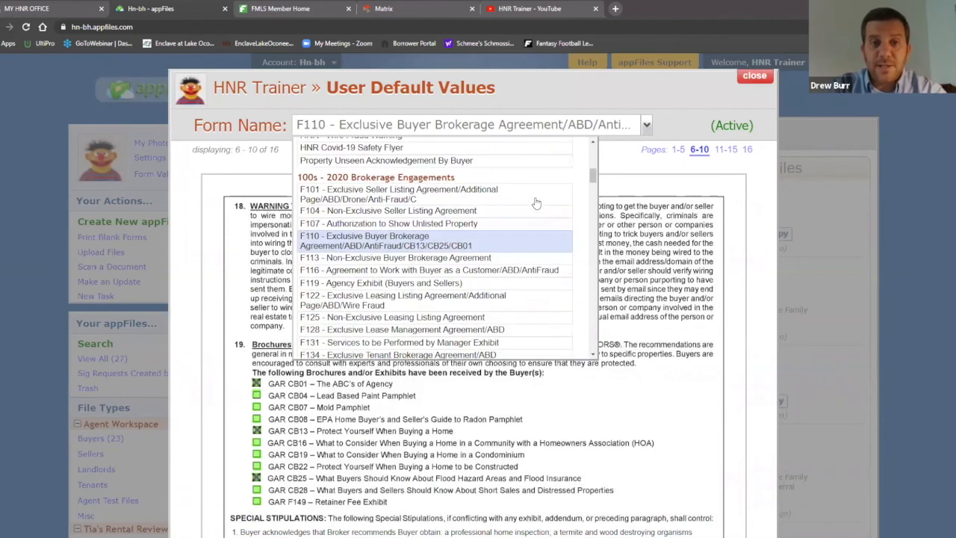
{"action": "scroll", "coordinate": [533, 216], "scroll_direction": "down", "scroll_amount": 3}
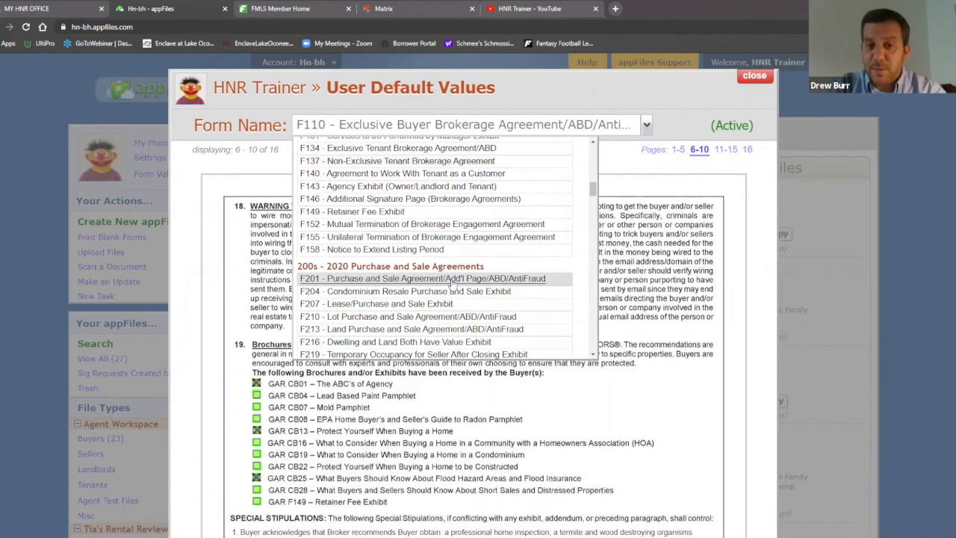
Load F201 - Purchase and Sale Agreement defaults, view pages 1-5, then close to Home
{"action": "left_click", "coordinate": [453, 278]}
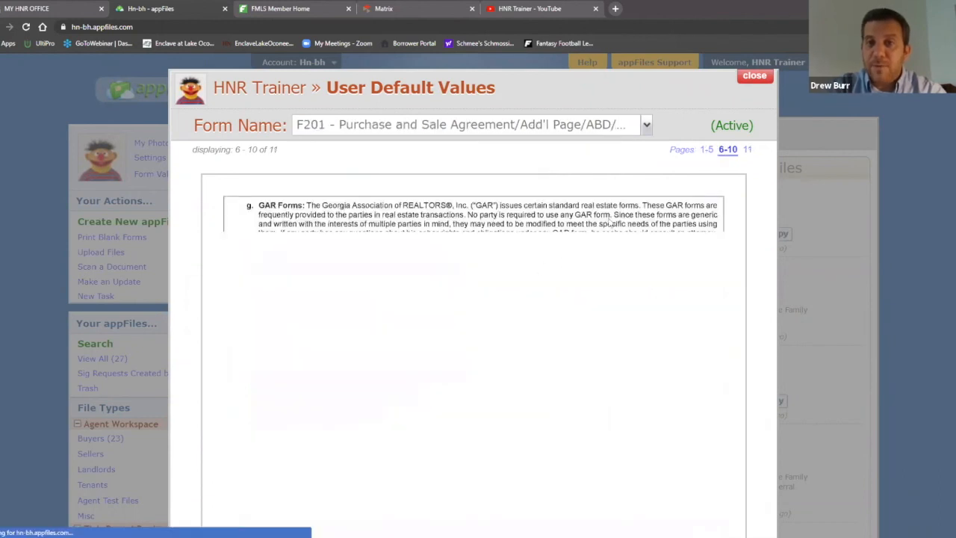
{"action": "left_click", "coordinate": [706, 149]}
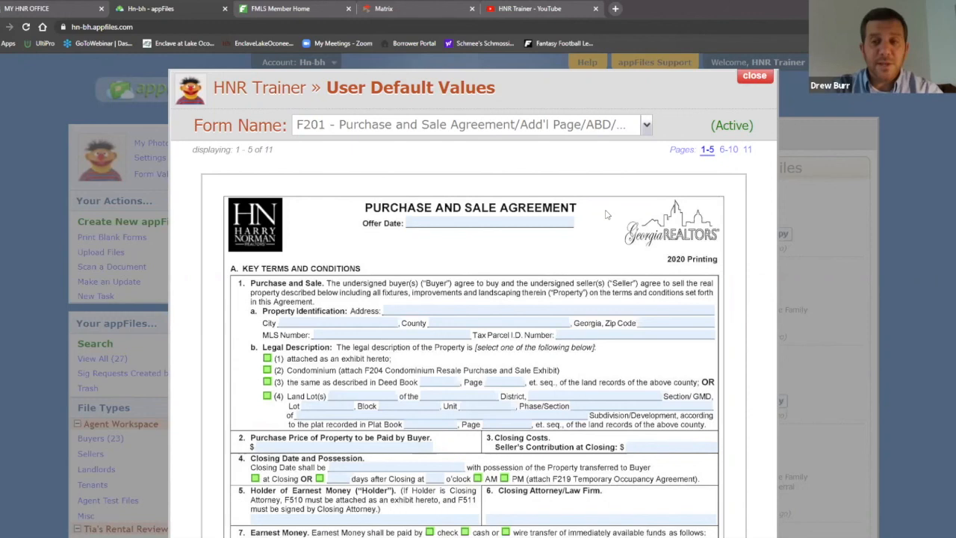
{"action": "left_click", "coordinate": [753, 77]}
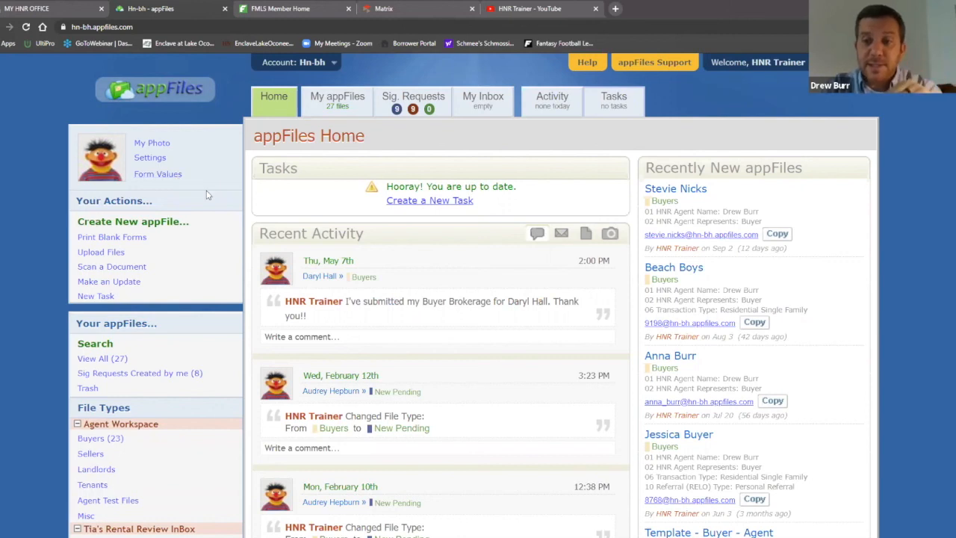
Load the Form Values defaults for F113 - Non-Exclusive Buyer Brokerage Agreement and scroll through them
{"action": "left_click", "coordinate": [164, 177]}
{"action": "left_click", "coordinate": [646, 125]}
{"action": "scroll", "coordinate": [493, 228], "scroll_direction": "down", "scroll_amount": 6}
{"action": "scroll", "coordinate": [492, 228], "scroll_direction": "down", "scroll_amount": 4}
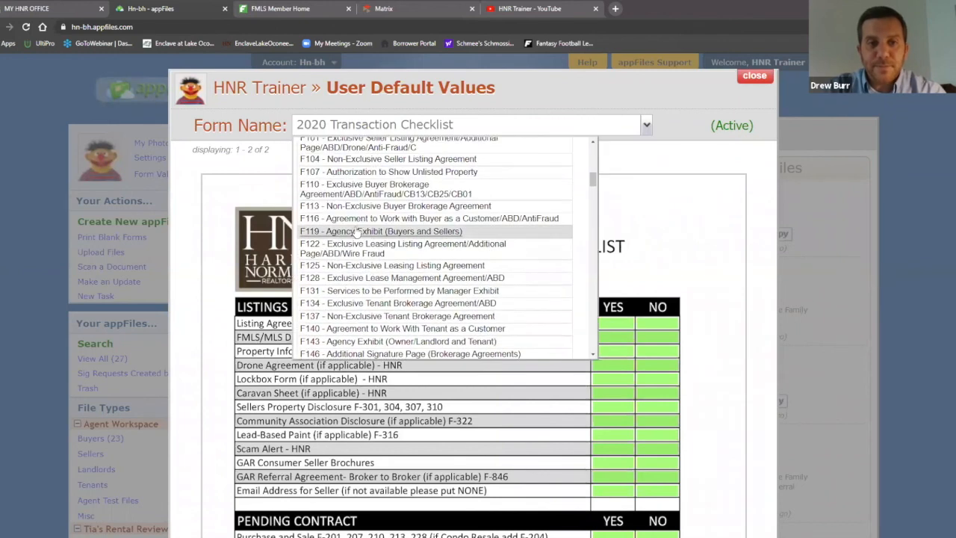
{"action": "left_click", "coordinate": [383, 206]}
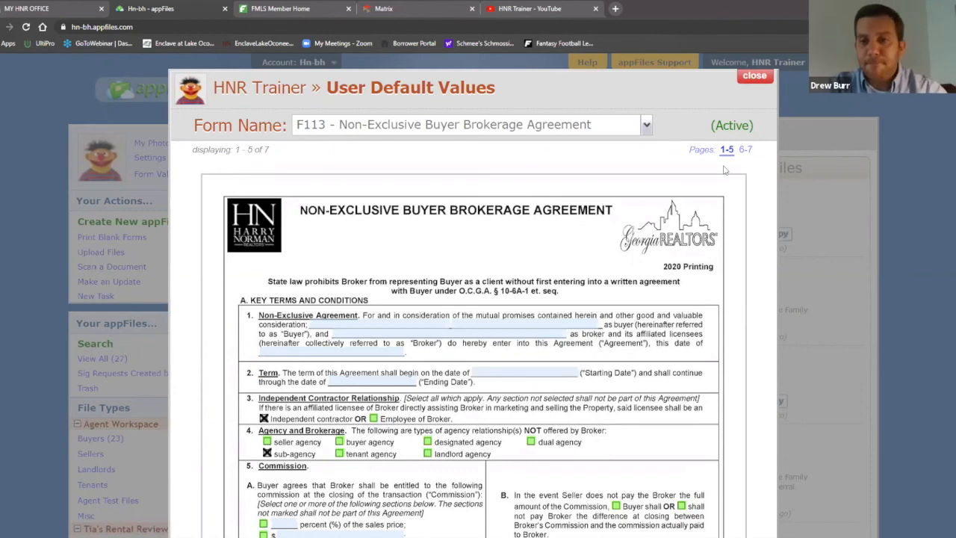
{"action": "scroll", "coordinate": [739, 193], "scroll_direction": "down", "scroll_amount": 2}
{"action": "scroll", "coordinate": [721, 224], "scroll_direction": "up", "scroll_amount": 2}
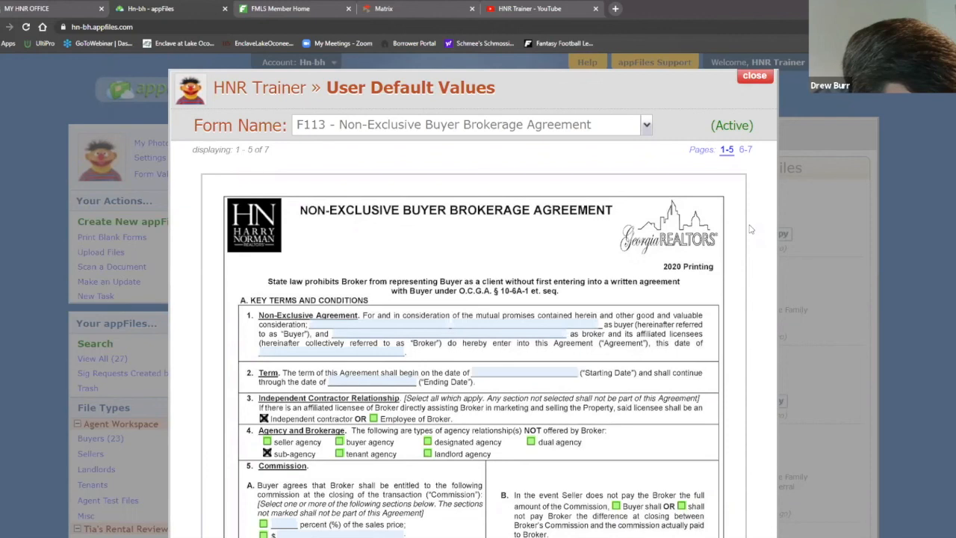
Close the F113 defaults and display name settings, then switch to the MY HNR OFFICE tab
{"action": "left_click", "coordinate": [753, 78]}
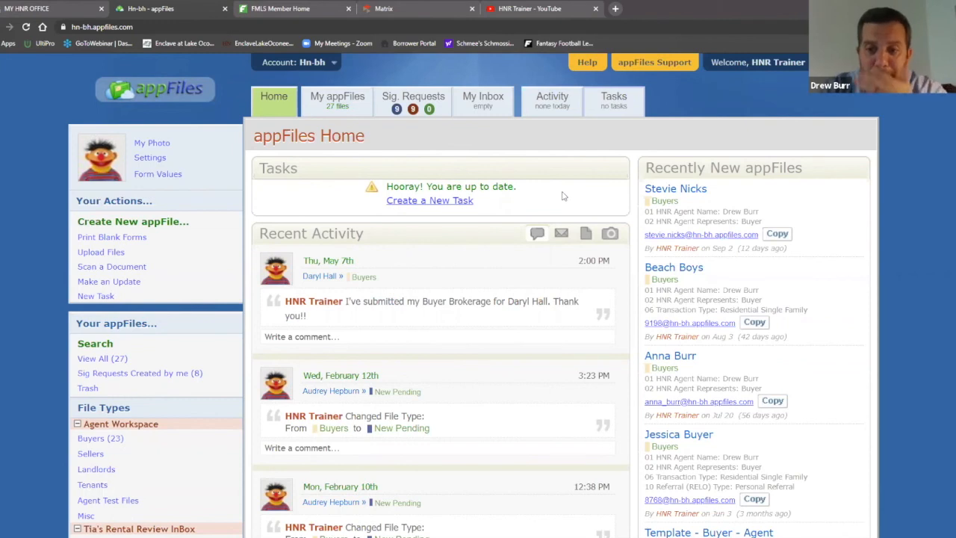
{"action": "left_click", "coordinate": [142, 158]}
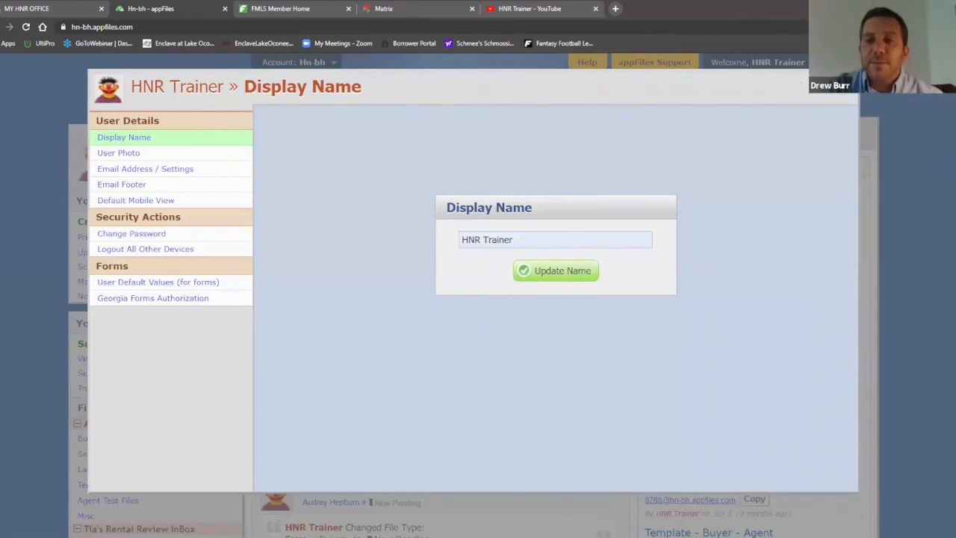
{"action": "left_click", "coordinate": [53, 66]}
{"action": "left_click", "coordinate": [41, 8]}
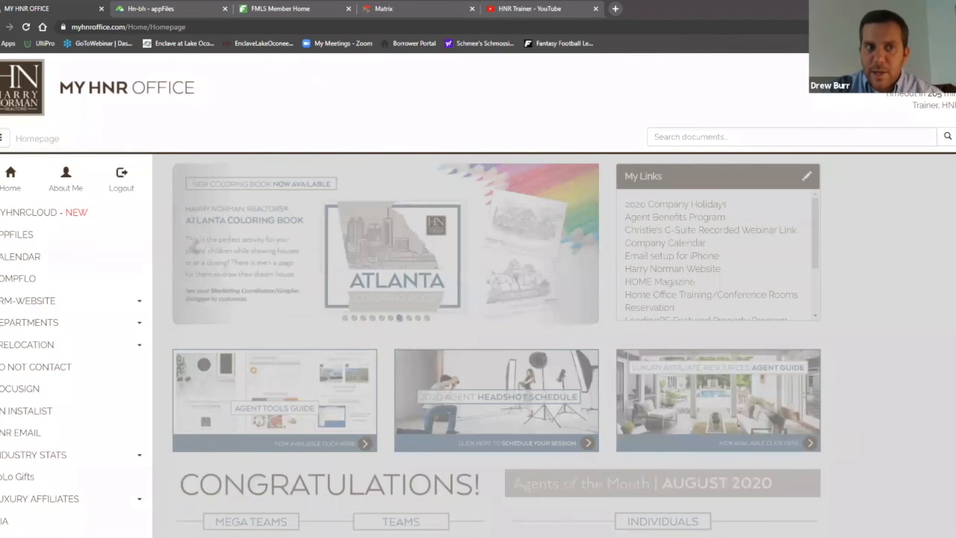
Launch APPFILES from the My HNR Office sidebar and continue past the Non-SSO Login notice
{"action": "left_click", "coordinate": [3, 141]}
{"action": "left_click", "coordinate": [3, 141]}
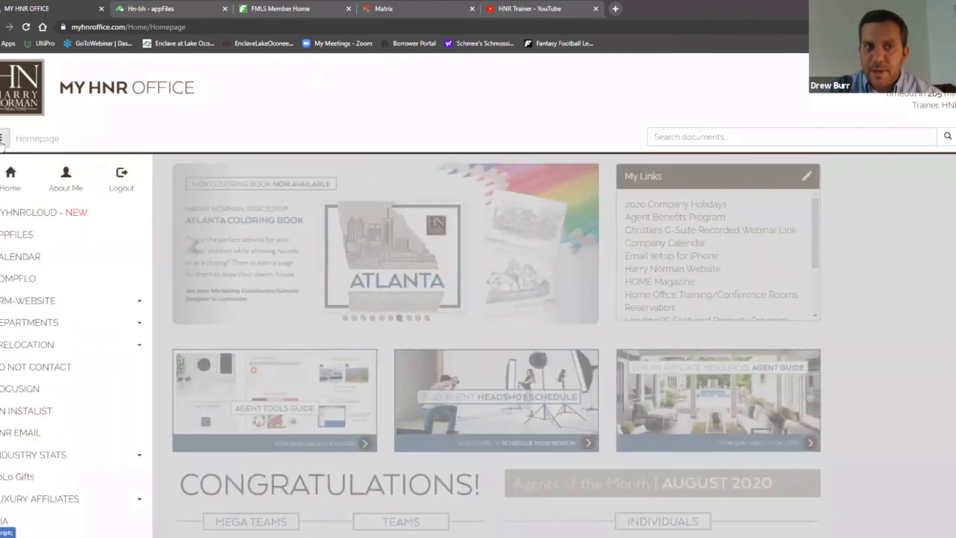
{"action": "left_click", "coordinate": [21, 237]}
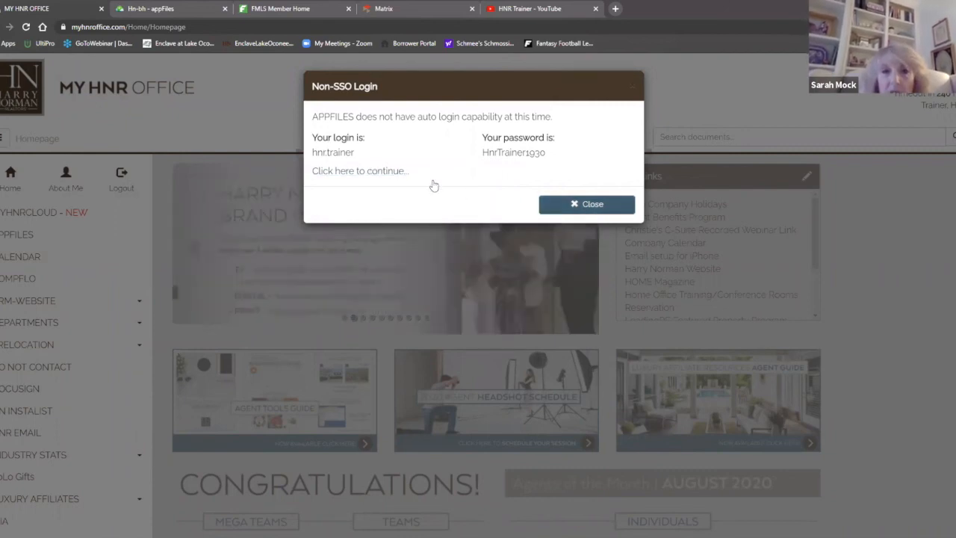
{"action": "left_click", "coordinate": [378, 172]}
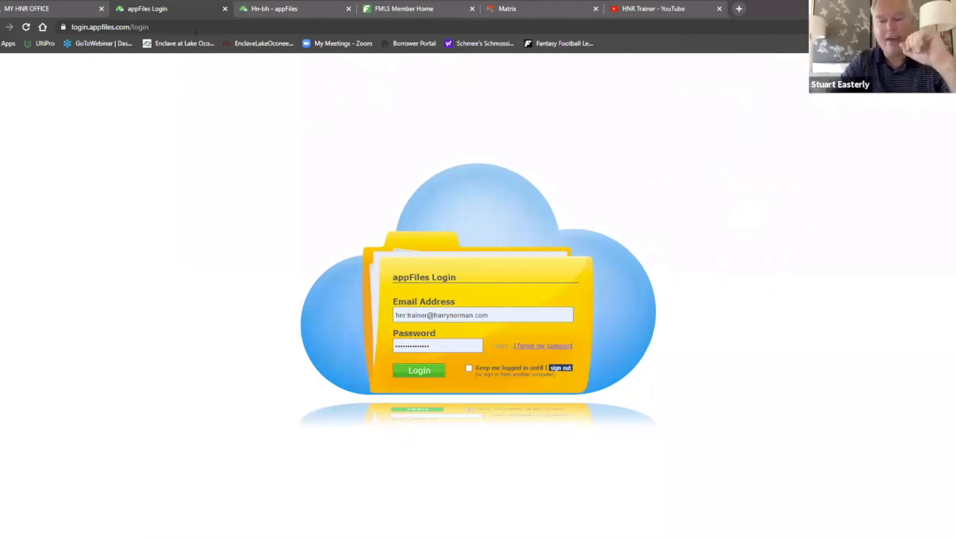
Close the extra appFiles Login tab and notice, returning to the signed-in Hn-bh appFiles tab
{"action": "left_click", "coordinate": [225, 9]}
{"action": "left_click", "coordinate": [577, 208]}
{"action": "left_click", "coordinate": [188, 7]}
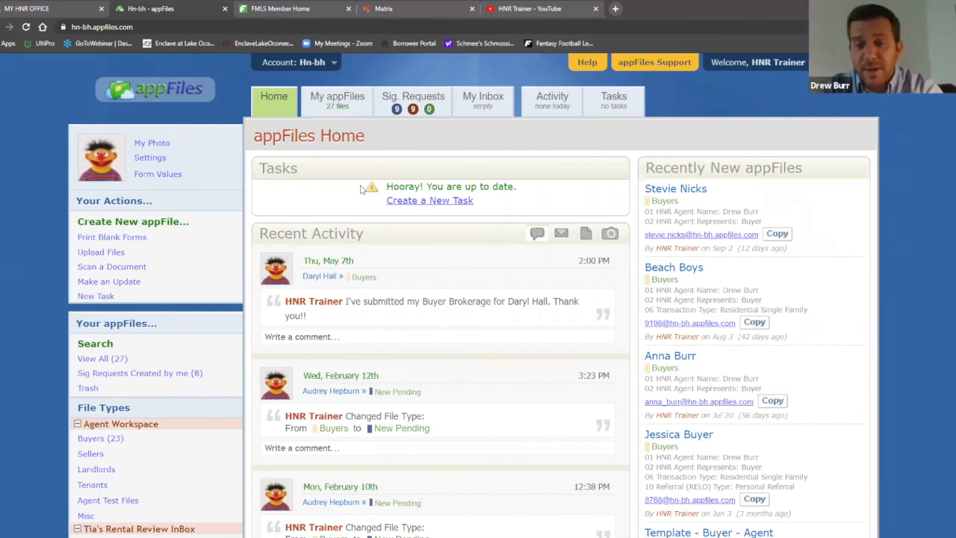
Switch back to the MY HNR OFFICE browser tab
{"action": "left_click", "coordinate": [45, 7]}
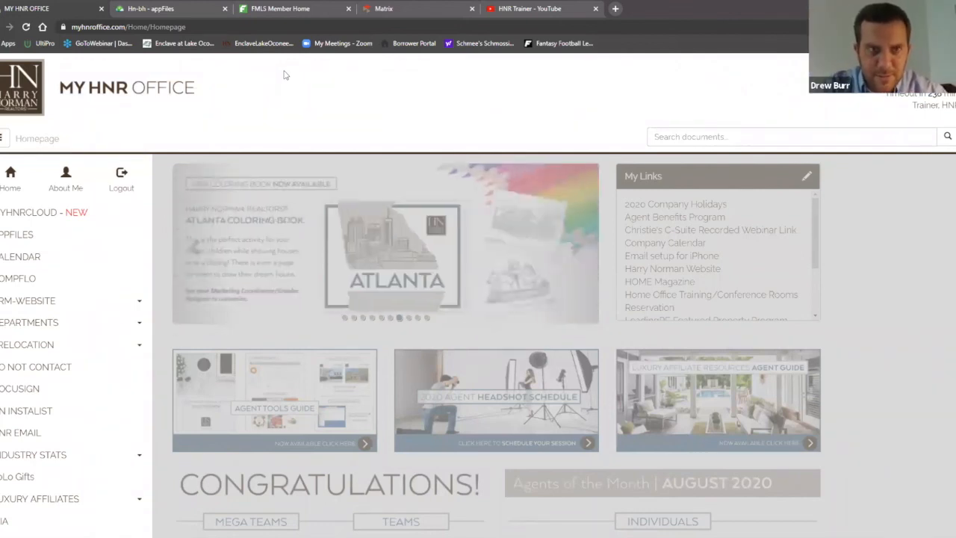
Switch from My HNR Office back to the Hn-bh appFiles Home tab
{"action": "left_click", "coordinate": [198, 9]}
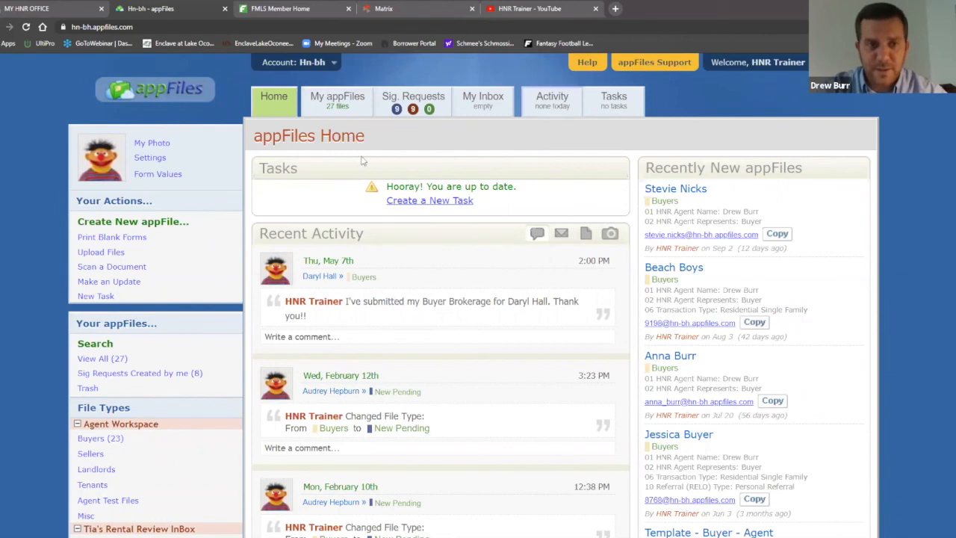
Bring up the HNR Trainer YouTube channel tab and scroll through its videos
{"action": "left_click", "coordinate": [545, 10]}
{"action": "scroll", "coordinate": [459, 252], "scroll_direction": "down", "scroll_amount": 1}
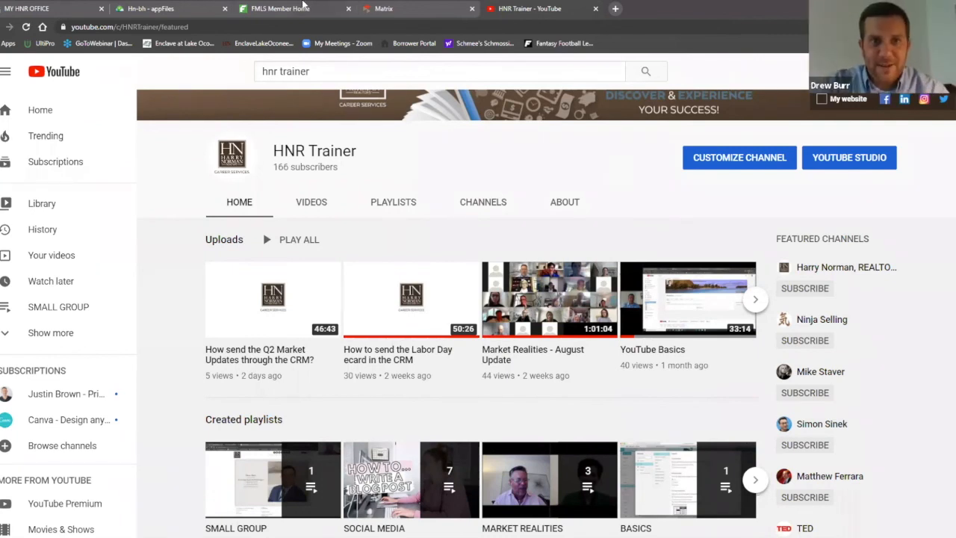
Leave YouTube, passing the FMLS member home tab, and land on appFiles Home
{"action": "left_click", "coordinate": [305, 8]}
{"action": "left_click", "coordinate": [144, 6]}
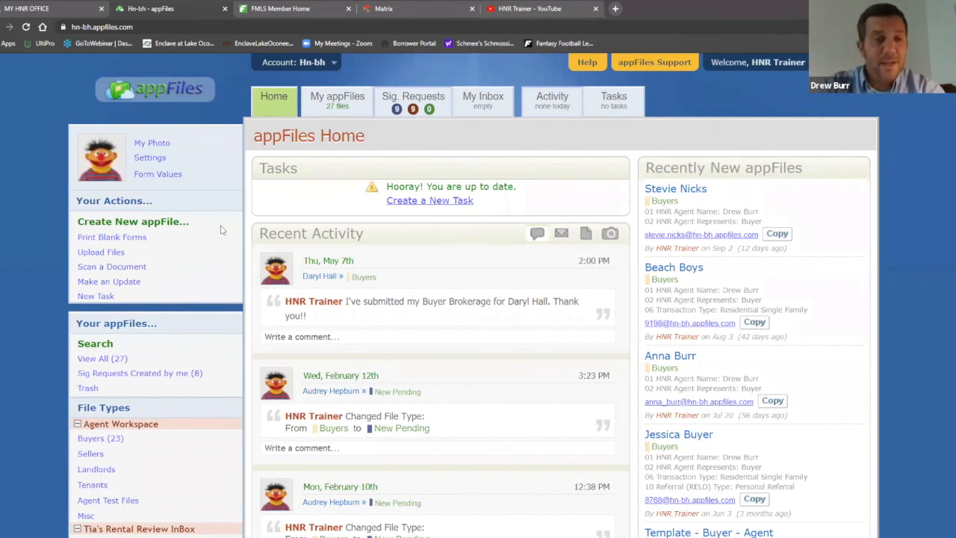
Start a new appFile, correct a mistyped name, and enter the client's full name as the file name
{"action": "left_click", "coordinate": [152, 226]}
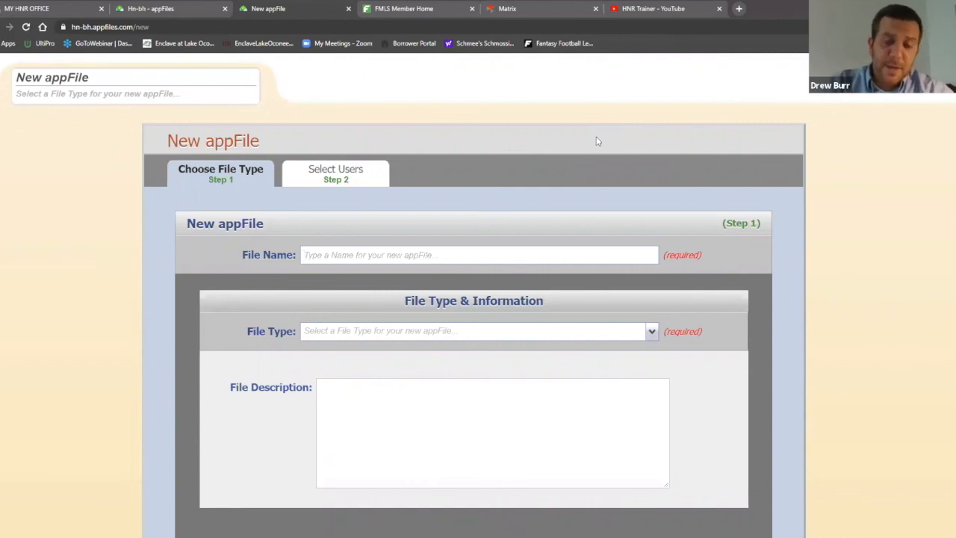
{"action": "left_click", "coordinate": [417, 255]}
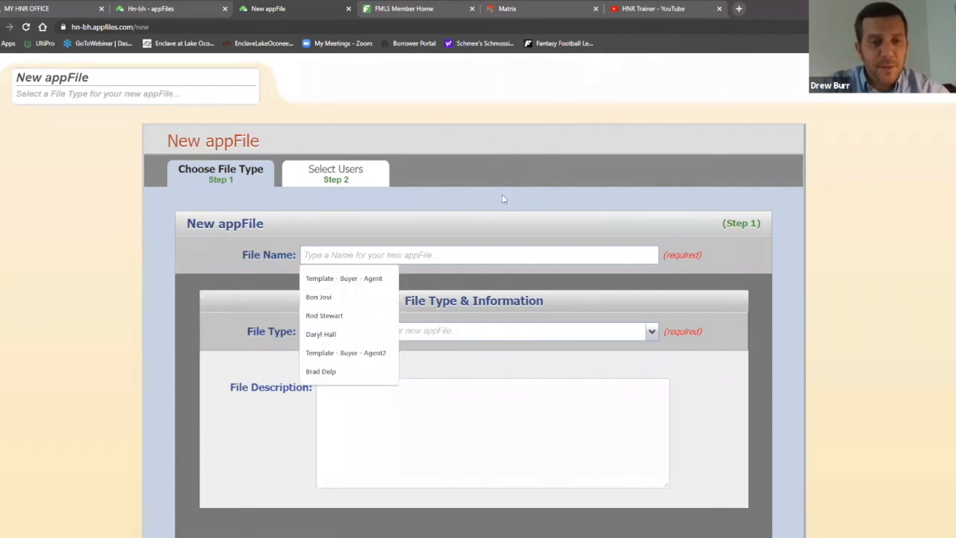
{"action": "type", "text": "Anna"}
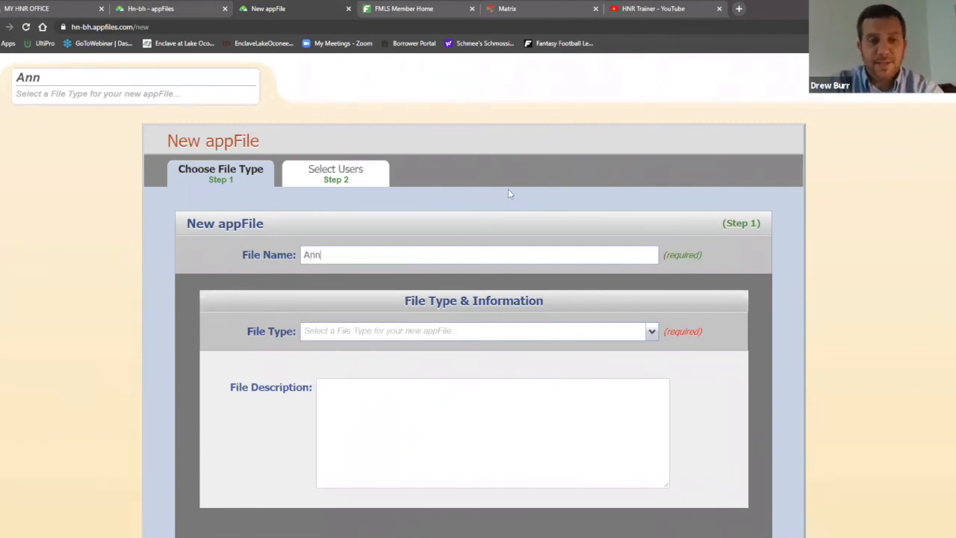
{"action": "key", "text": "BackSpace"}
{"action": "key", "text": "BackSpace"}
{"action": "key", "text": "BackSpace"}
{"action": "key", "text": "BackSpace"}
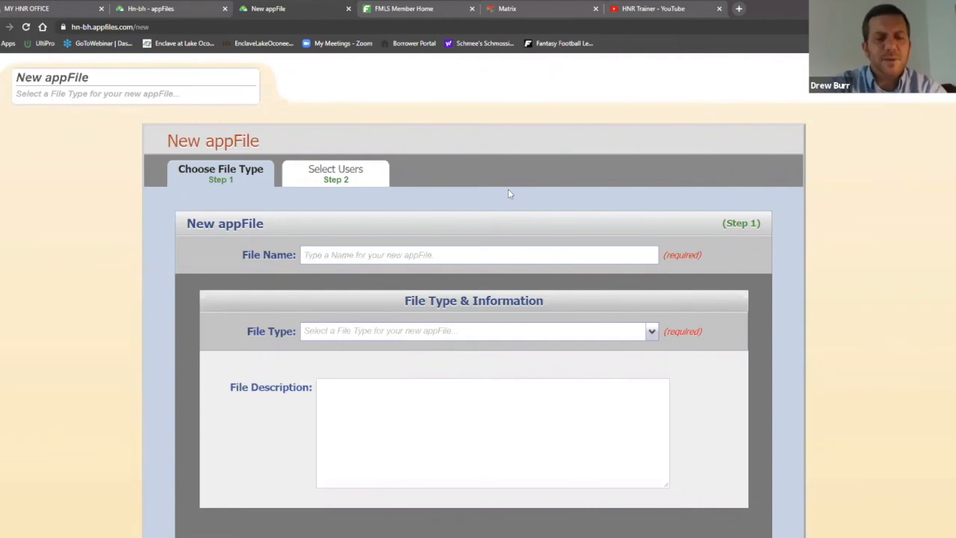
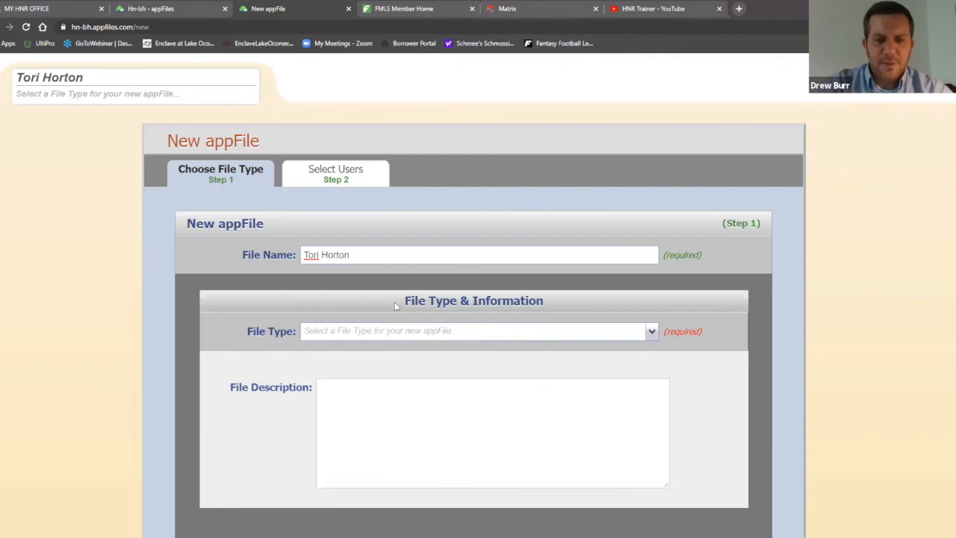
Set the new appFile's File Type to Buyers under Agent Workspace
{"action": "left_click", "coordinate": [430, 331]}
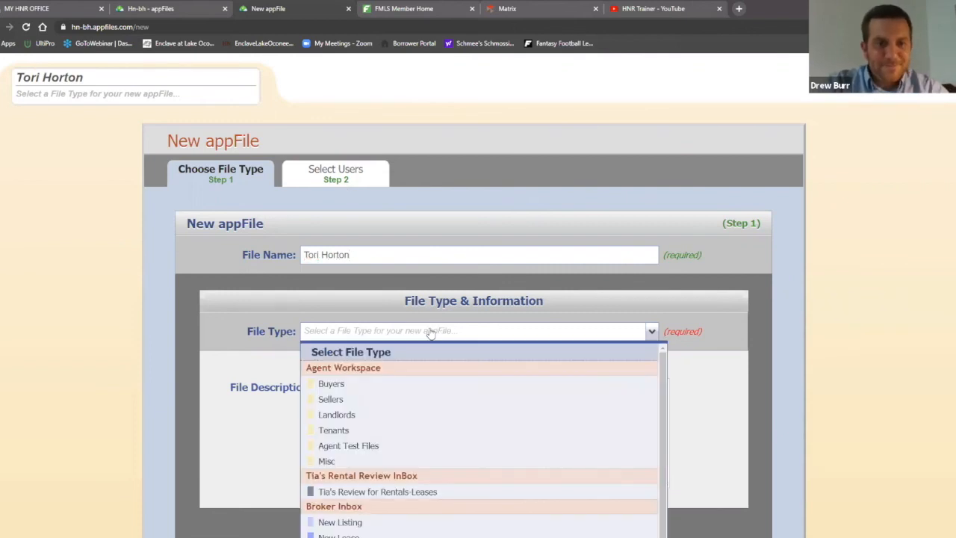
{"action": "left_click", "coordinate": [354, 384]}
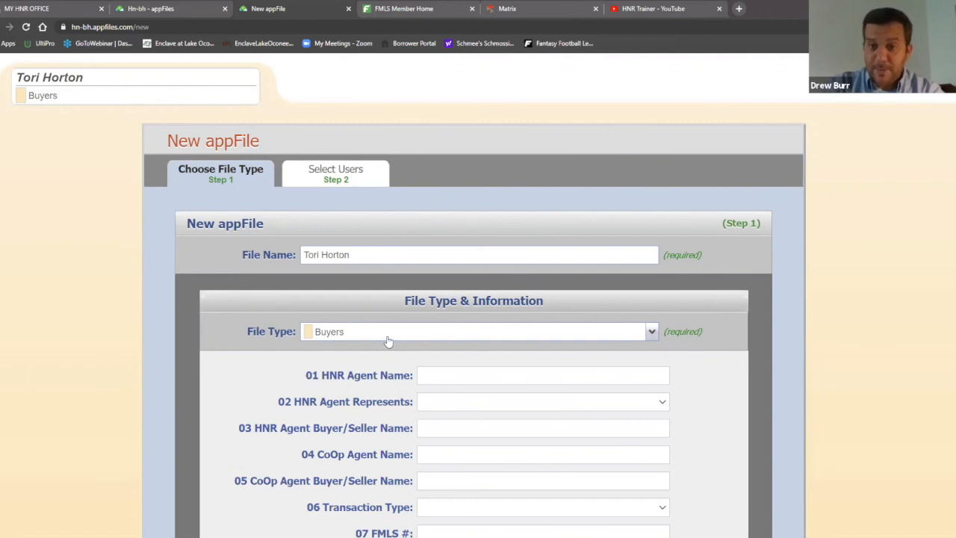
{"action": "scroll", "coordinate": [811, 282], "scroll_direction": "down", "scroll_amount": 2}
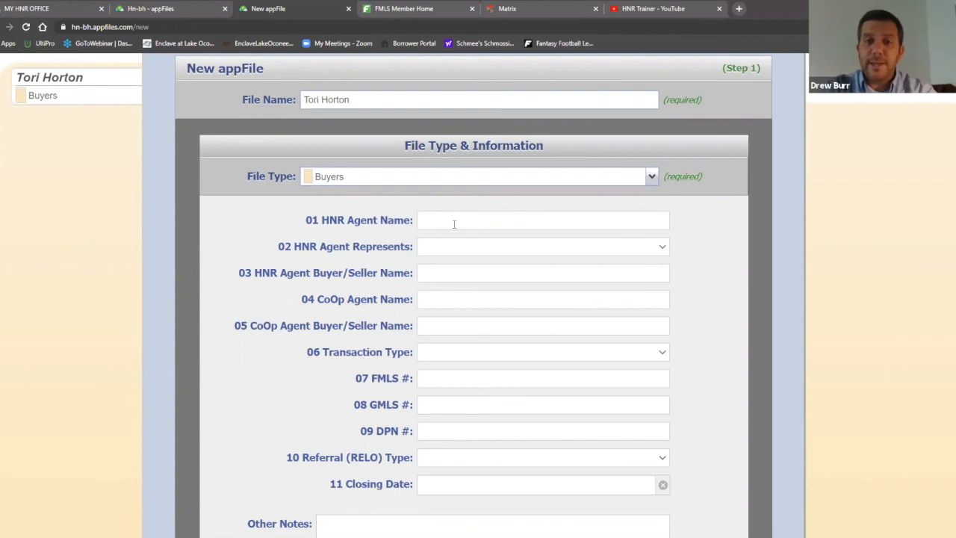
Autofill the 01 HNR Agent Name and set 02 HNR Agent Represents to Buyer
{"action": "left_click", "coordinate": [453, 224]}
{"action": "left_click", "coordinate": [463, 238]}
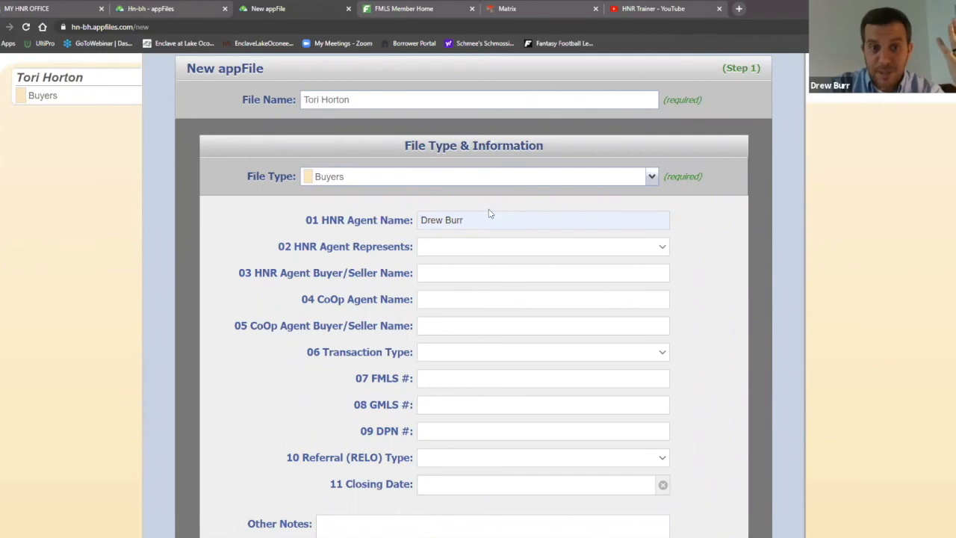
{"action": "left_click", "coordinate": [474, 247]}
{"action": "left_click", "coordinate": [465, 274]}
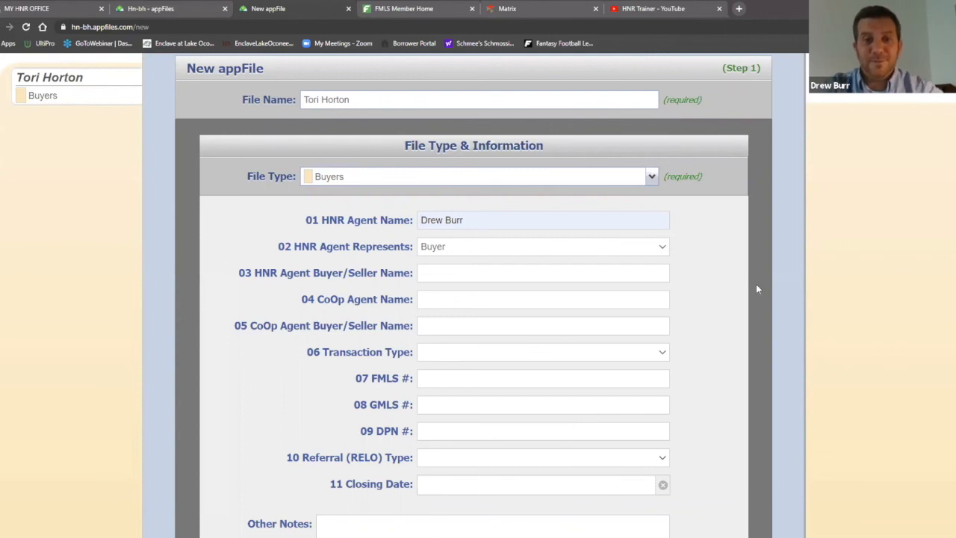
Review the completed details and advance to Step 2, Select Users
{"action": "scroll", "coordinate": [751, 278], "scroll_direction": "down", "scroll_amount": 2}
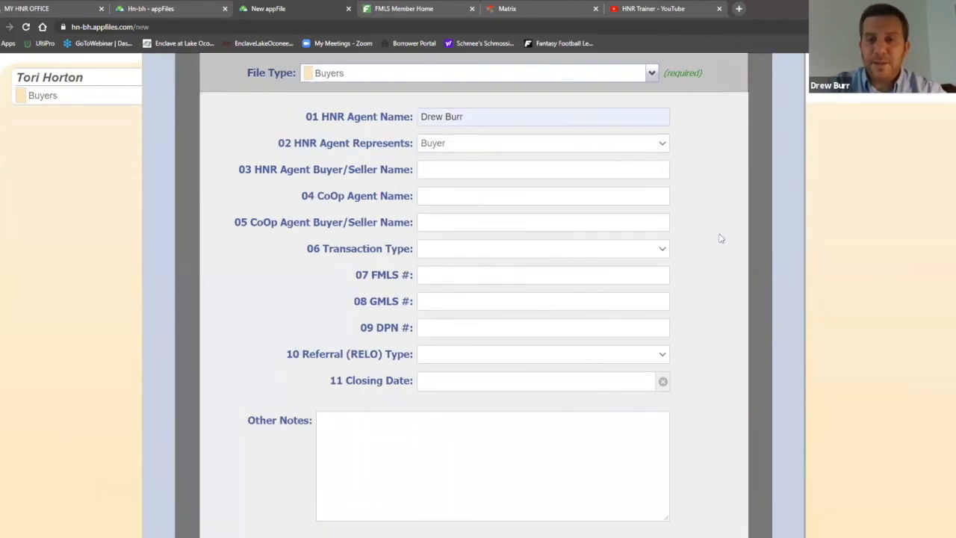
{"action": "scroll", "coordinate": [740, 267], "scroll_direction": "up", "scroll_amount": 2}
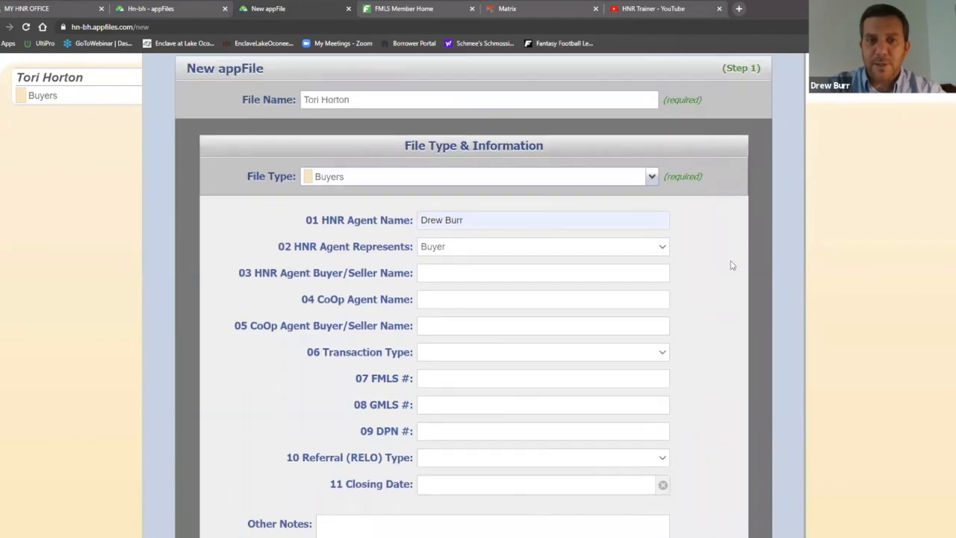
{"action": "scroll", "coordinate": [732, 265], "scroll_direction": "up", "scroll_amount": 1}
{"action": "scroll", "coordinate": [726, 288], "scroll_direction": "up", "scroll_amount": 1}
{"action": "scroll", "coordinate": [720, 314], "scroll_direction": "down", "scroll_amount": 1}
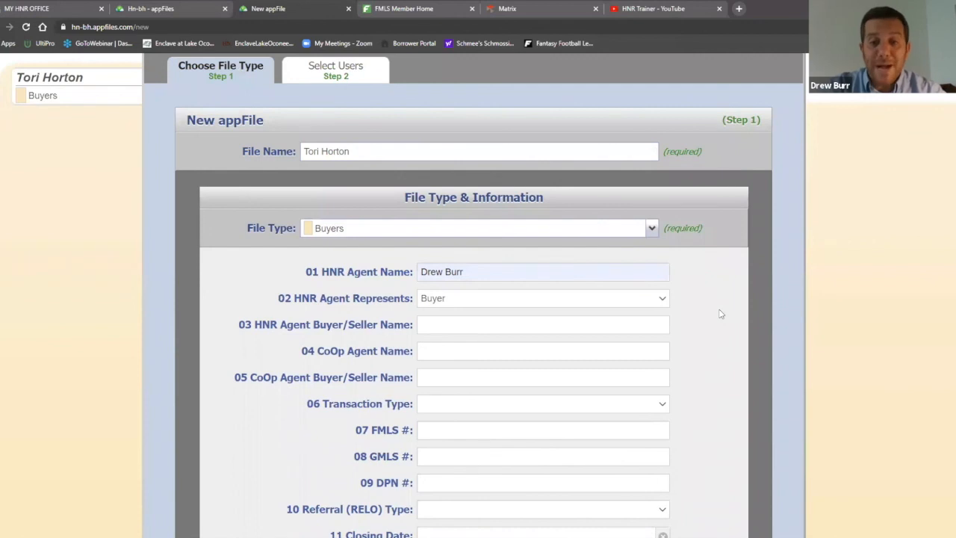
{"action": "scroll", "coordinate": [721, 313], "scroll_direction": "down", "scroll_amount": 5}
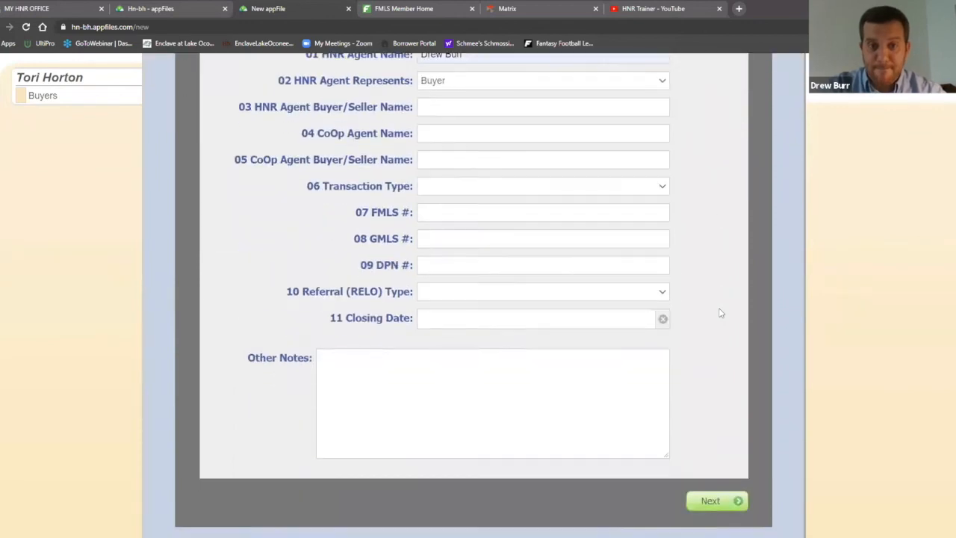
{"action": "left_click", "coordinate": [716, 461]}
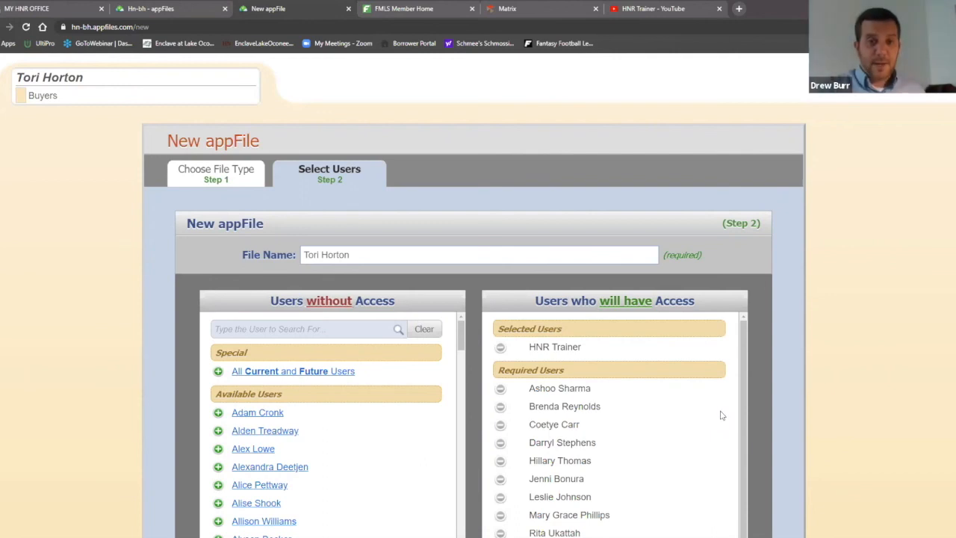
Move another agent from Users without Access into Selected Users with the green plus
{"action": "scroll", "coordinate": [787, 249], "scroll_direction": "down", "scroll_amount": 2}
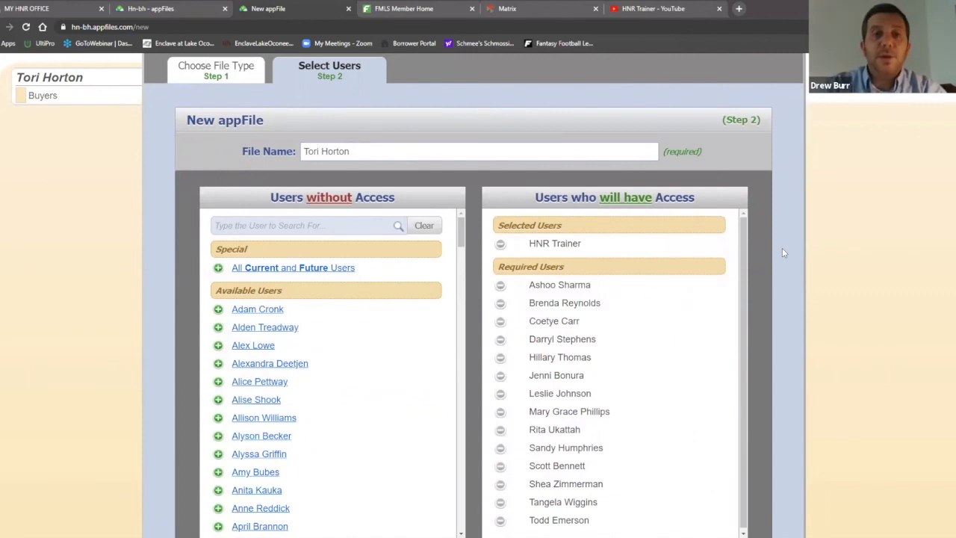
{"action": "scroll", "coordinate": [782, 252], "scroll_direction": "up", "scroll_amount": 1}
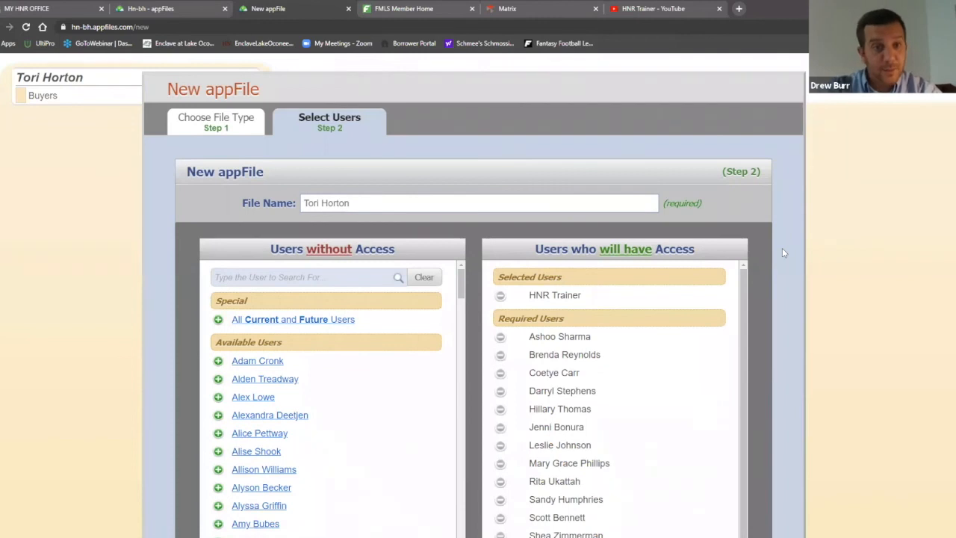
{"action": "scroll", "coordinate": [782, 248], "scroll_direction": "down", "scroll_amount": 1}
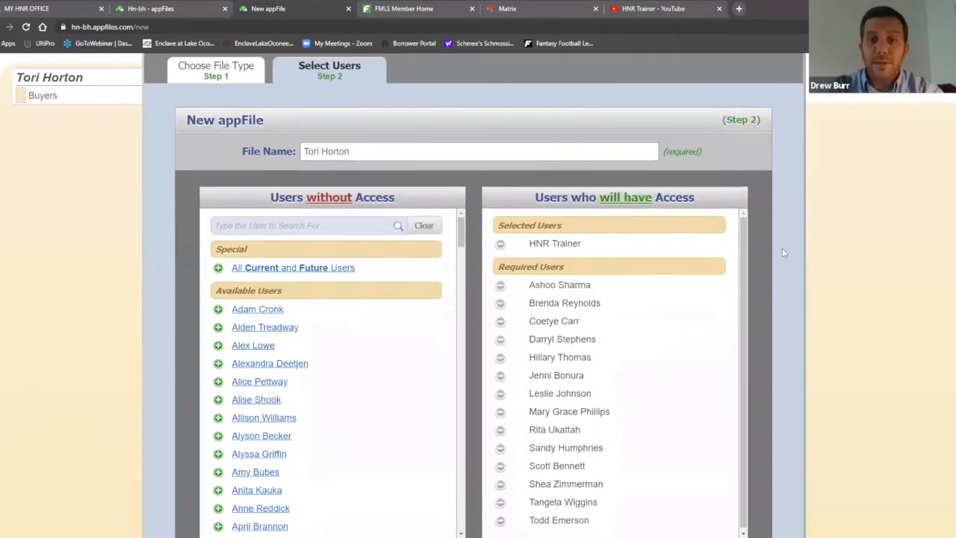
{"action": "scroll", "coordinate": [782, 248], "scroll_direction": "down", "scroll_amount": 1}
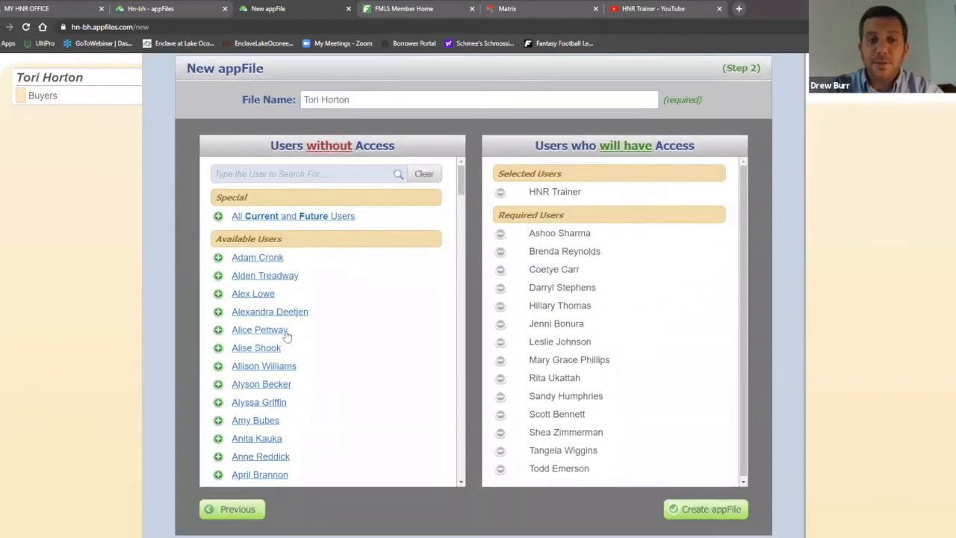
{"action": "left_click", "coordinate": [218, 402]}
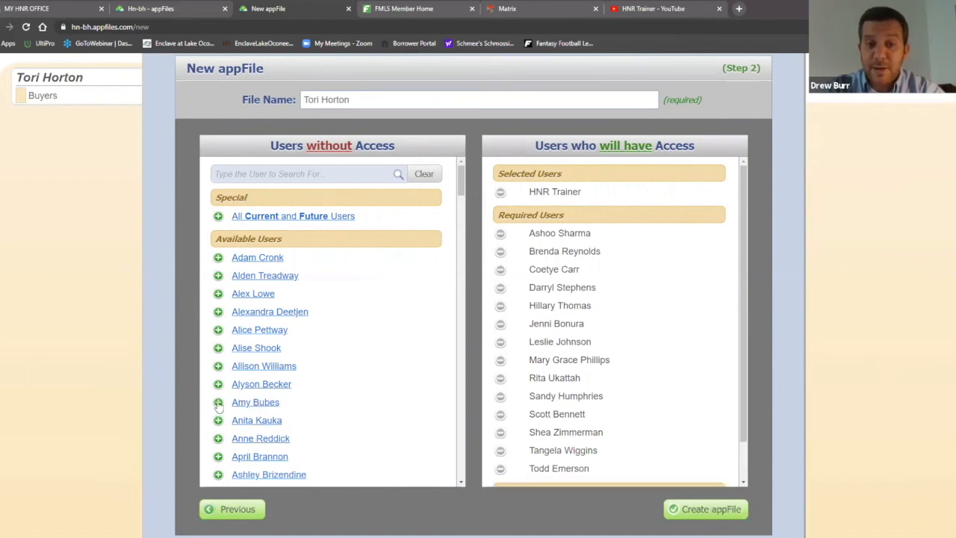
{"action": "scroll", "coordinate": [672, 373], "scroll_direction": "down", "scroll_amount": 2}
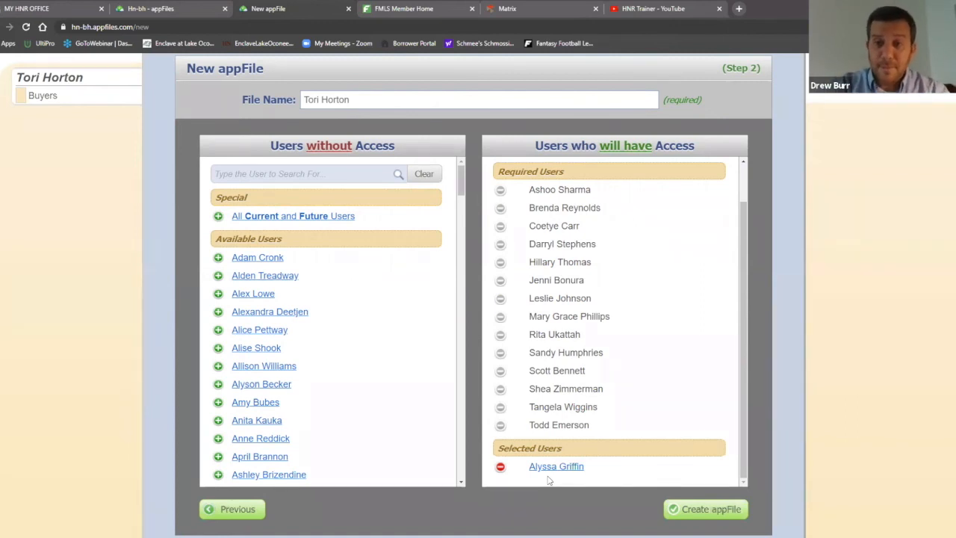
Remove the extra agent from Selected Users, leaving HNR Trainer and the required users
{"action": "left_click", "coordinate": [501, 468]}
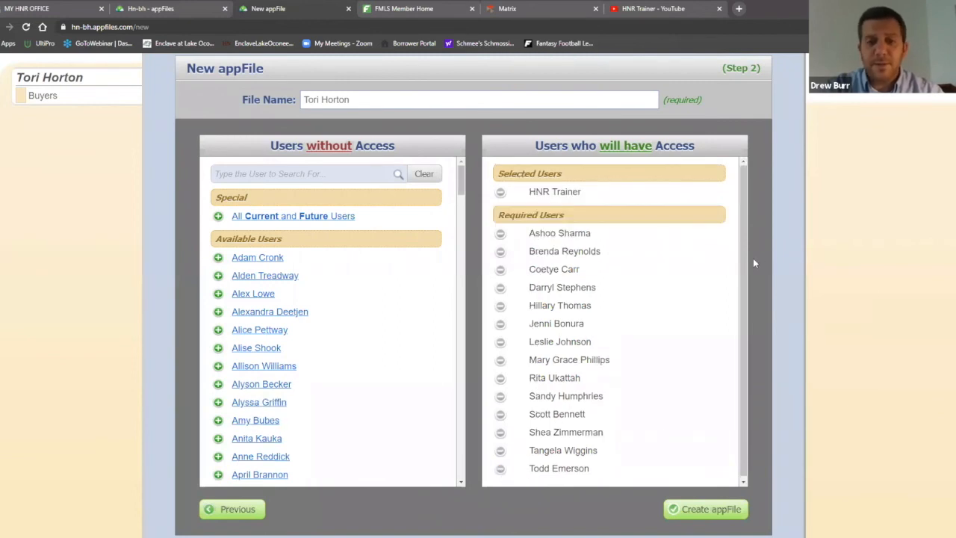
{"action": "scroll", "coordinate": [704, 278], "scroll_direction": "down", "scroll_amount": 1}
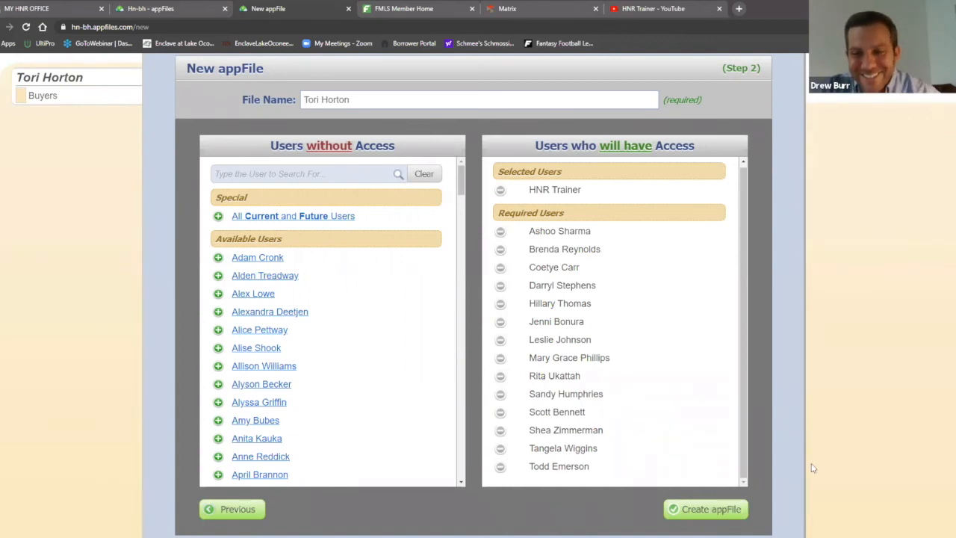
Create the Buyers appFile with its 15-user access list and bring up Add Forms
{"action": "left_click", "coordinate": [704, 514]}
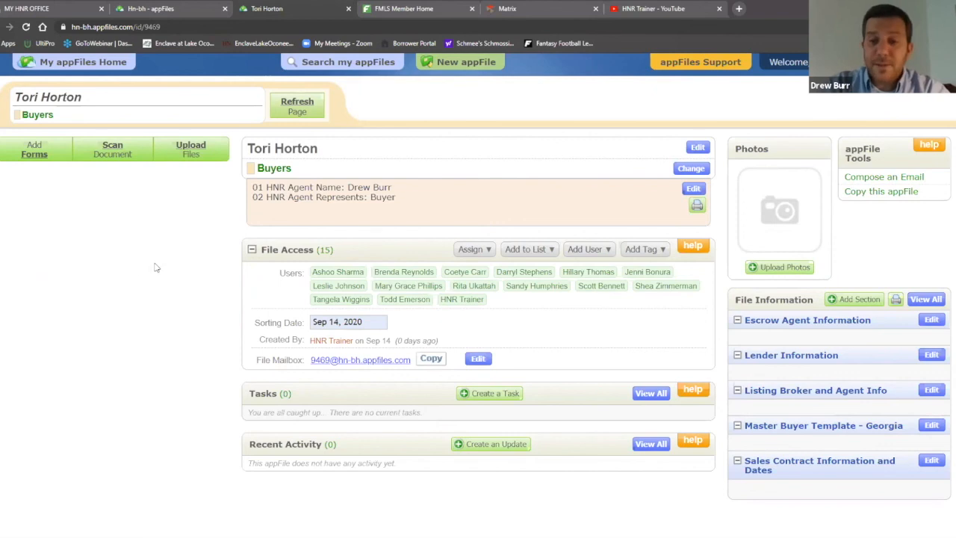
{"action": "left_click", "coordinate": [41, 153]}
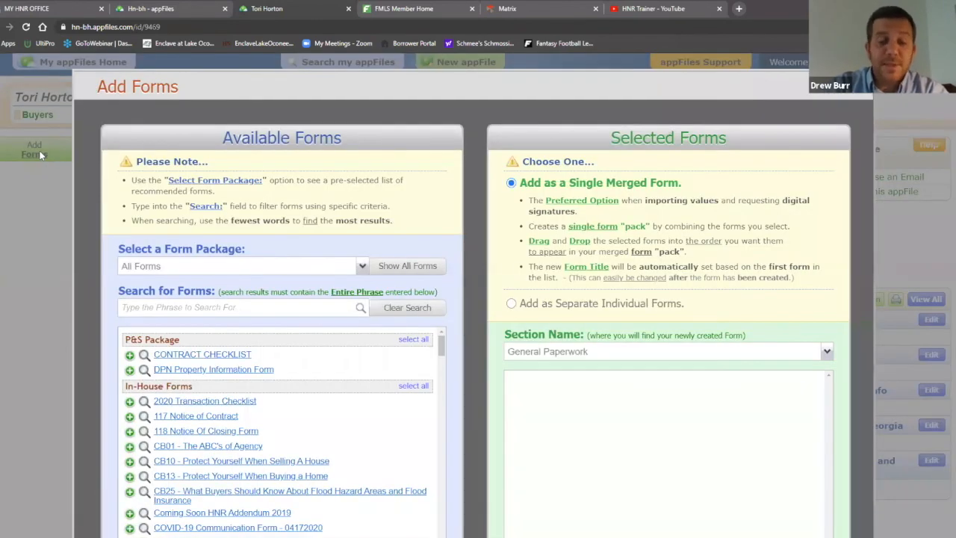
Search forms for 'buyer' and add the F110 Exclusive Buyer Brokerage Agreement
{"action": "scroll", "coordinate": [446, 283], "scroll_direction": "down", "scroll_amount": 3}
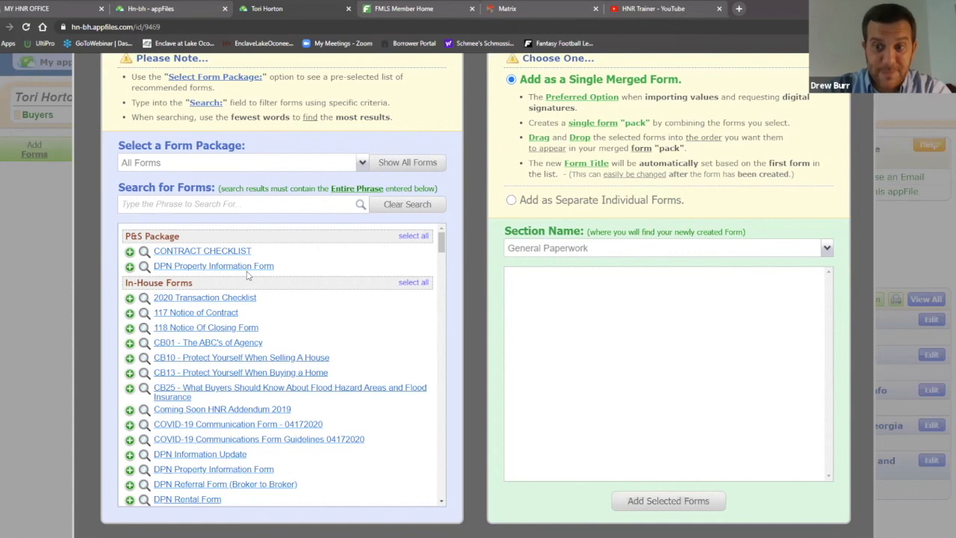
{"action": "left_click", "coordinate": [200, 203]}
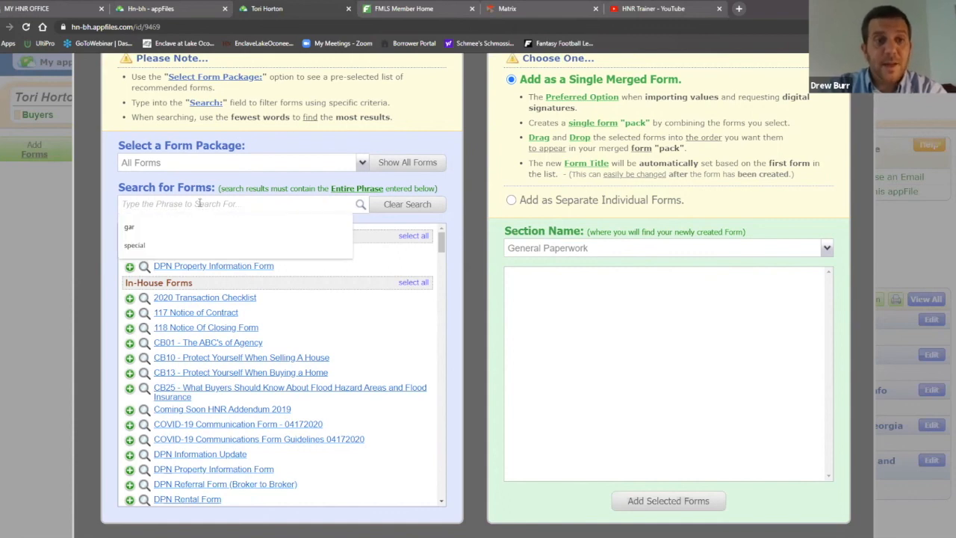
{"action": "left_click", "coordinate": [104, 186]}
{"action": "left_click", "coordinate": [164, 207]}
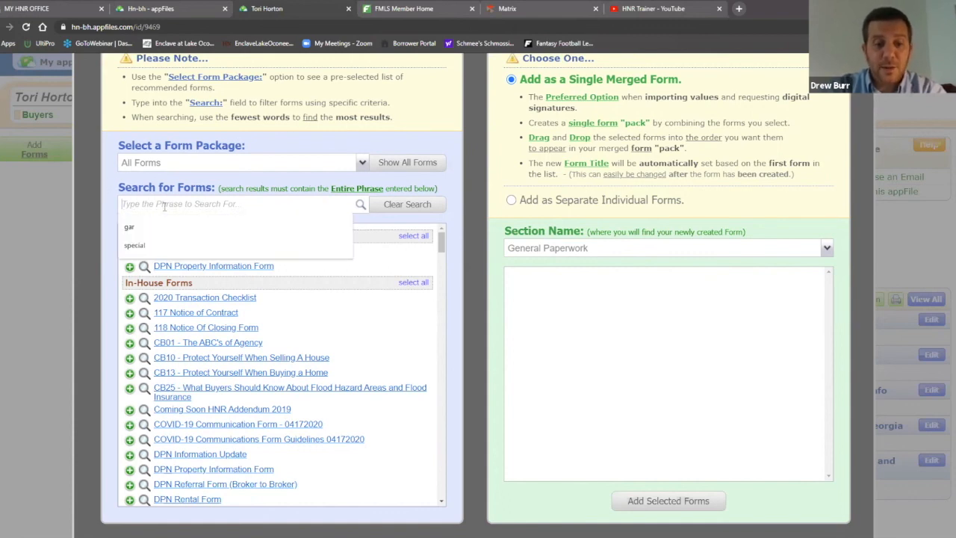
{"action": "type", "text": "buyer"}
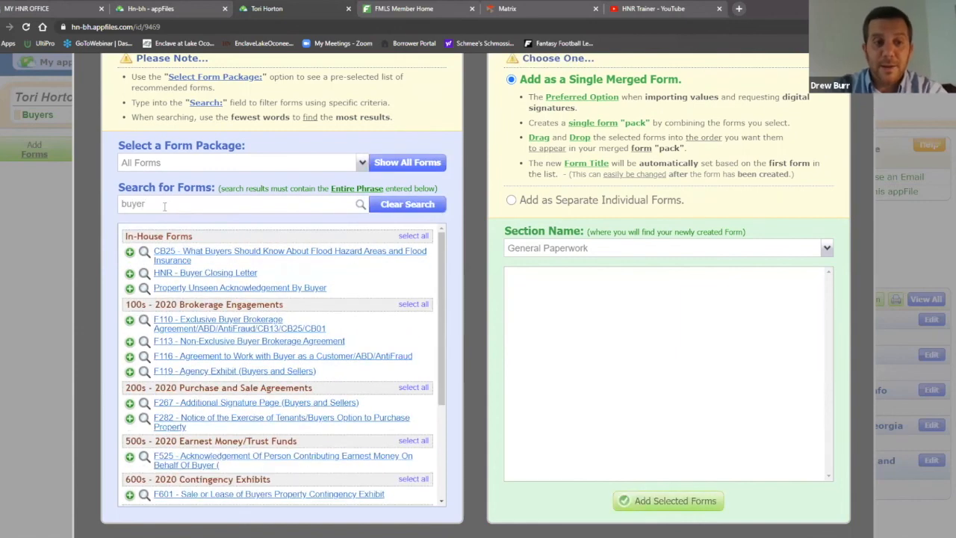
{"action": "left_click", "coordinate": [221, 327]}
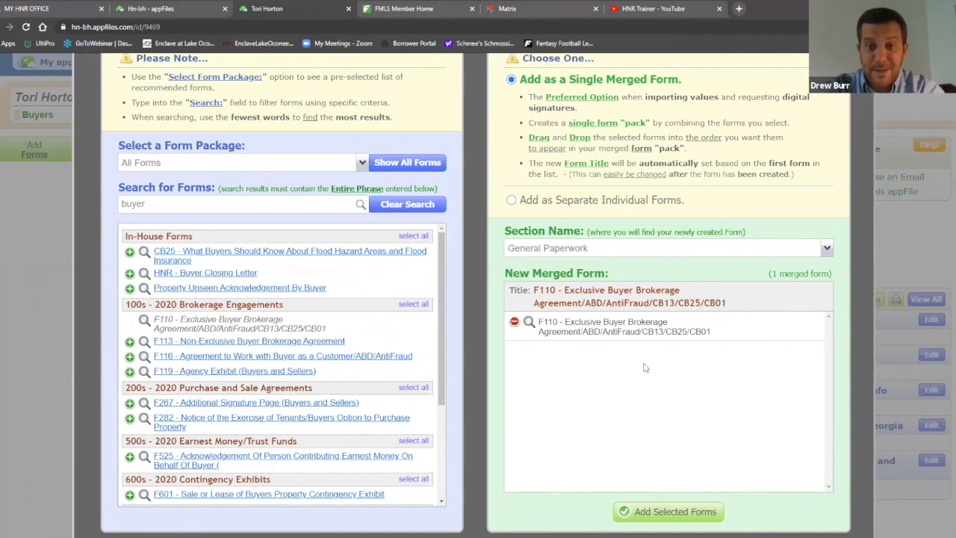
Add the F110 Exclusive Buyer Brokerage Agreement and scroll through its 16-page form editor
{"action": "left_click", "coordinate": [670, 515]}
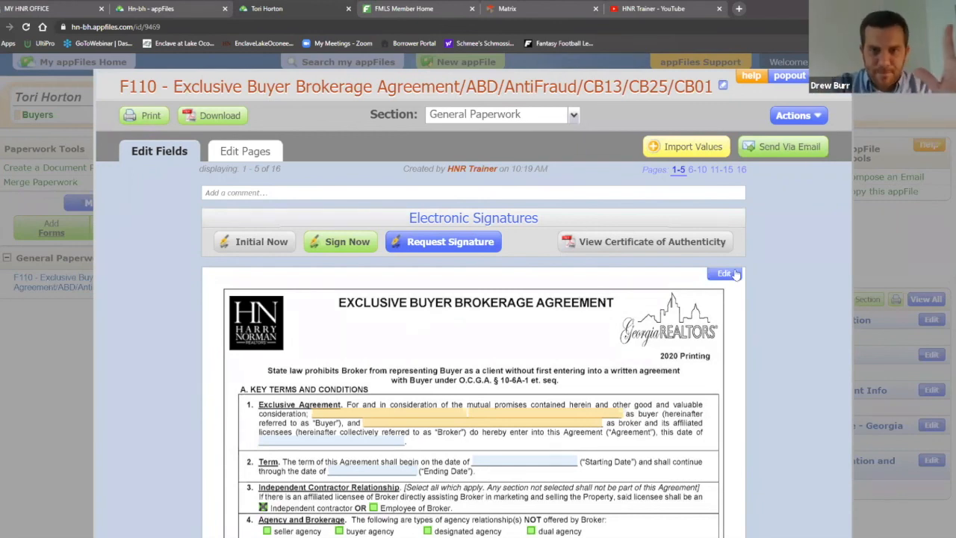
{"action": "scroll", "coordinate": [785, 251], "scroll_direction": "down", "scroll_amount": 4}
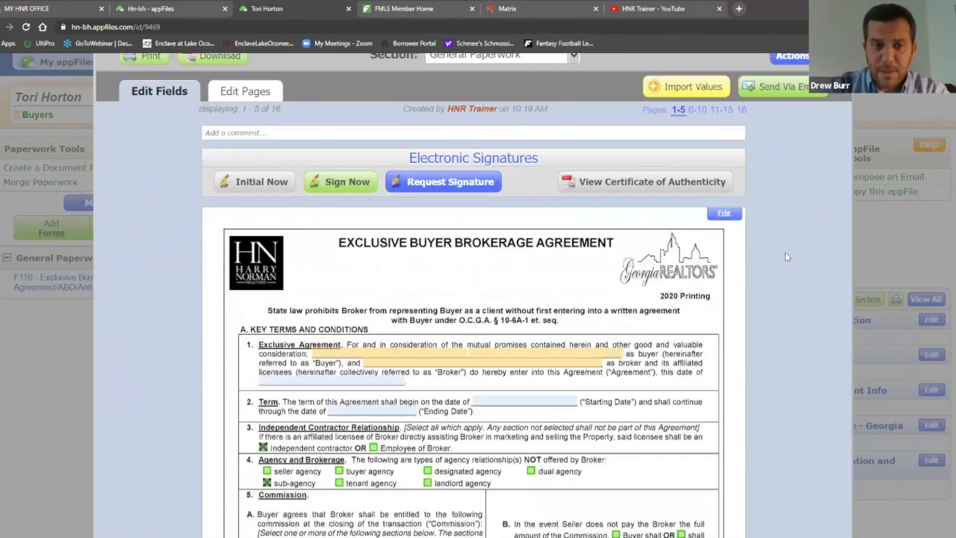
{"action": "scroll", "coordinate": [791, 266], "scroll_direction": "up", "scroll_amount": 3}
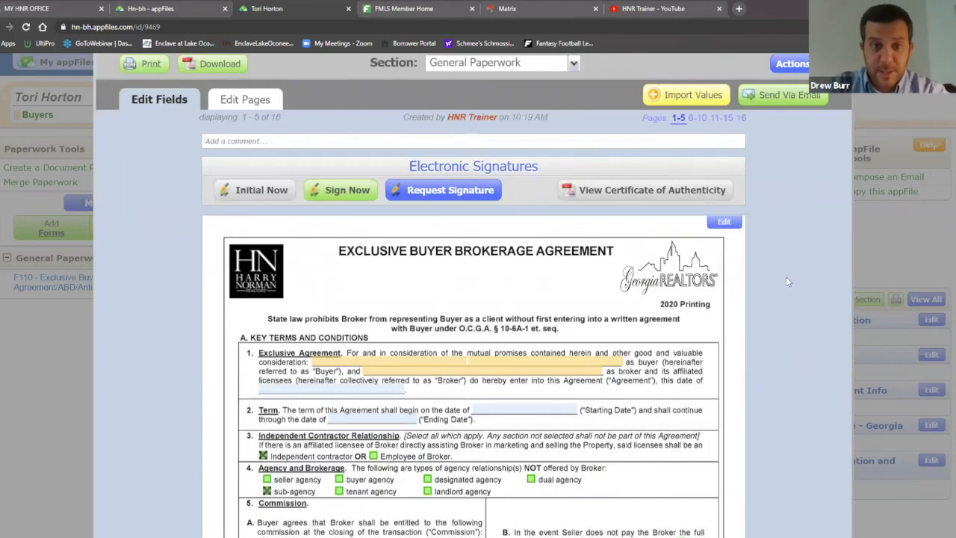
{"action": "scroll", "coordinate": [787, 278], "scroll_direction": "up", "scroll_amount": 1}
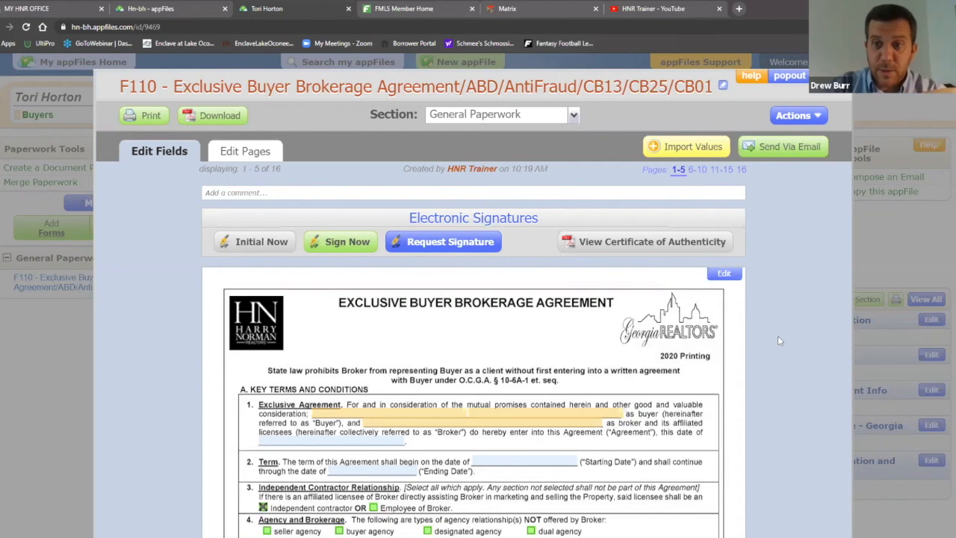
Show the F110 electronic signature instructions down to the Start a Signature Request button
{"action": "left_click", "coordinate": [449, 243]}
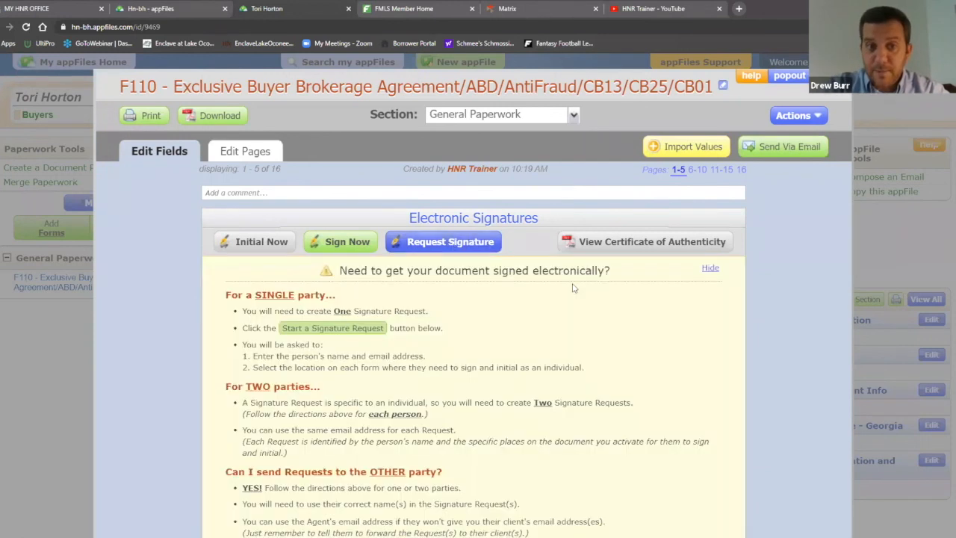
{"action": "scroll", "coordinate": [572, 282], "scroll_direction": "down", "scroll_amount": 2}
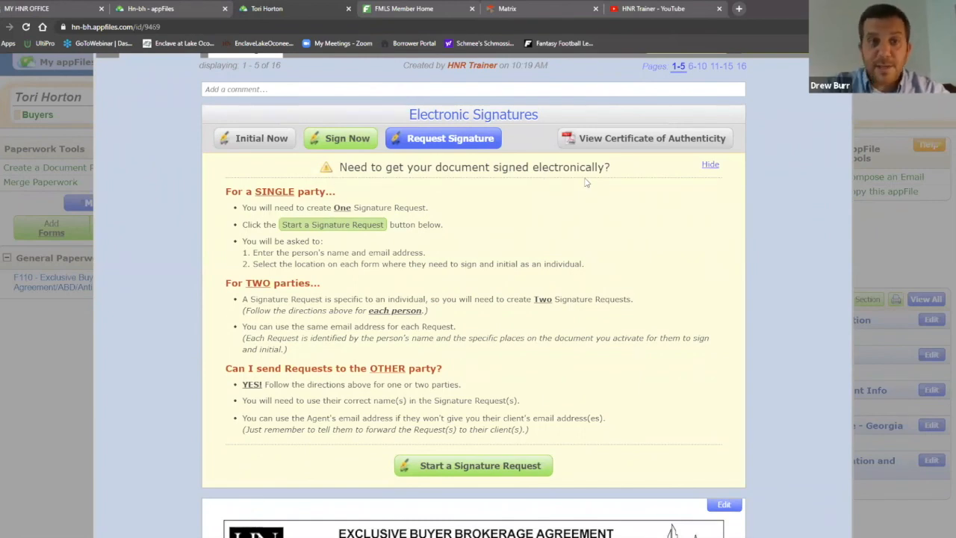
Start a new signature request and enter the buyer's full name as the signer
{"action": "left_click", "coordinate": [501, 468]}
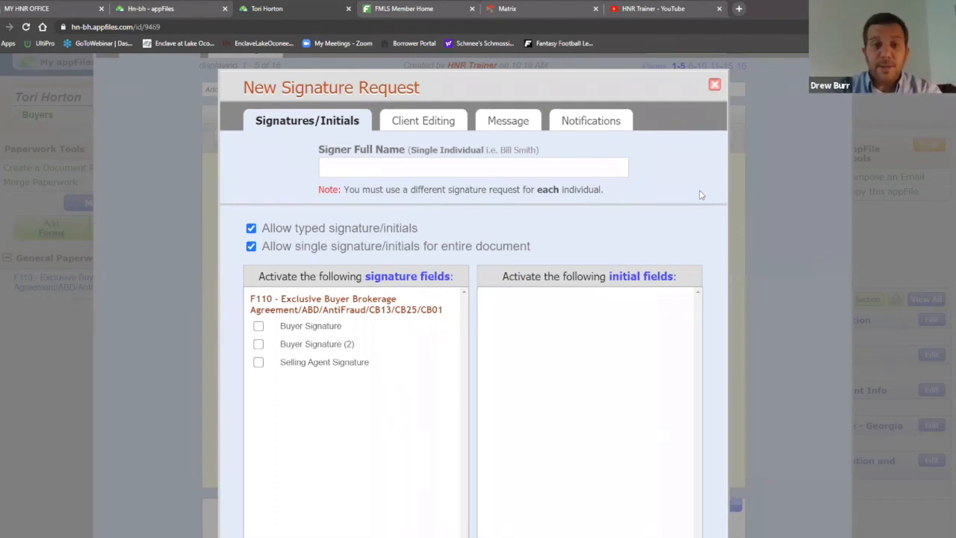
{"action": "left_click", "coordinate": [513, 168]}
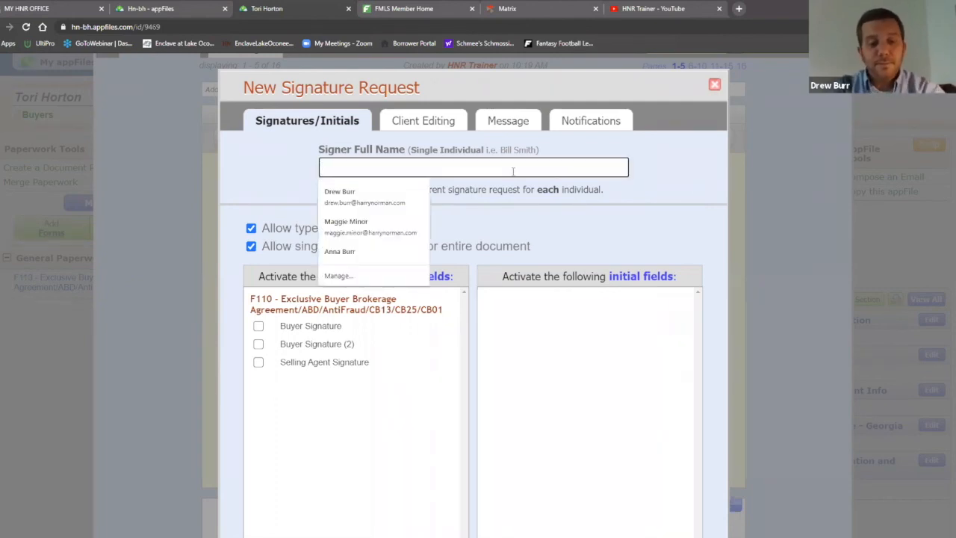
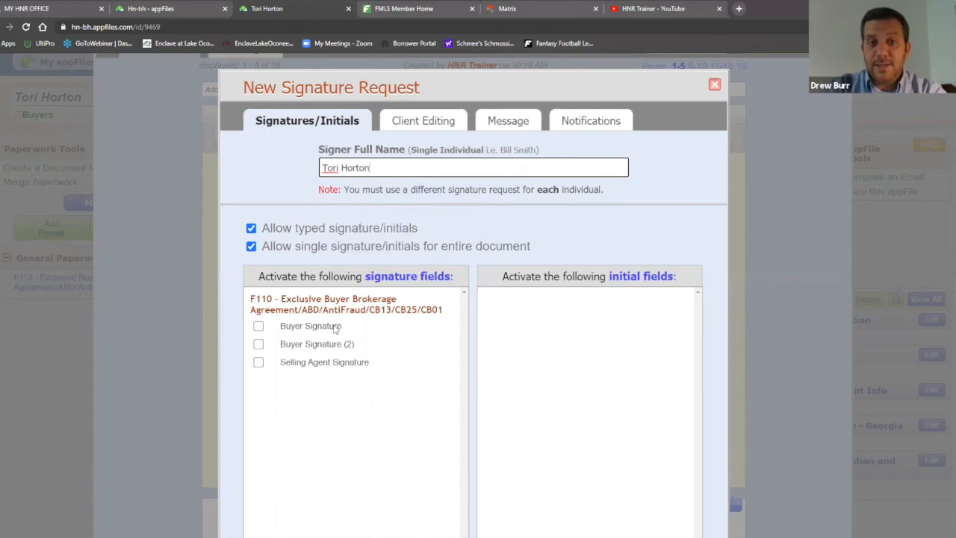
Tick the Buyer Signature field as the buyer's only F110 signature field
{"action": "left_click", "coordinate": [258, 327]}
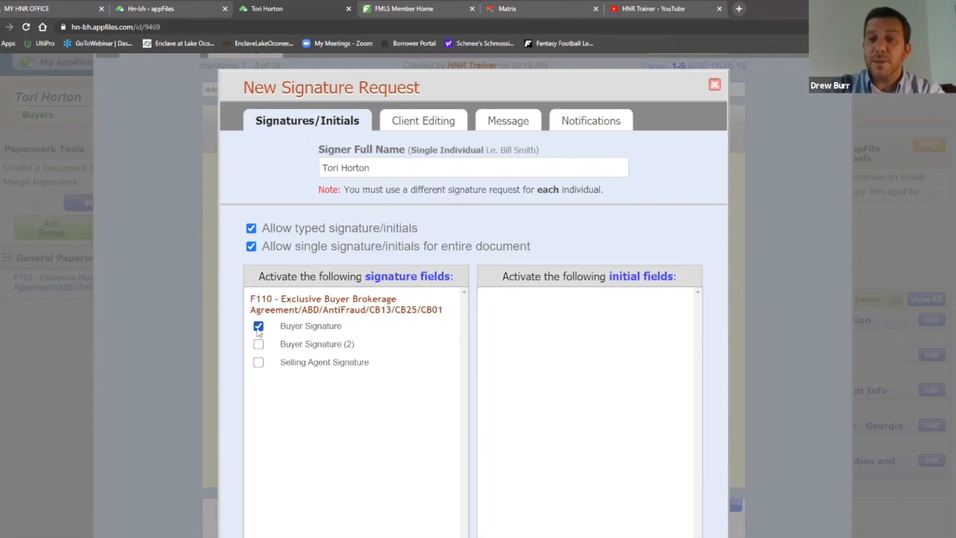
{"action": "scroll", "coordinate": [714, 210], "scroll_direction": "down", "scroll_amount": 2}
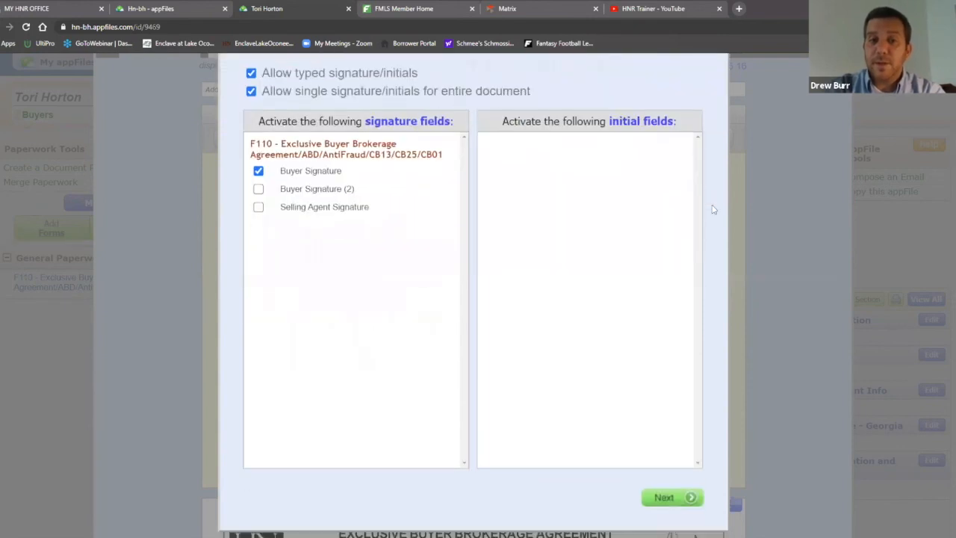
{"action": "scroll", "coordinate": [714, 210], "scroll_direction": "up", "scroll_amount": 2}
{"action": "scroll", "coordinate": [713, 210], "scroll_direction": "down", "scroll_amount": 2}
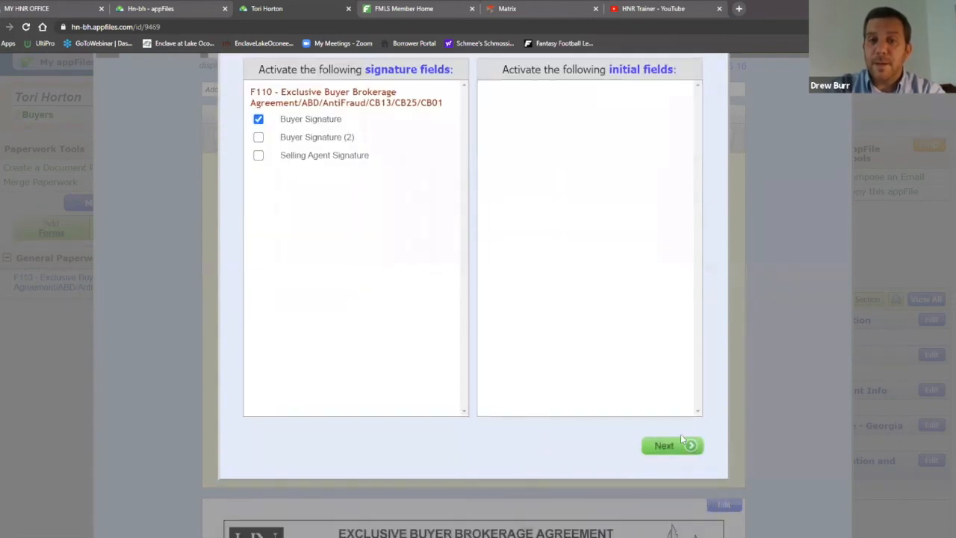
{"action": "scroll", "coordinate": [719, 388], "scroll_direction": "up", "scroll_amount": 2}
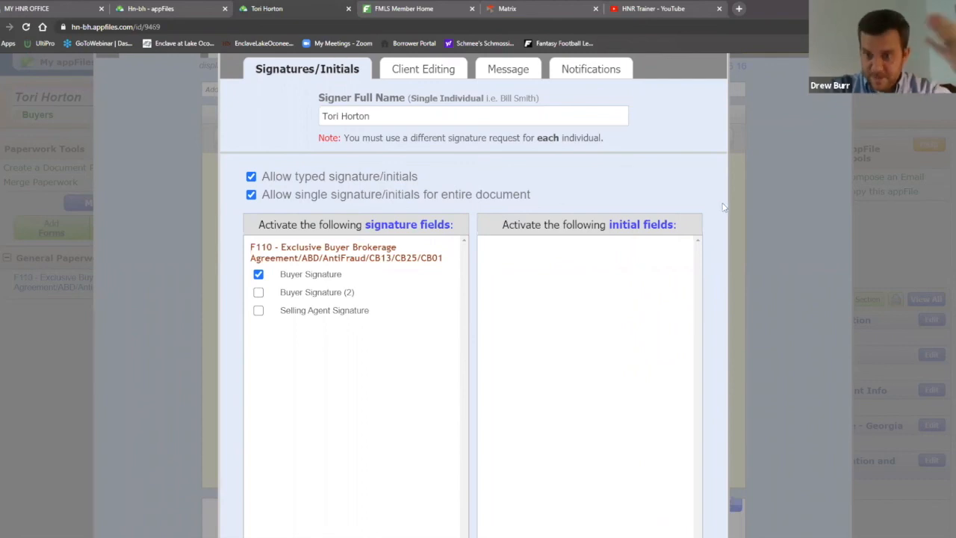
{"action": "scroll", "coordinate": [703, 222], "scroll_direction": "down", "scroll_amount": 3}
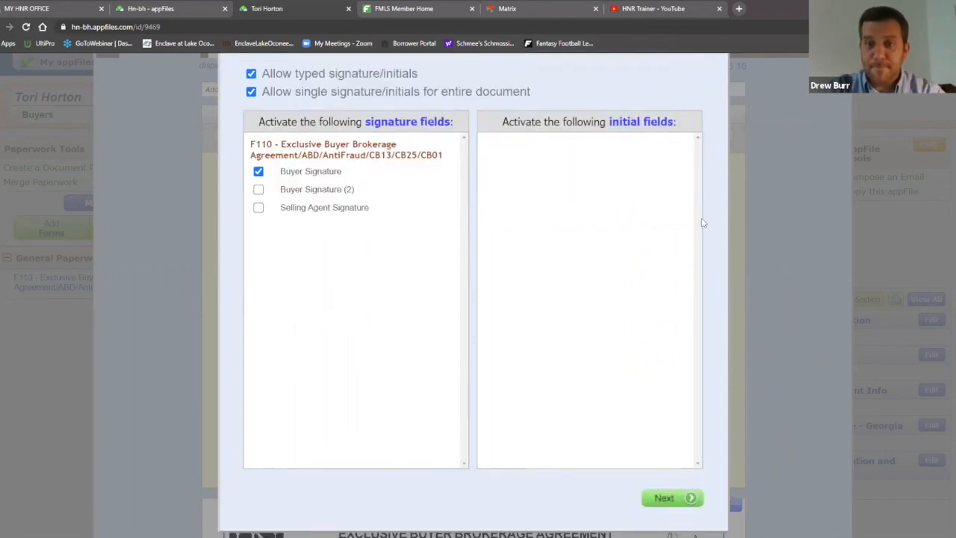
Review the Client Editing fields, then advance the request to its Message step
{"action": "left_click", "coordinate": [666, 411]}
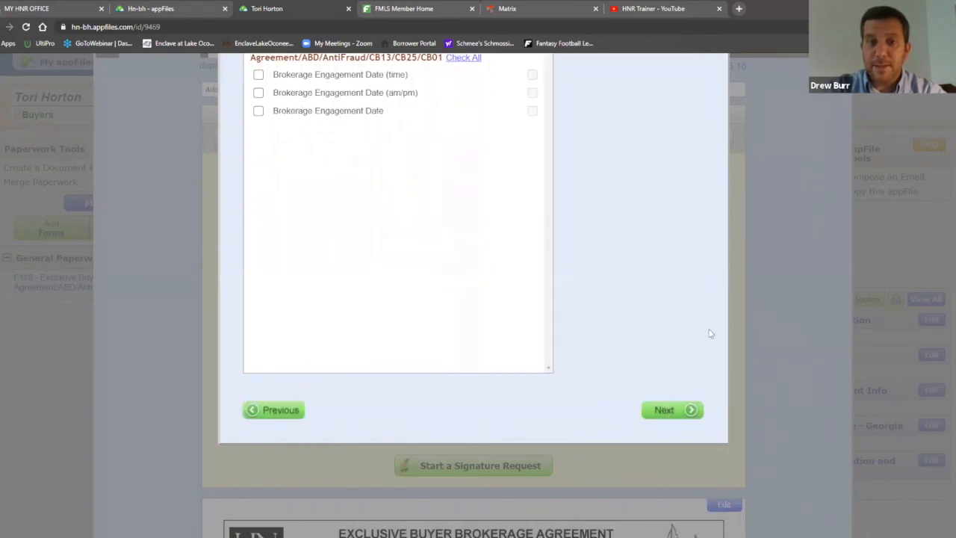
{"action": "scroll", "coordinate": [711, 333], "scroll_direction": "up", "scroll_amount": 2}
{"action": "scroll", "coordinate": [711, 332], "scroll_direction": "up", "scroll_amount": 1}
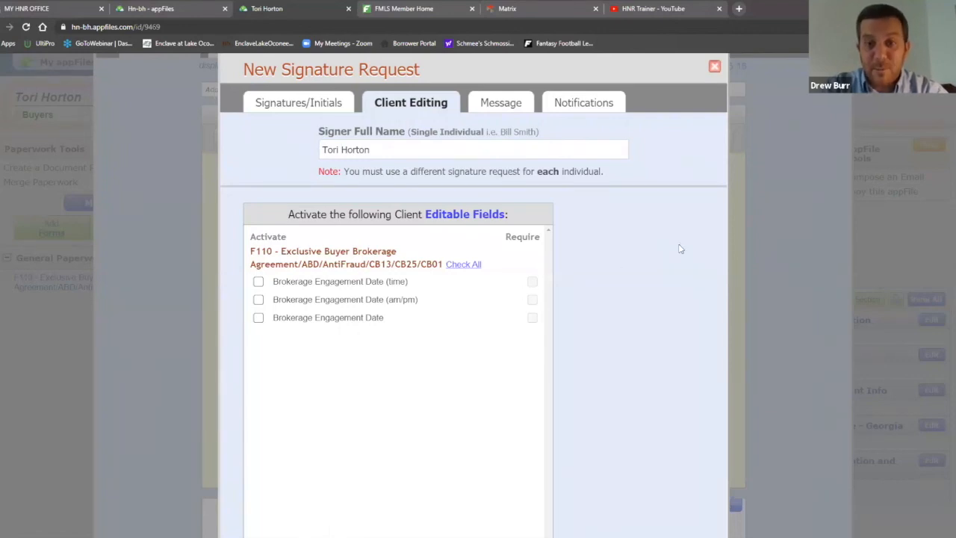
{"action": "scroll", "coordinate": [689, 247], "scroll_direction": "down", "scroll_amount": 3}
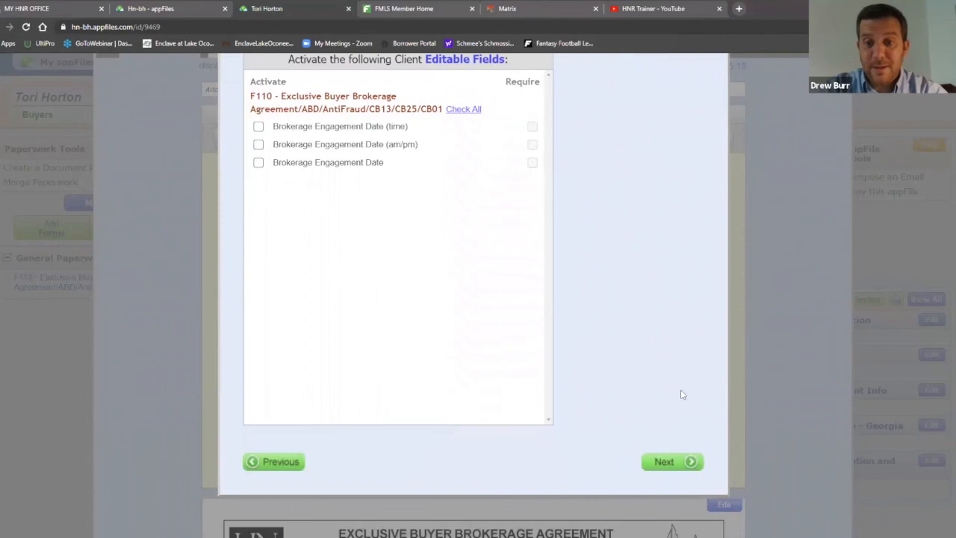
{"action": "left_click", "coordinate": [667, 462]}
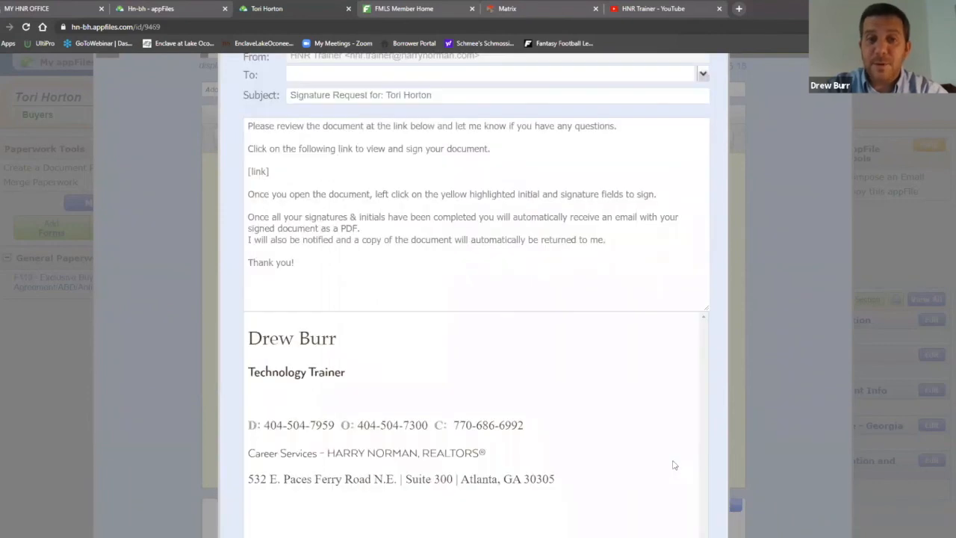
Address the signature request message to the agent's suggested e-mail address
{"action": "scroll", "coordinate": [650, 377], "scroll_direction": "up", "scroll_amount": 3}
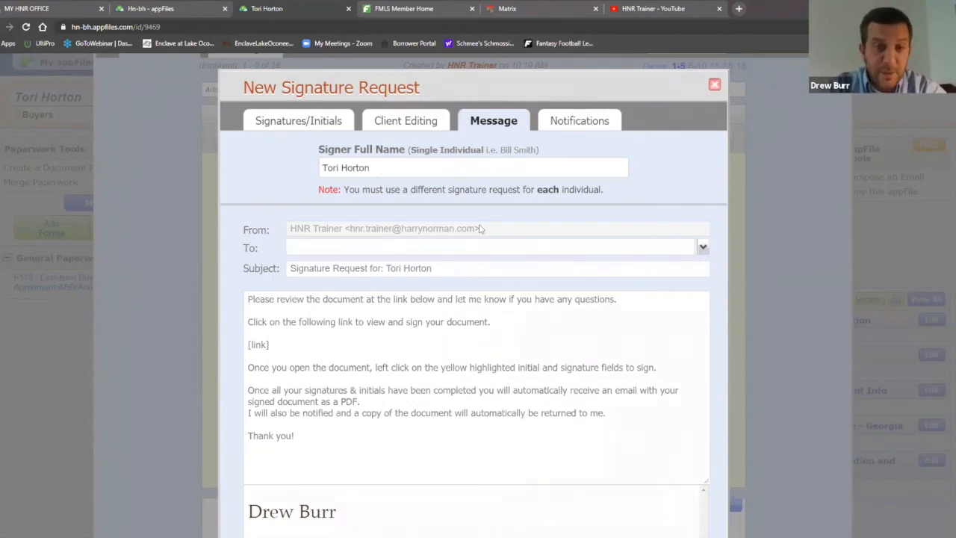
{"action": "left_click", "coordinate": [448, 248]}
{"action": "left_click", "coordinate": [343, 270]}
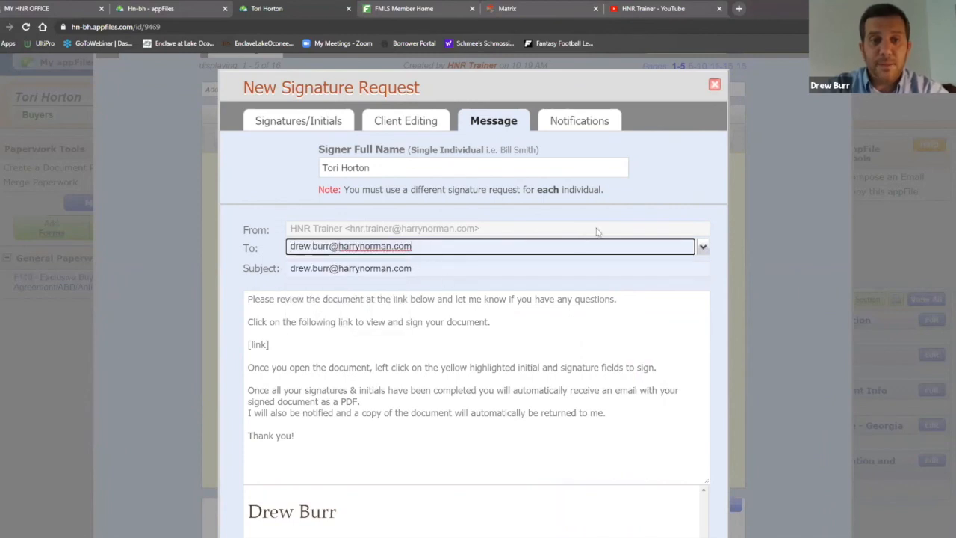
Highlight the [link] placeholder and review the email footer down to the Next button
{"action": "scroll", "coordinate": [707, 192], "scroll_direction": "down", "scroll_amount": 1}
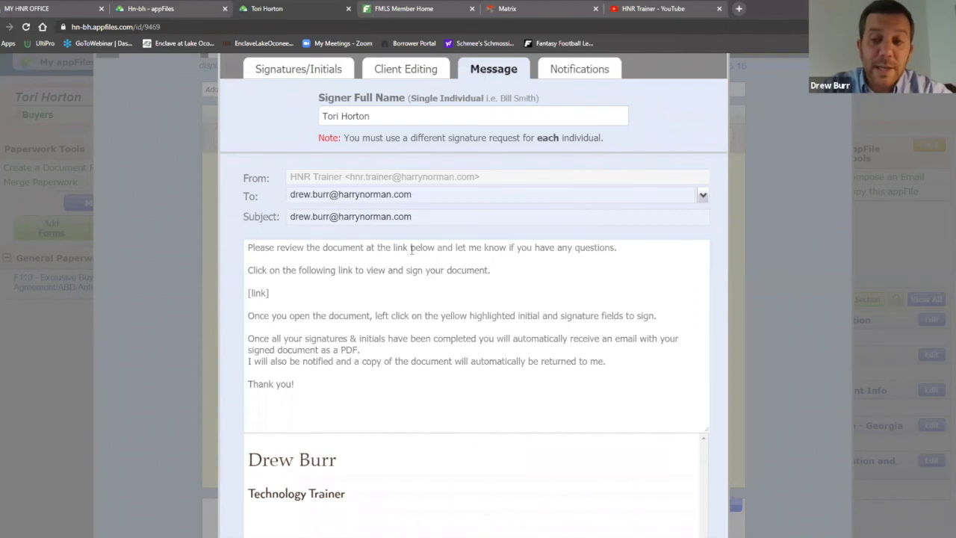
{"action": "left_click_drag", "start_coordinate": [269, 292], "coordinate": [246, 293]}
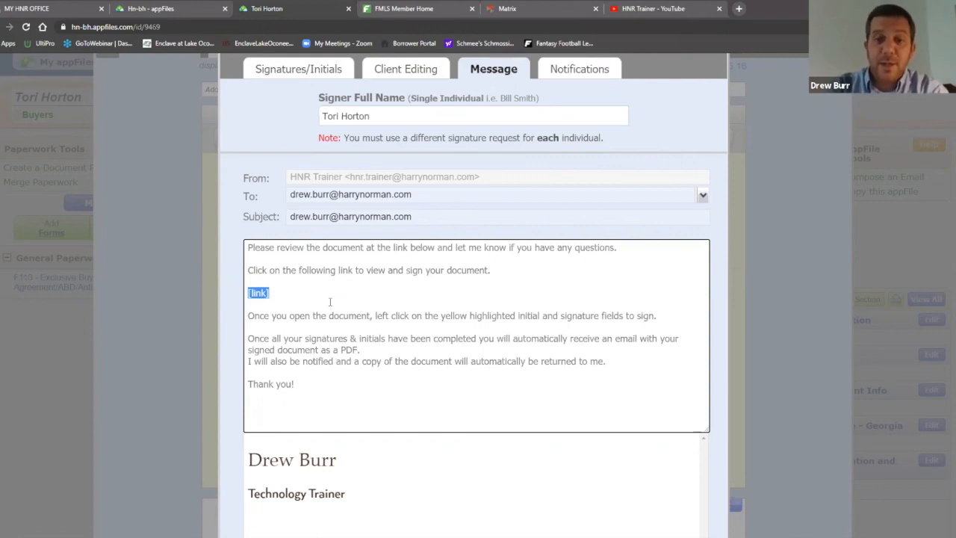
{"action": "scroll", "coordinate": [336, 313], "scroll_direction": "down", "scroll_amount": 2}
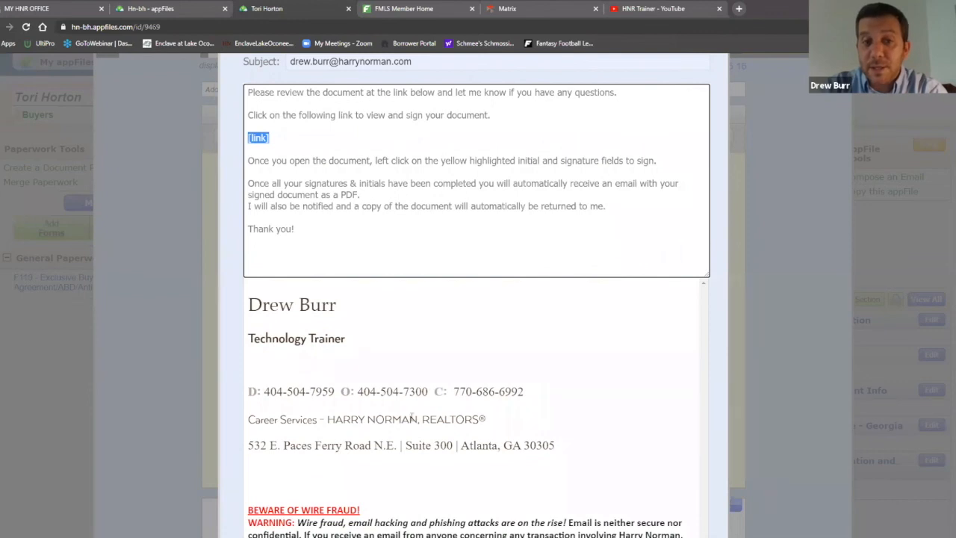
{"action": "scroll", "coordinate": [674, 341], "scroll_direction": "down", "scroll_amount": 4}
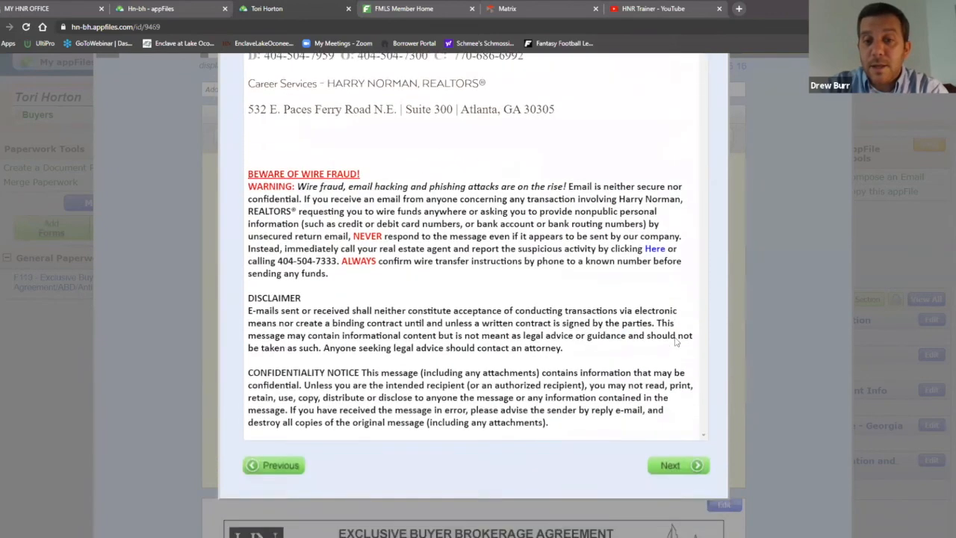
{"action": "scroll", "coordinate": [675, 341], "scroll_direction": "down", "scroll_amount": 1}
Go to the Notifications step and review the users, with only the trainer user checked
{"action": "left_click", "coordinate": [670, 411]}
{"action": "scroll", "coordinate": [647, 321], "scroll_direction": "up", "scroll_amount": 1}
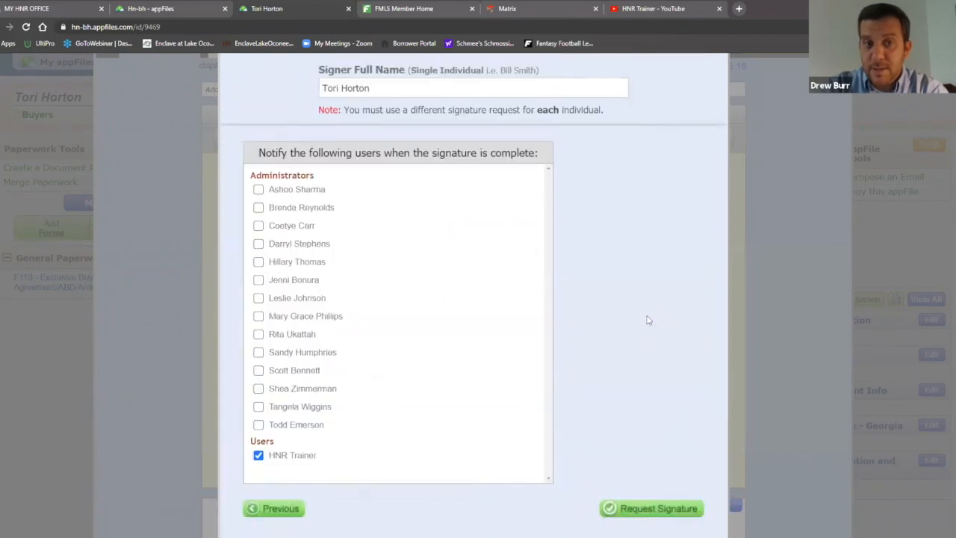
{"action": "scroll", "coordinate": [649, 320], "scroll_direction": "up", "scroll_amount": 1}
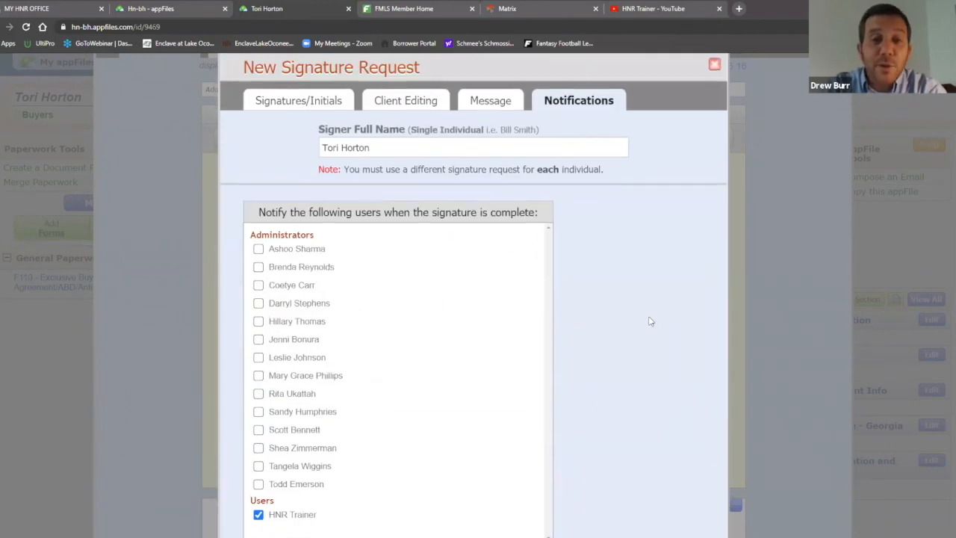
{"action": "scroll", "coordinate": [649, 321], "scroll_direction": "up", "scroll_amount": 1}
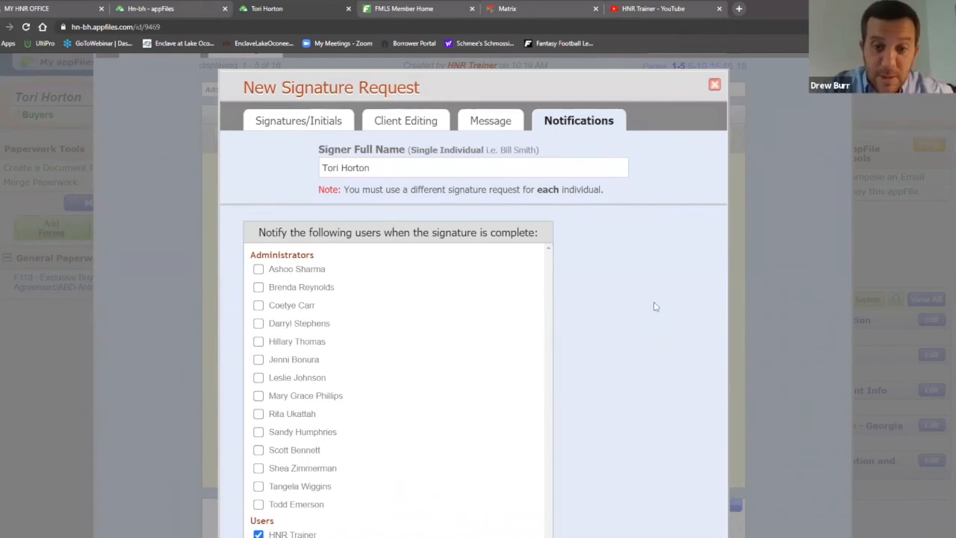
{"action": "scroll", "coordinate": [657, 302], "scroll_direction": "down", "scroll_amount": 1}
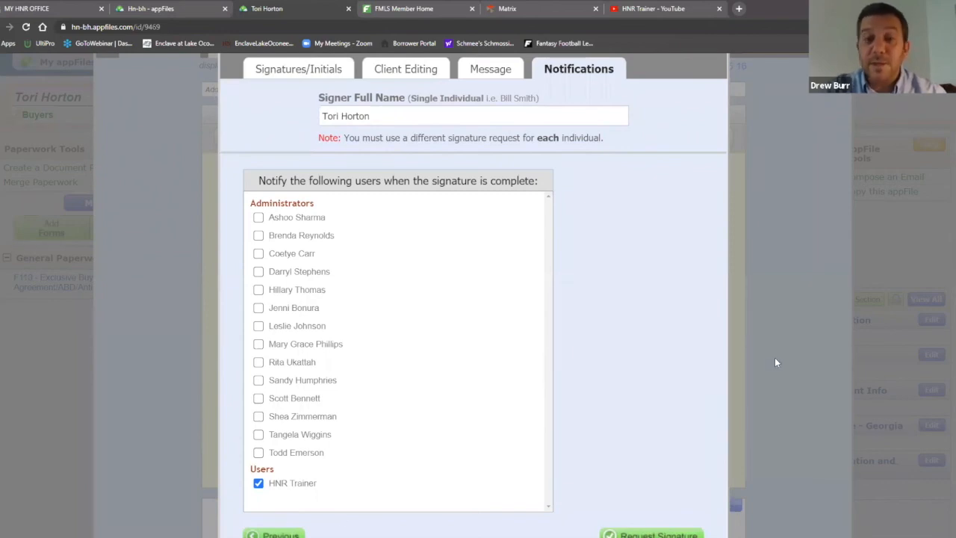
{"action": "scroll", "coordinate": [773, 357], "scroll_direction": "up", "scroll_amount": 1}
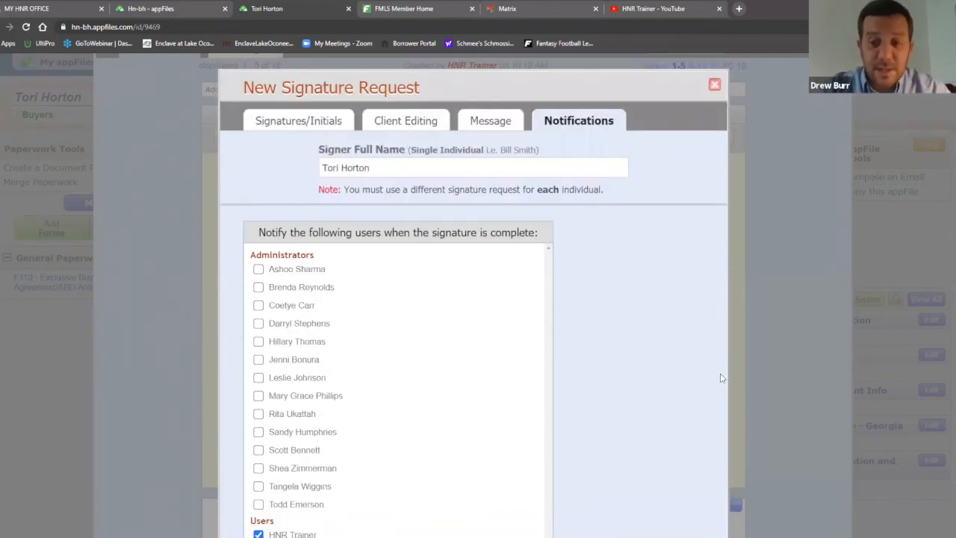
{"action": "scroll", "coordinate": [719, 373], "scroll_direction": "down", "scroll_amount": 1}
{"action": "scroll", "coordinate": [717, 373], "scroll_direction": "down", "scroll_amount": 1}
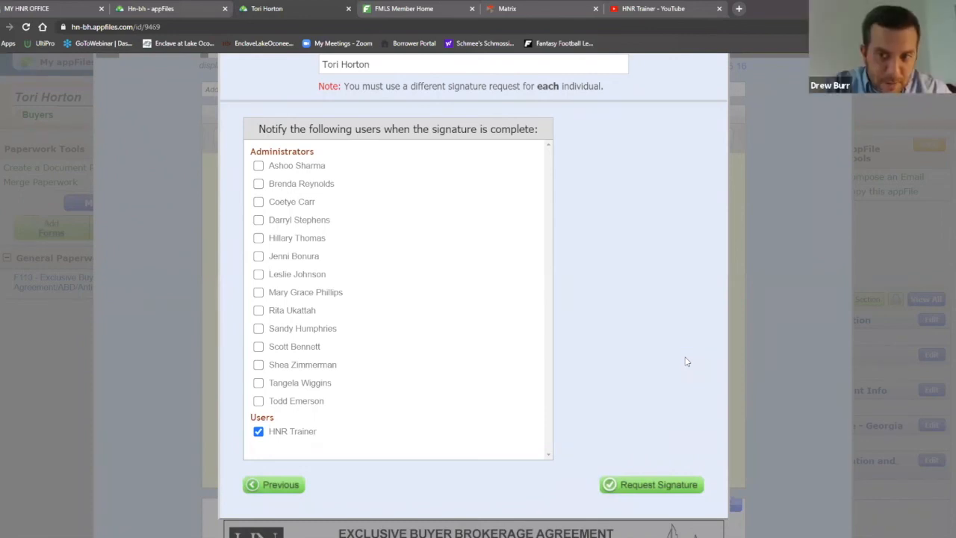
Send the F110 signature request, review the 0-of-3 active request, and return to appFiles Home
{"action": "left_click", "coordinate": [658, 485]}
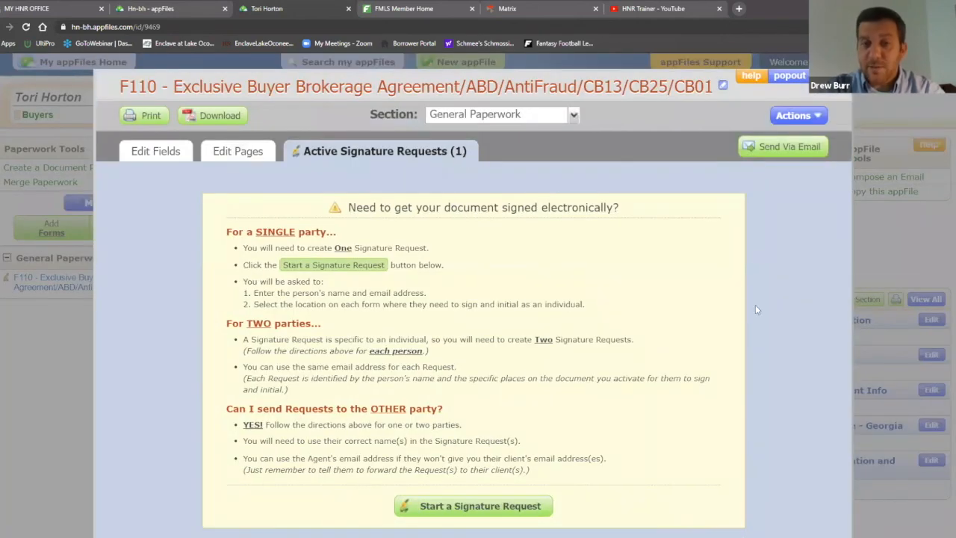
{"action": "scroll", "coordinate": [583, 392], "scroll_direction": "down", "scroll_amount": 1}
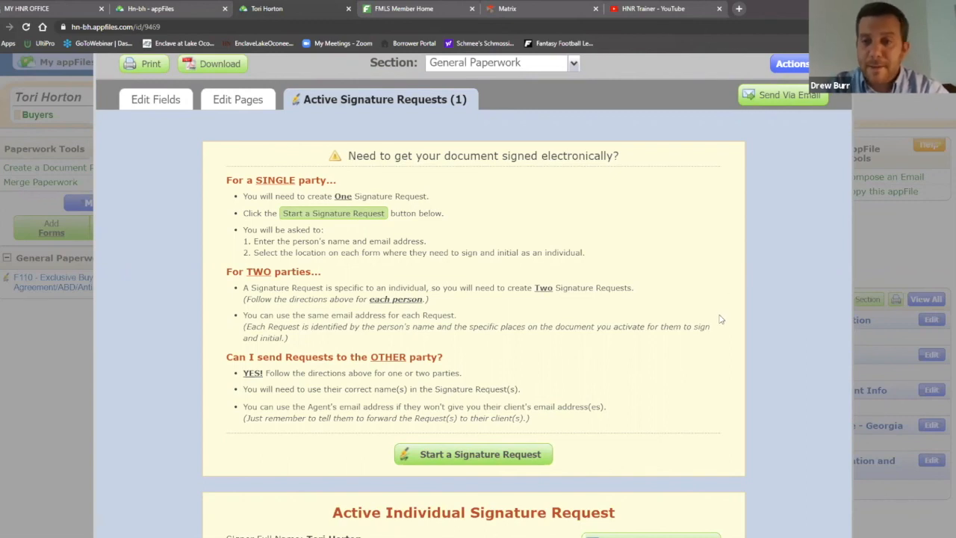
{"action": "scroll", "coordinate": [721, 320], "scroll_direction": "up", "scroll_amount": 1}
{"action": "scroll", "coordinate": [725, 315], "scroll_direction": "down", "scroll_amount": 5}
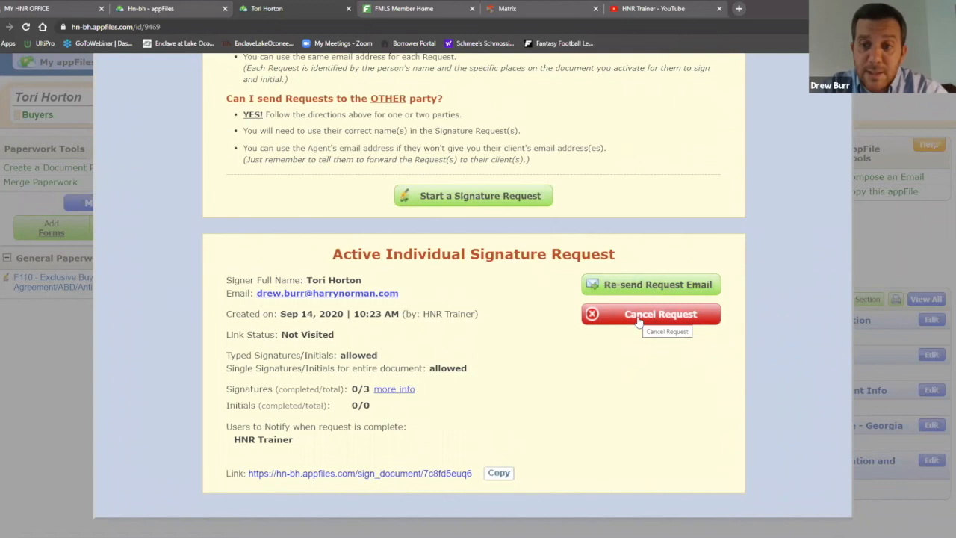
{"action": "scroll", "coordinate": [752, 369], "scroll_direction": "up", "scroll_amount": 5}
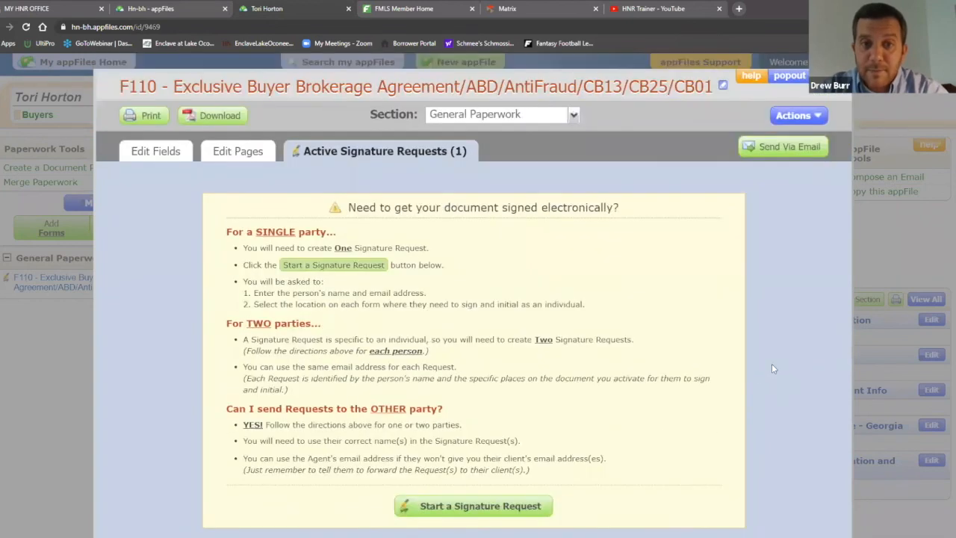
{"action": "left_click", "coordinate": [162, 7]}
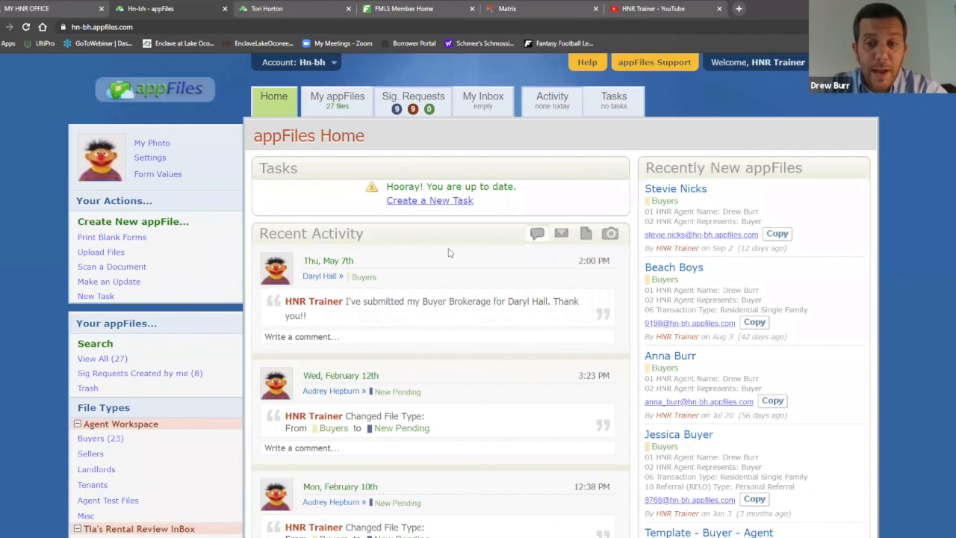
{"action": "left_click", "coordinate": [411, 98]}
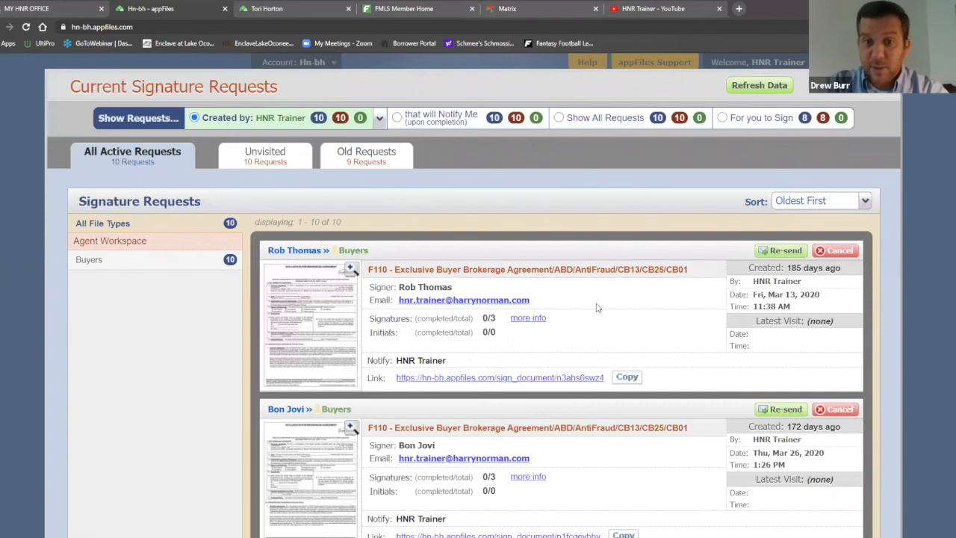
{"action": "scroll", "coordinate": [601, 295], "scroll_direction": "down", "scroll_amount": 14}
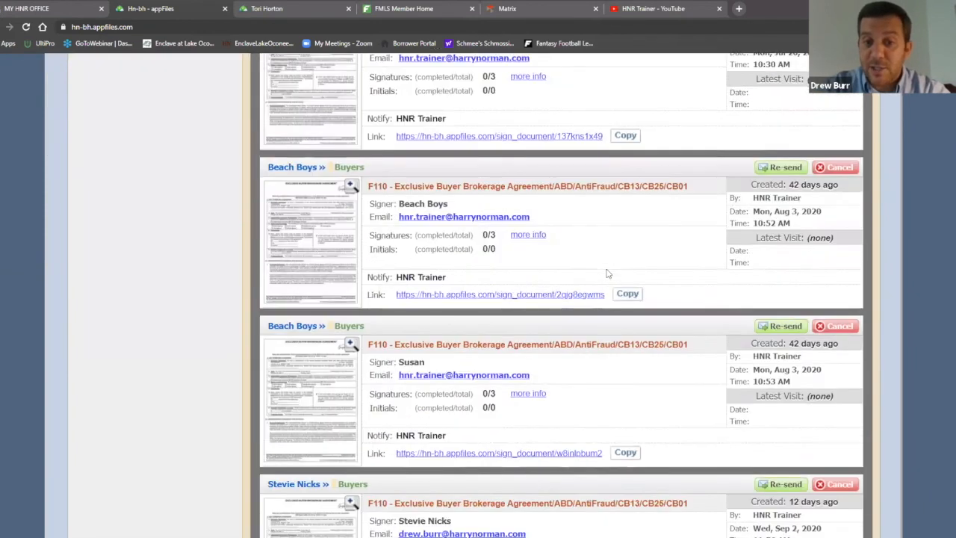
{"action": "scroll", "coordinate": [606, 273], "scroll_direction": "down", "scroll_amount": 2}
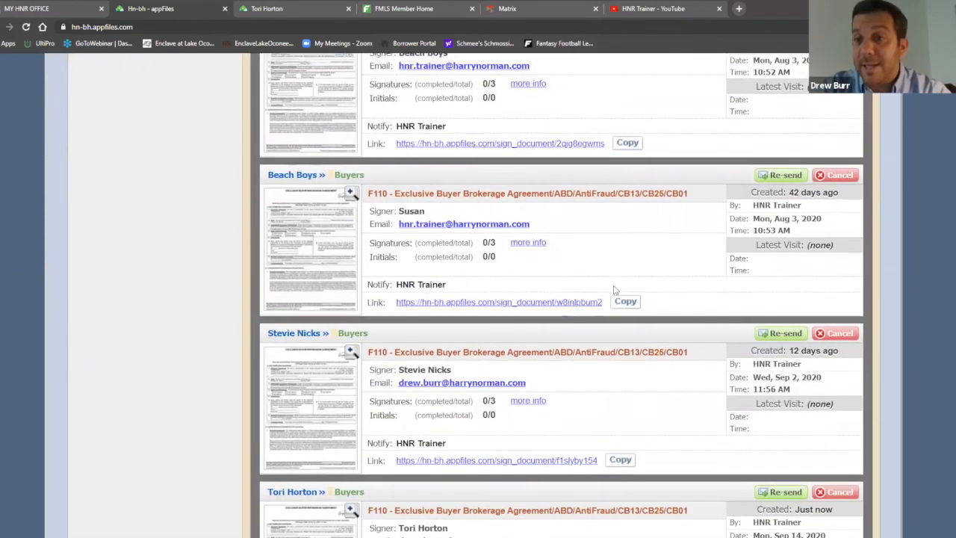
{"action": "scroll", "coordinate": [616, 292], "scroll_direction": "up", "scroll_amount": 7}
{"action": "scroll", "coordinate": [624, 309], "scroll_direction": "up", "scroll_amount": 7}
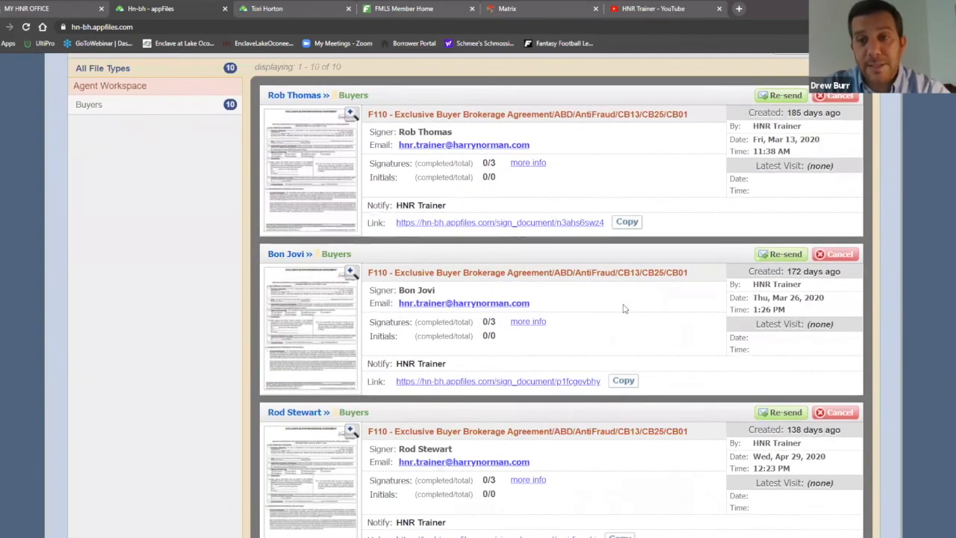
{"action": "scroll", "coordinate": [624, 309], "scroll_direction": "up", "scroll_amount": 2}
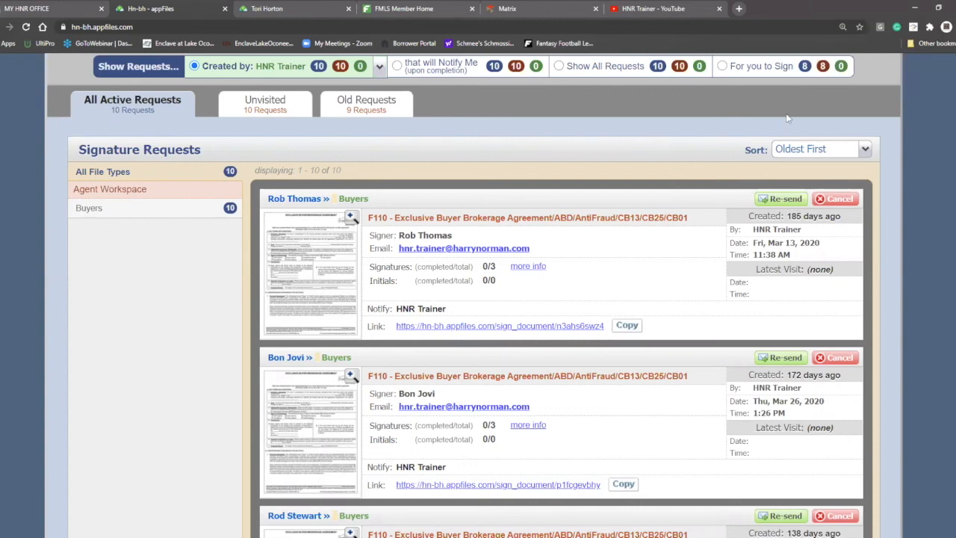
{"action": "scroll", "coordinate": [771, 124], "scroll_direction": "up", "scroll_amount": 1}
{"action": "key", "text": "Escape"}
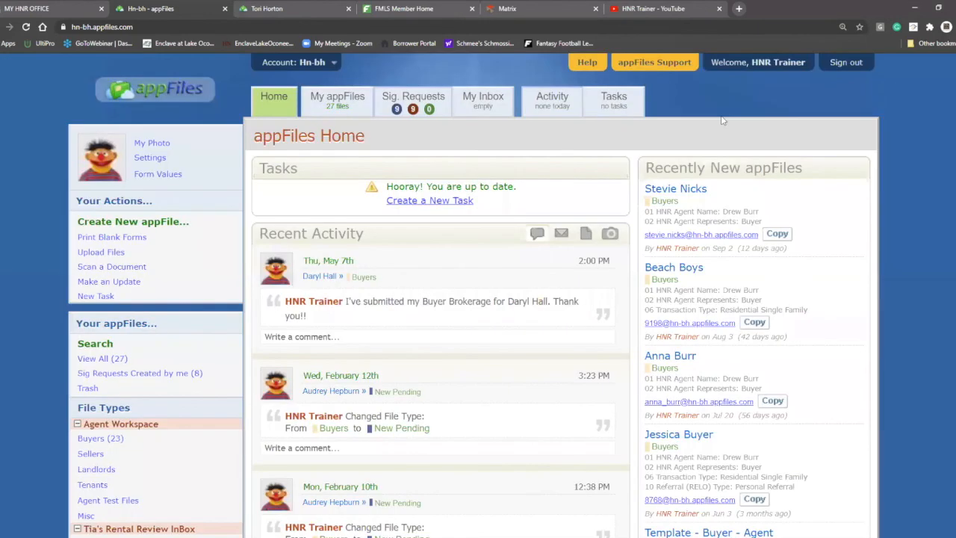
Close the F110 agreement overlay on the buyer's file and start Add Forms
{"action": "left_click", "coordinate": [302, 7]}
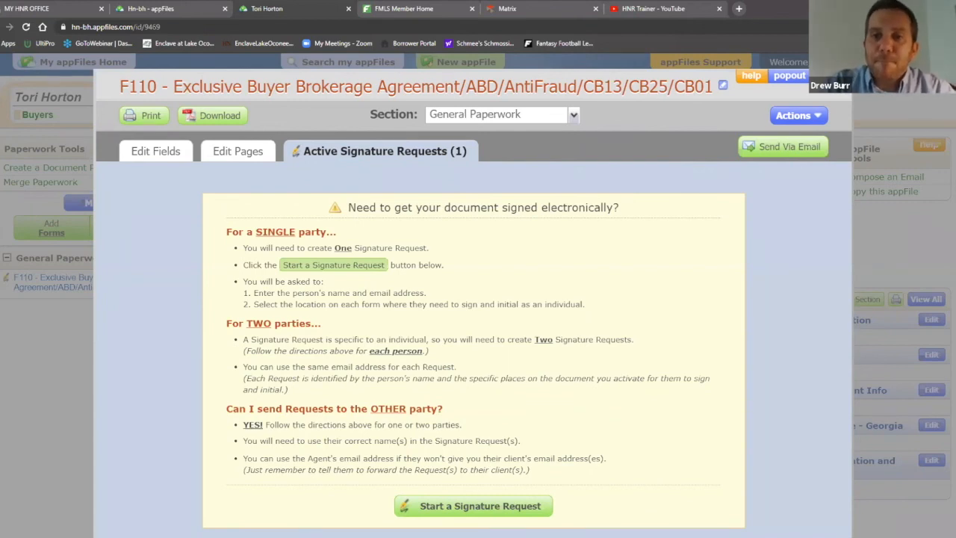
{"action": "left_click", "coordinate": [851, 71]}
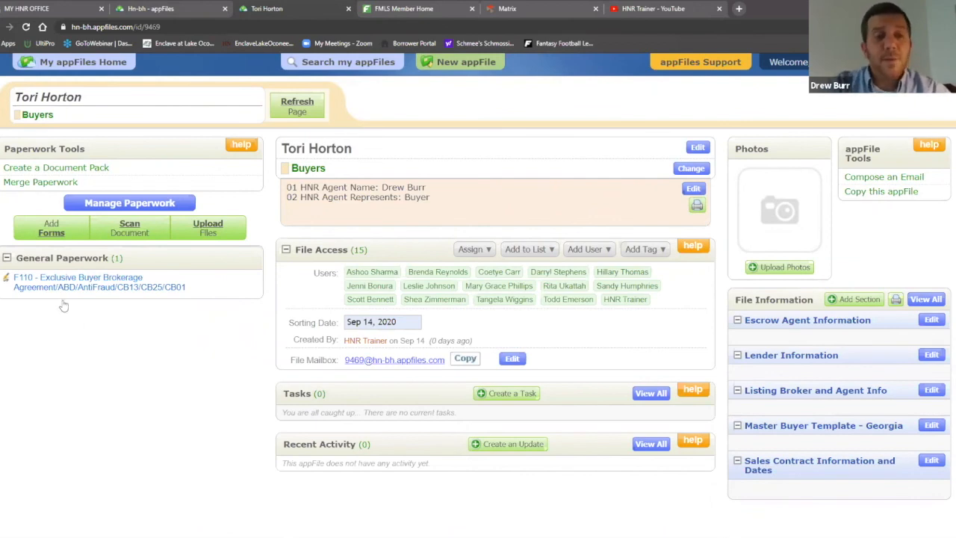
{"action": "left_click", "coordinate": [52, 233]}
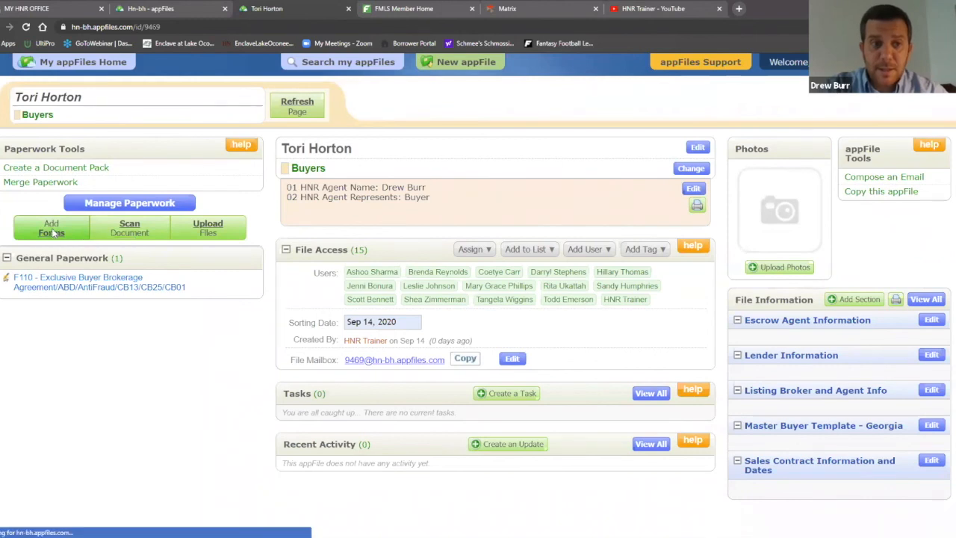
Search forms for 'purcha' and select the F201 Purchase and Sale Agreement
{"action": "scroll", "coordinate": [239, 299], "scroll_direction": "down", "scroll_amount": 1}
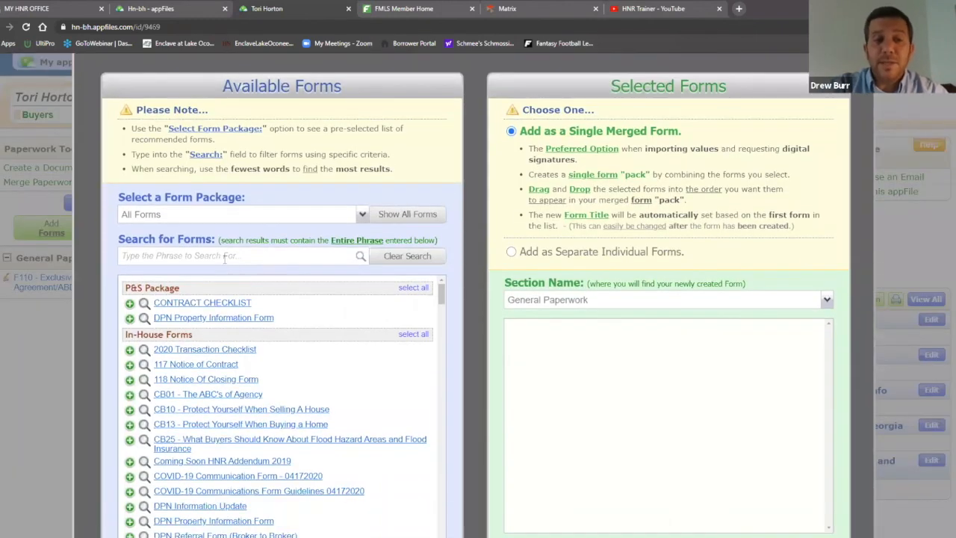
{"action": "left_click", "coordinate": [223, 257]}
{"action": "type", "text": "purcha"}
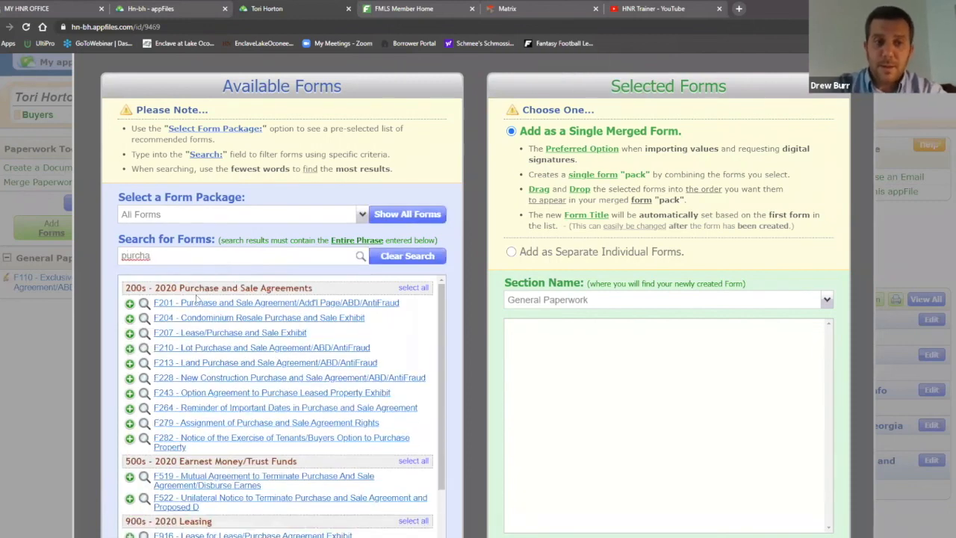
{"action": "left_click", "coordinate": [194, 301]}
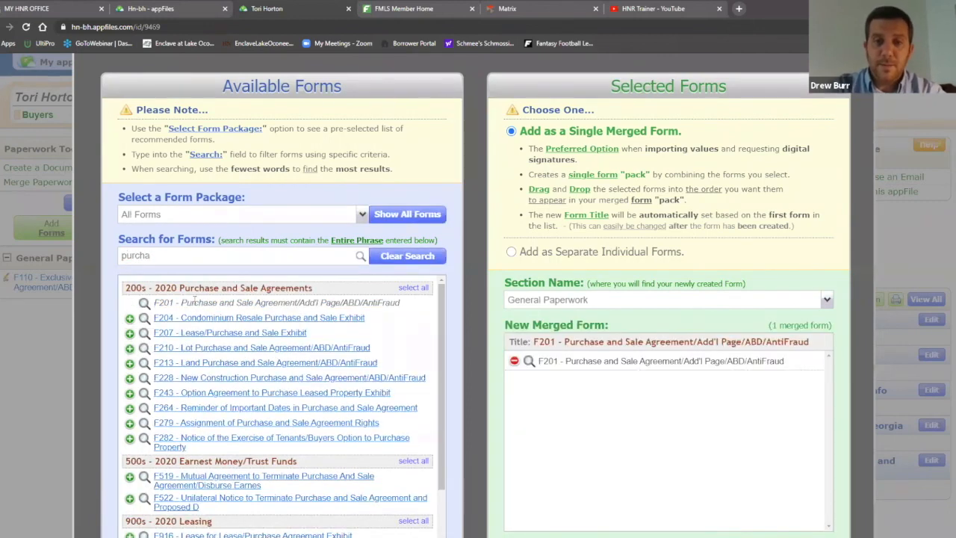
Search 'conven', add the F404 Conventional Loan Contingency Agreement, and create the merged form
{"action": "left_click_drag", "start_coordinate": [159, 256], "coordinate": [105, 244]}
{"action": "type", "text": "con"}
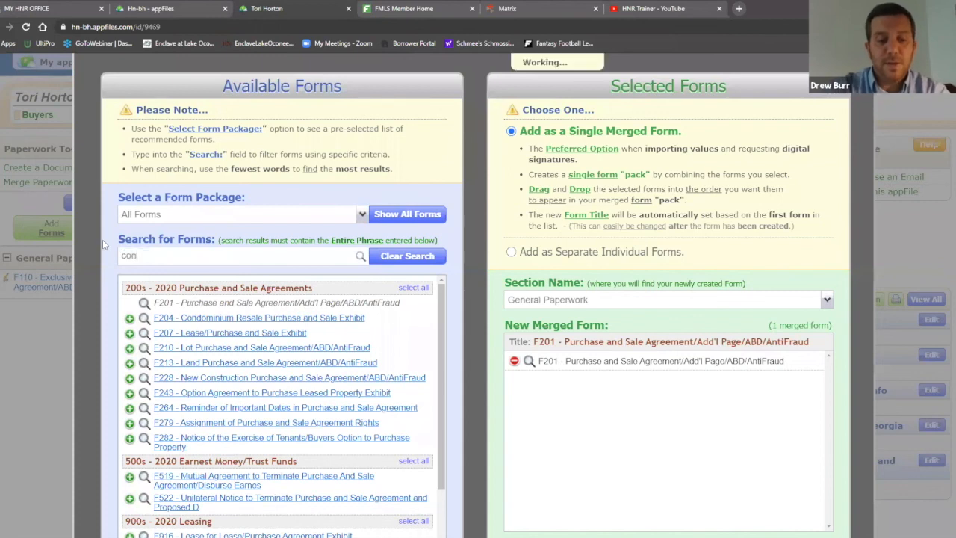
{"action": "type", "text": "ven"}
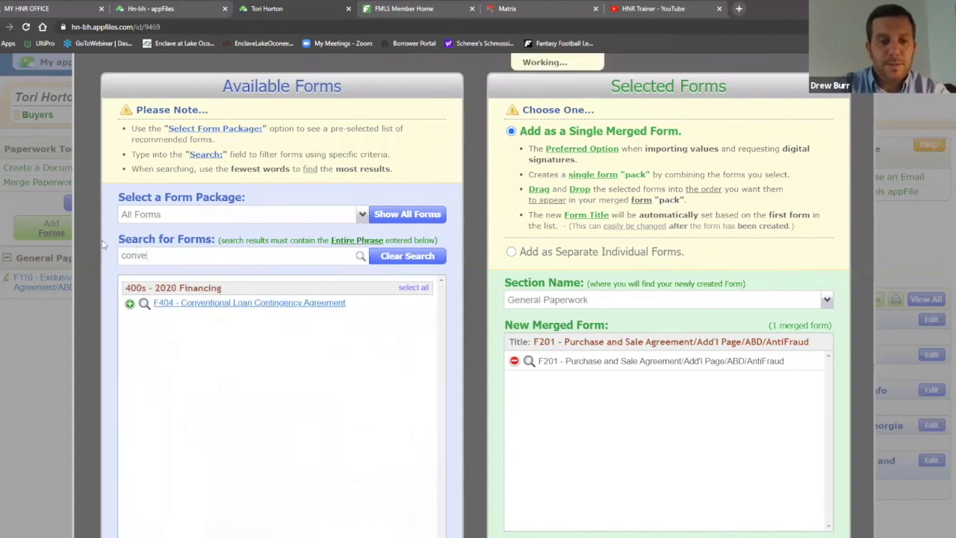
{"action": "left_click", "coordinate": [303, 306]}
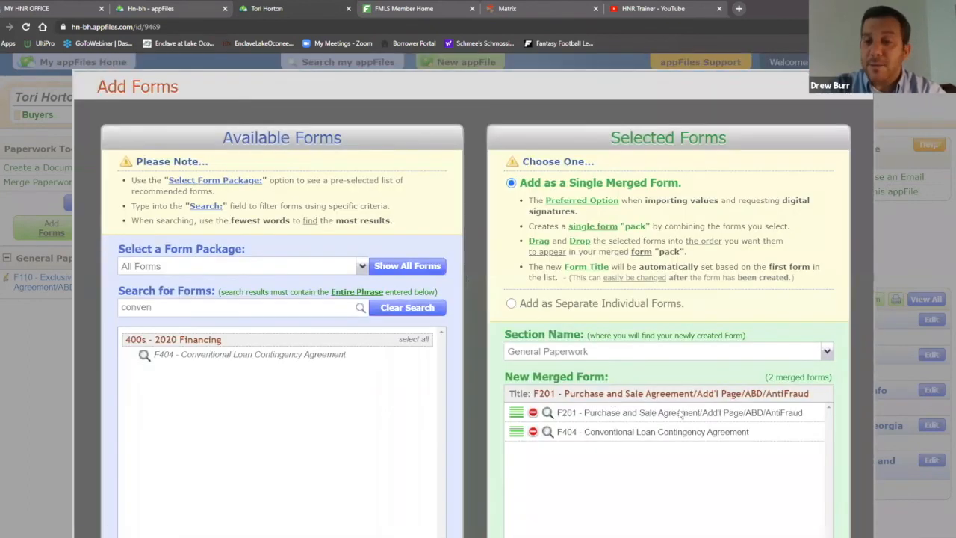
{"action": "scroll", "coordinate": [672, 366], "scroll_direction": "down", "scroll_amount": 3}
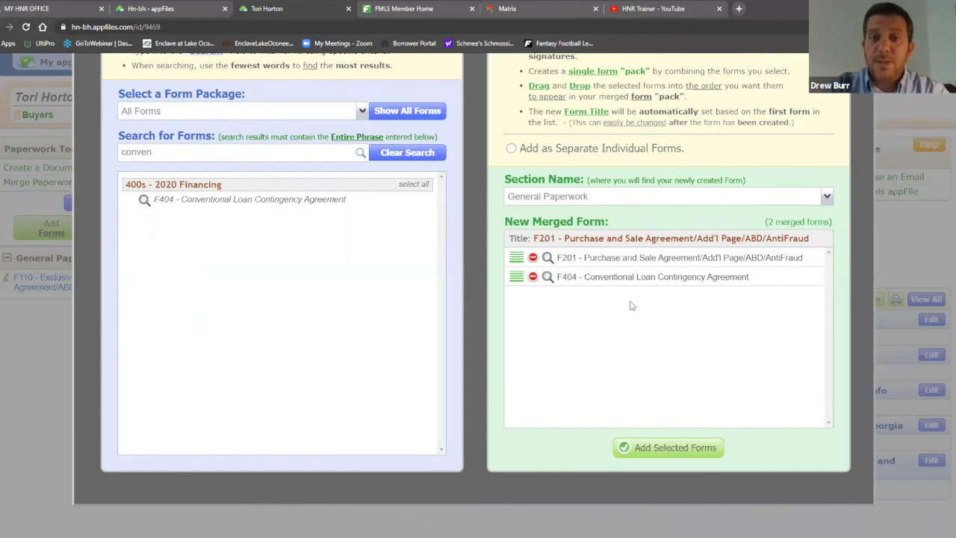
{"action": "scroll", "coordinate": [708, 372], "scroll_direction": "up", "scroll_amount": 2}
{"action": "scroll", "coordinate": [710, 389], "scroll_direction": "up", "scroll_amount": 1}
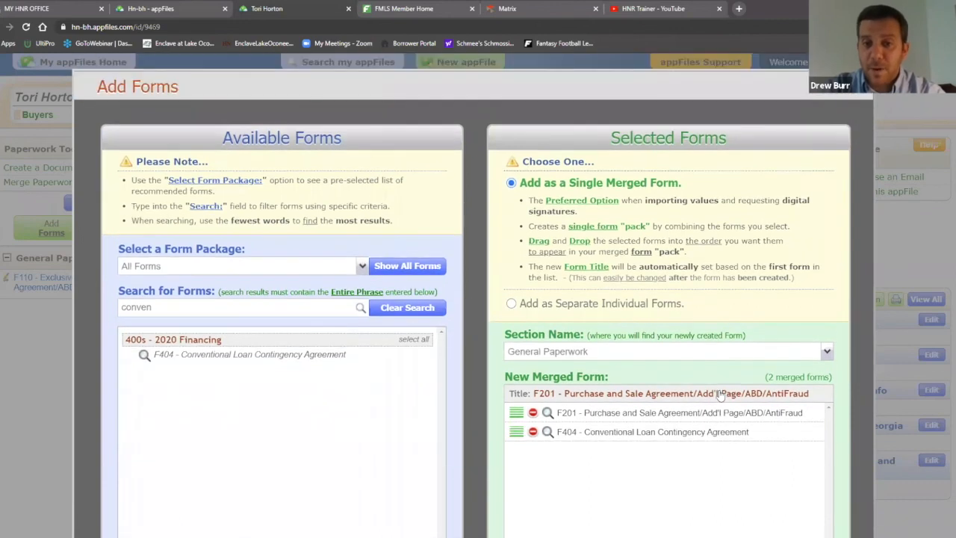
{"action": "scroll", "coordinate": [719, 386], "scroll_direction": "down", "scroll_amount": 2}
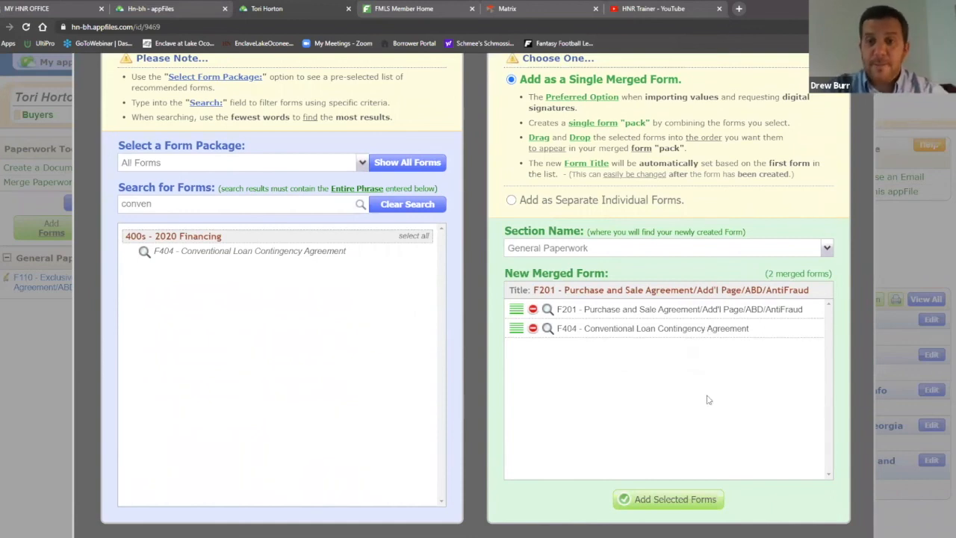
{"action": "left_click", "coordinate": [682, 500]}
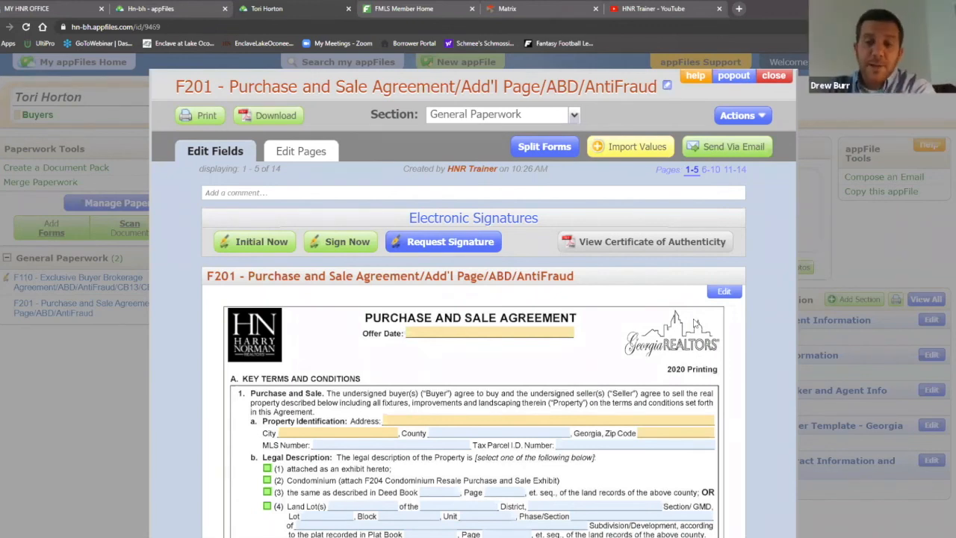
Show pages 6–10 of the F201 agreement and scroll to the empty Special Stipulations on page 7
{"action": "left_click", "coordinate": [177, 8]}
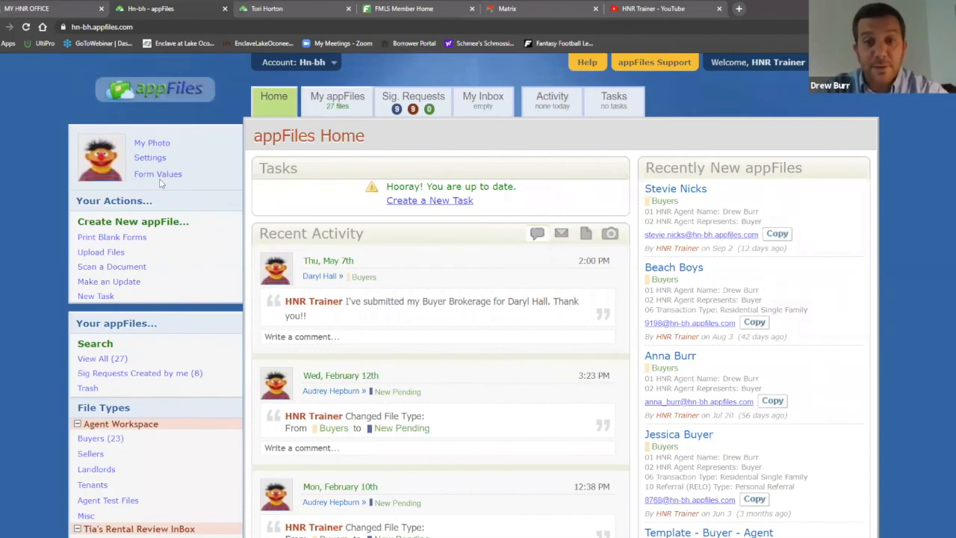
{"action": "left_click", "coordinate": [306, 7]}
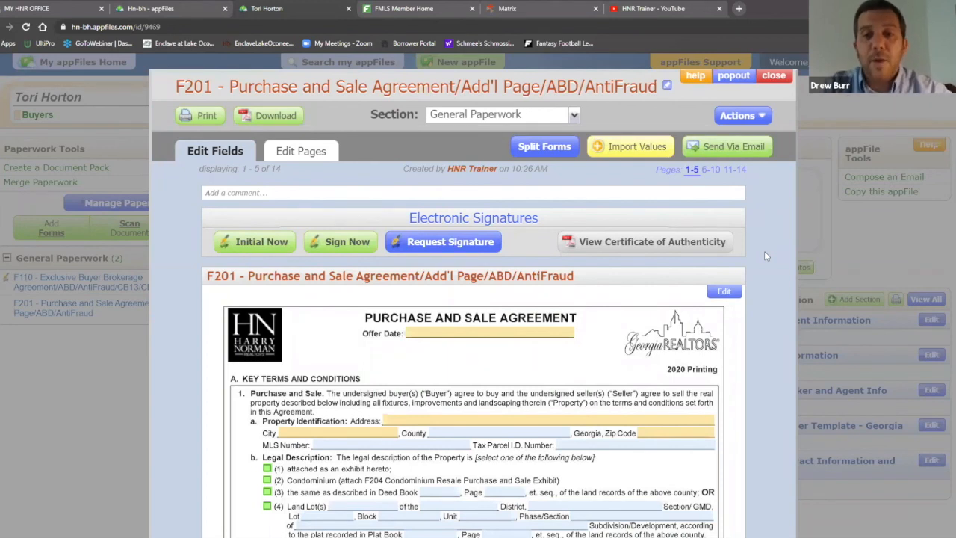
{"action": "left_click", "coordinate": [710, 169]}
{"action": "scroll", "coordinate": [755, 251], "scroll_direction": "down", "scroll_amount": 10}
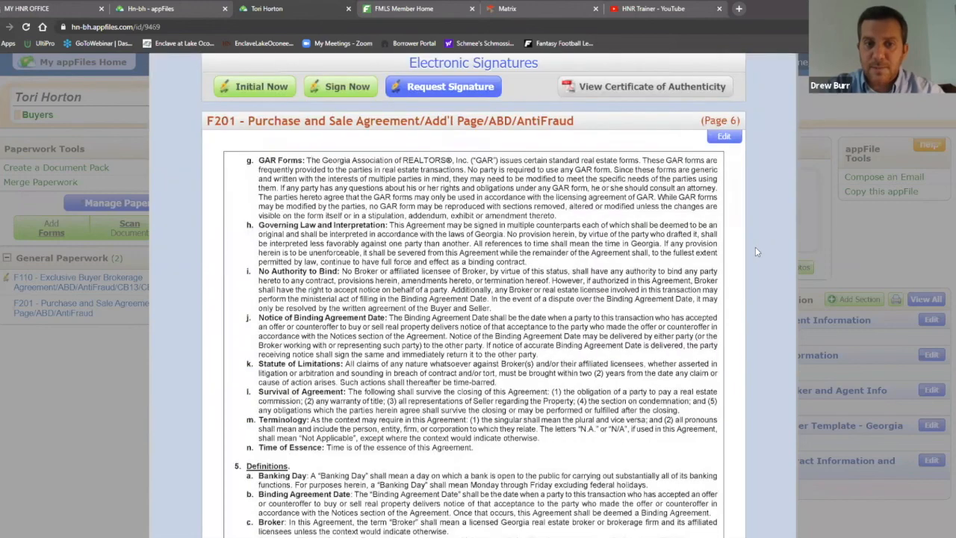
{"action": "scroll", "coordinate": [755, 251], "scroll_direction": "down", "scroll_amount": 7}
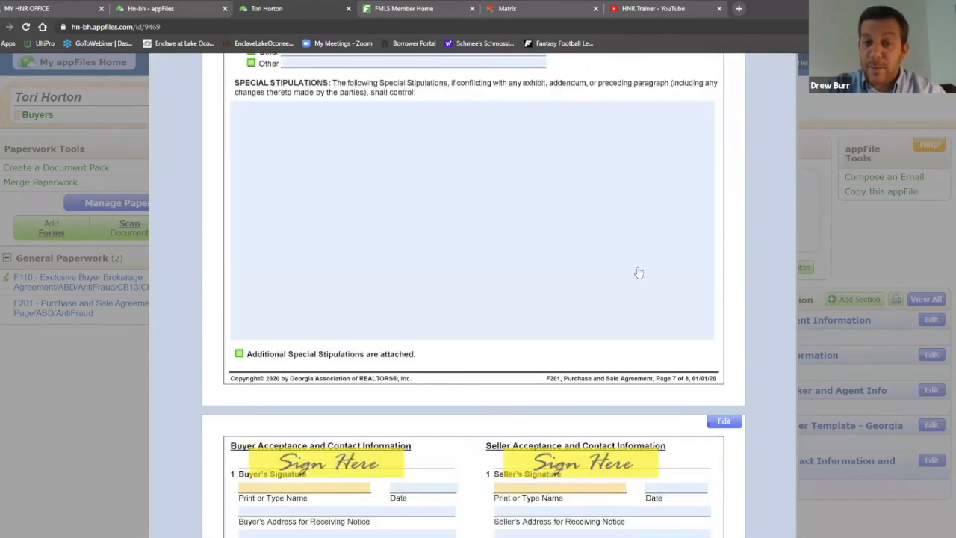
{"action": "scroll", "coordinate": [620, 269], "scroll_direction": "up", "scroll_amount": 1}
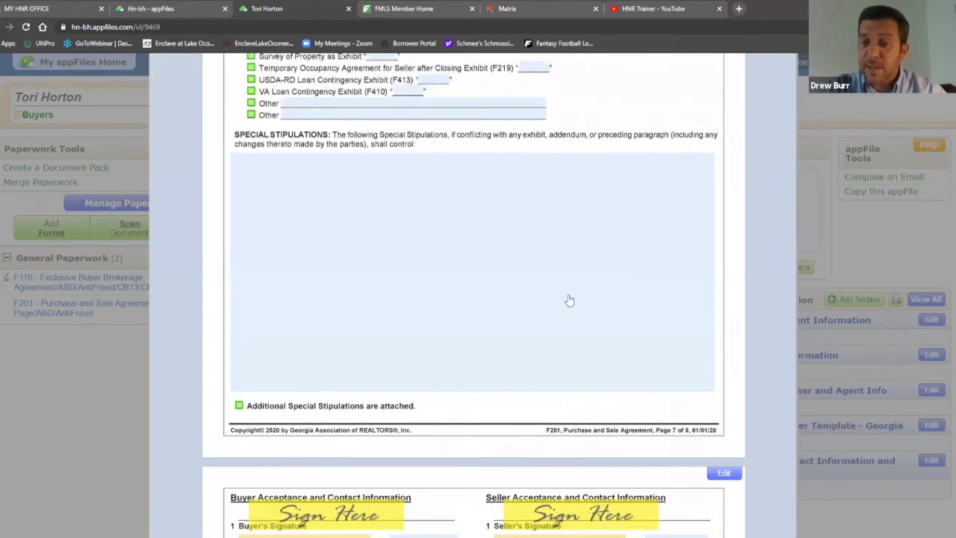
Open the page 7 Special Stipulations editor, browse the saved clauses library, and close it
{"action": "left_click", "coordinate": [484, 256]}
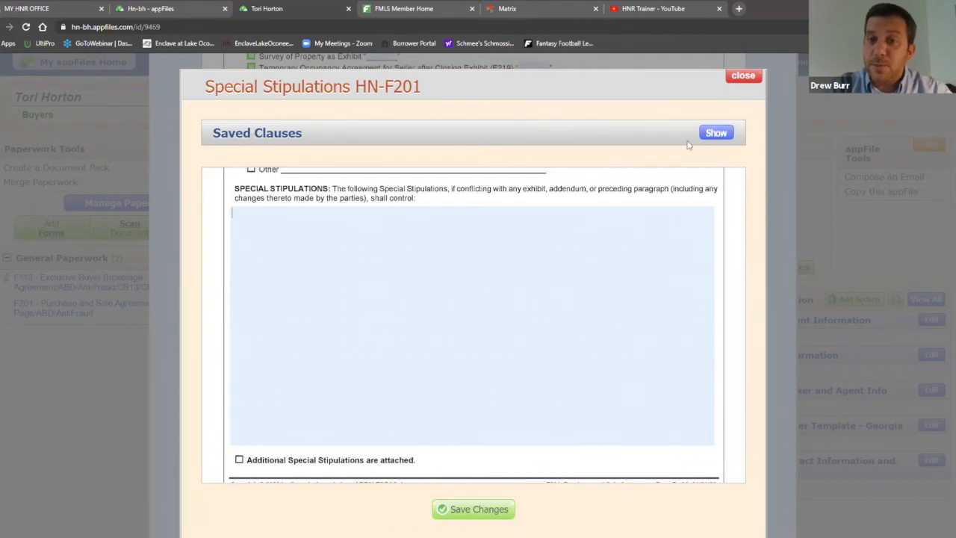
{"action": "left_click", "coordinate": [713, 133]}
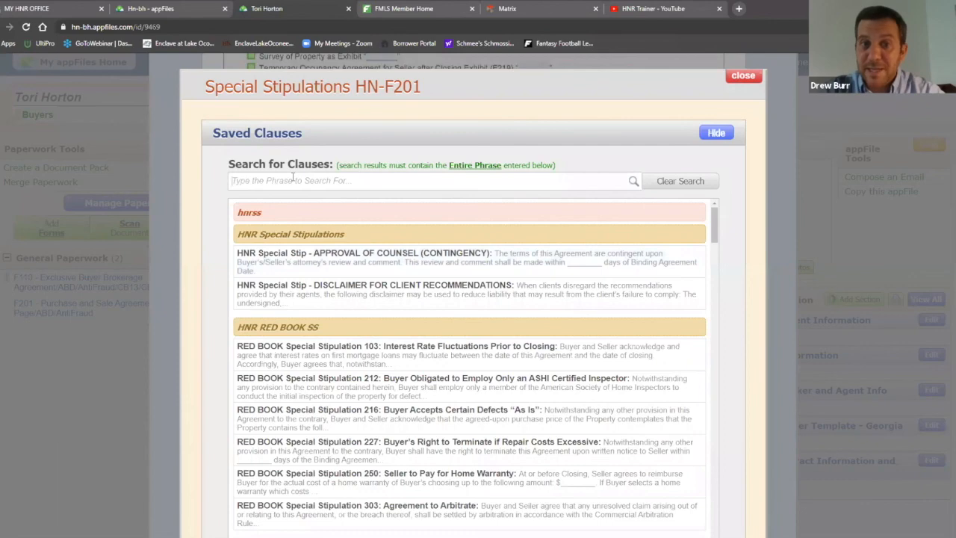
{"action": "scroll", "coordinate": [568, 243], "scroll_direction": "down", "scroll_amount": 10}
{"action": "scroll", "coordinate": [568, 247], "scroll_direction": "down", "scroll_amount": 12}
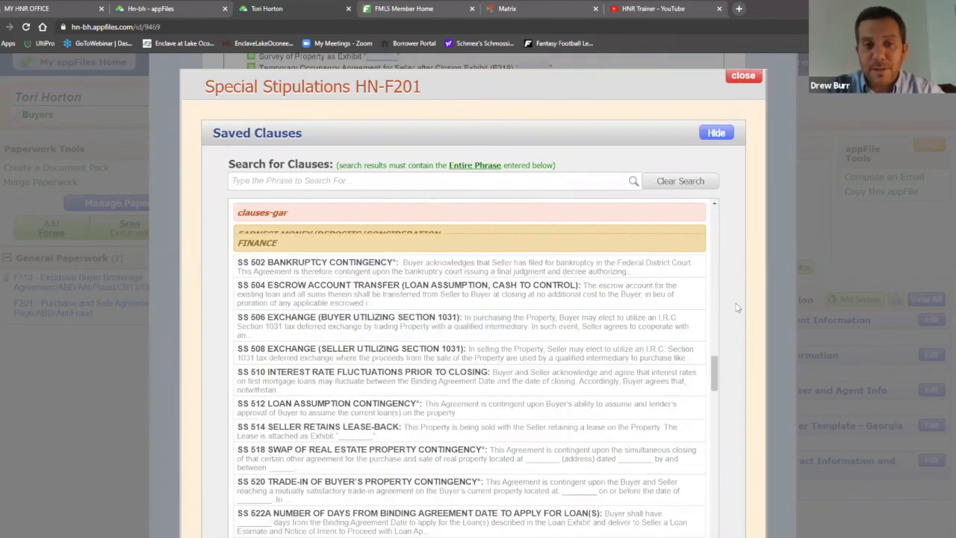
{"action": "scroll", "coordinate": [736, 307], "scroll_direction": "down", "scroll_amount": 5}
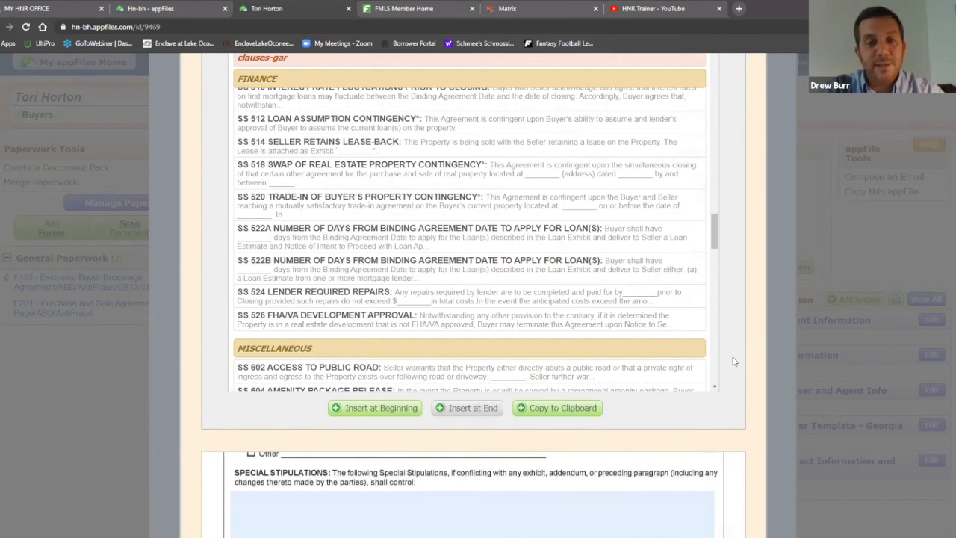
{"action": "scroll", "coordinate": [732, 362], "scroll_direction": "up", "scroll_amount": 2}
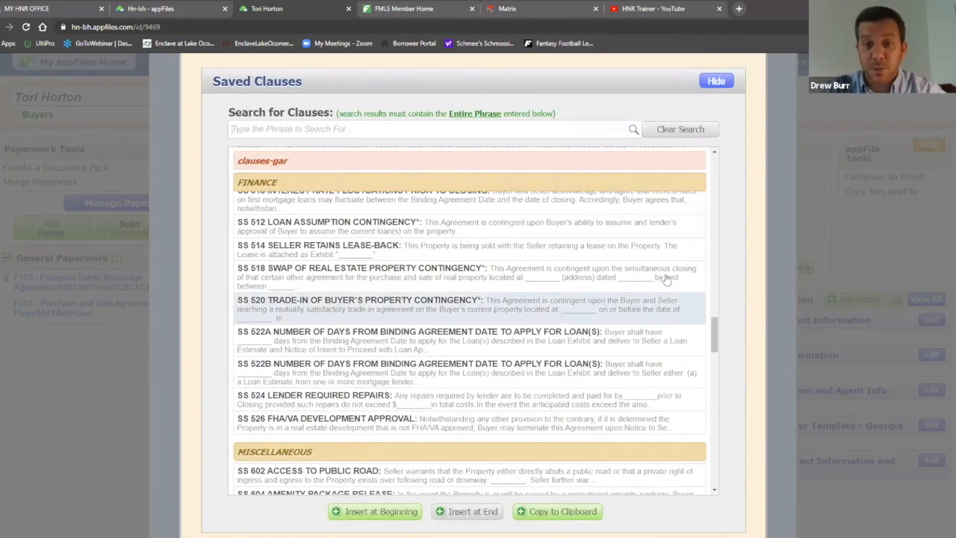
{"action": "scroll", "coordinate": [635, 299], "scroll_direction": "up", "scroll_amount": 2}
{"action": "scroll", "coordinate": [731, 297], "scroll_direction": "up", "scroll_amount": 1}
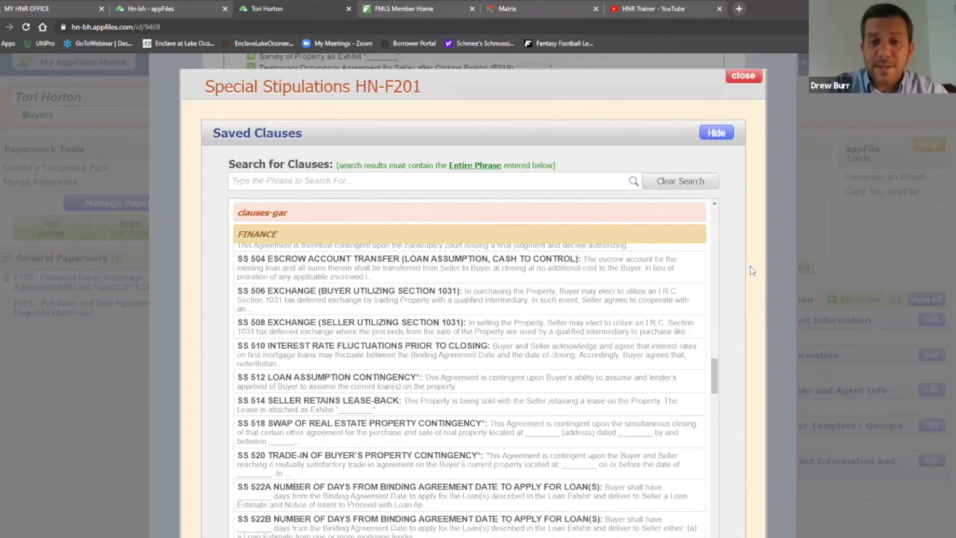
{"action": "scroll", "coordinate": [749, 269], "scroll_direction": "down", "scroll_amount": 10}
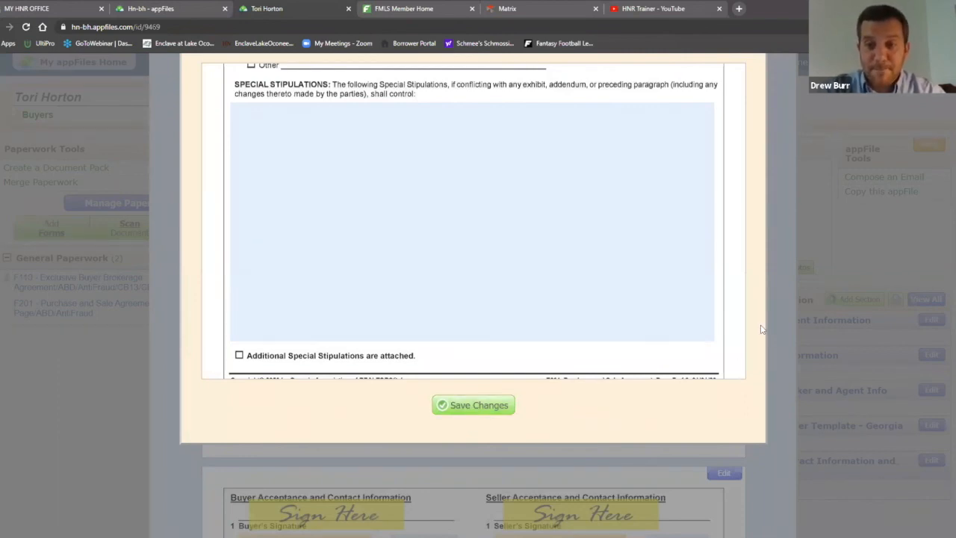
{"action": "scroll", "coordinate": [762, 326], "scroll_direction": "up", "scroll_amount": 3}
{"action": "scroll", "coordinate": [762, 327], "scroll_direction": "up", "scroll_amount": 5}
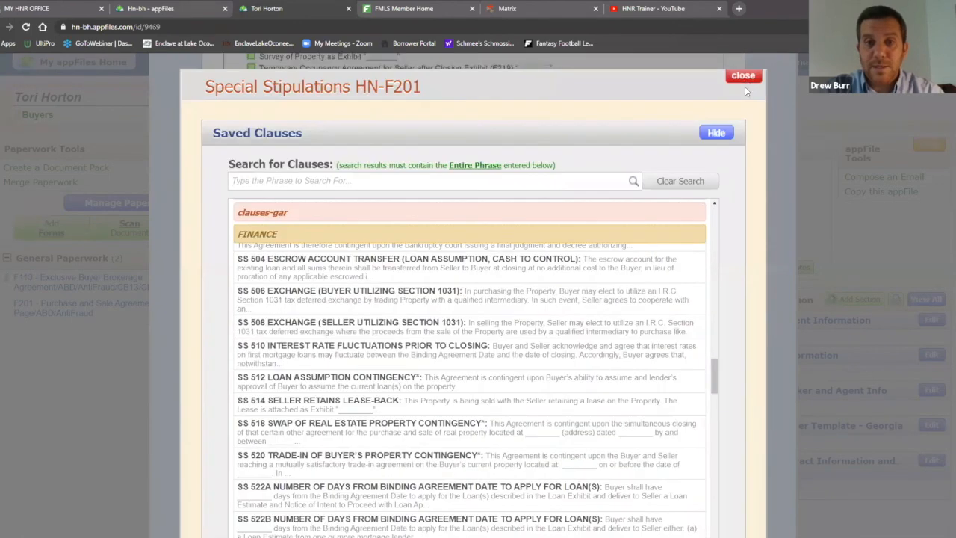
{"action": "left_click", "coordinate": [743, 80]}
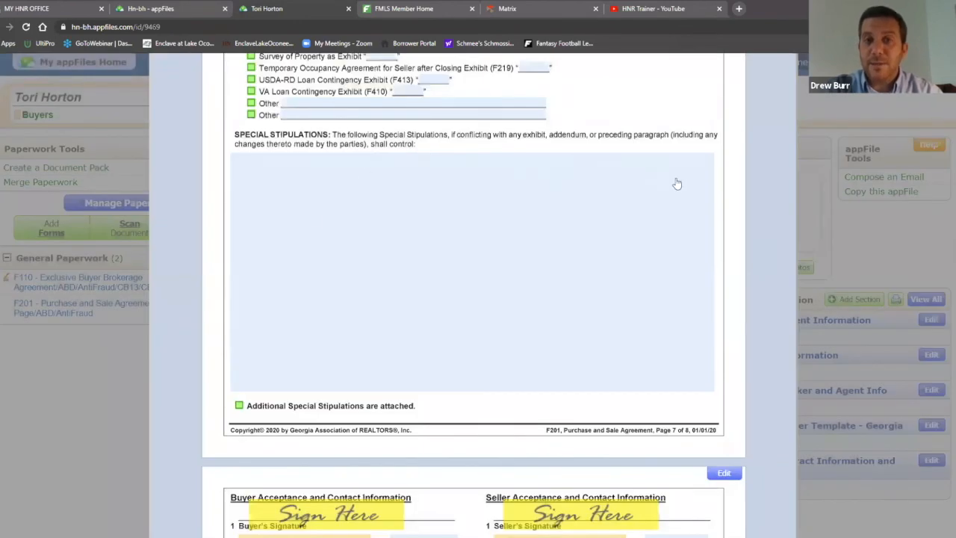
Reopen the stipulations editor, enter and erase test text, view saved clauses, and close it empty
{"action": "scroll", "coordinate": [763, 213], "scroll_direction": "up", "scroll_amount": 5}
{"action": "scroll", "coordinate": [763, 209], "scroll_direction": "up", "scroll_amount": 10}
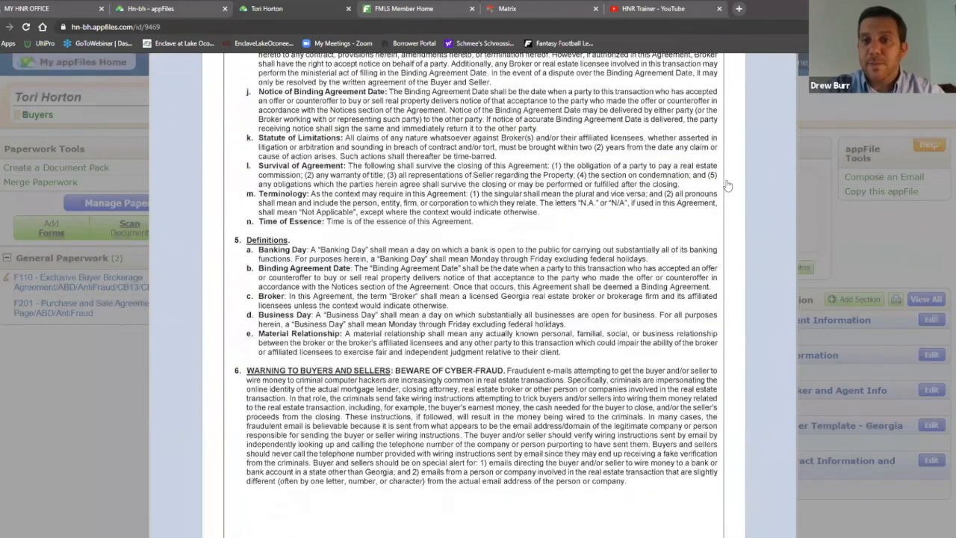
{"action": "scroll", "coordinate": [775, 276], "scroll_direction": "down", "scroll_amount": 15}
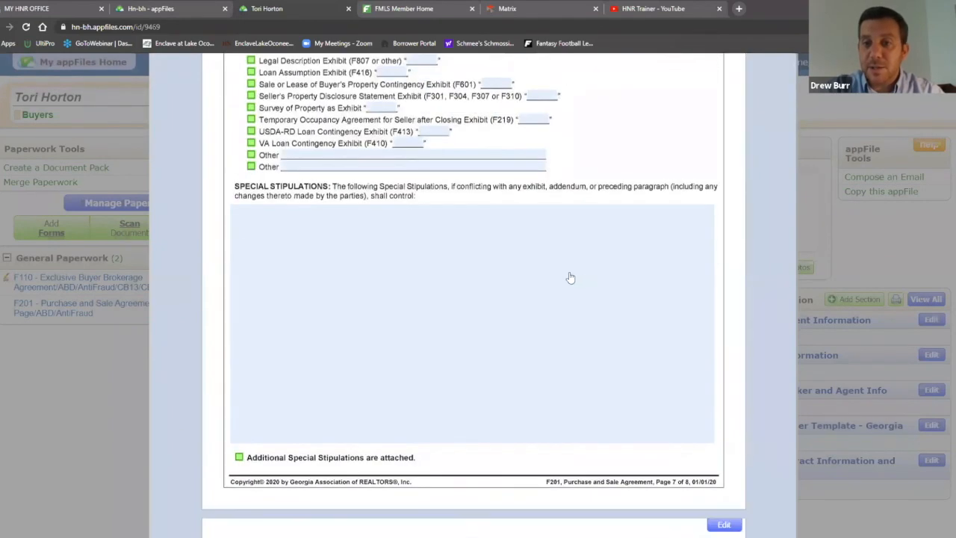
{"action": "left_click", "coordinate": [455, 299]}
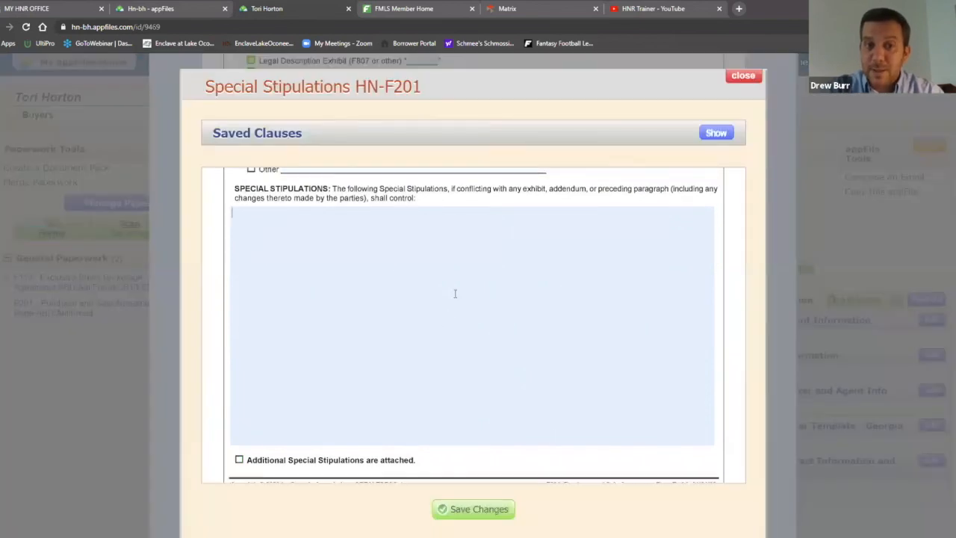
{"action": "type", "text": "dgfdgdfgdfgdgf"}
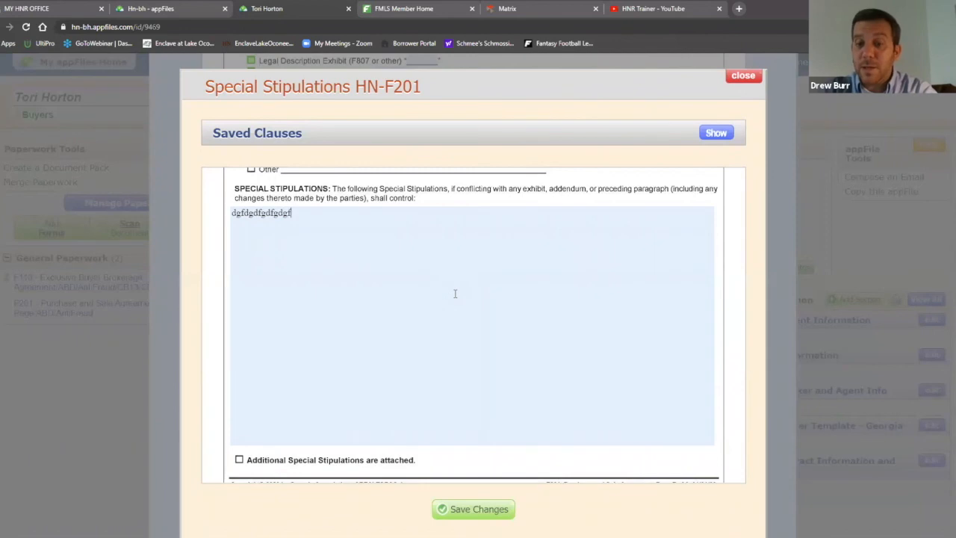
{"action": "key", "text": "BackSpace"}
{"action": "key", "text": "BackSpace"}
{"action": "key", "text": "BackSpace"}
{"action": "key", "text": "BackSpace"}
{"action": "key", "text": "BackSpace"}
{"action": "key", "text": "BackSpace"}
{"action": "key", "text": "BackSpace"}
{"action": "key", "text": "BackSpace"}
{"action": "key", "text": "BackSpace"}
{"action": "key", "text": "BackSpace"}
{"action": "key", "text": "BackSpace"}
{"action": "key", "text": "BackSpace"}
{"action": "key", "text": "BackSpace"}
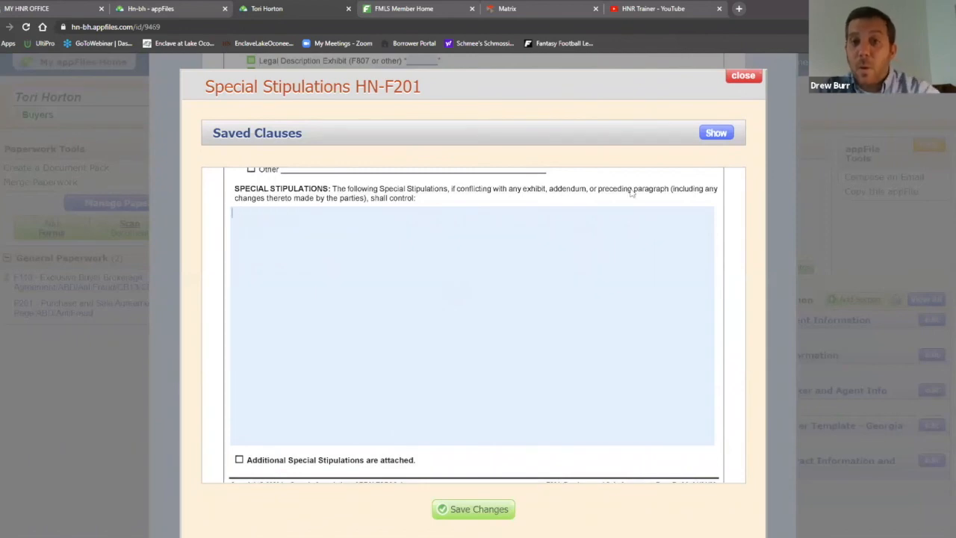
{"action": "left_click", "coordinate": [717, 133]}
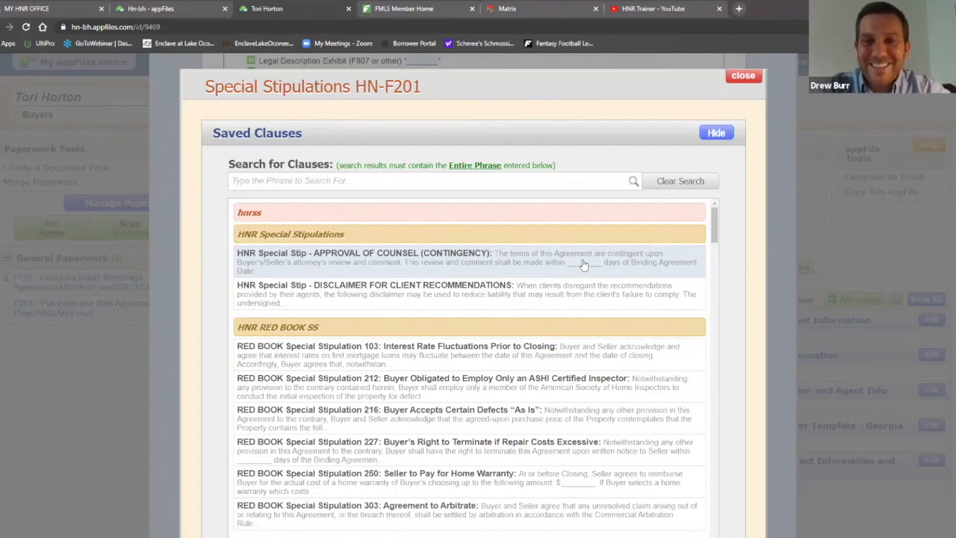
{"action": "left_click", "coordinate": [743, 76]}
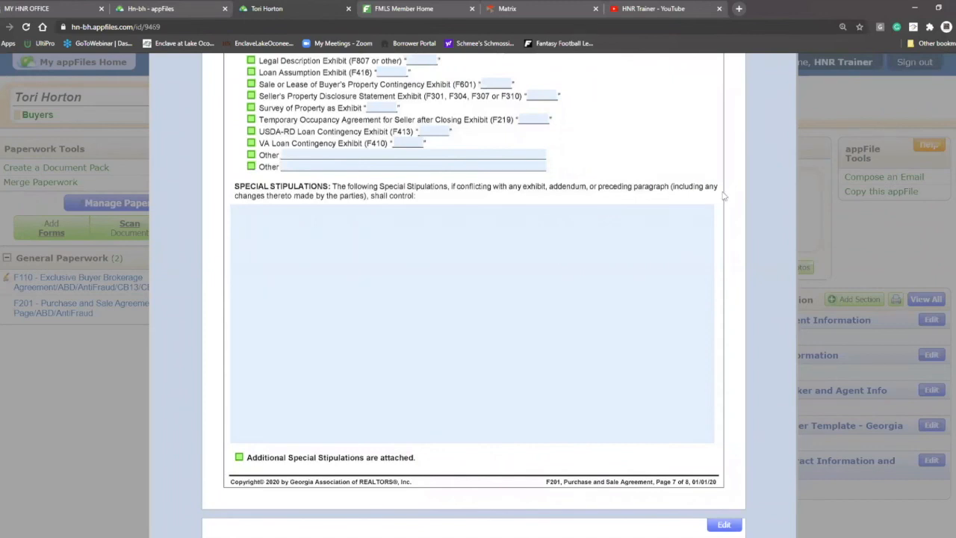
{"action": "scroll", "coordinate": [737, 193], "scroll_direction": "down", "scroll_amount": 2}
{"action": "scroll", "coordinate": [737, 194], "scroll_direction": "up", "scroll_amount": 2}
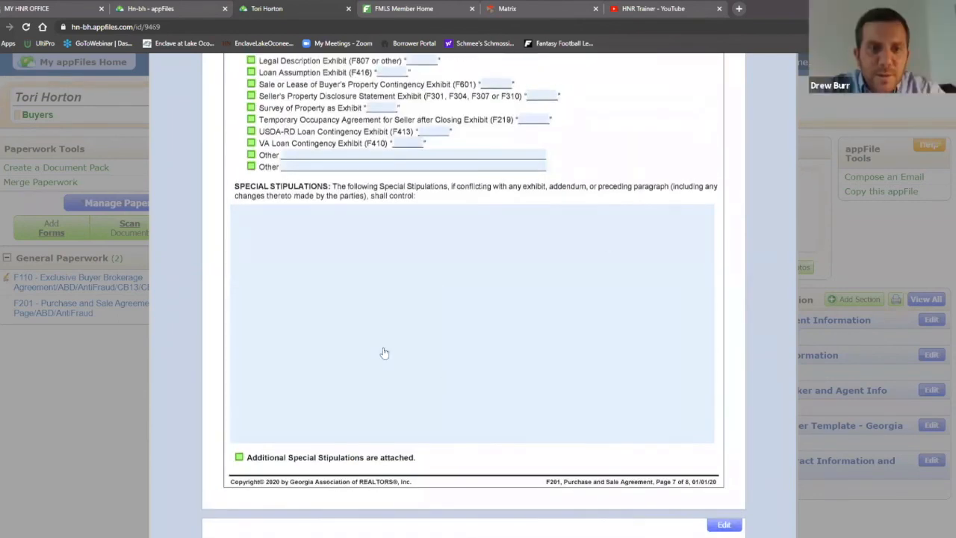
Preview saved RED BOOK clauses 103 and 212 without adding them, then go to appFiles Home
{"action": "left_click", "coordinate": [480, 266]}
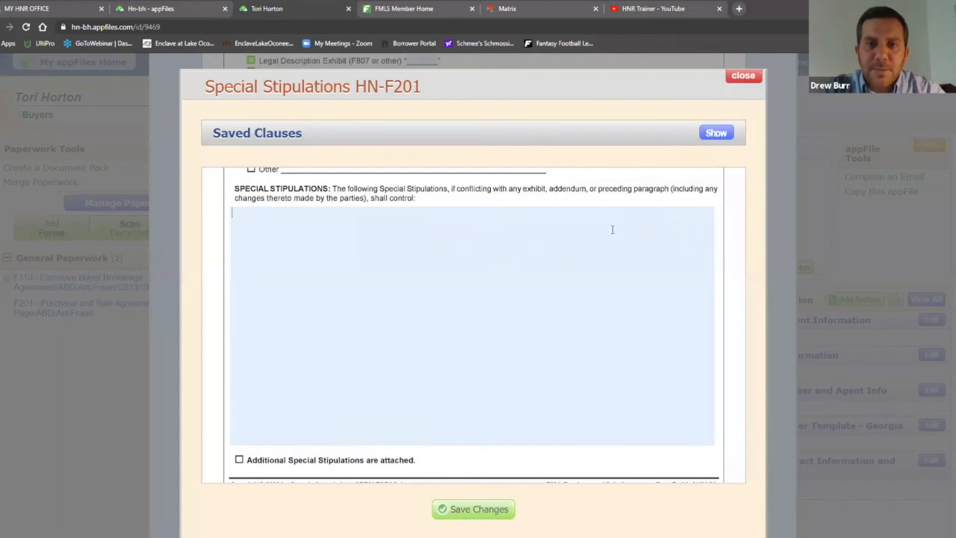
{"action": "left_click", "coordinate": [716, 132]}
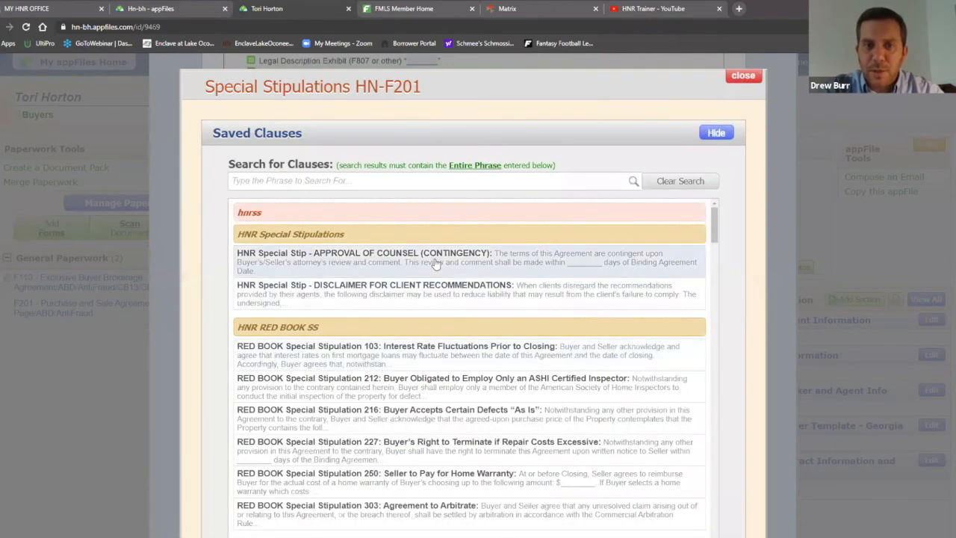
{"action": "left_click", "coordinate": [406, 365]}
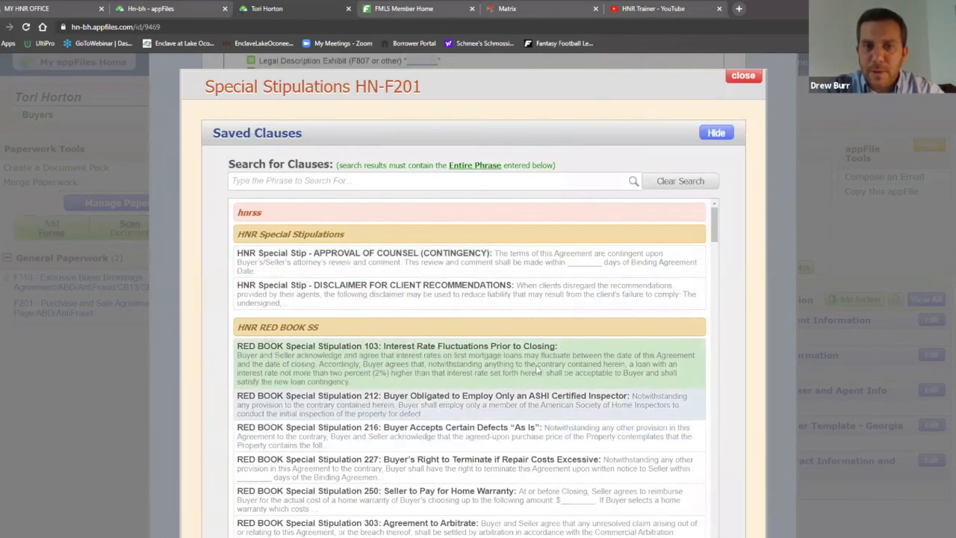
{"action": "scroll", "coordinate": [721, 257], "scroll_direction": "down", "scroll_amount": 2}
{"action": "scroll", "coordinate": [736, 257], "scroll_direction": "down", "scroll_amount": 4}
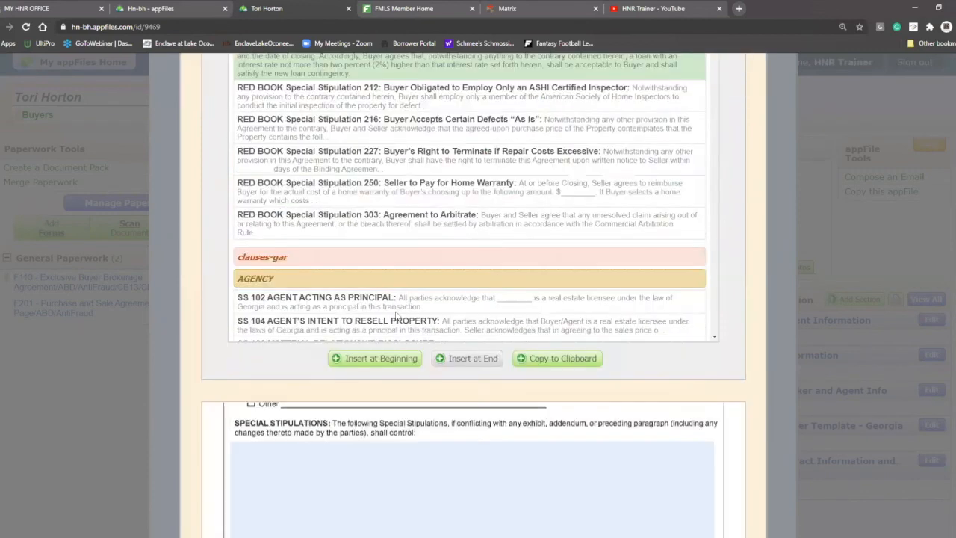
{"action": "scroll", "coordinate": [695, 241], "scroll_direction": "up", "scroll_amount": 2}
{"action": "scroll", "coordinate": [738, 266], "scroll_direction": "up", "scroll_amount": 3}
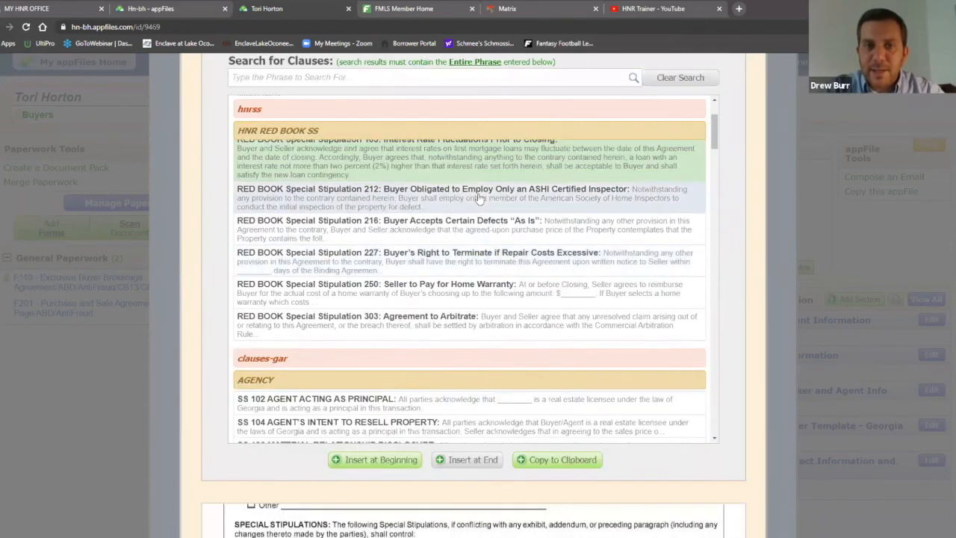
{"action": "left_click", "coordinate": [432, 187]}
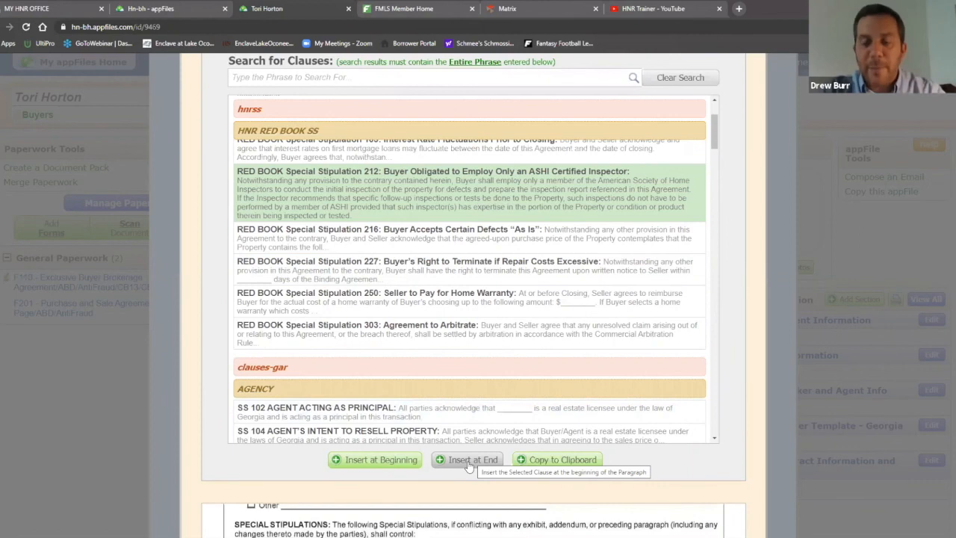
{"action": "scroll", "coordinate": [743, 375], "scroll_direction": "up", "scroll_amount": 1}
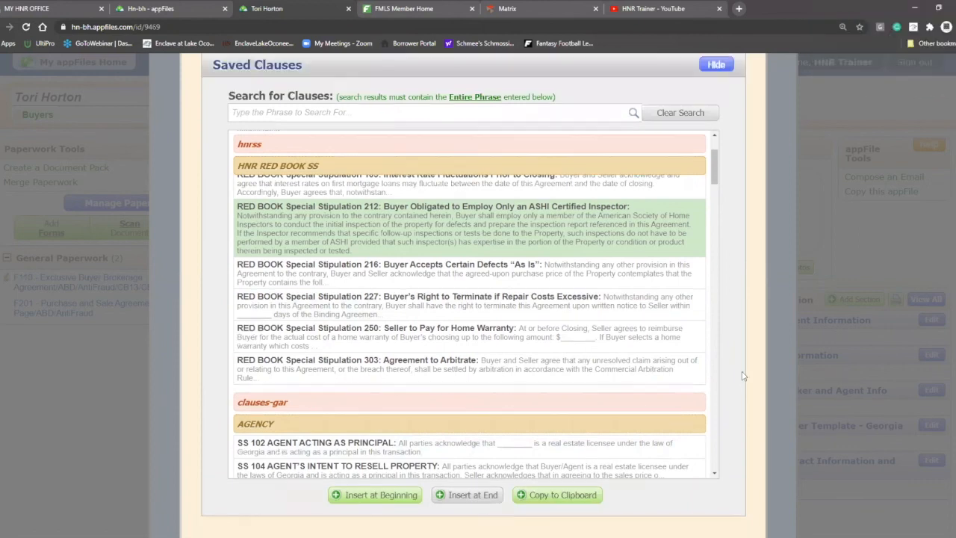
{"action": "scroll", "coordinate": [743, 376], "scroll_direction": "up", "scroll_amount": 2}
{"action": "left_click", "coordinate": [745, 77]}
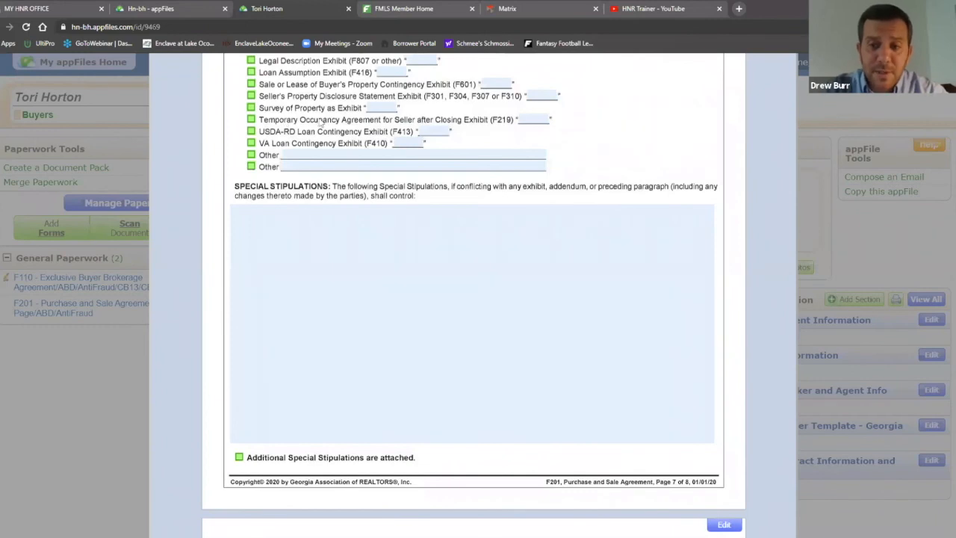
{"action": "left_click", "coordinate": [157, 8]}
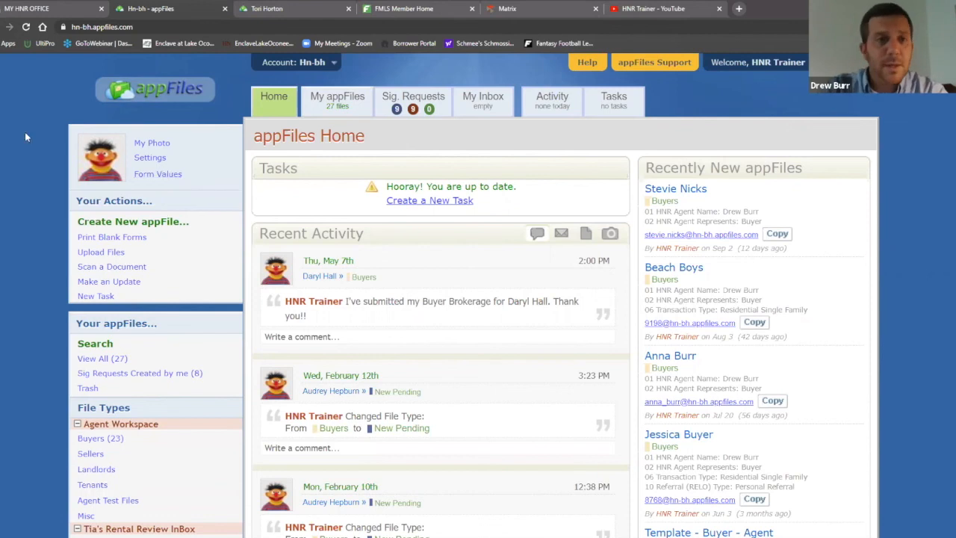
Return to the client's F201 form, jump to pages 1-5, and bring up Import Values
{"action": "left_click", "coordinate": [310, 8]}
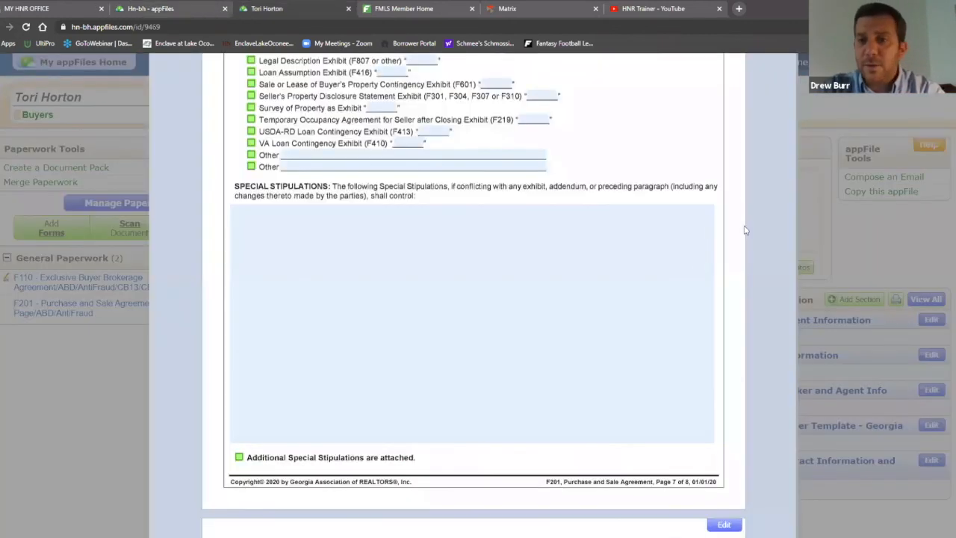
{"action": "scroll", "coordinate": [747, 222], "scroll_direction": "up", "scroll_amount": 8}
{"action": "scroll", "coordinate": [747, 221], "scroll_direction": "up", "scroll_amount": 6}
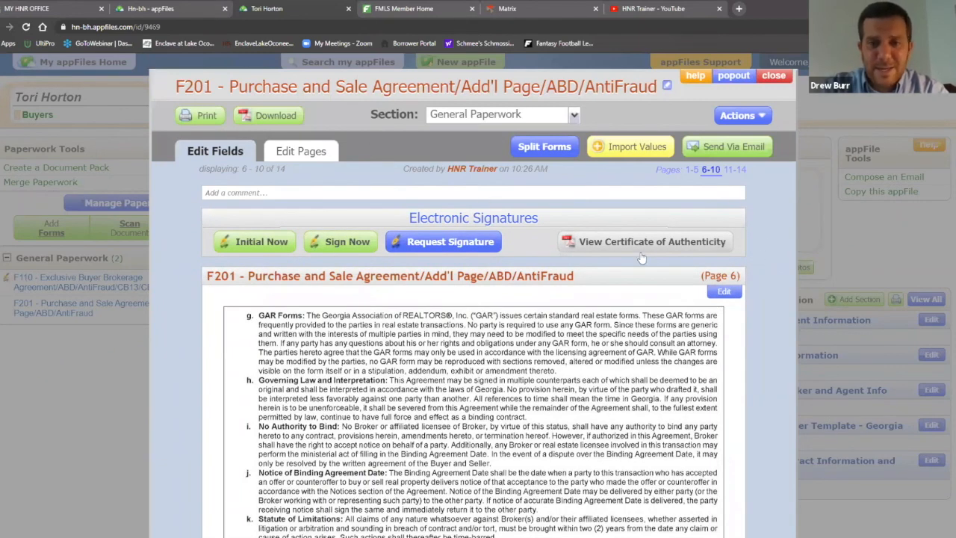
{"action": "left_click", "coordinate": [693, 170]}
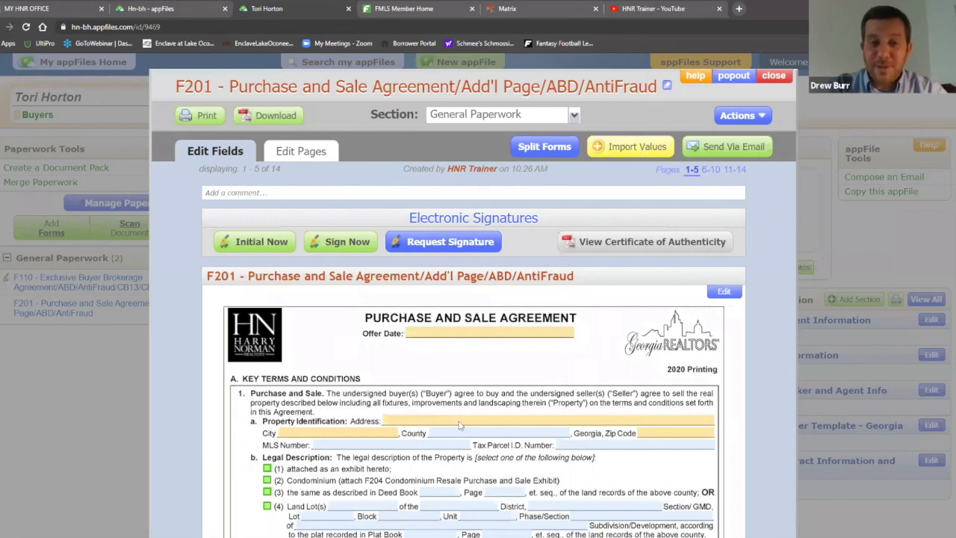
{"action": "left_click", "coordinate": [633, 152]}
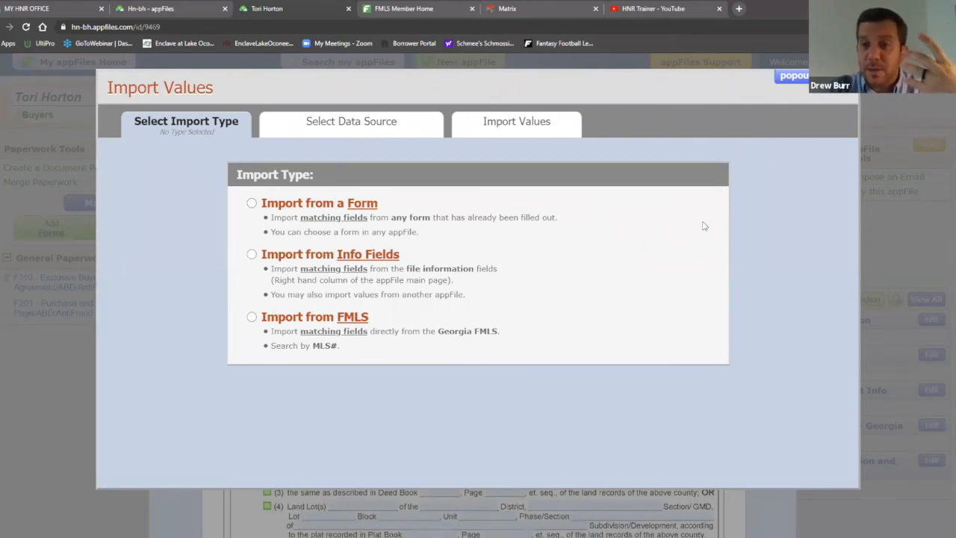
Import the 11 selling broker and agent values from the F110 brokerage agreement form
{"action": "left_click", "coordinate": [251, 204]}
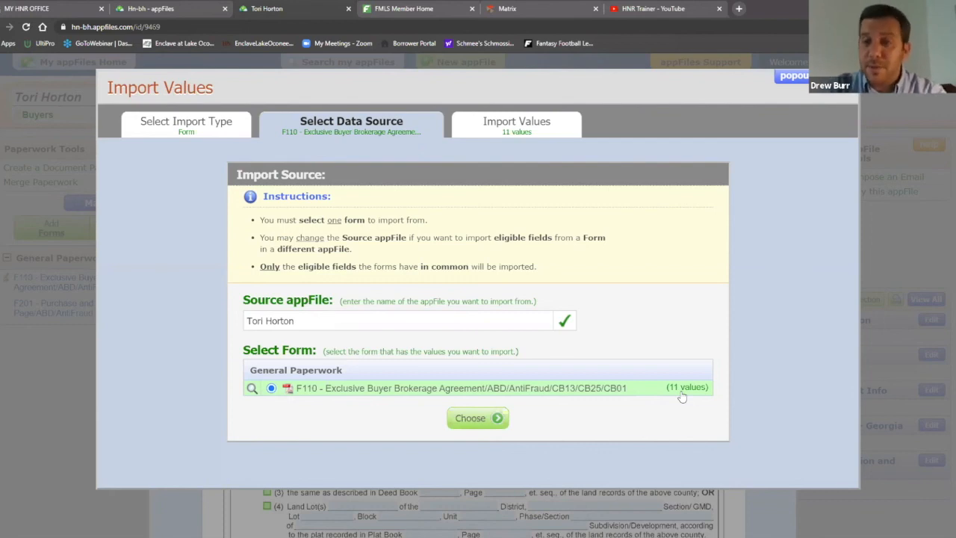
{"action": "left_click", "coordinate": [472, 419]}
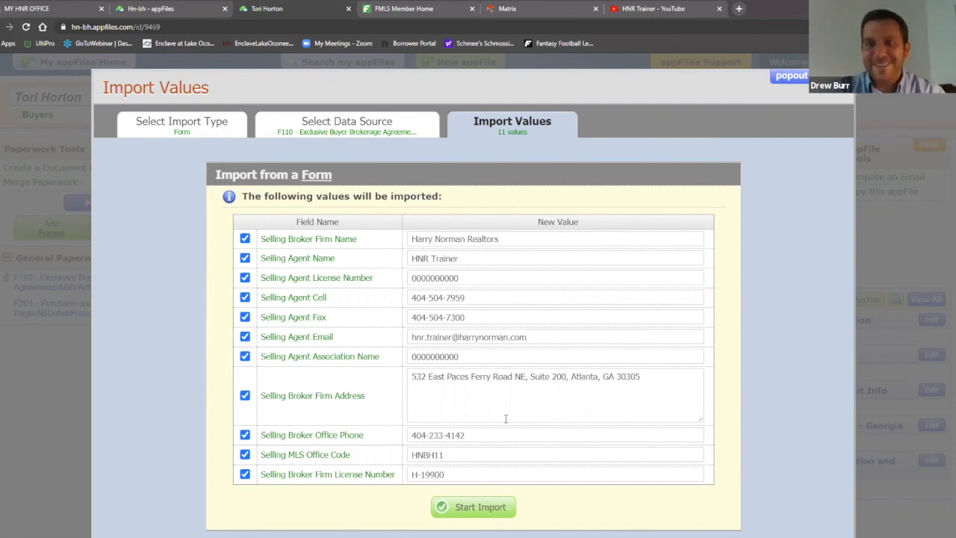
{"action": "left_click", "coordinate": [467, 509]}
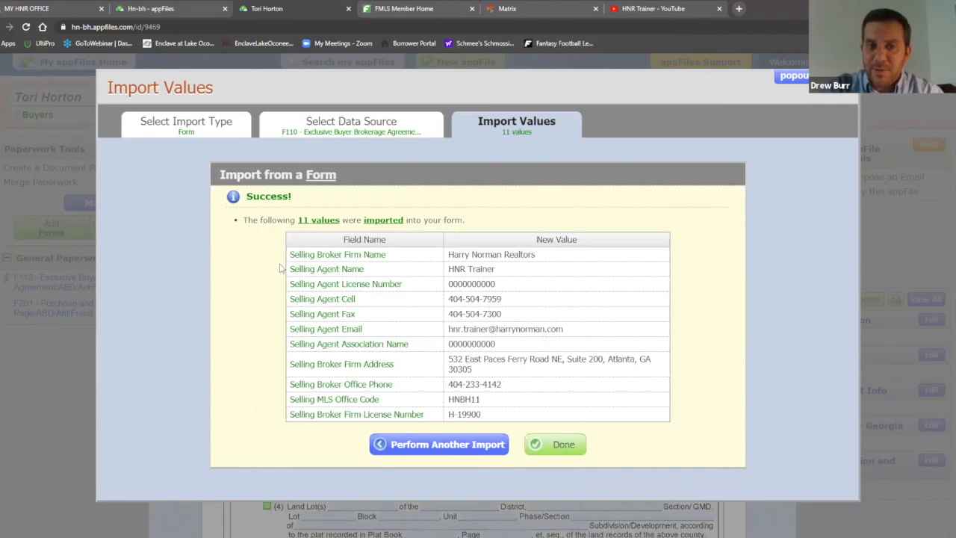
{"action": "left_click", "coordinate": [561, 444]}
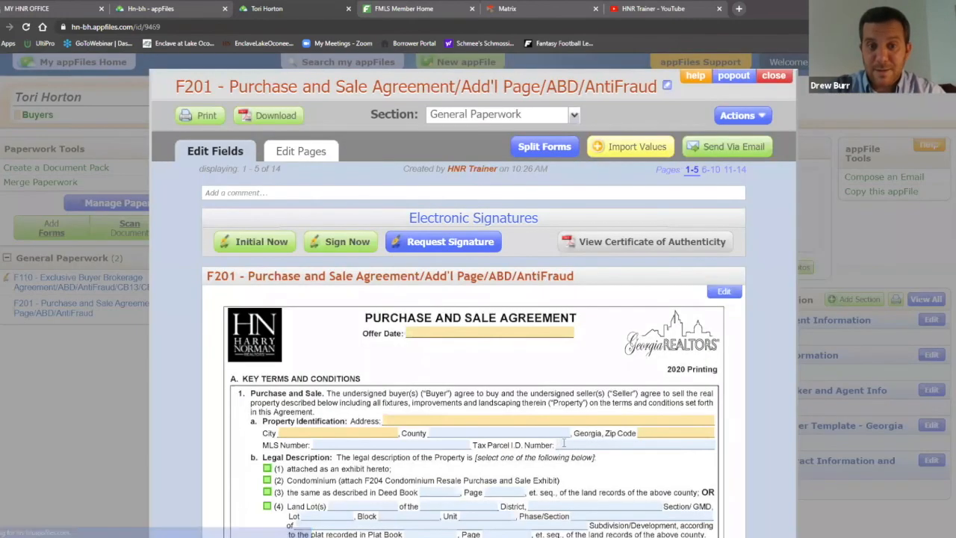
{"action": "scroll", "coordinate": [579, 399], "scroll_direction": "down", "scroll_amount": 10}
{"action": "scroll", "coordinate": [607, 346], "scroll_direction": "down", "scroll_amount": 12}
{"action": "scroll", "coordinate": [607, 346], "scroll_direction": "down", "scroll_amount": 15}
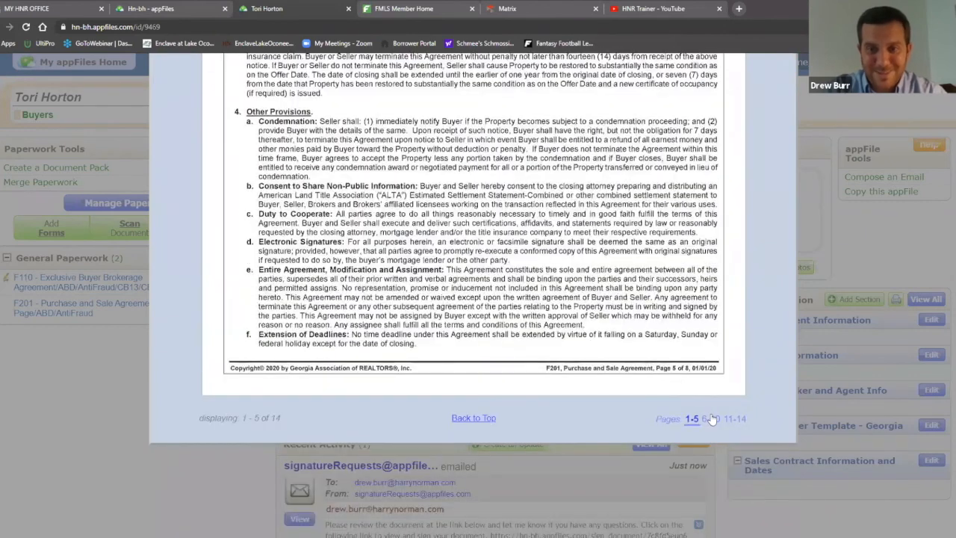
{"action": "left_click", "coordinate": [711, 419]}
{"action": "scroll", "coordinate": [699, 272], "scroll_direction": "down", "scroll_amount": 15}
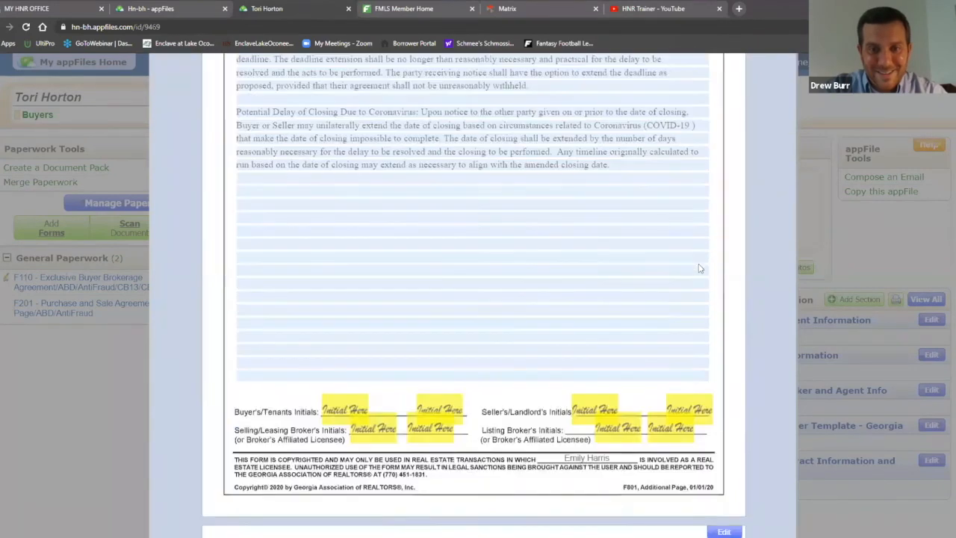
{"action": "scroll", "coordinate": [700, 269], "scroll_direction": "up", "scroll_amount": 2}
{"action": "scroll", "coordinate": [702, 261], "scroll_direction": "down", "scroll_amount": 10}
{"action": "scroll", "coordinate": [702, 259], "scroll_direction": "up", "scroll_amount": 8}
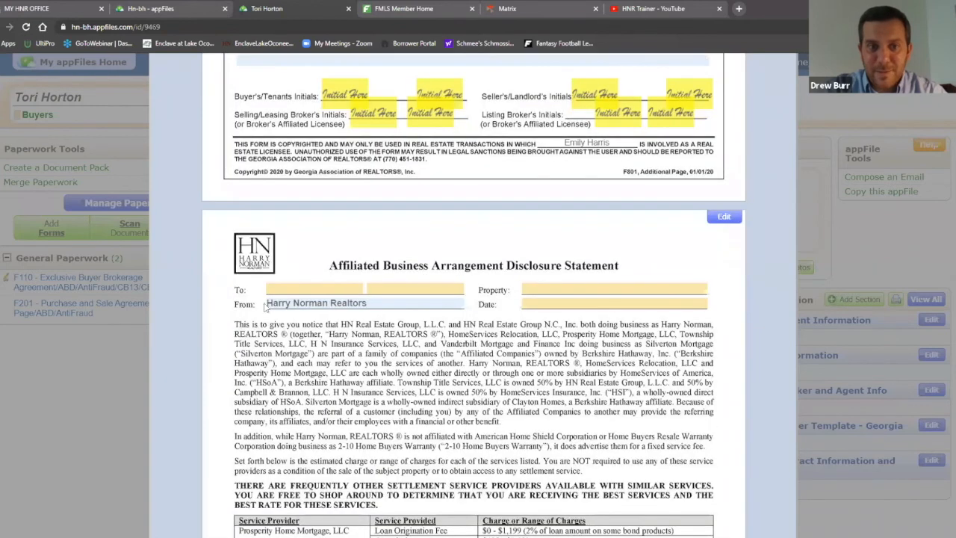
{"action": "scroll", "coordinate": [702, 310], "scroll_direction": "down", "scroll_amount": 10}
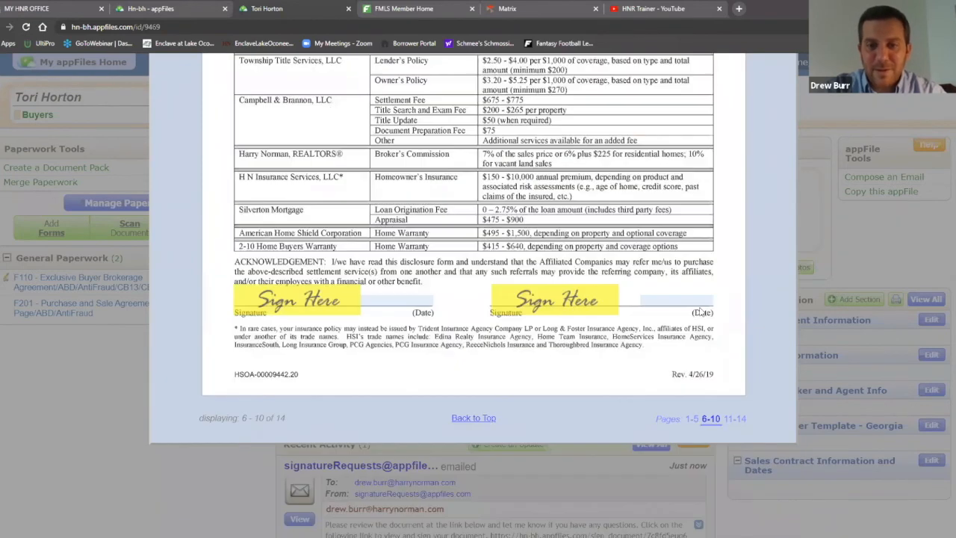
{"action": "scroll", "coordinate": [704, 312], "scroll_direction": "up", "scroll_amount": 7}
{"action": "scroll", "coordinate": [704, 312], "scroll_direction": "up", "scroll_amount": 20}
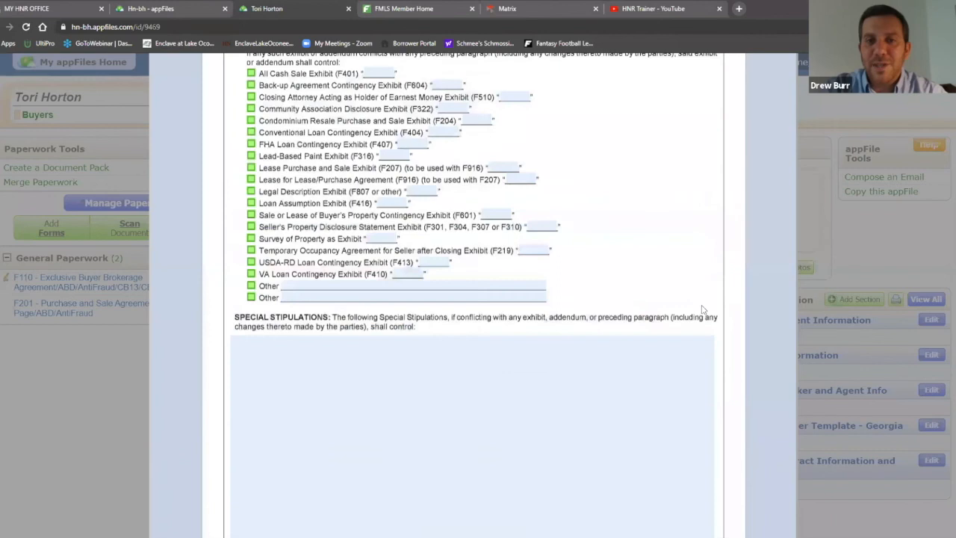
{"action": "scroll", "coordinate": [805, 75], "scroll_direction": "up", "scroll_amount": 3}
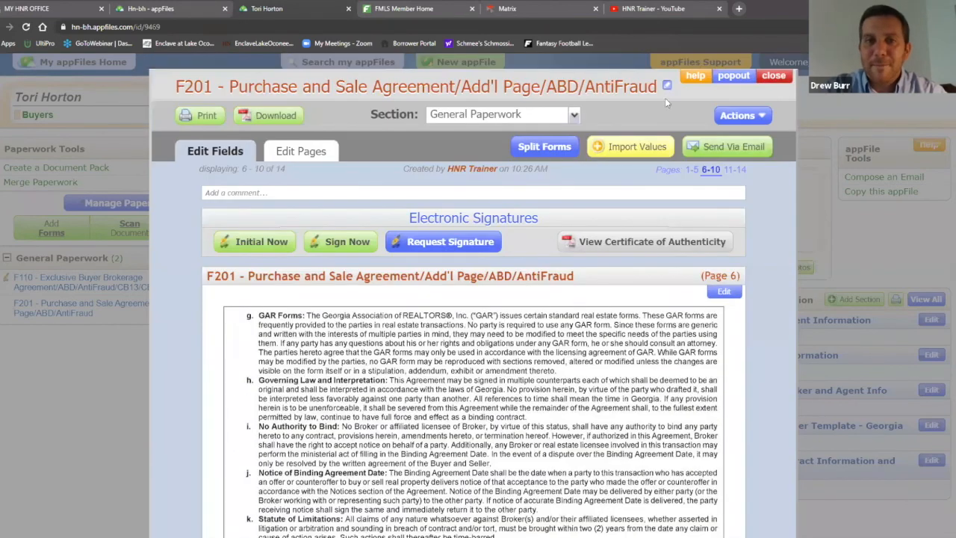
{"action": "left_click", "coordinate": [690, 171]}
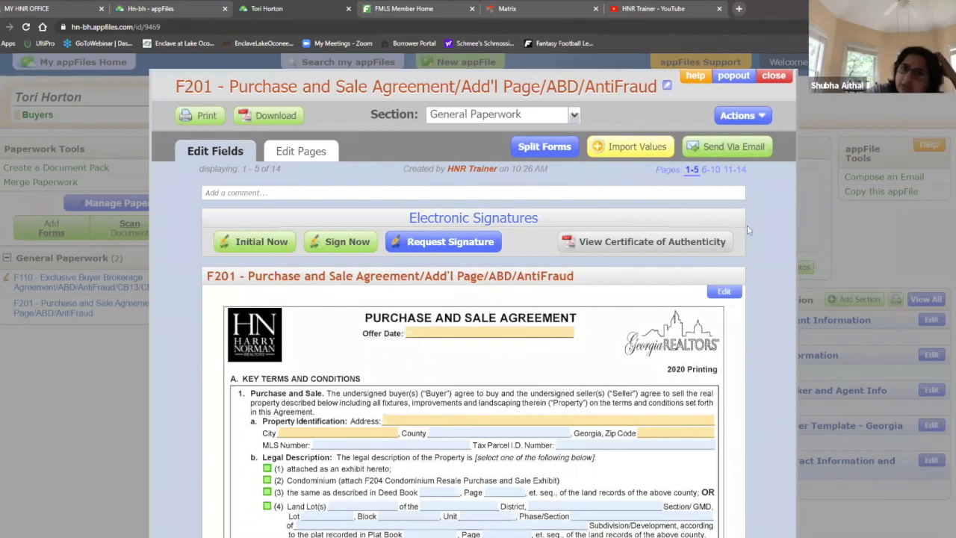
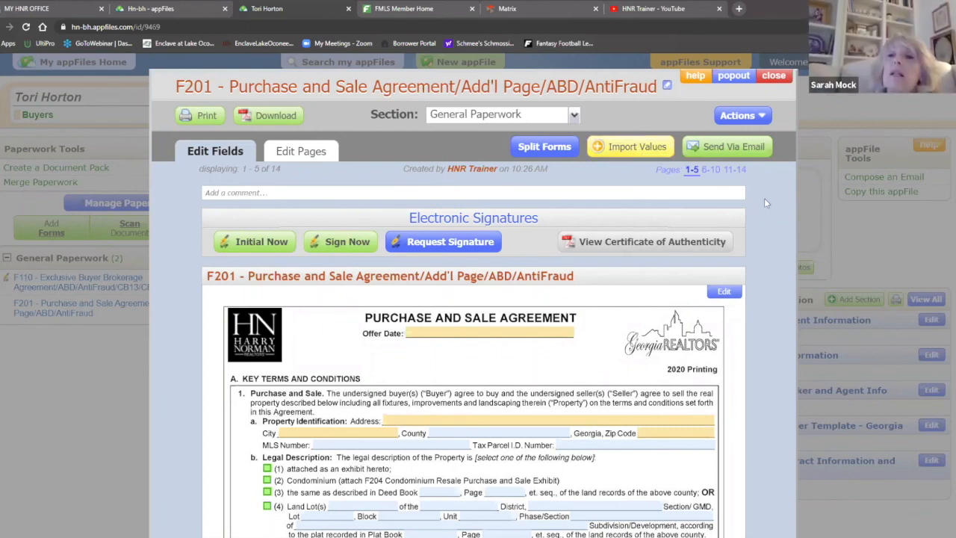
Go from appFiles Home back to the client's F201 form and bring up Import Values
{"action": "left_click", "coordinate": [155, 10]}
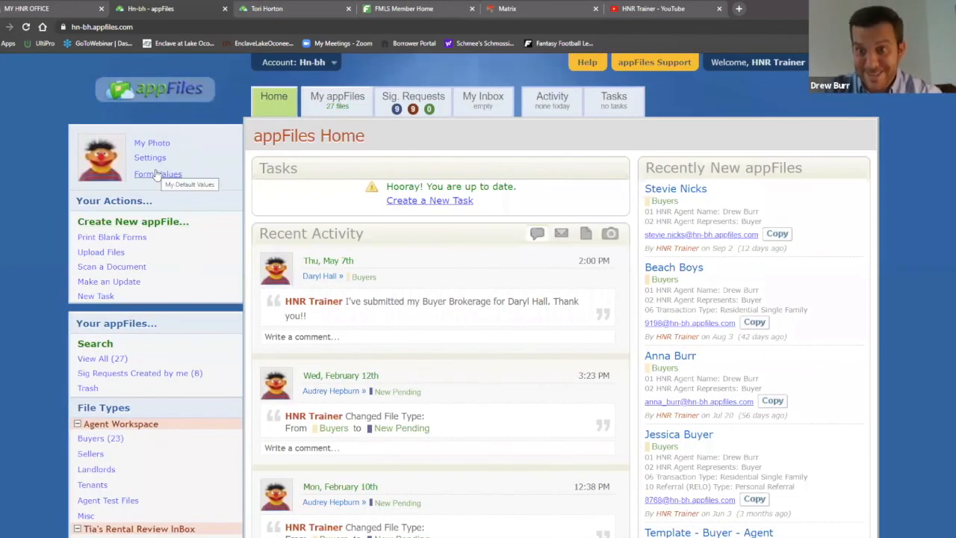
{"action": "left_click", "coordinate": [284, 6]}
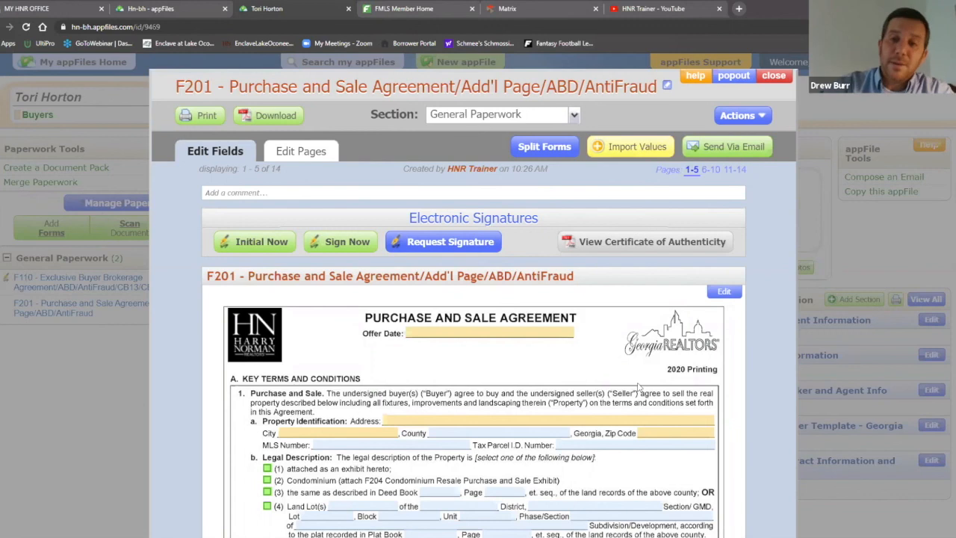
{"action": "left_click", "coordinate": [635, 147]}
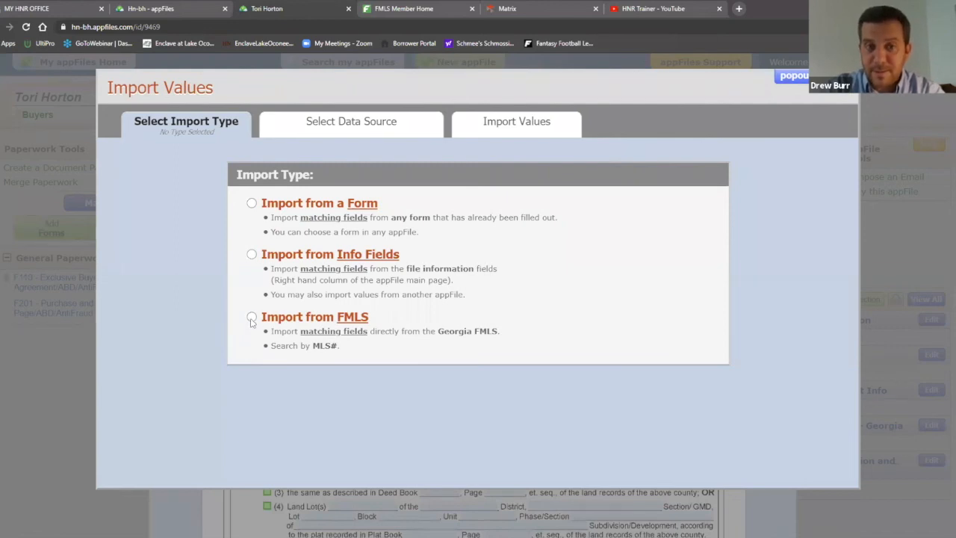
{"action": "left_click", "coordinate": [252, 318]}
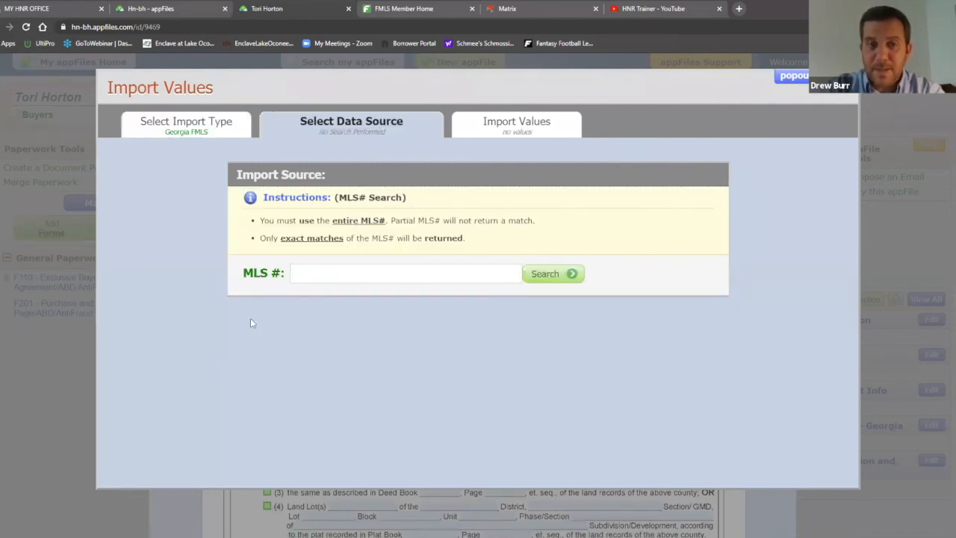
{"action": "left_click", "coordinate": [360, 273]}
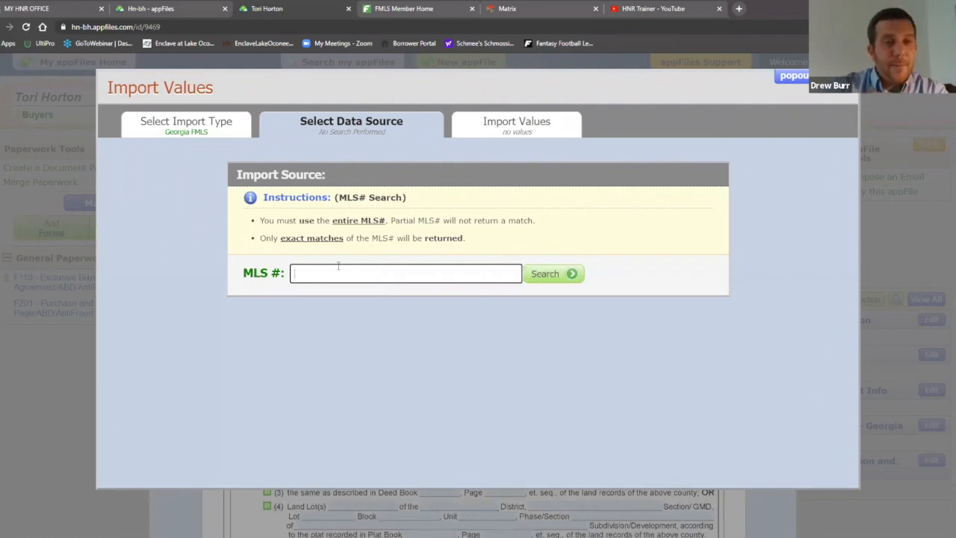
{"action": "type", "text": "67"}
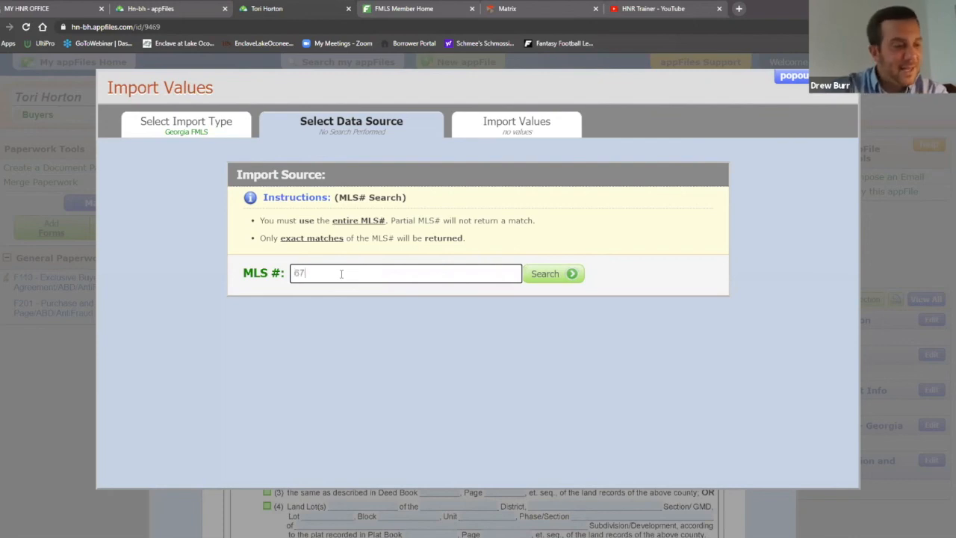
{"action": "type", "text": "32"}
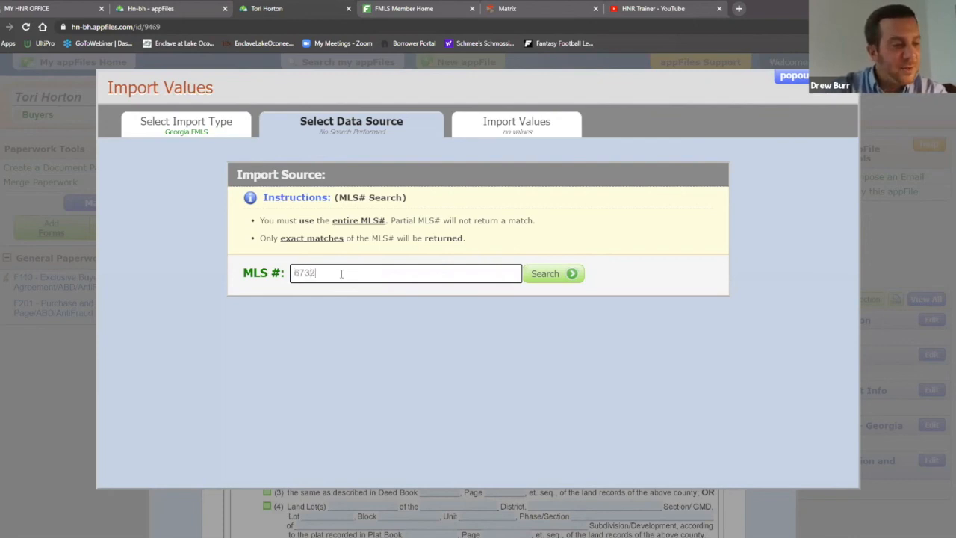
{"action": "type", "text": "788"}
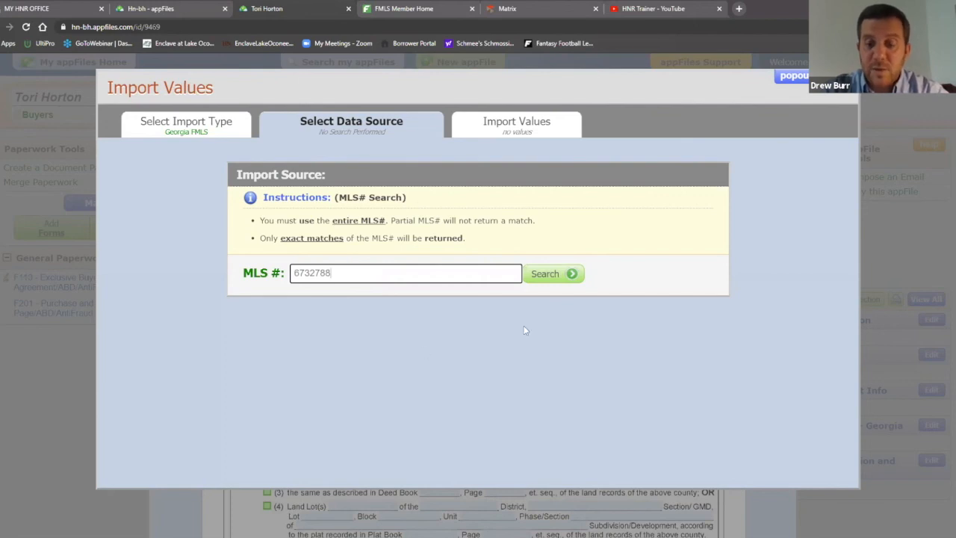
{"action": "left_click", "coordinate": [573, 276]}
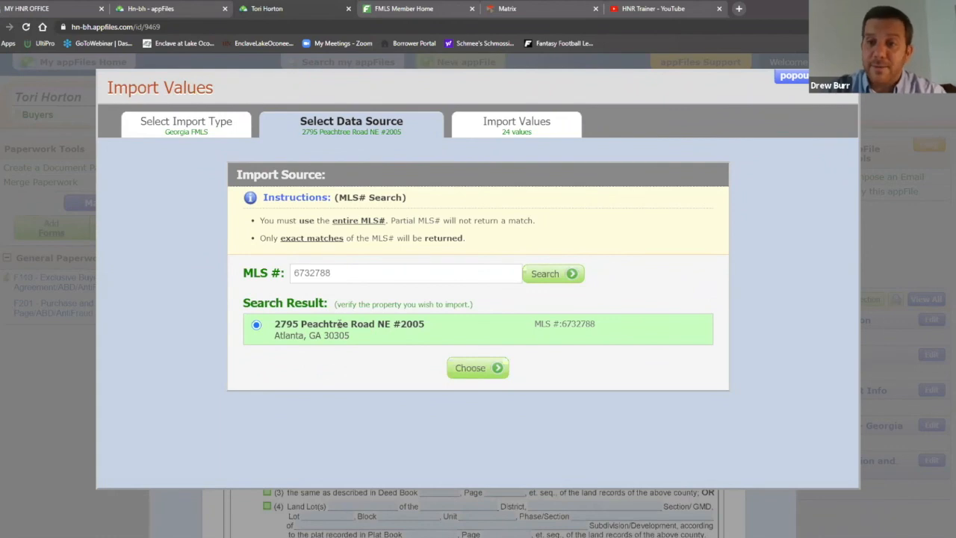
{"action": "left_click", "coordinate": [495, 369]}
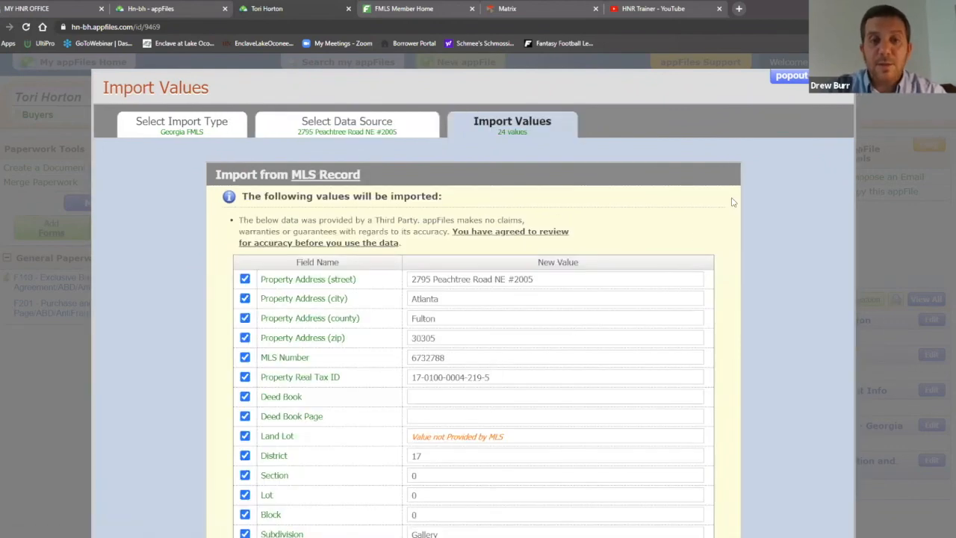
{"action": "scroll", "coordinate": [732, 200], "scroll_direction": "down", "scroll_amount": 2}
{"action": "scroll", "coordinate": [732, 200], "scroll_direction": "down", "scroll_amount": 3}
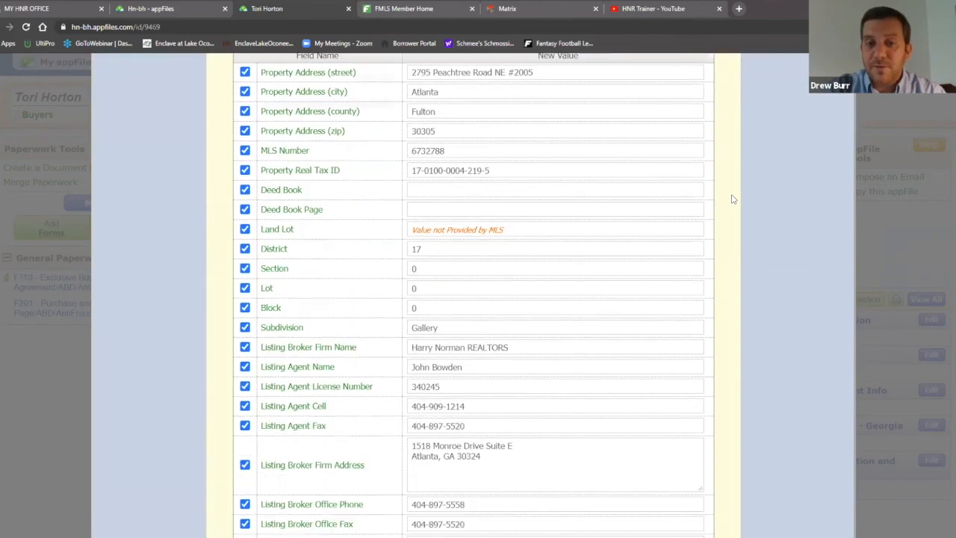
{"action": "scroll", "coordinate": [732, 199], "scroll_direction": "up", "scroll_amount": 4}
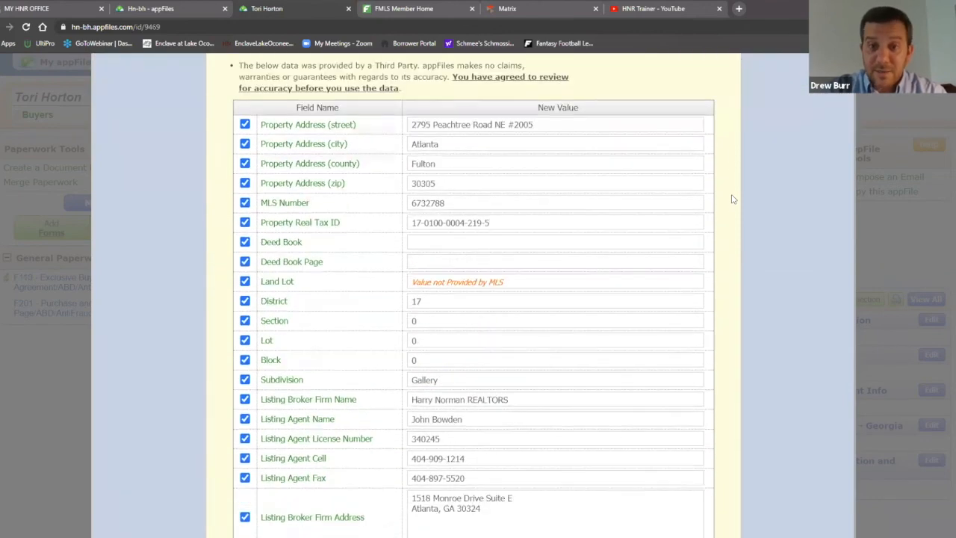
{"action": "scroll", "coordinate": [732, 200], "scroll_direction": "down", "scroll_amount": 1}
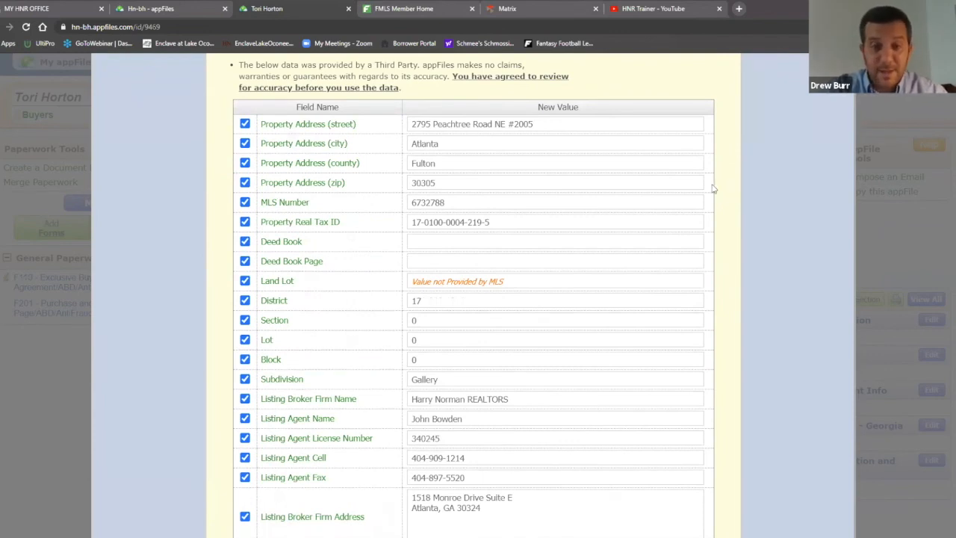
{"action": "scroll", "coordinate": [713, 188], "scroll_direction": "down", "scroll_amount": 4}
{"action": "scroll", "coordinate": [731, 176], "scroll_direction": "up", "scroll_amount": 4}
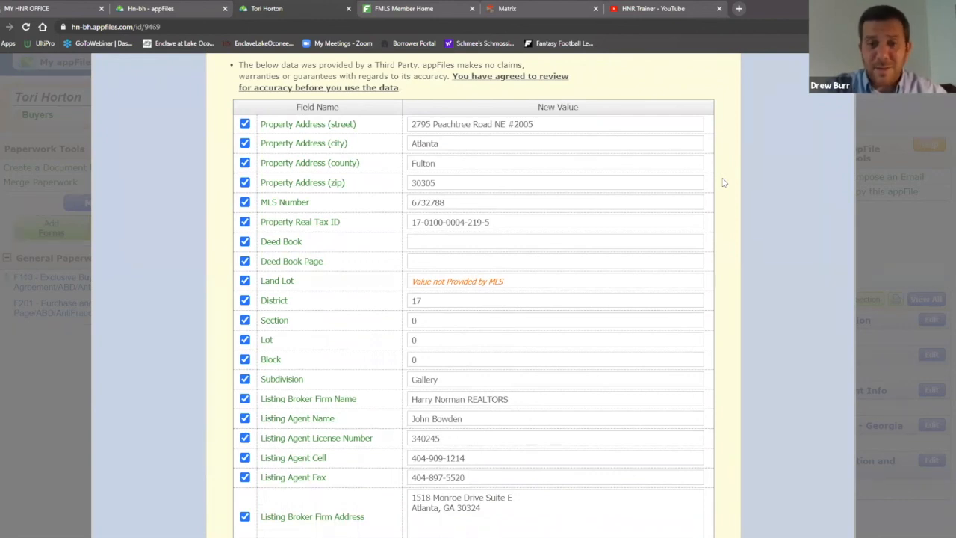
{"action": "scroll", "coordinate": [730, 202], "scroll_direction": "down", "scroll_amount": 3}
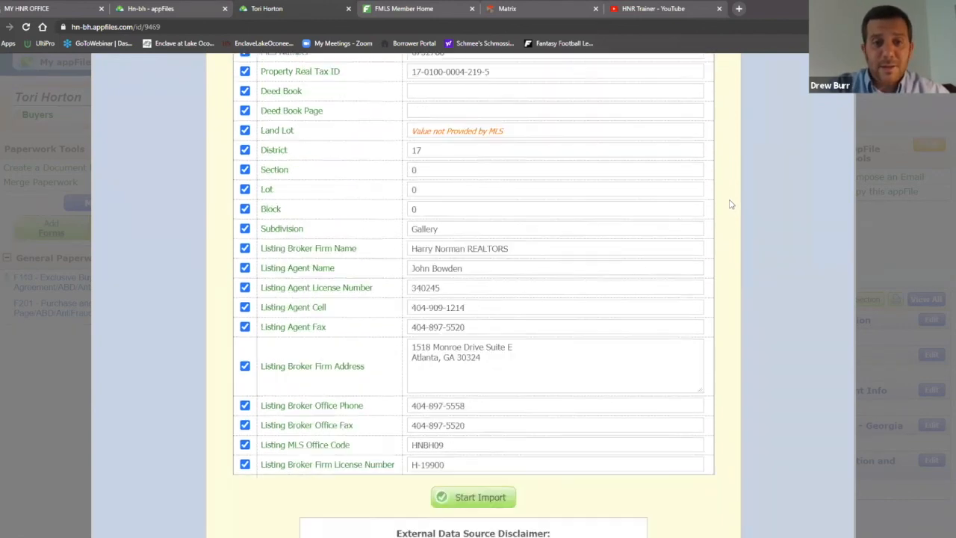
{"action": "scroll", "coordinate": [732, 204], "scroll_direction": "down", "scroll_amount": 3}
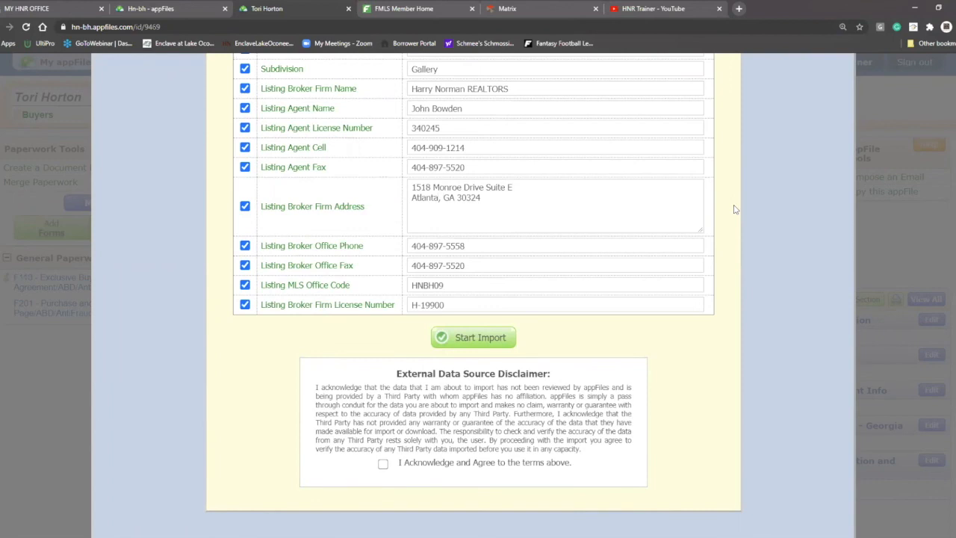
{"action": "scroll", "coordinate": [767, 280], "scroll_direction": "up", "scroll_amount": 3}
{"action": "scroll", "coordinate": [742, 319], "scroll_direction": "up", "scroll_amount": 1}
{"action": "scroll", "coordinate": [743, 320], "scroll_direction": "down", "scroll_amount": 2}
{"action": "scroll", "coordinate": [721, 248], "scroll_direction": "up", "scroll_amount": 1}
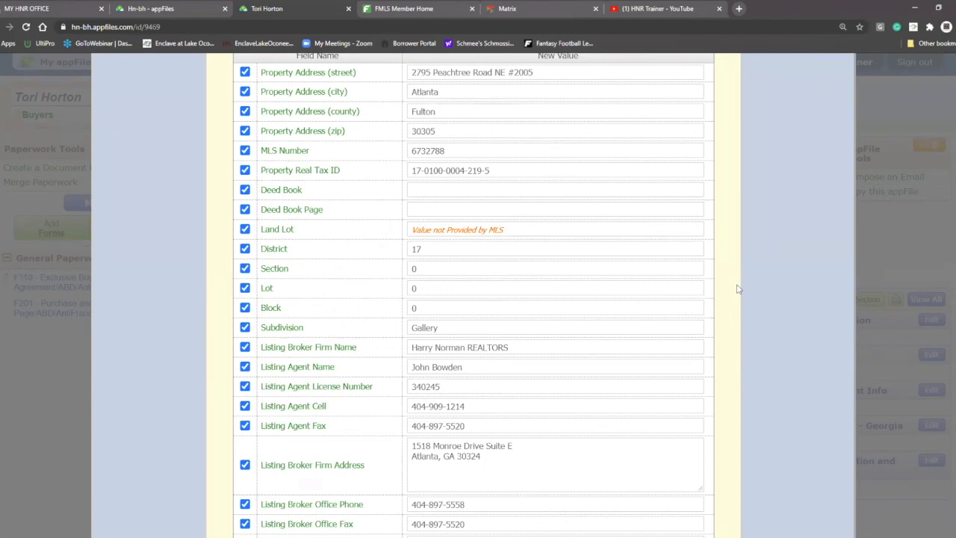
{"action": "scroll", "coordinate": [736, 289], "scroll_direction": "up", "scroll_amount": 2}
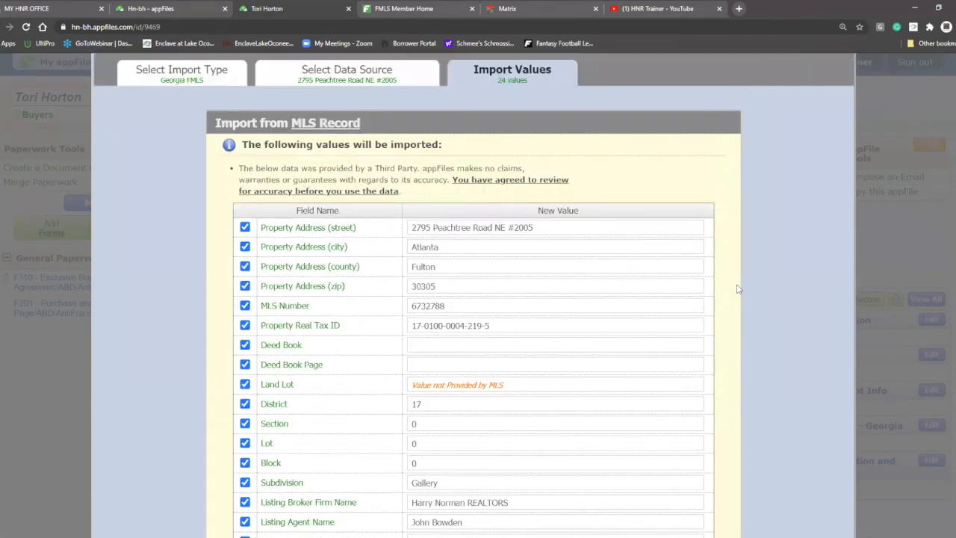
{"action": "scroll", "coordinate": [737, 289], "scroll_direction": "up", "scroll_amount": 1}
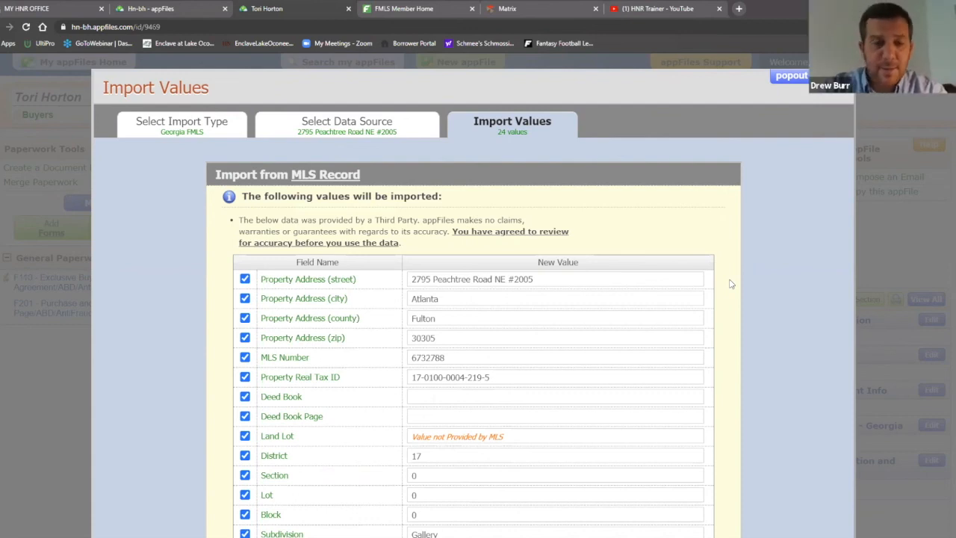
{"action": "scroll", "coordinate": [728, 299], "scroll_direction": "down", "scroll_amount": 1}
{"action": "scroll", "coordinate": [728, 299], "scroll_direction": "down", "scroll_amount": 6}
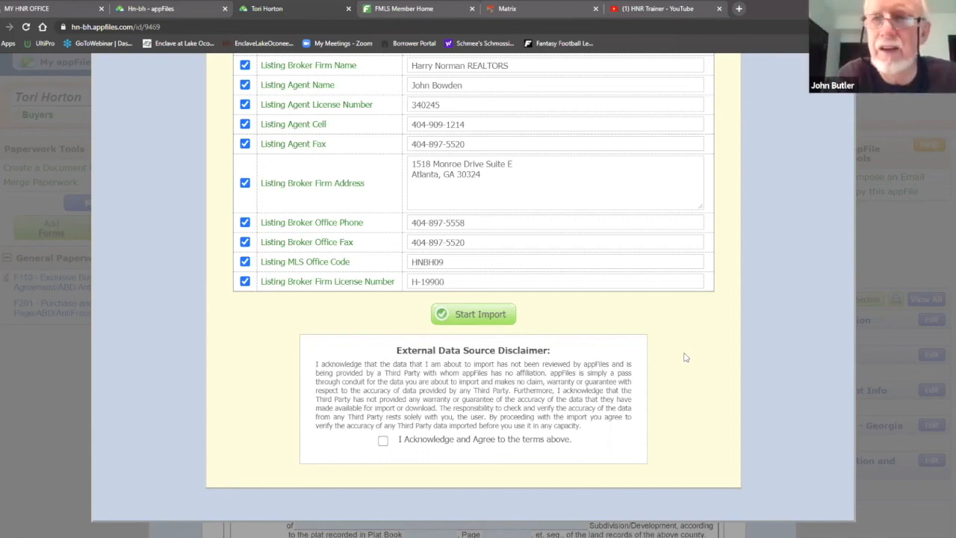
Accept the disclaimer and import all 24 MLS values into the F201 form
{"action": "left_click", "coordinate": [383, 441]}
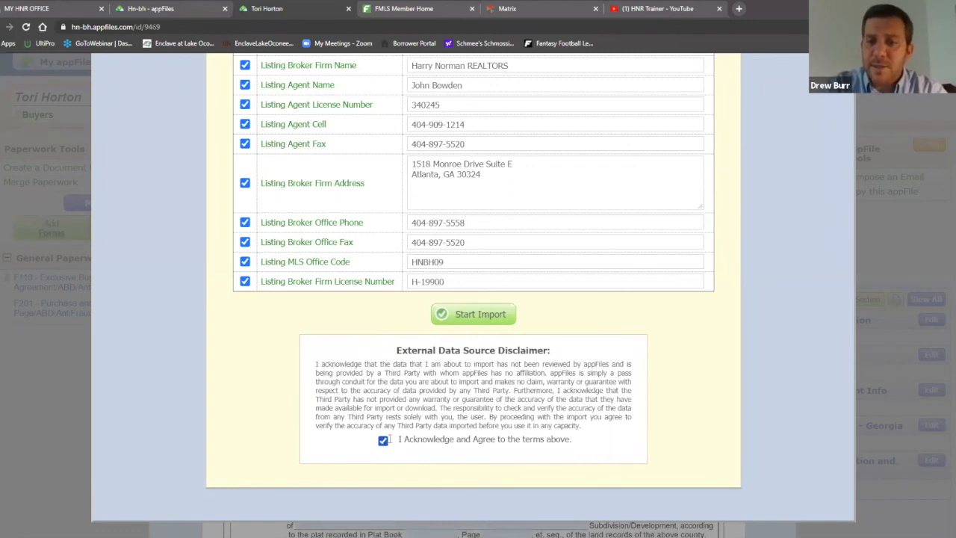
{"action": "left_click", "coordinate": [483, 317]}
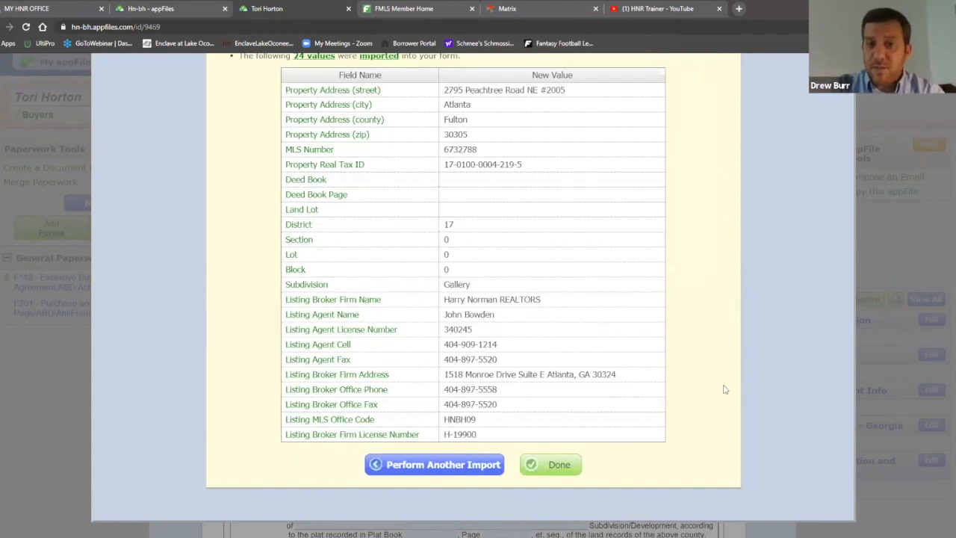
{"action": "scroll", "coordinate": [721, 381], "scroll_direction": "up", "scroll_amount": 1}
{"action": "scroll", "coordinate": [705, 372], "scroll_direction": "down", "scroll_amount": 1}
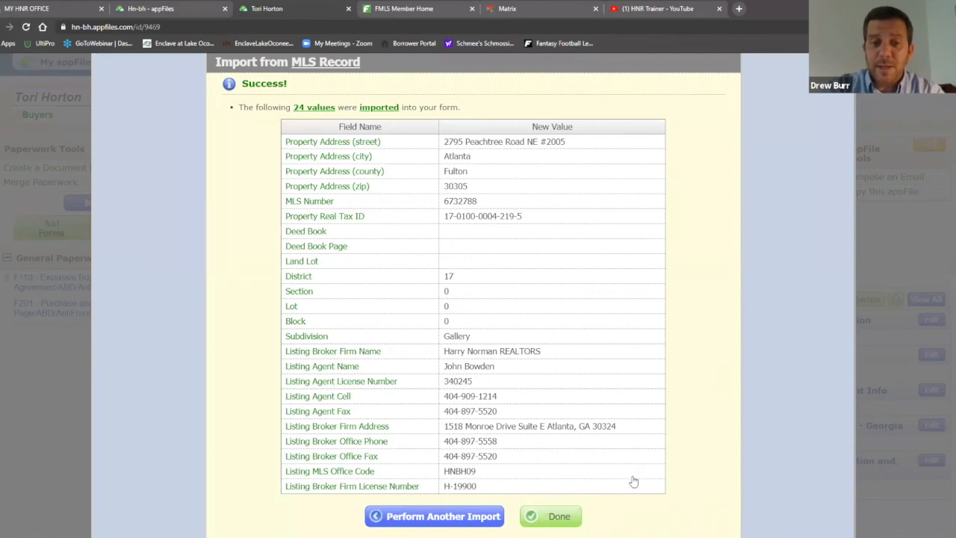
{"action": "left_click", "coordinate": [556, 519]}
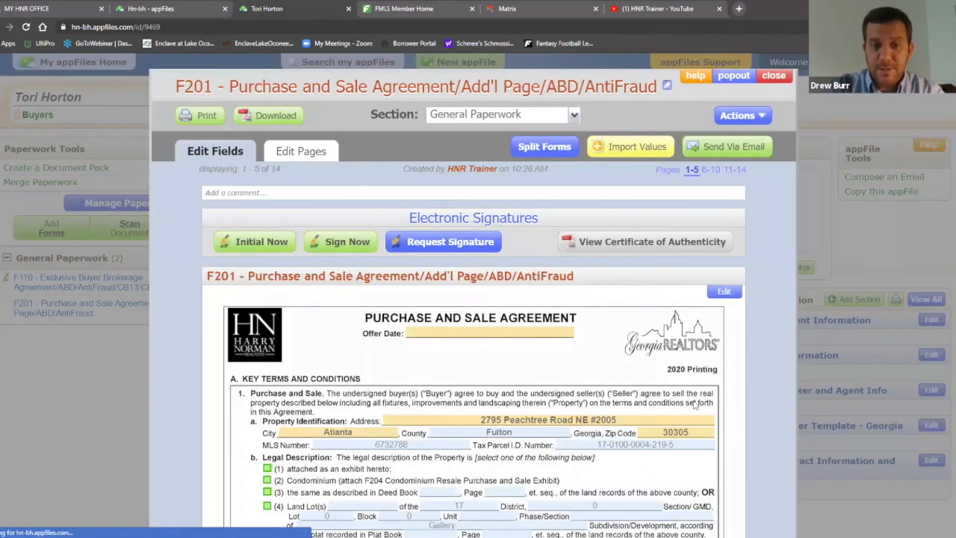
Reopen Import Values, dismiss it without importing, and close the F201 form
{"action": "scroll", "coordinate": [431, 213], "scroll_direction": "down", "scroll_amount": 3}
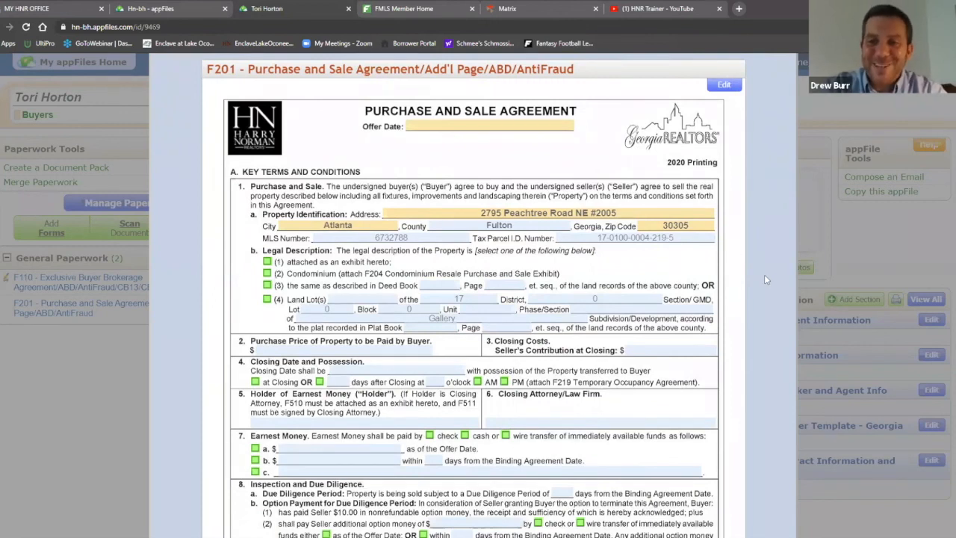
{"action": "scroll", "coordinate": [783, 290], "scroll_direction": "up", "scroll_amount": 4}
{"action": "scroll", "coordinate": [779, 296], "scroll_direction": "down", "scroll_amount": 3}
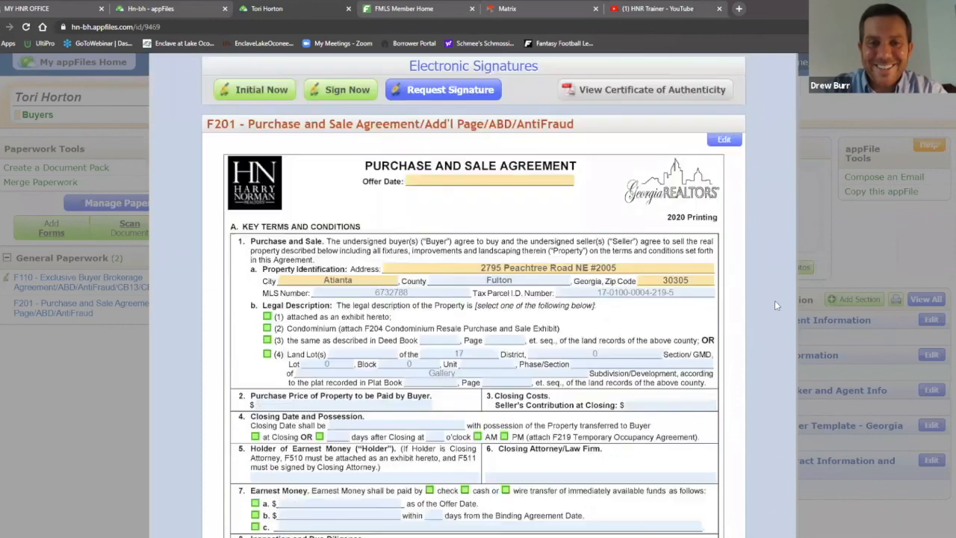
{"action": "scroll", "coordinate": [758, 314], "scroll_direction": "up", "scroll_amount": 3}
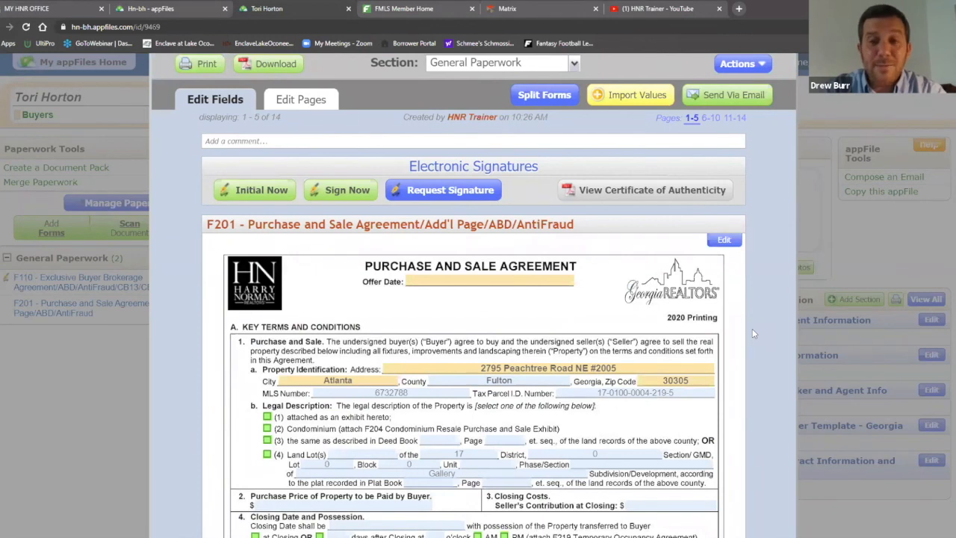
{"action": "left_click", "coordinate": [618, 96]}
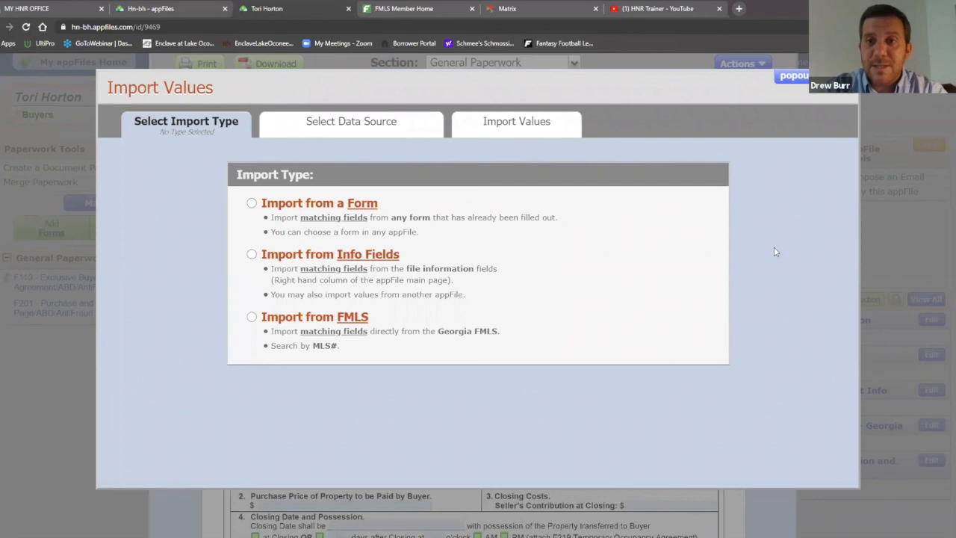
{"action": "left_click", "coordinate": [835, 77]}
{"action": "scroll", "coordinate": [796, 104], "scroll_direction": "up", "scroll_amount": 1}
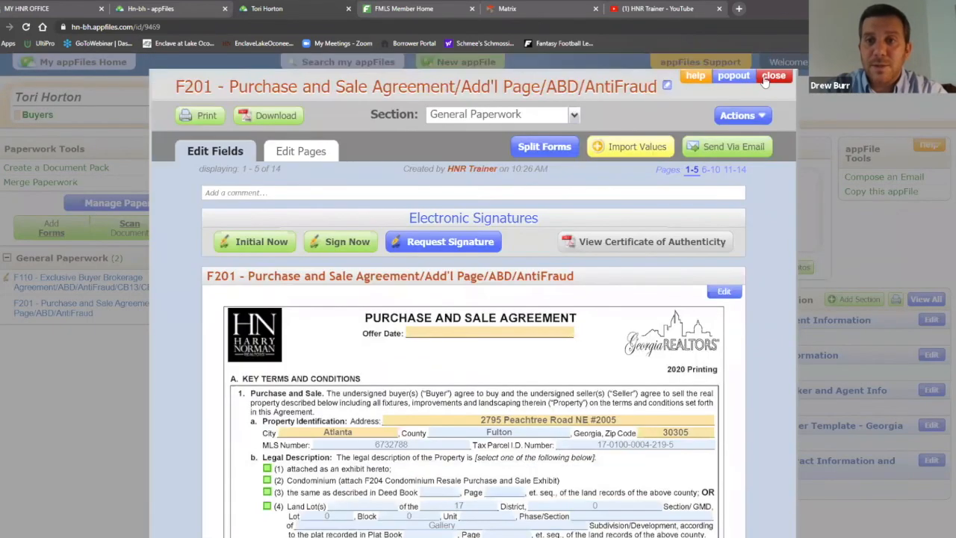
{"action": "left_click", "coordinate": [773, 77]}
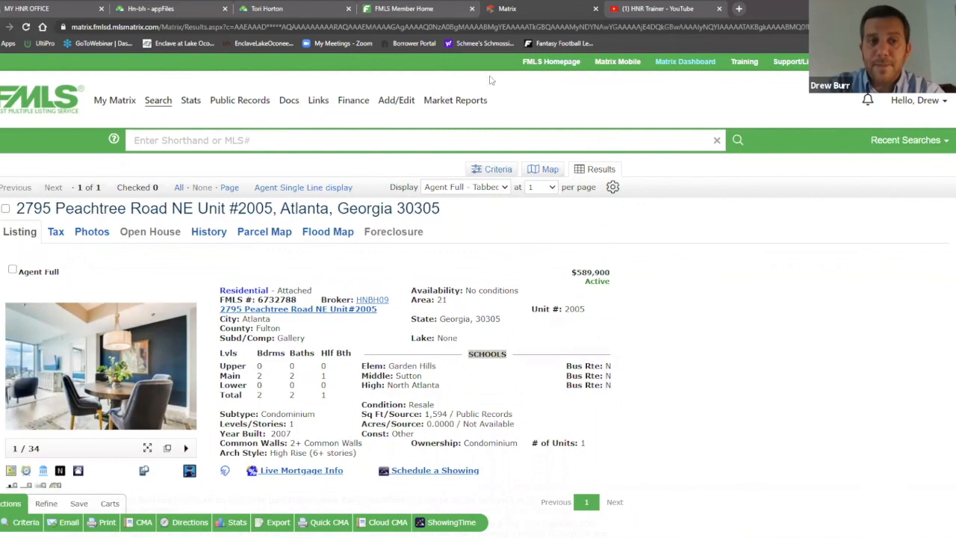
Open the Documents page of the condo listing's Agent Full display in FMLS Matrix
{"action": "scroll", "coordinate": [688, 264], "scroll_direction": "down", "scroll_amount": 1}
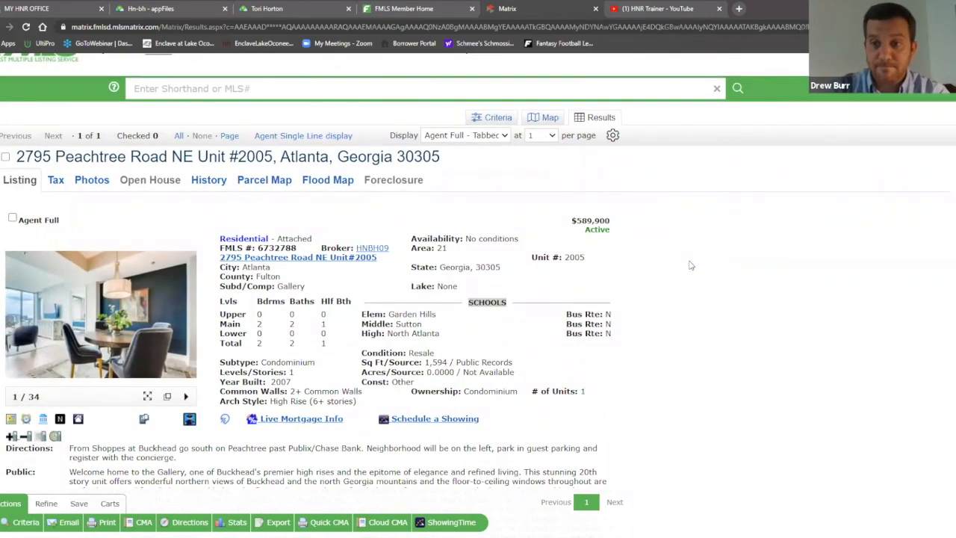
{"action": "scroll", "coordinate": [709, 242], "scroll_direction": "down", "scroll_amount": 1}
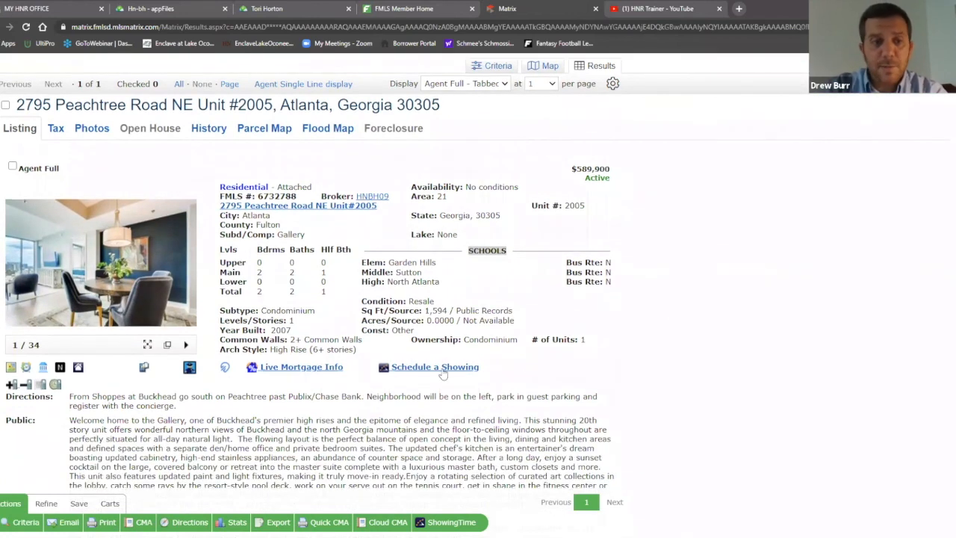
{"action": "left_click", "coordinate": [145, 371]}
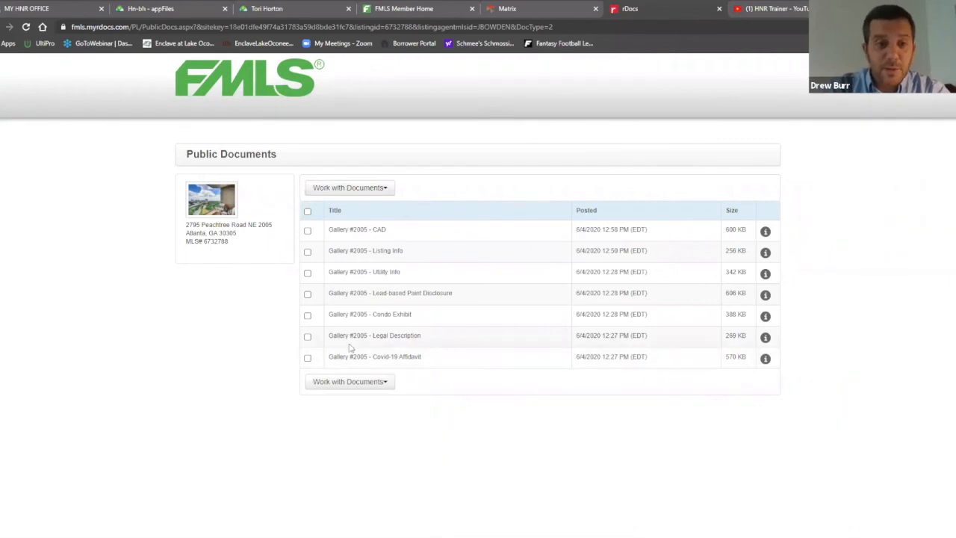
Select the Legal Description document and open it in the Document Print viewer
{"action": "left_click", "coordinate": [308, 337]}
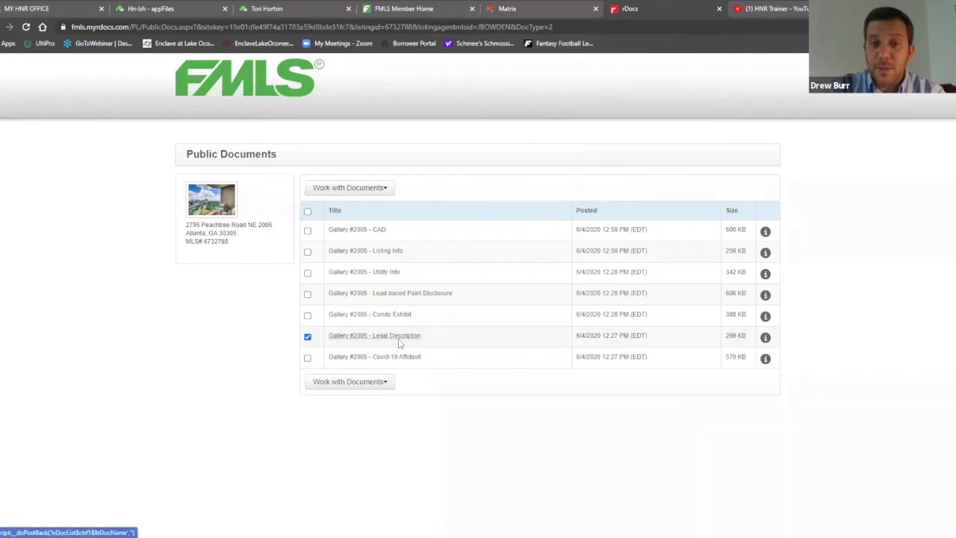
{"action": "left_click", "coordinate": [386, 387]}
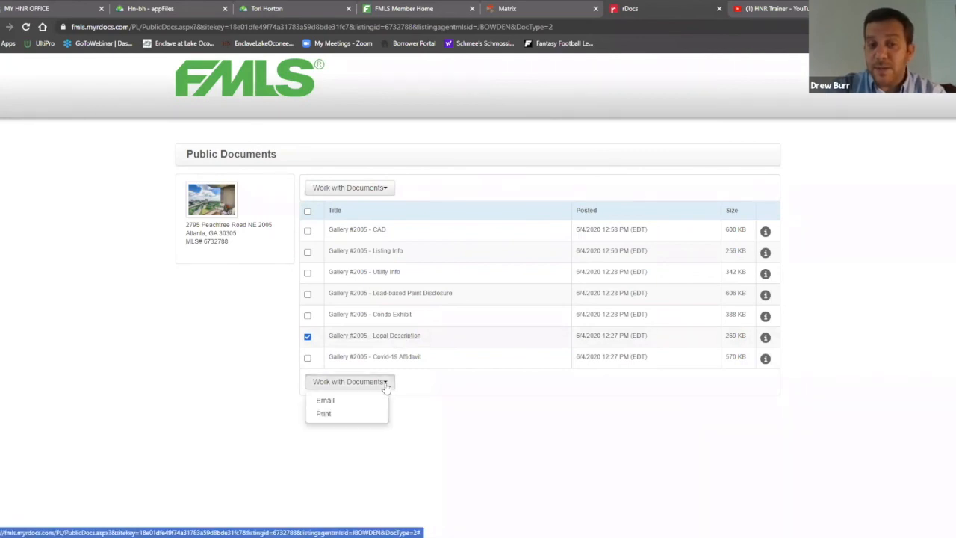
{"action": "left_click", "coordinate": [338, 415]}
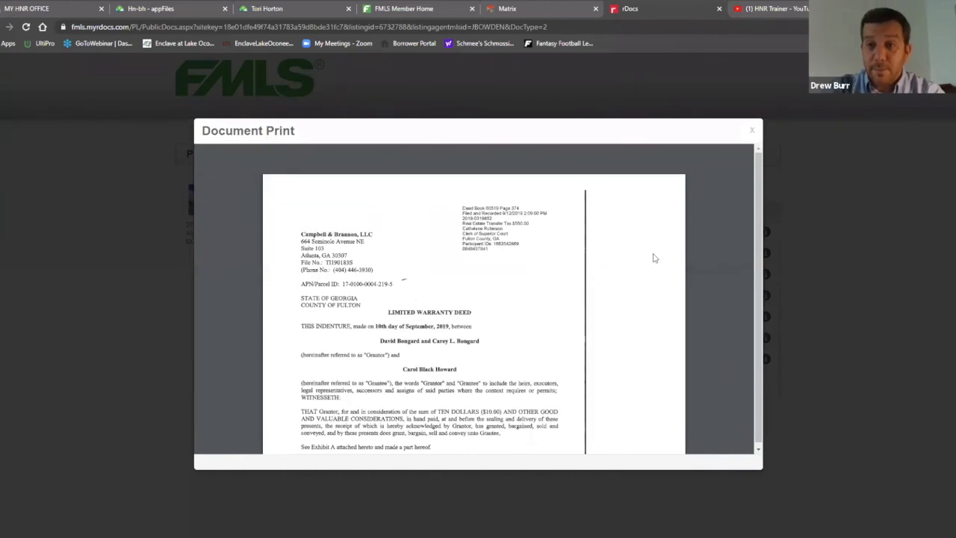
{"action": "mouse_move", "coordinate": [690, 164]}
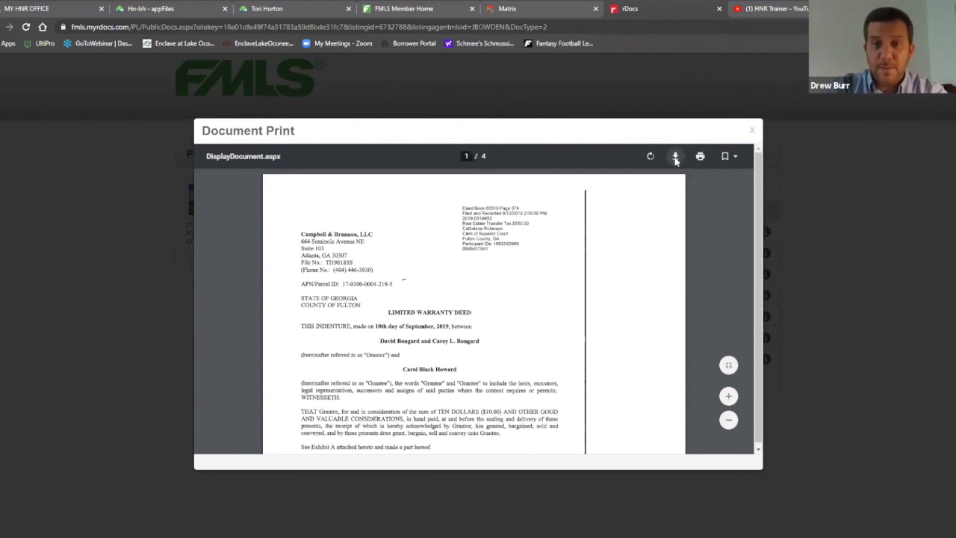
Download the warranty deed to the Desktop as Description.pdf and close the print viewer
{"action": "left_click", "coordinate": [675, 160]}
{"action": "left_click_drag", "start_coordinate": [400, 7], "coordinate": [495, 47]}
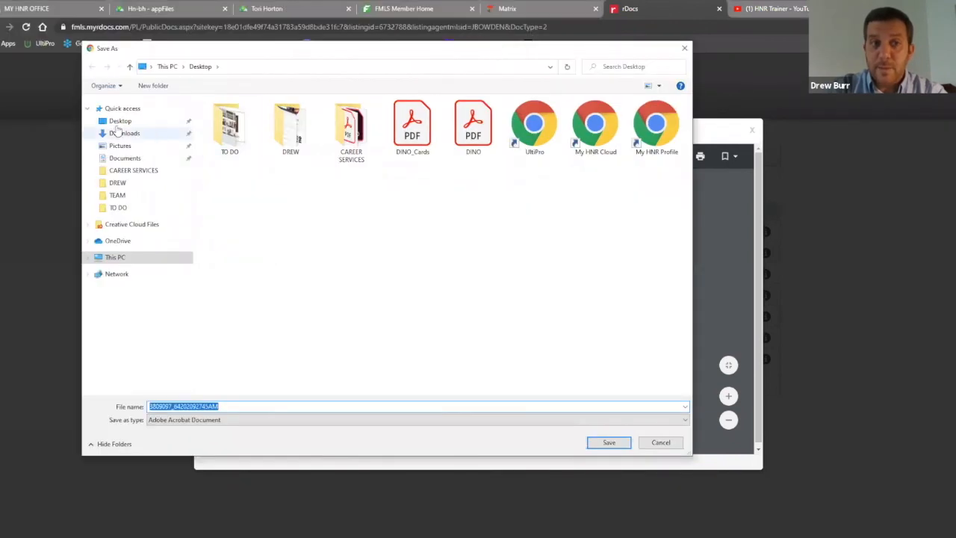
{"action": "left_click", "coordinate": [119, 105]}
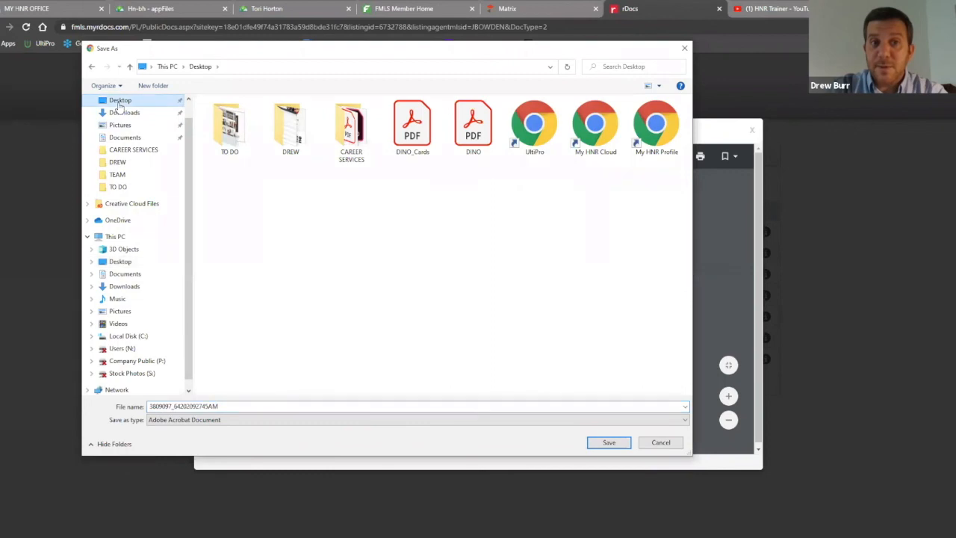
{"action": "double_click", "coordinate": [312, 404]}
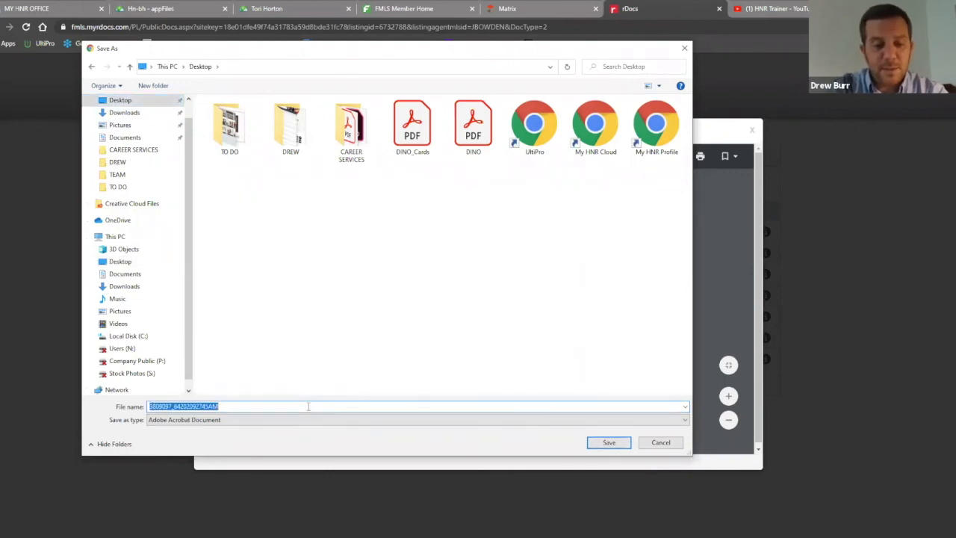
{"action": "type", "text": "Discription"}
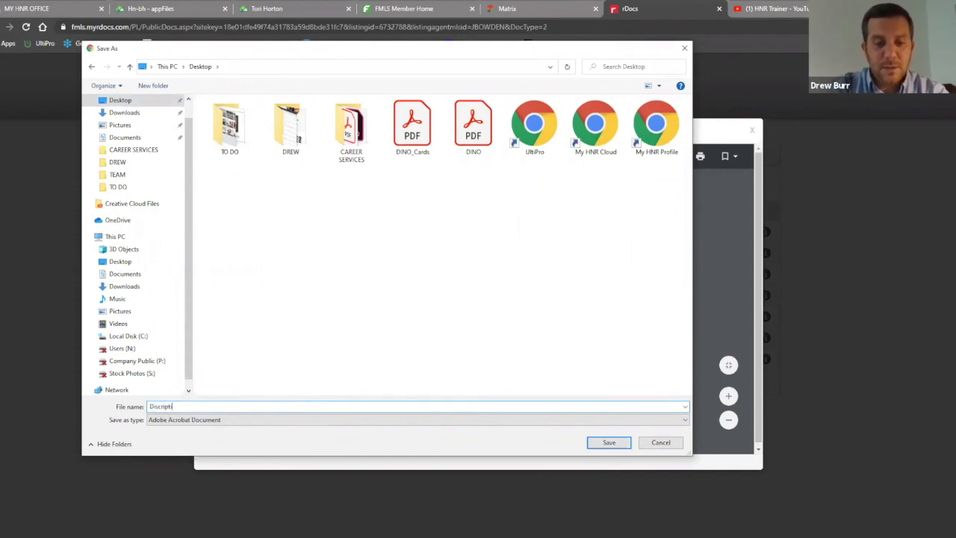
{"action": "left_click", "coordinate": [155, 405]}
{"action": "key", "text": "BackSpace"}
{"action": "type", "text": "e"}
{"action": "left_click", "coordinate": [611, 443]}
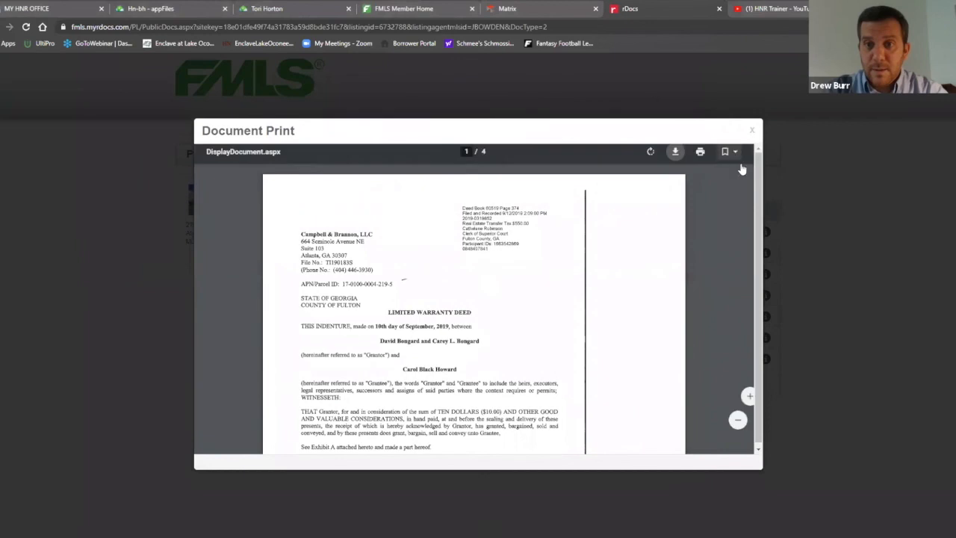
{"action": "left_click", "coordinate": [752, 133]}
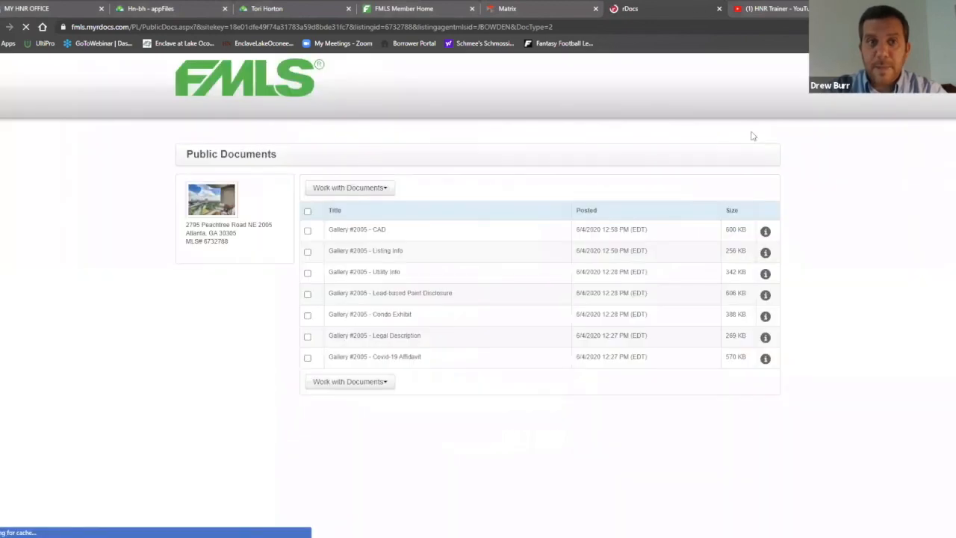
Upload Description.pdf from the Desktop into the buyer's appFile paperwork
{"action": "left_click", "coordinate": [298, 7]}
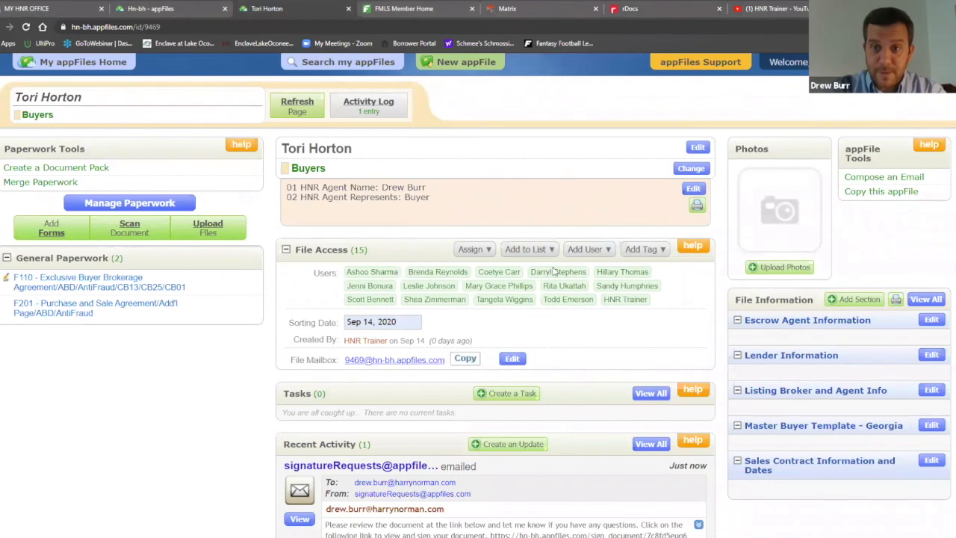
{"action": "left_click", "coordinate": [207, 227]}
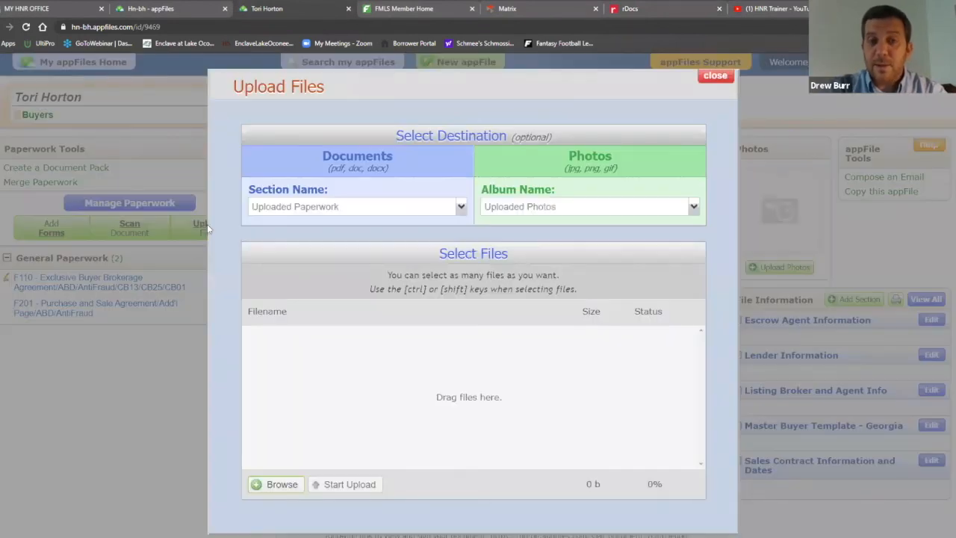
{"action": "left_click", "coordinate": [276, 485]}
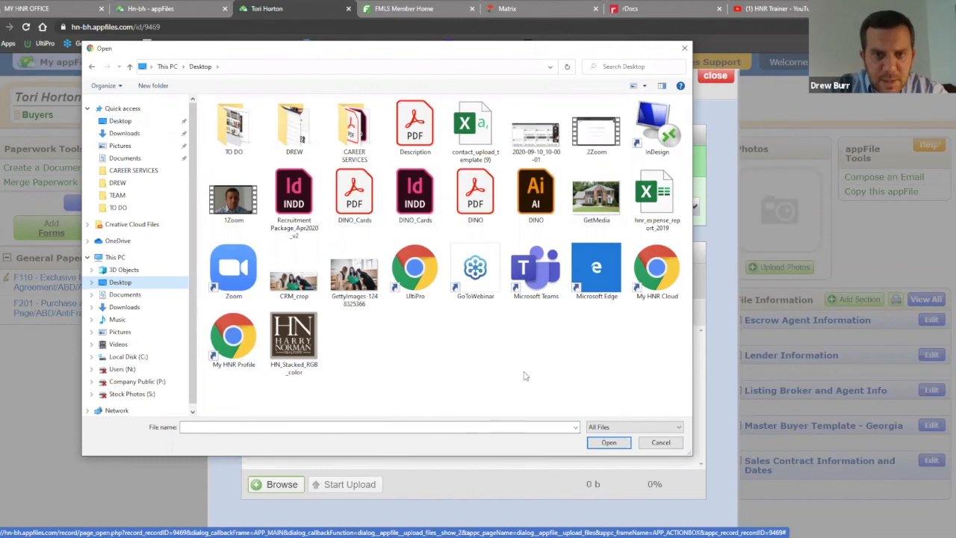
{"action": "left_click", "coordinate": [428, 121]}
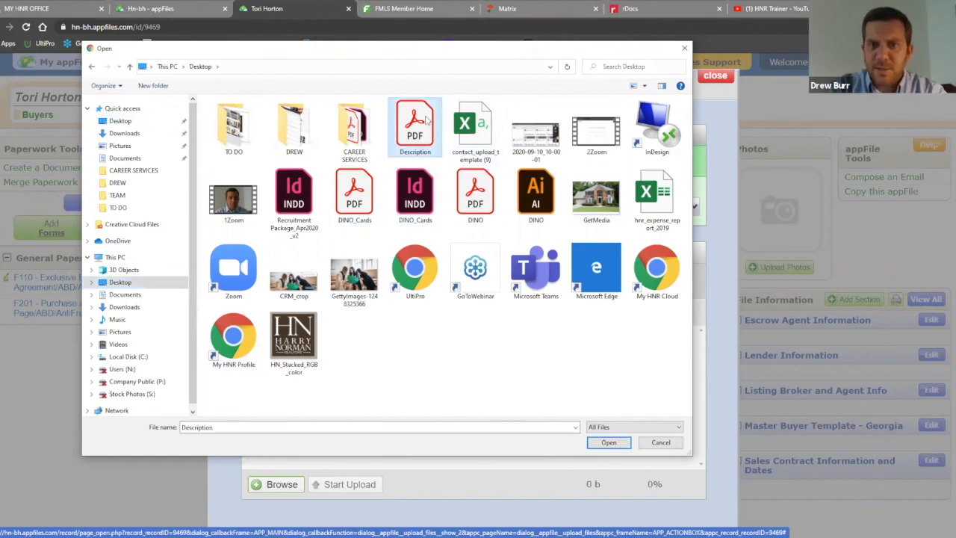
{"action": "left_click", "coordinate": [609, 443]}
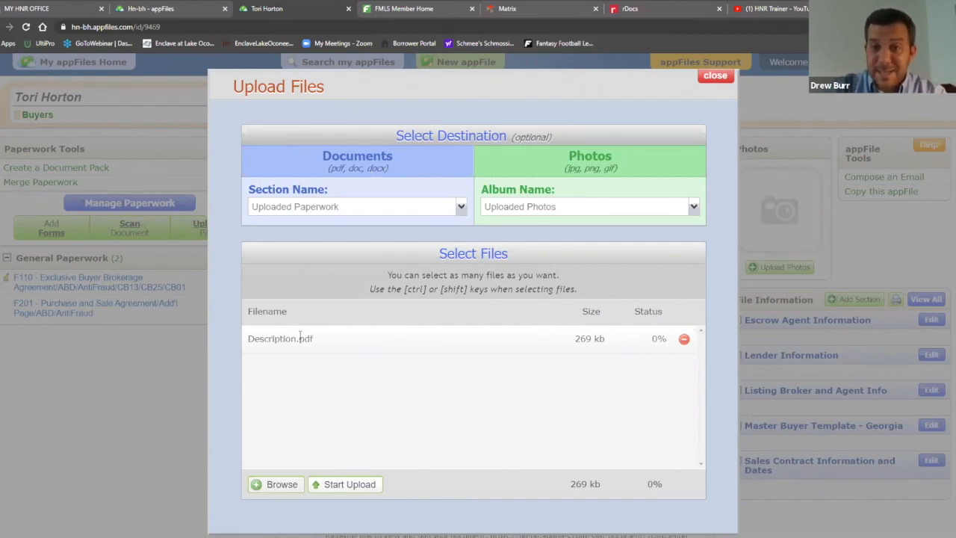
{"action": "left_click", "coordinate": [359, 485]}
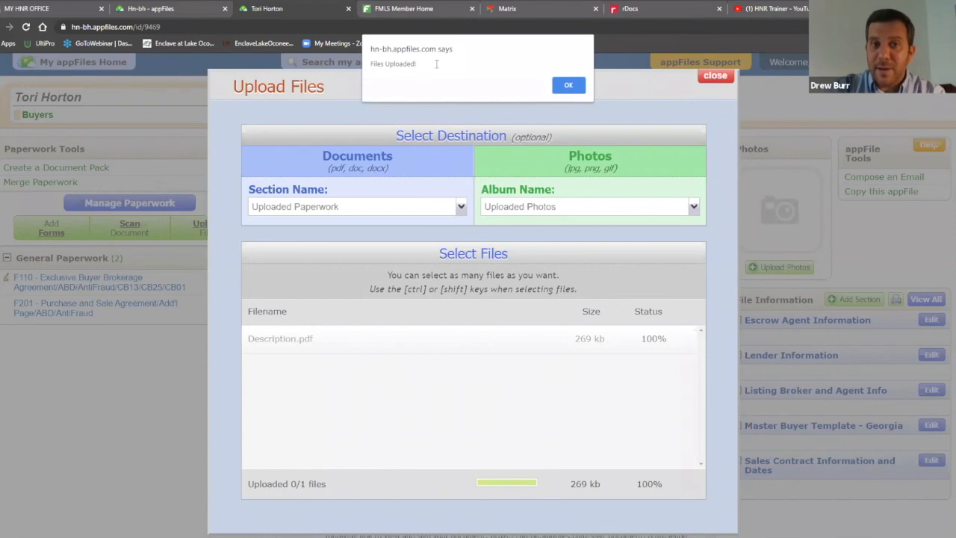
{"action": "left_click", "coordinate": [569, 87]}
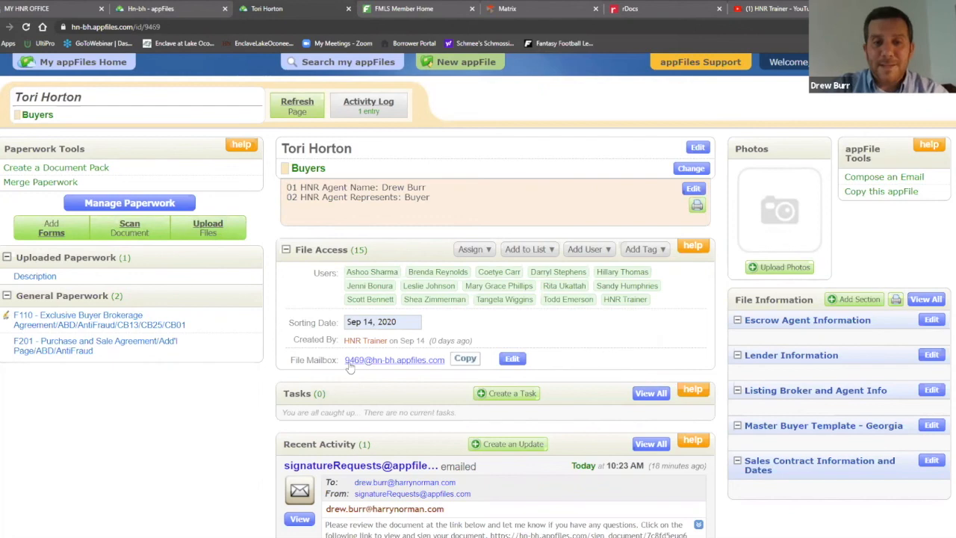
{"action": "left_click_drag", "start_coordinate": [342, 363], "coordinate": [447, 365]}
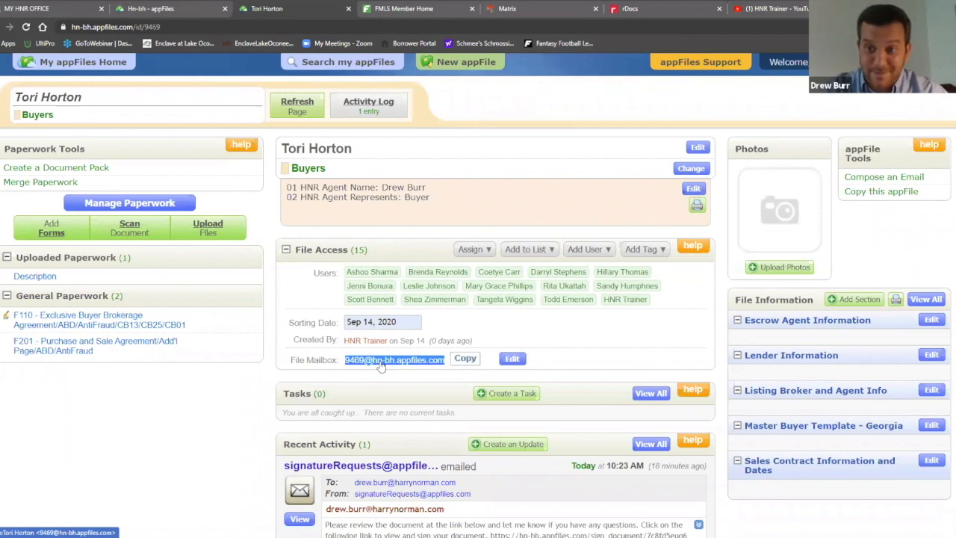
{"action": "left_click", "coordinate": [590, 373]}
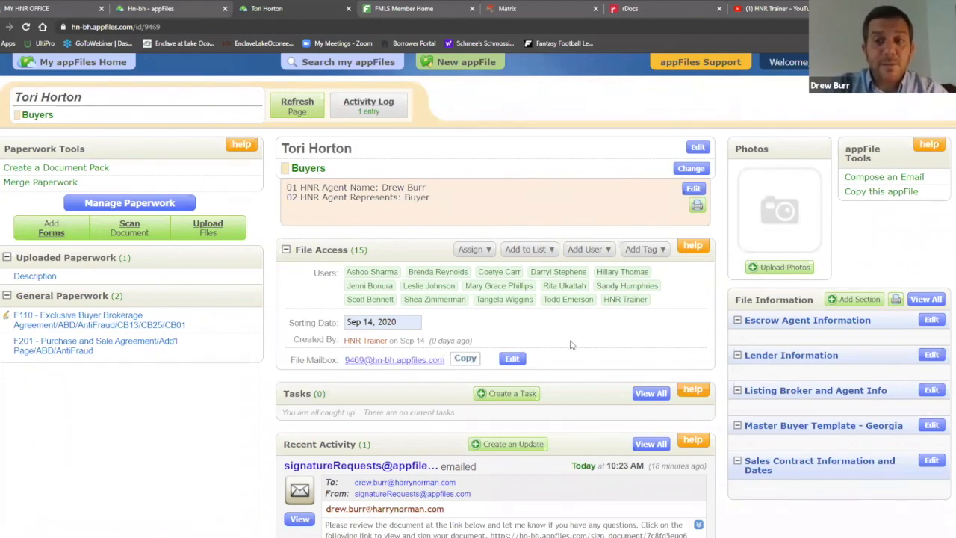
Replace mailbox number 9469 with the buyer's name, save, copy the address, and return to rDocs
{"action": "left_click", "coordinate": [512, 360]}
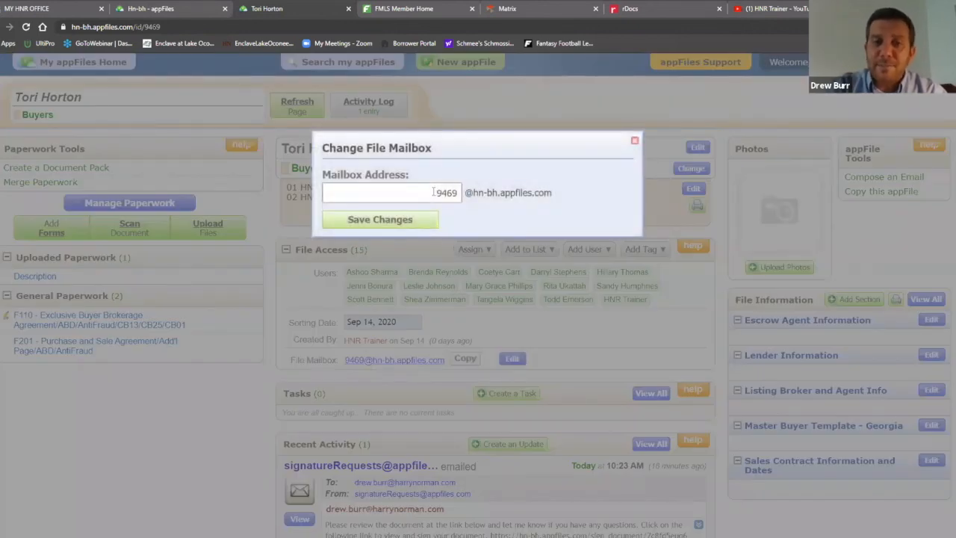
{"action": "double_click", "coordinate": [447, 193]}
{"action": "key", "text": "BackSpace"}
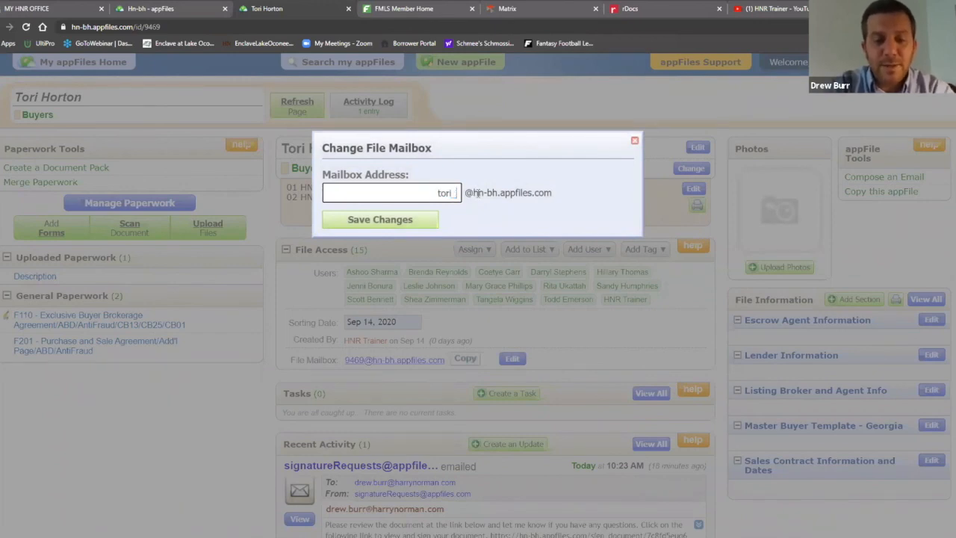
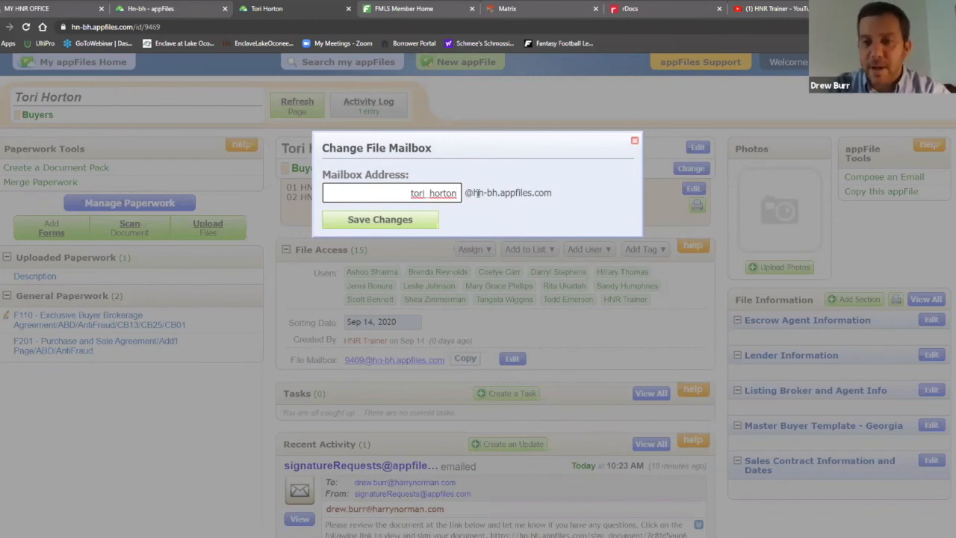
{"action": "left_click", "coordinate": [392, 221]}
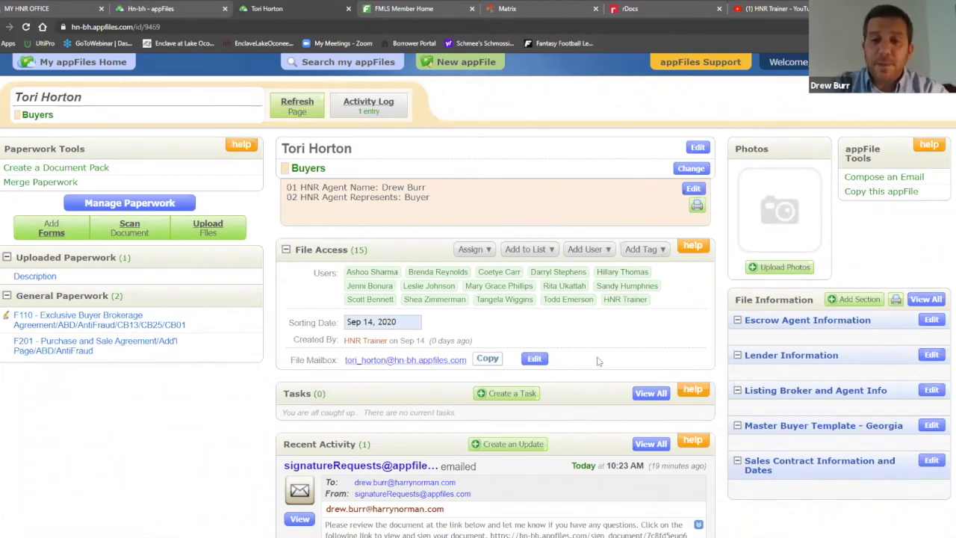
{"action": "left_click", "coordinate": [490, 360]}
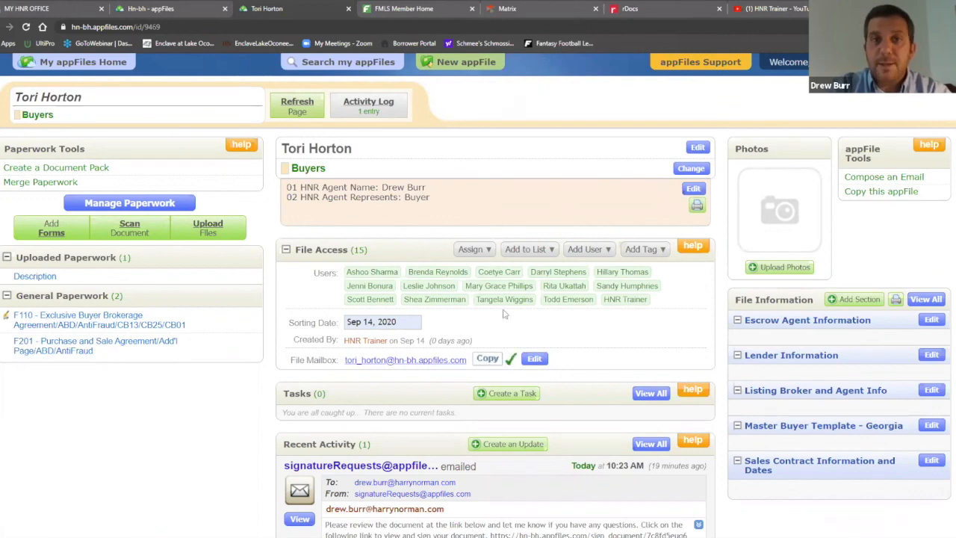
{"action": "left_click", "coordinate": [649, 6]}
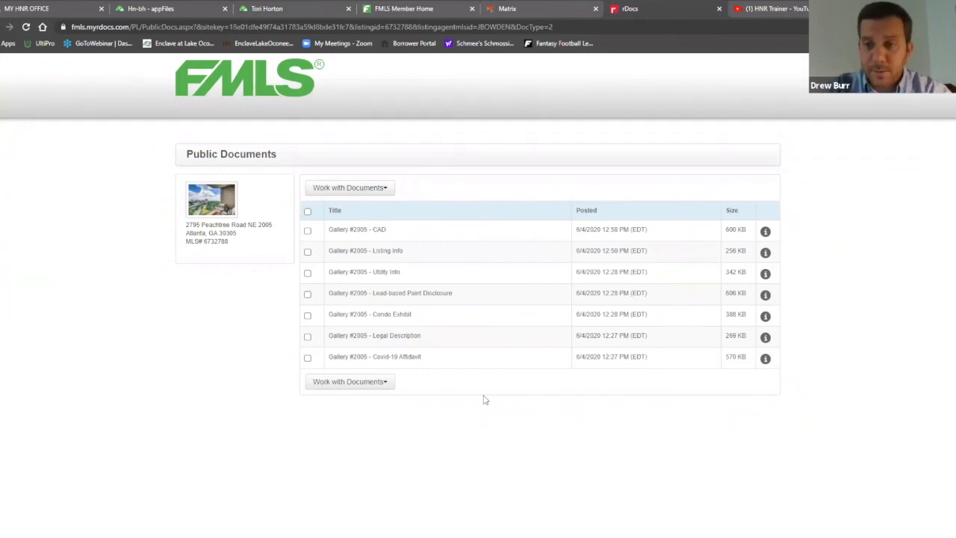
Select the six documents other than Legal Description, from Covid-19 Affidavit to CAD, for emailing
{"action": "left_click", "coordinate": [307, 358]}
{"action": "left_click", "coordinate": [307, 315]}
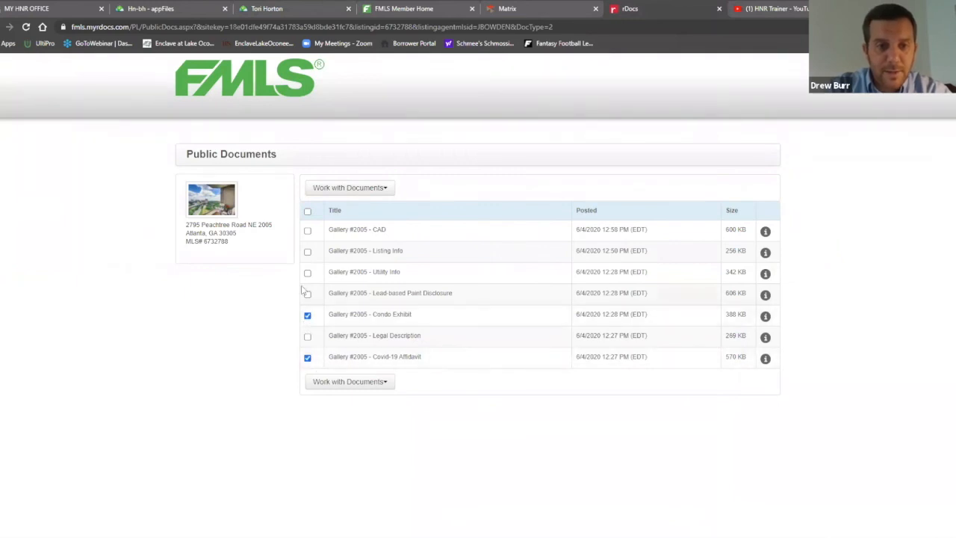
{"action": "left_click", "coordinate": [307, 294]}
{"action": "left_click", "coordinate": [308, 274]}
{"action": "left_click", "coordinate": [307, 253]}
{"action": "left_click", "coordinate": [308, 232]}
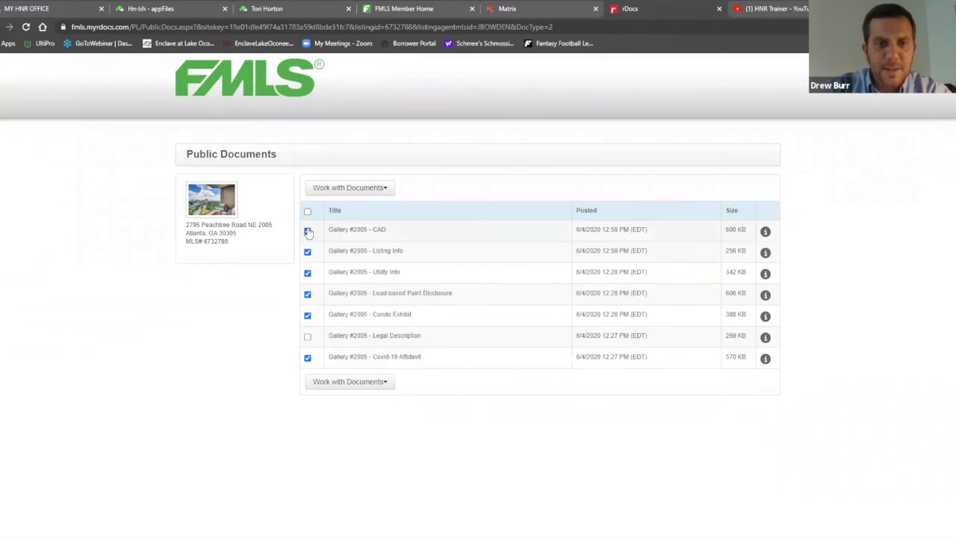
{"action": "left_click", "coordinate": [387, 383]}
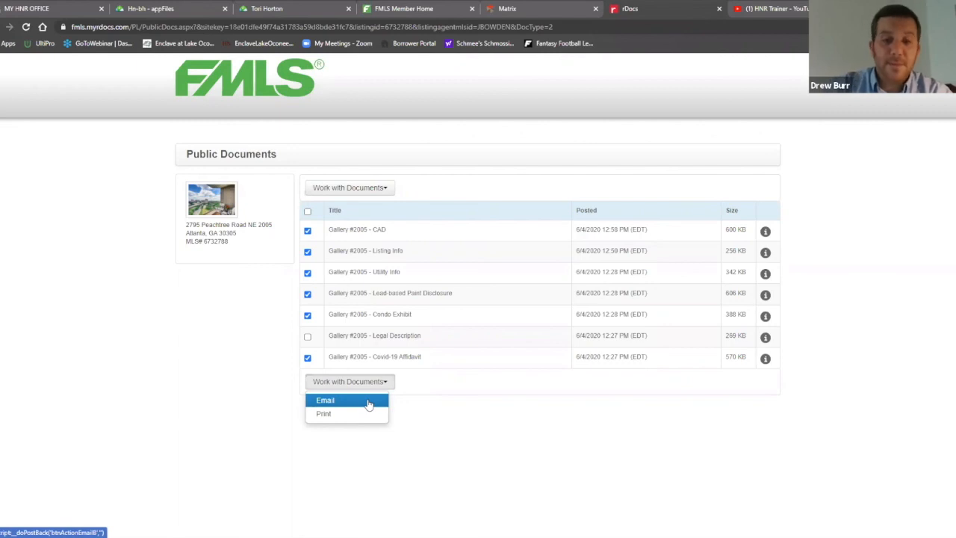
{"action": "left_click", "coordinate": [368, 404]}
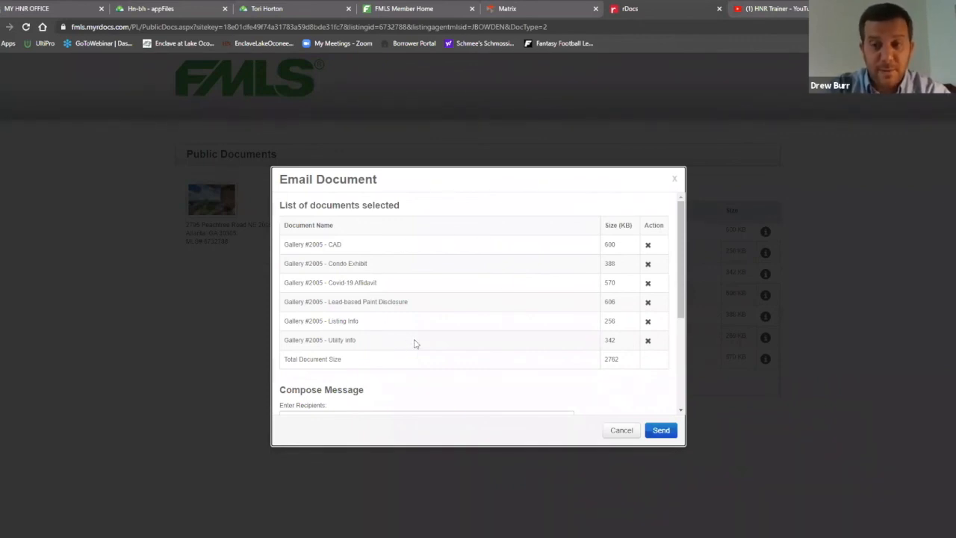
Paste the file mailbox as recipient, trim it to the bare address, and send the documents
{"action": "scroll", "coordinate": [426, 337], "scroll_direction": "down", "scroll_amount": 2}
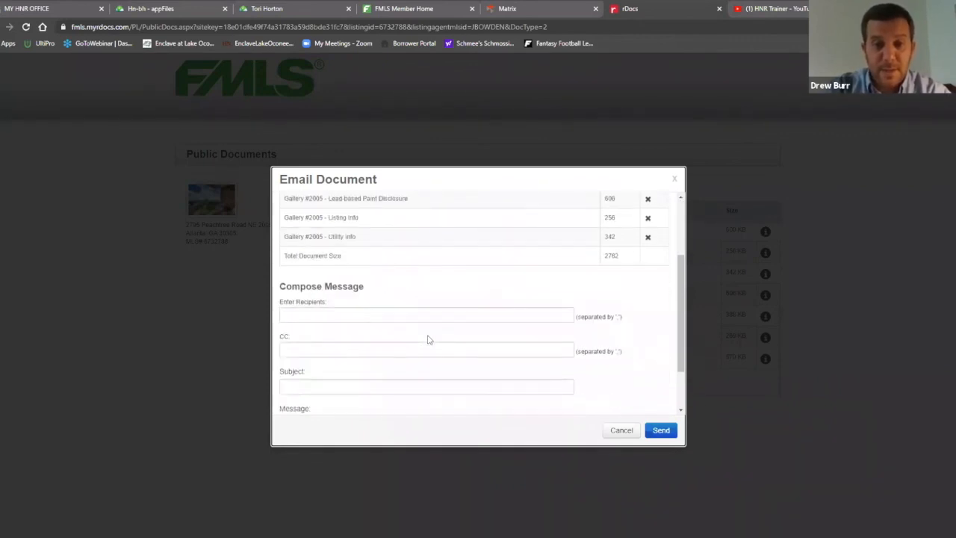
{"action": "left_click", "coordinate": [376, 314]}
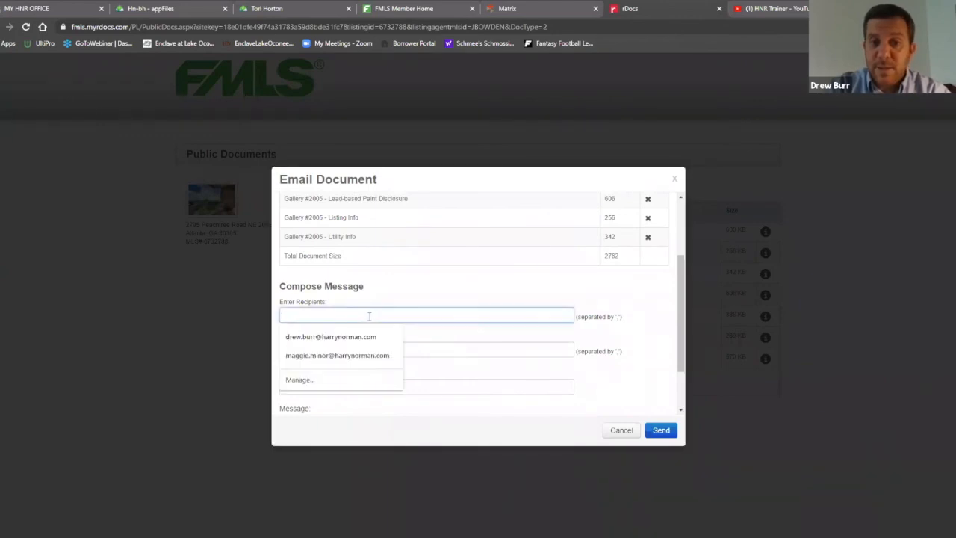
{"action": "right_click", "coordinate": [370, 316]}
{"action": "left_click", "coordinate": [395, 398]}
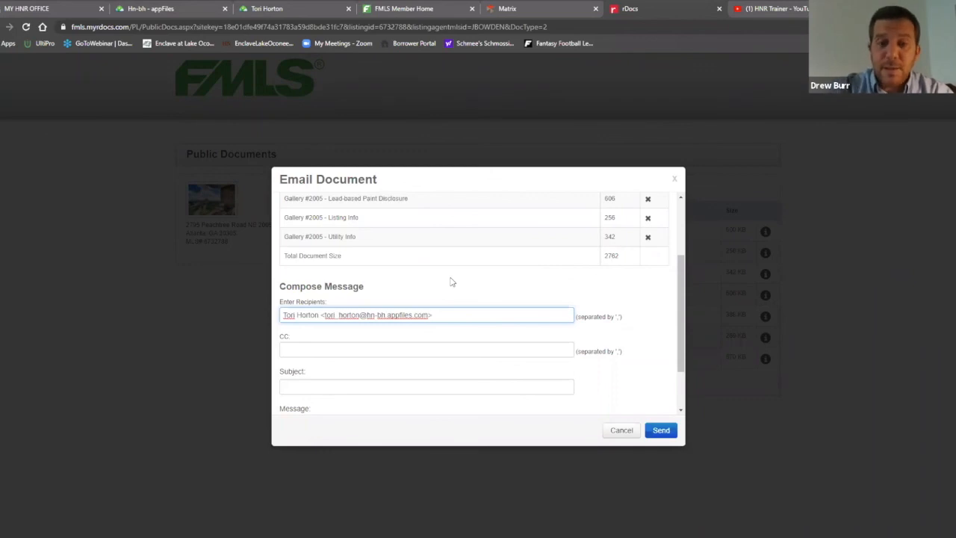
{"action": "key", "text": "BackSpace"}
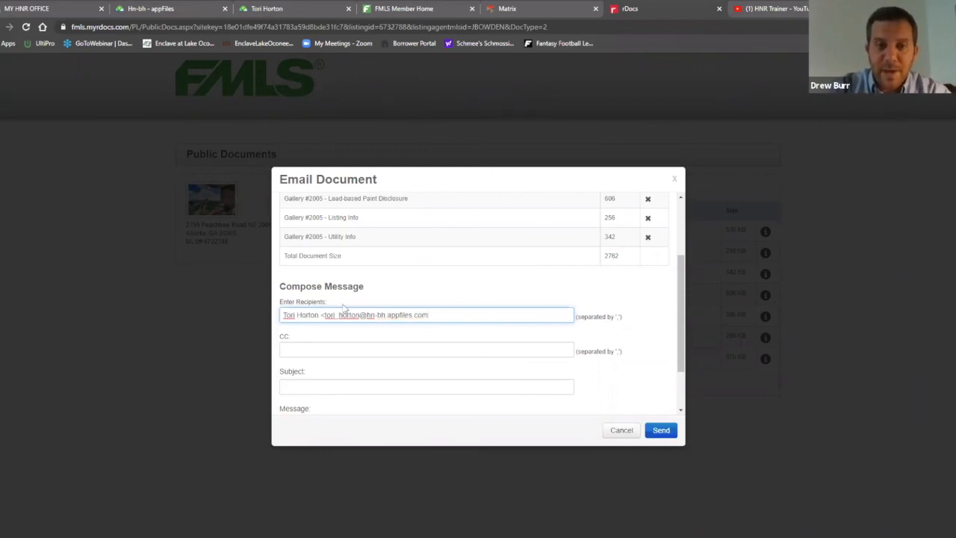
{"action": "left_click_drag", "start_coordinate": [325, 315], "coordinate": [240, 318]}
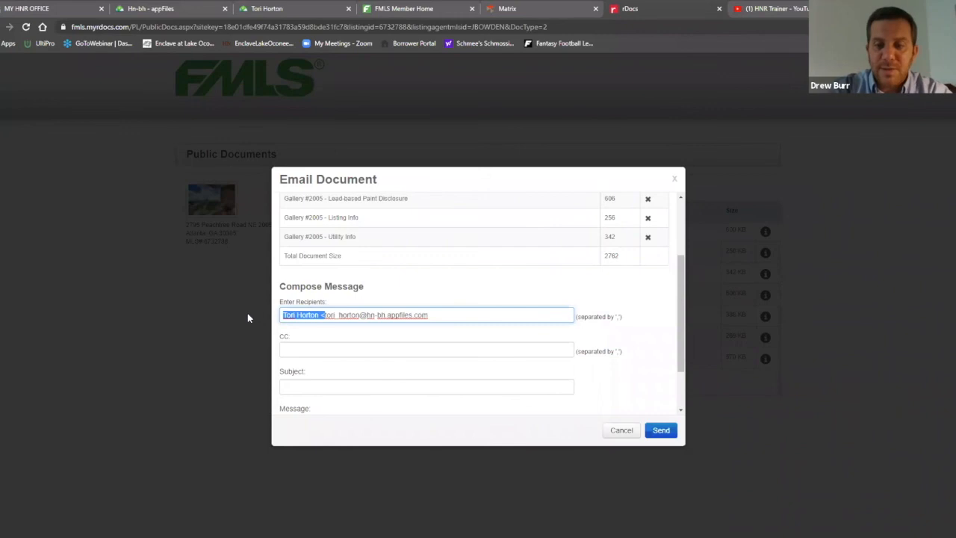
{"action": "key", "text": "BackSpace"}
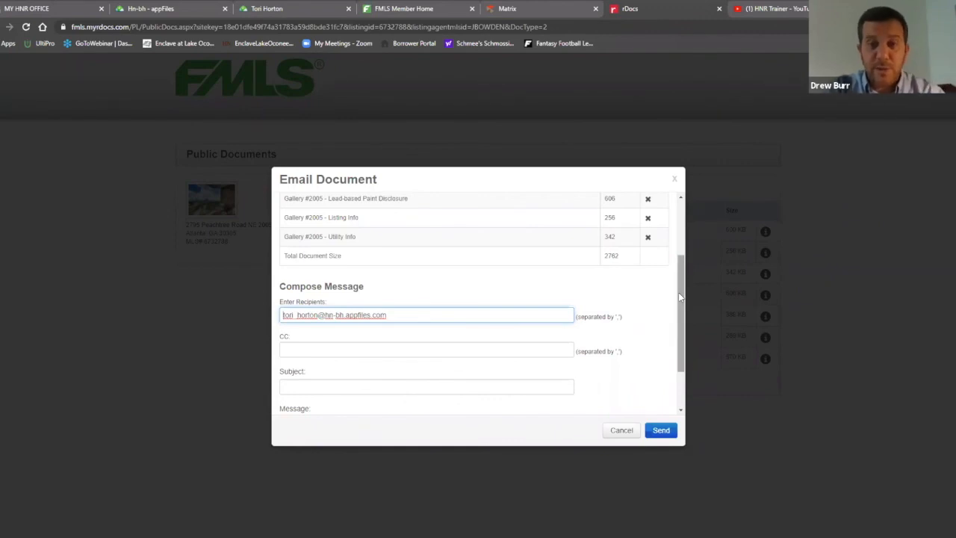
{"action": "left_click_drag", "start_coordinate": [678, 290], "coordinate": [691, 312]}
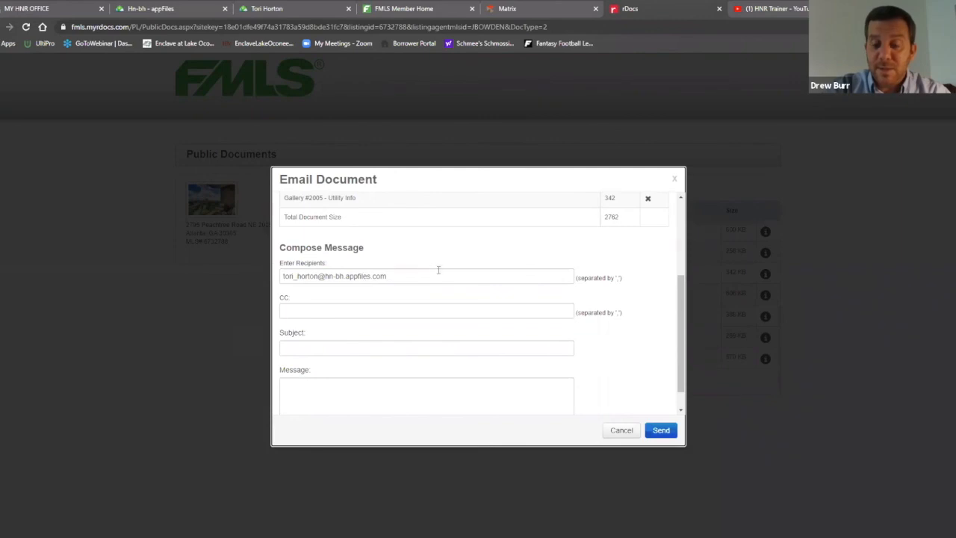
{"action": "left_click", "coordinate": [661, 431]}
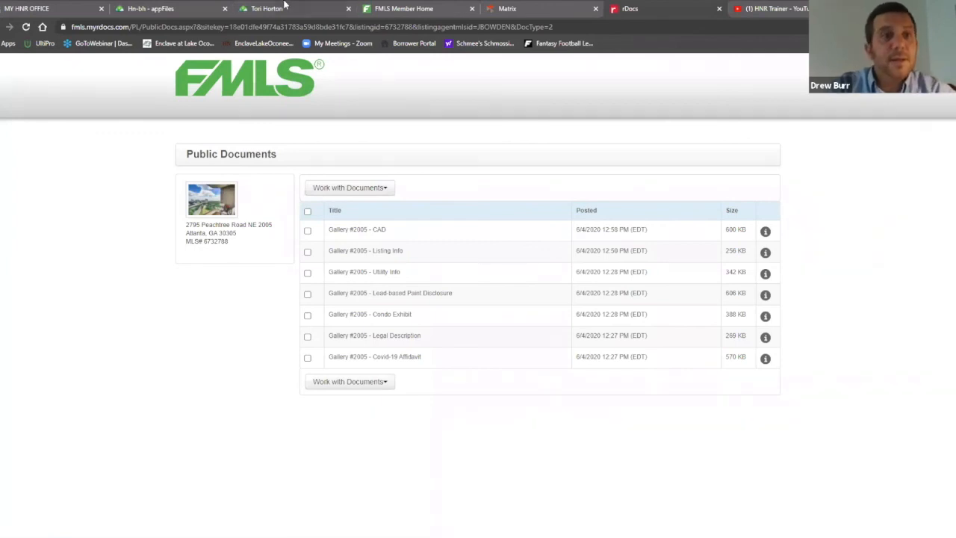
{"action": "left_click", "coordinate": [284, 5]}
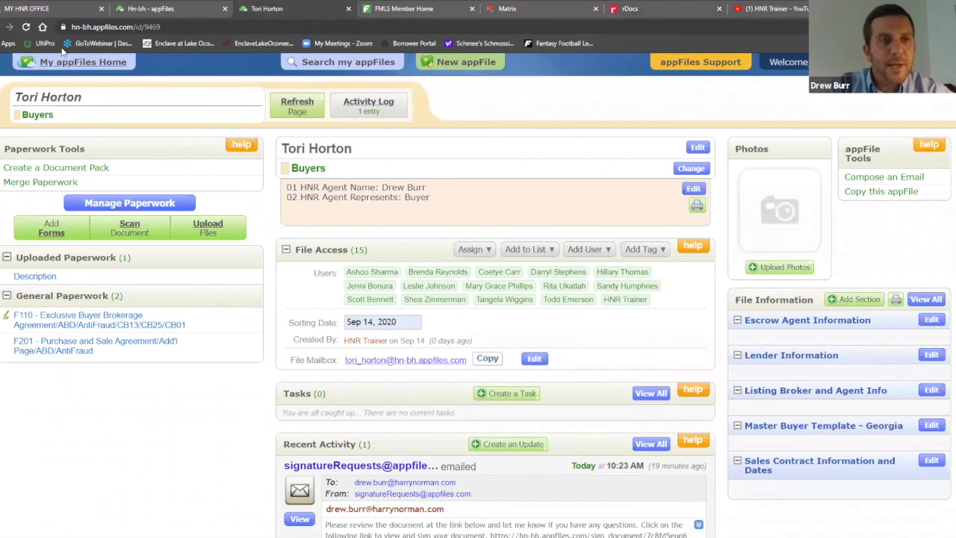
Reload the buyer's file until the six emailed Gallery #2005 documents appear under Emailed Paperwork
{"action": "left_click", "coordinate": [26, 28]}
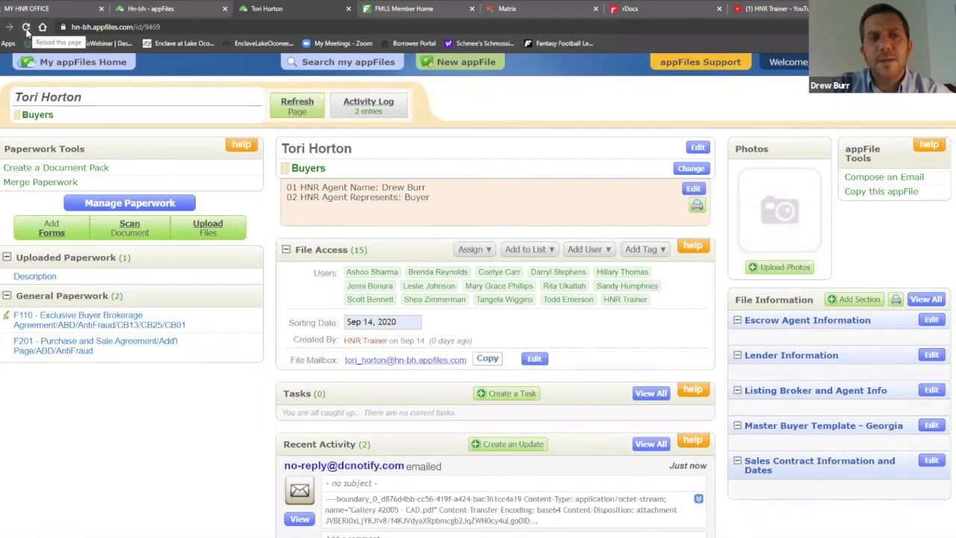
{"action": "left_click", "coordinate": [26, 28]}
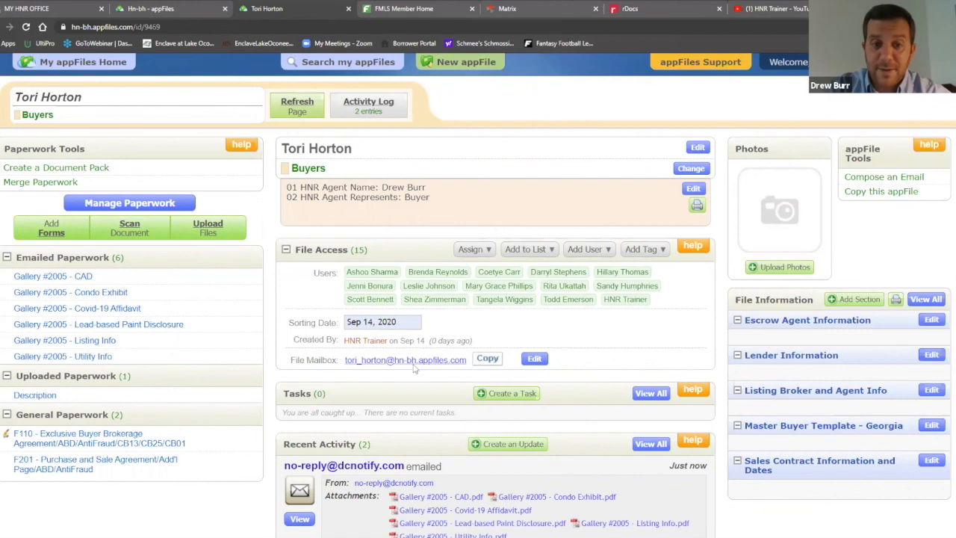
{"action": "left_click", "coordinate": [631, 7]}
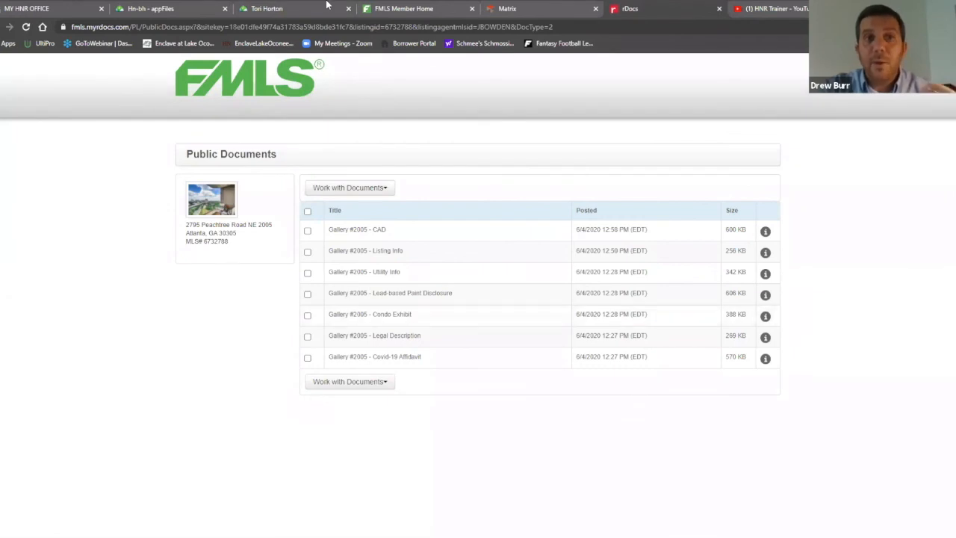
Switch back to the buyer's appFiles file
{"action": "left_click", "coordinate": [329, 7]}
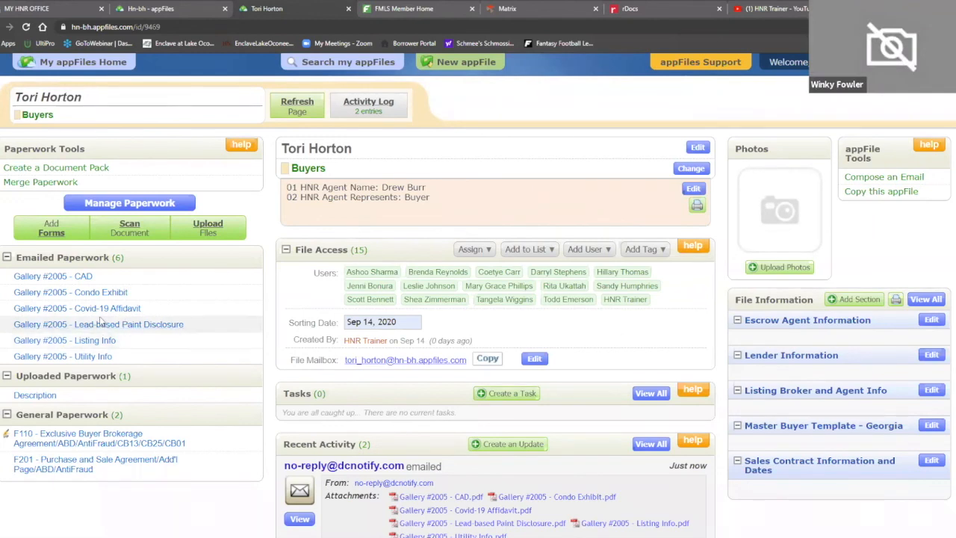
Open the uploaded Description to view the four-page Limited Warranty Deed
{"action": "left_click", "coordinate": [32, 397]}
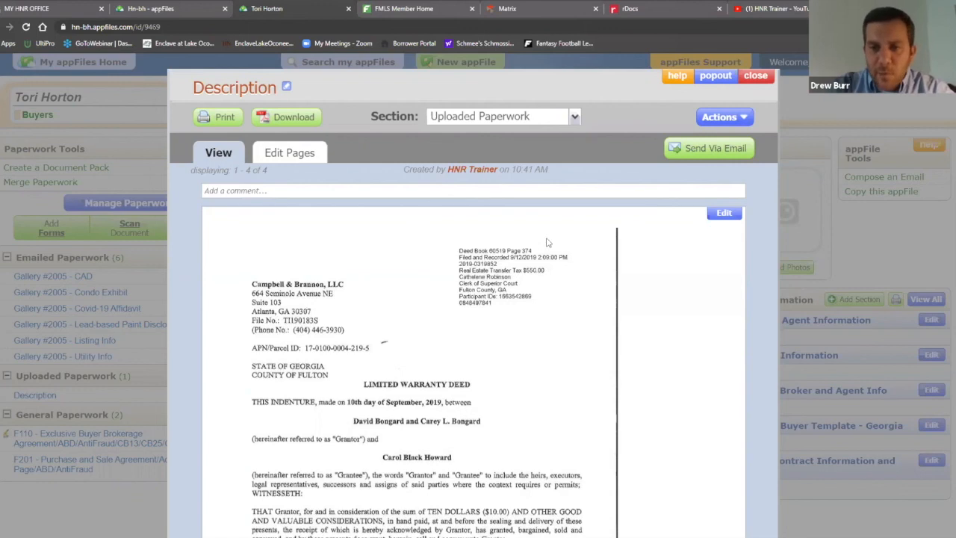
Start the conversion of the Description deed into an editable form
{"action": "left_click", "coordinate": [726, 214]}
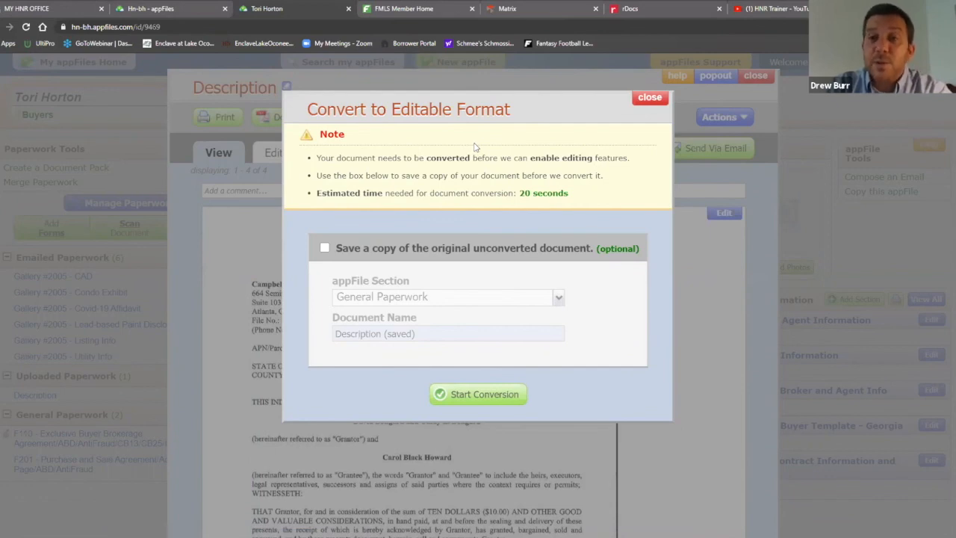
{"action": "left_click", "coordinate": [471, 395]}
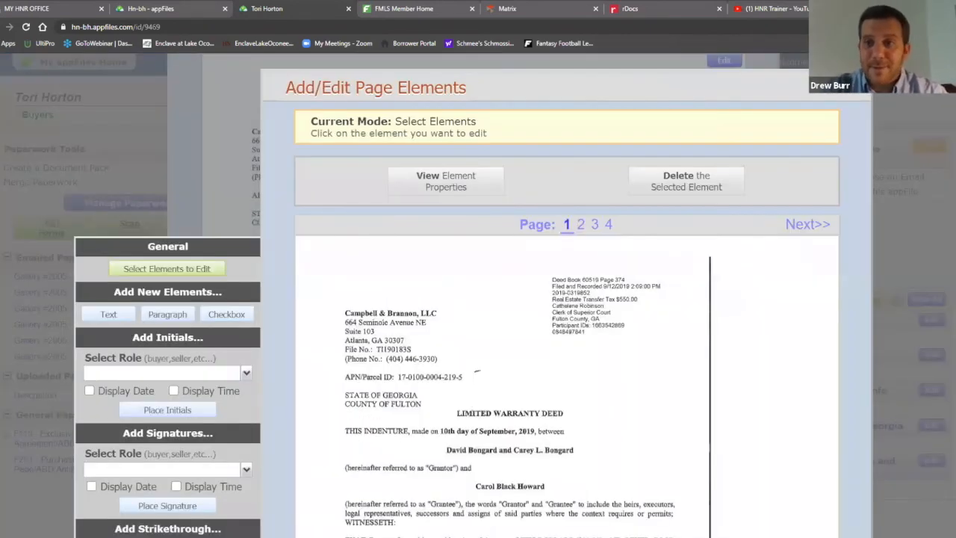
Zoom the browser out and switch the page-elements editor to Add Text mode
{"action": "left_click", "coordinate": [947, 27]}
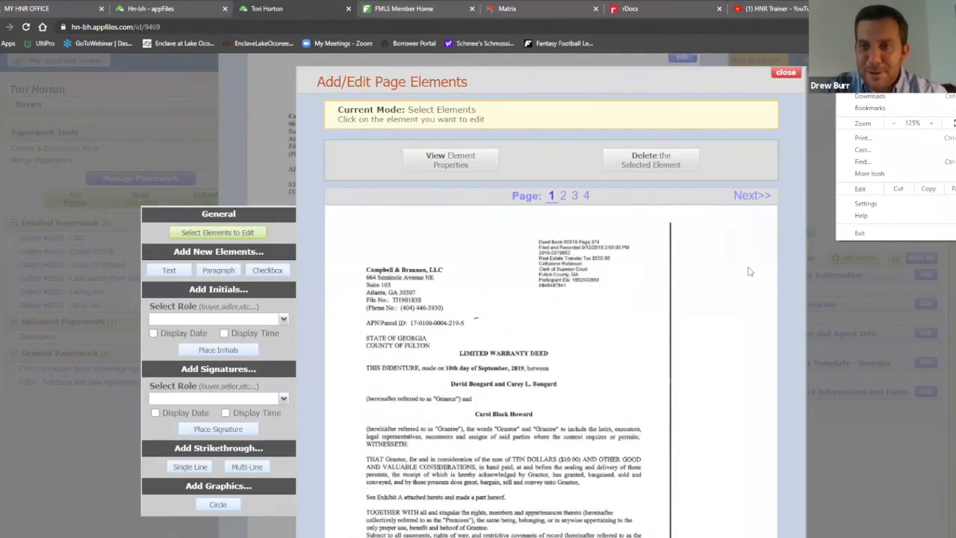
{"action": "left_click", "coordinate": [750, 272]}
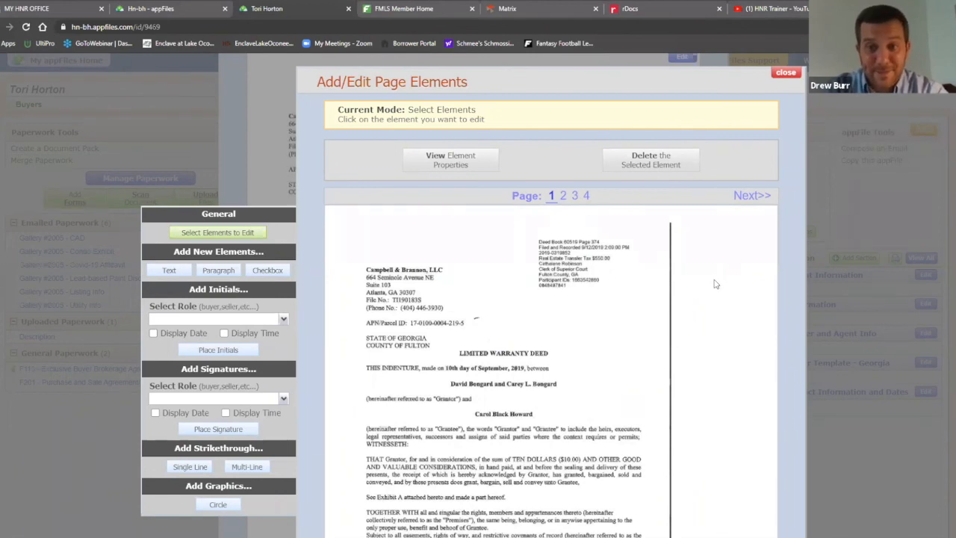
{"action": "scroll", "coordinate": [717, 264], "scroll_direction": "down", "scroll_amount": 5}
{"action": "scroll", "coordinate": [724, 246], "scroll_direction": "up", "scroll_amount": 3}
{"action": "scroll", "coordinate": [733, 235], "scroll_direction": "up", "scroll_amount": 2}
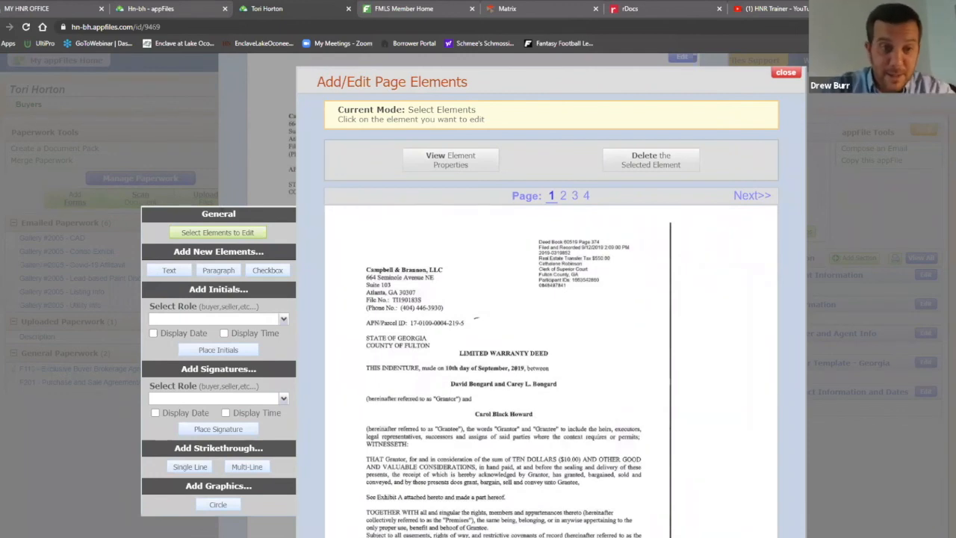
{"action": "left_click", "coordinate": [170, 272]}
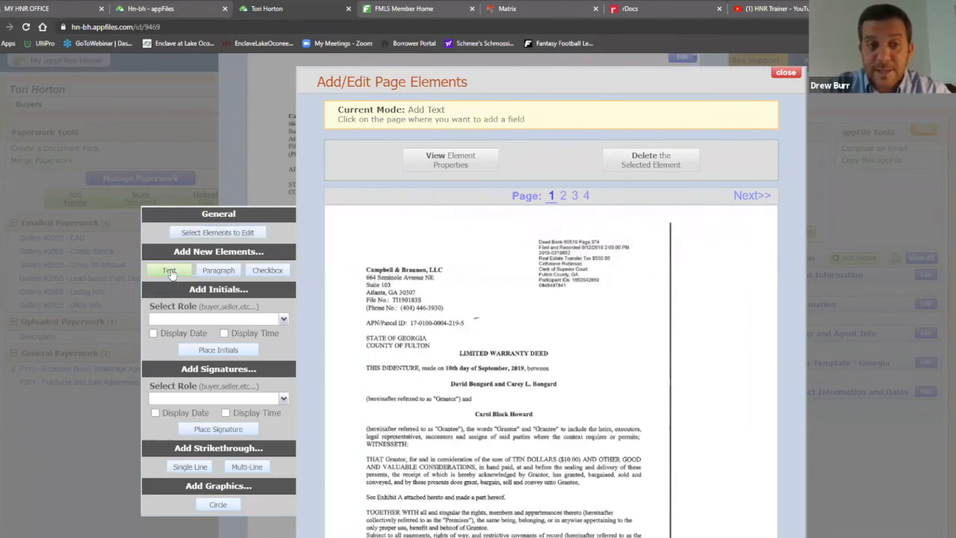
Create a left-aligned 'Exhibit A' text label at the top of page 1
{"action": "left_click", "coordinate": [476, 238]}
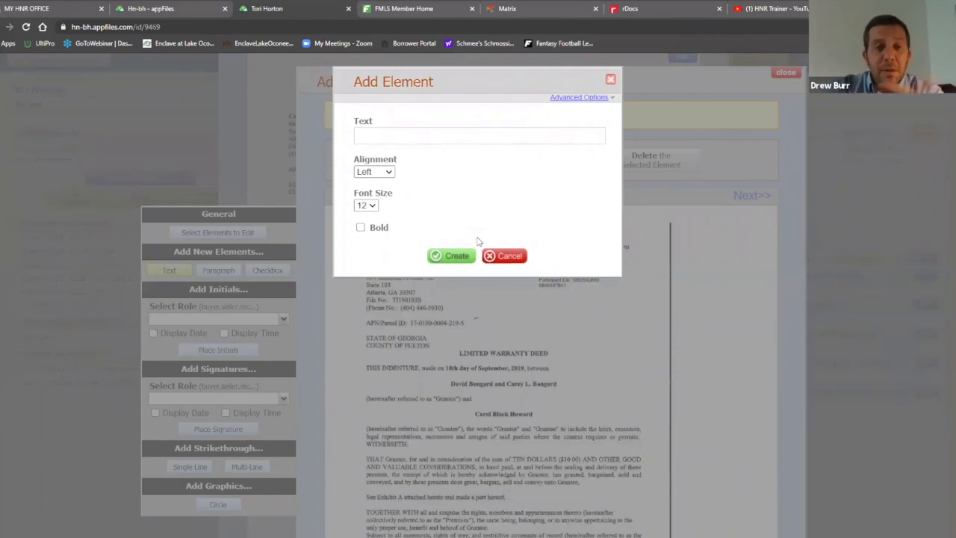
{"action": "left_click", "coordinate": [499, 135]}
{"action": "type", "text": "E"}
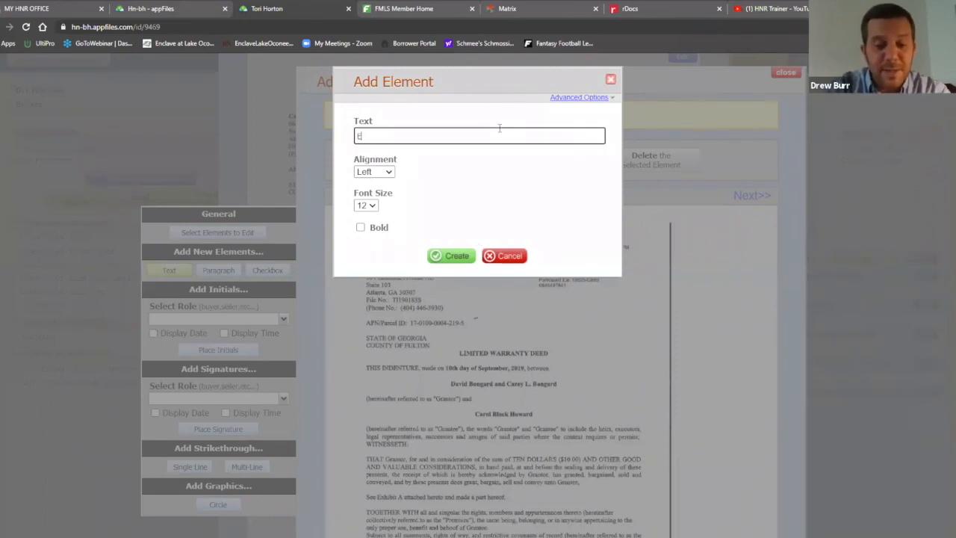
{"action": "type", "text": "xhibit"}
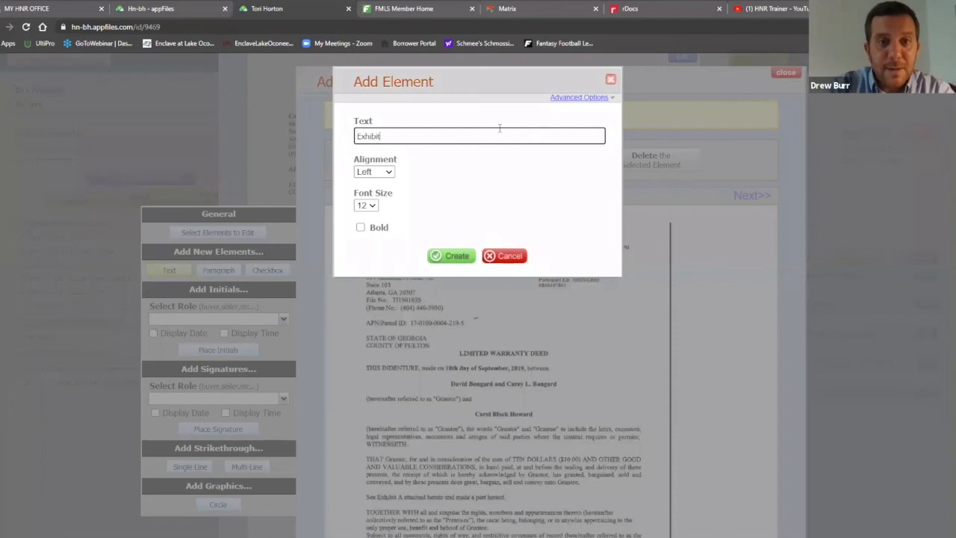
{"action": "type", "text": " A"}
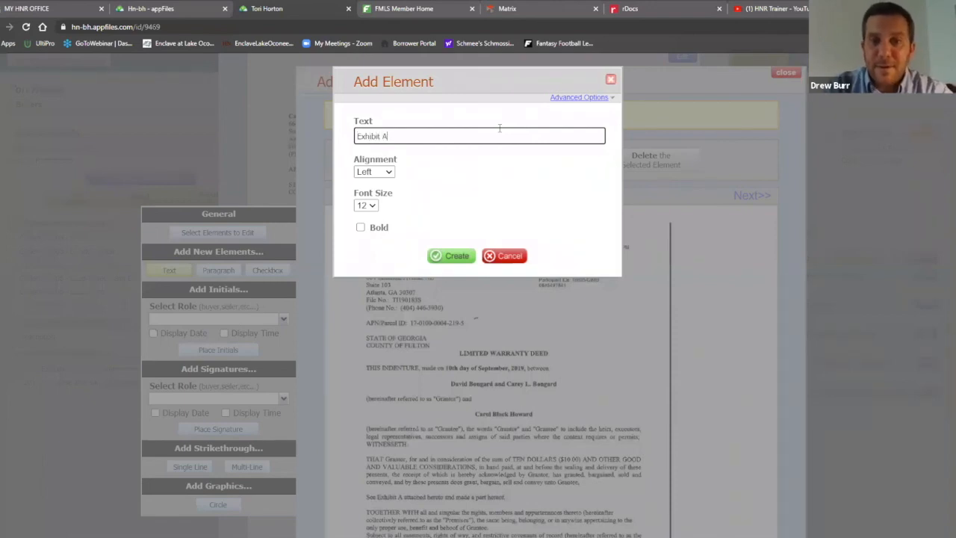
{"action": "left_click", "coordinate": [389, 175]}
{"action": "left_click", "coordinate": [440, 166]}
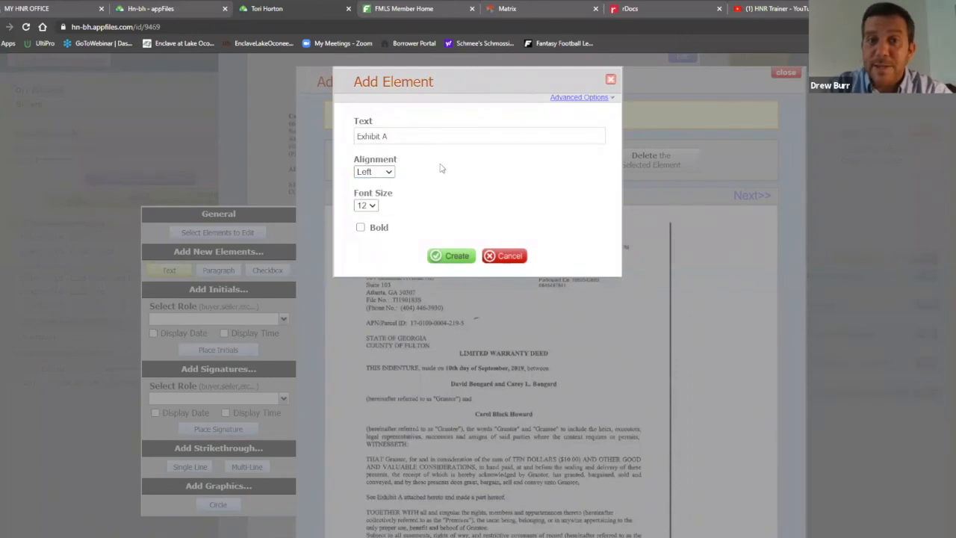
{"action": "left_click", "coordinate": [454, 255]}
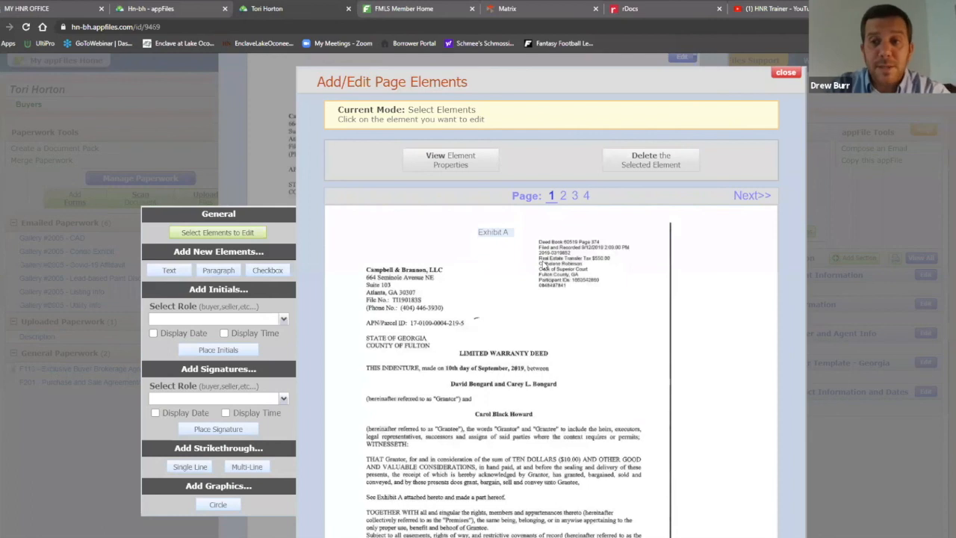
Drag the Exhibit A label into place above the Limited Warranty Deed heading
{"action": "left_click", "coordinate": [499, 230]}
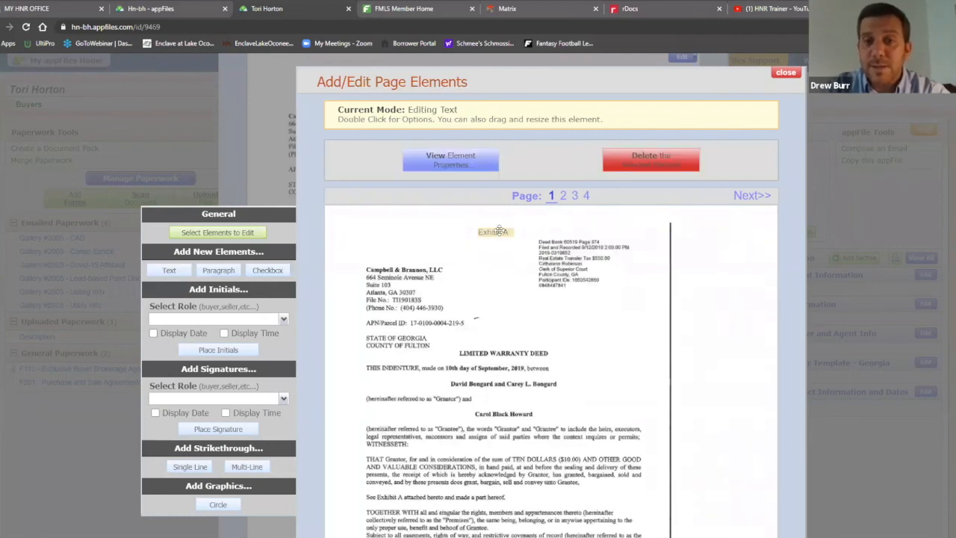
{"action": "mouse_move", "coordinate": [499, 231]}
{"action": "left_mouse_down"}
{"action": "mouse_move", "coordinate": [490, 271]}
{"action": "mouse_move", "coordinate": [514, 310]}
{"action": "mouse_move", "coordinate": [491, 257]}
{"action": "mouse_move", "coordinate": [493, 266]}
{"action": "mouse_move", "coordinate": [502, 233]}
{"action": "left_mouse_up"}
{"action": "left_click", "coordinate": [462, 162]}
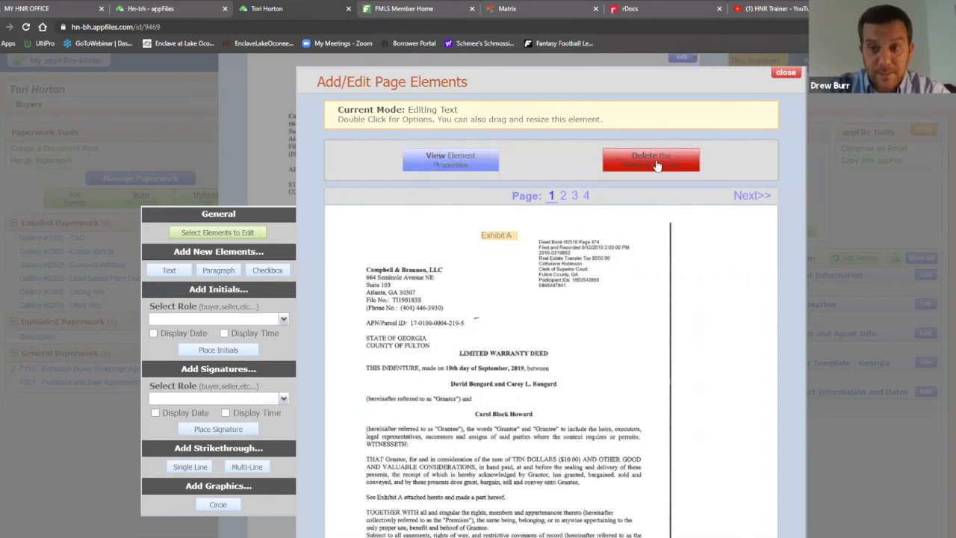
{"action": "mouse_move", "coordinate": [500, 234]}
{"action": "left_mouse_down"}
{"action": "mouse_move", "coordinate": [505, 267]}
{"action": "mouse_move", "coordinate": [513, 236]}
{"action": "left_mouse_up"}
{"action": "left_click", "coordinate": [510, 311]}
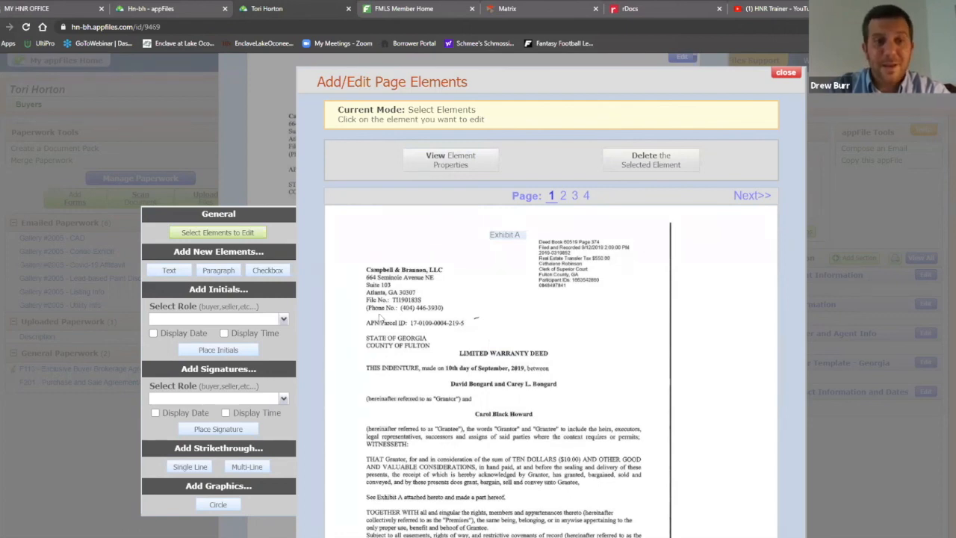
{"action": "scroll", "coordinate": [581, 306], "scroll_direction": "down", "scroll_amount": 2}
{"action": "scroll", "coordinate": [580, 306], "scroll_direction": "down", "scroll_amount": 1}
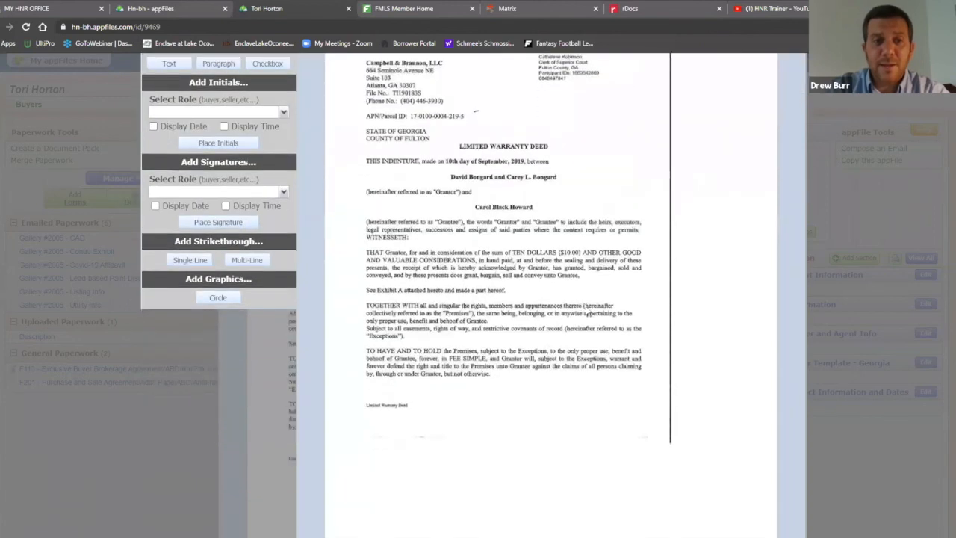
{"action": "scroll", "coordinate": [383, 222], "scroll_direction": "up", "scroll_amount": 1}
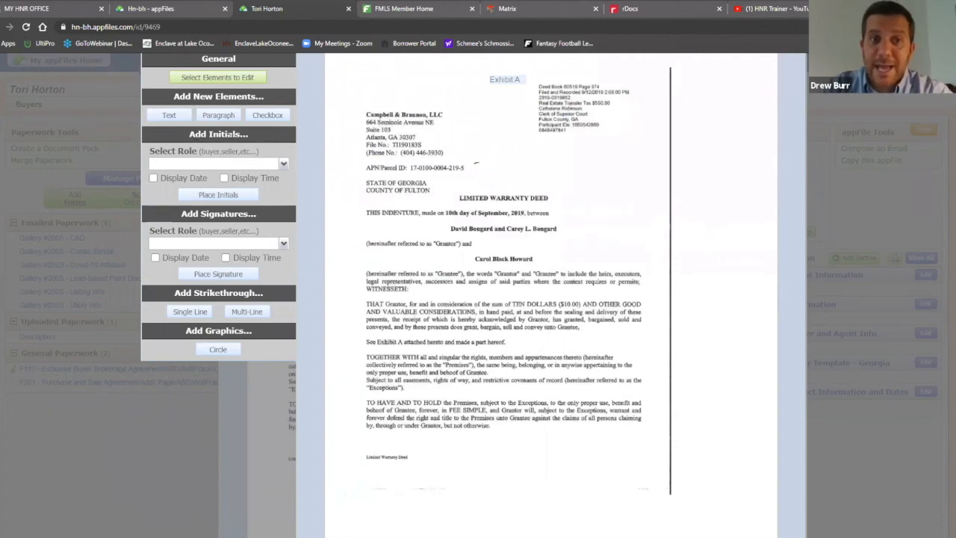
Place a Buyer Initials box at the bottom of the deed's first page
{"action": "left_click", "coordinate": [284, 164]}
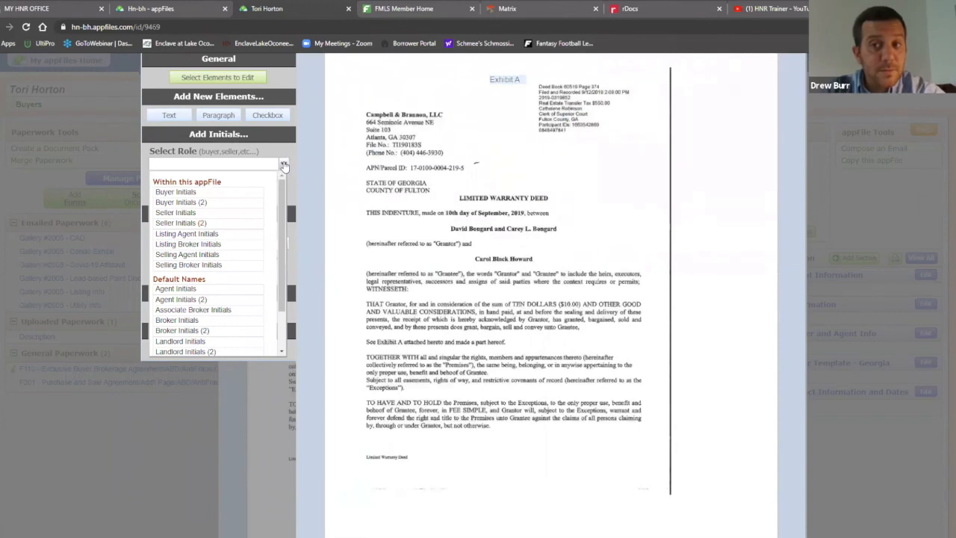
{"action": "left_click", "coordinate": [179, 192]}
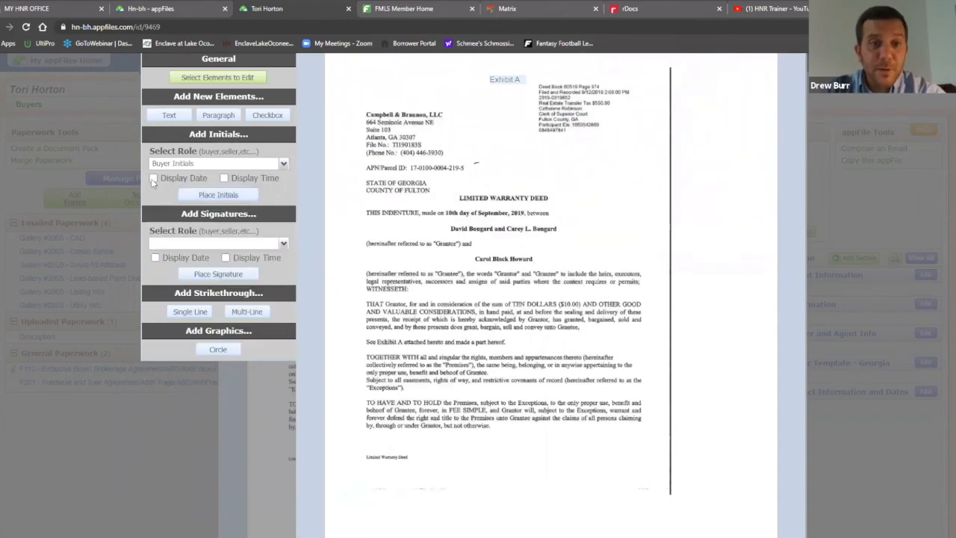
{"action": "left_click", "coordinate": [212, 195]}
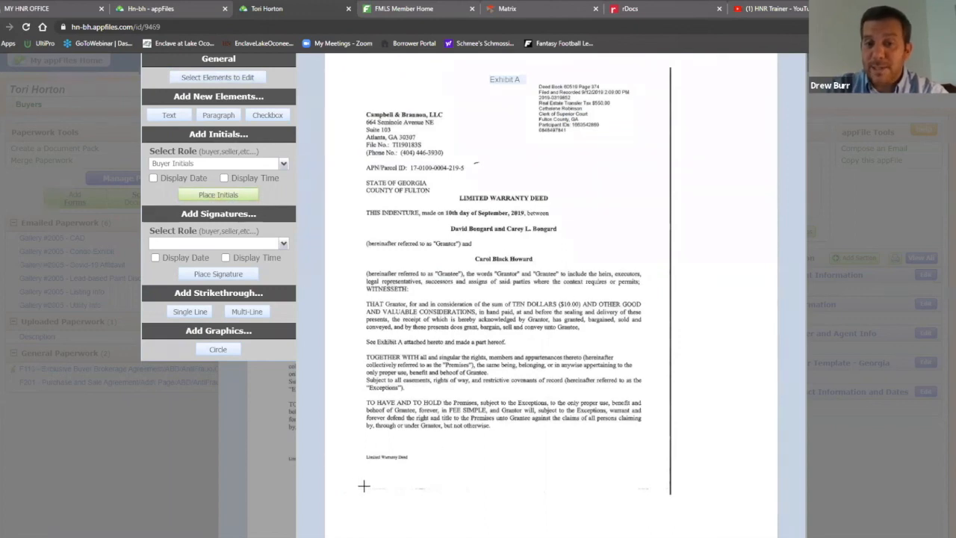
{"action": "scroll", "coordinate": [363, 460], "scroll_direction": "down", "scroll_amount": 2}
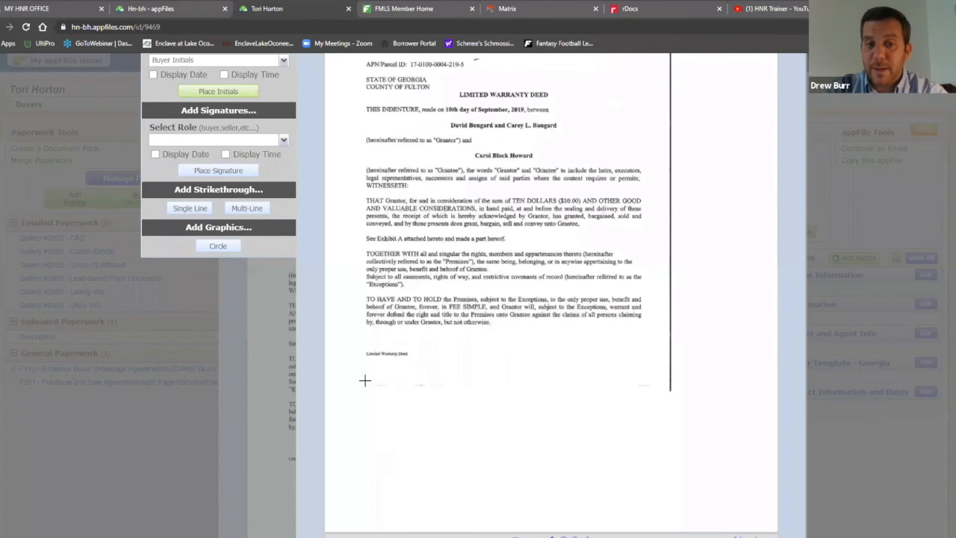
{"action": "left_click", "coordinate": [365, 380]}
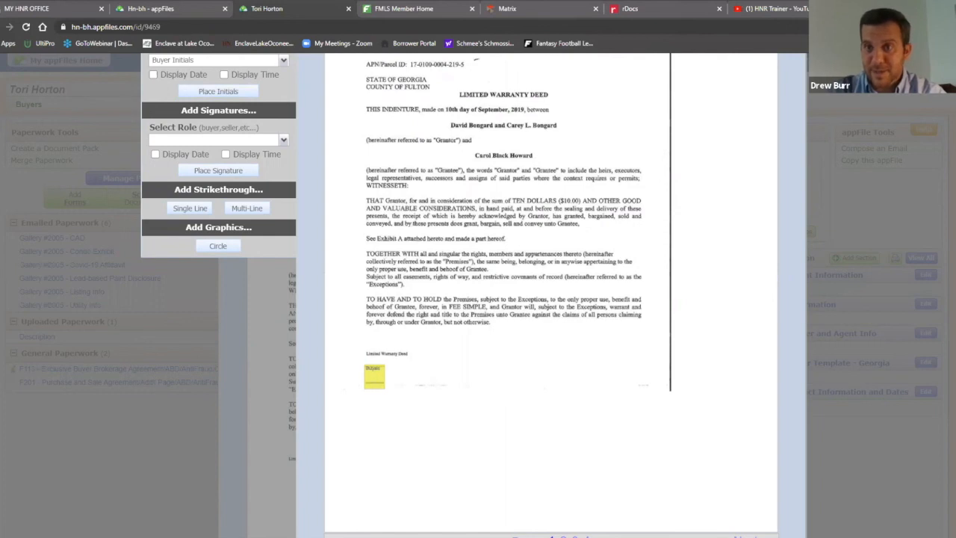
Zoom the browser page in to 150%
{"action": "left_click", "coordinate": [947, 27]}
{"action": "left_click", "coordinate": [931, 122]}
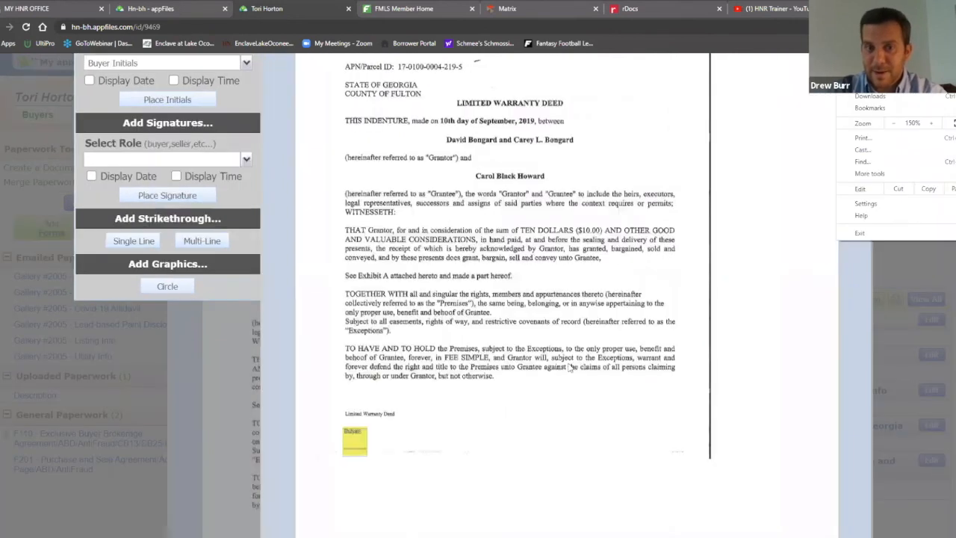
{"action": "left_click", "coordinate": [594, 366]}
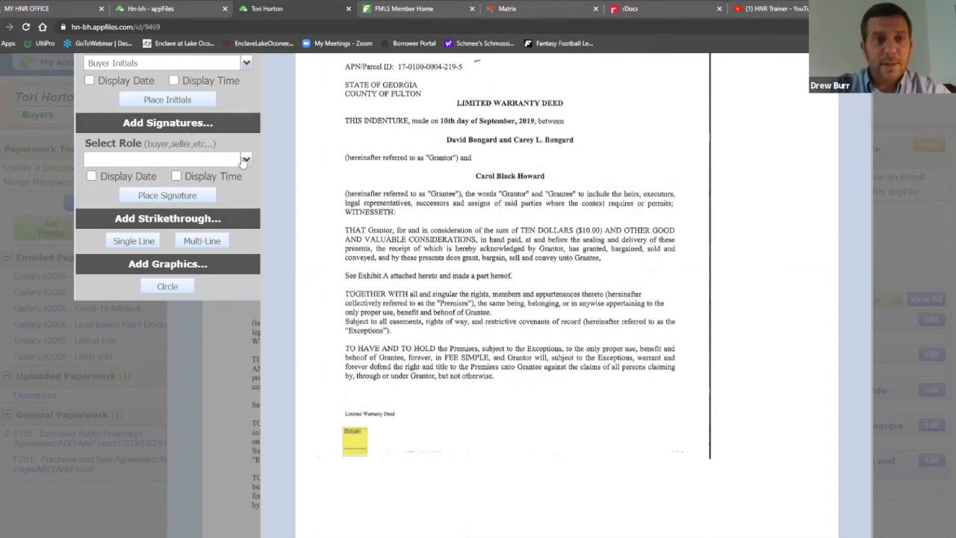
{"action": "left_click", "coordinate": [223, 160]}
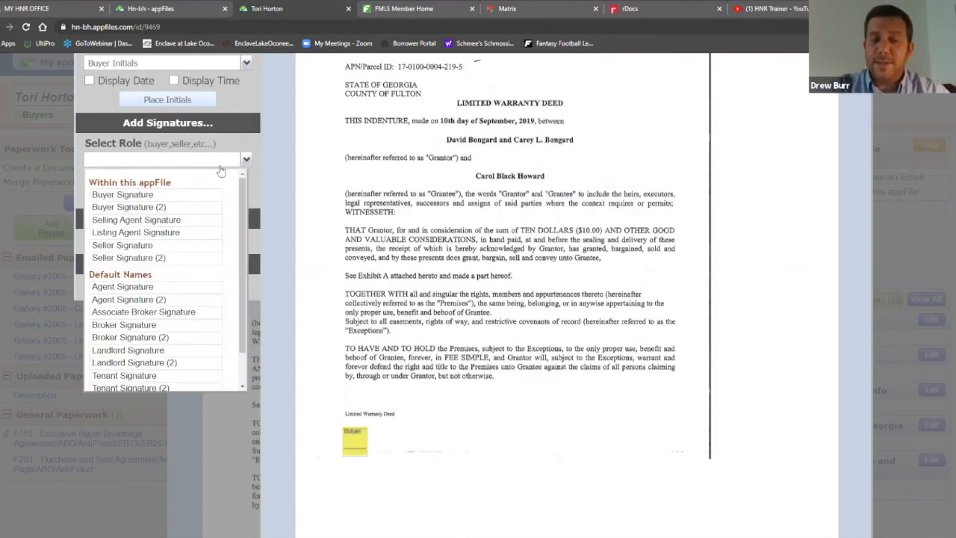
{"action": "left_click", "coordinate": [141, 195]}
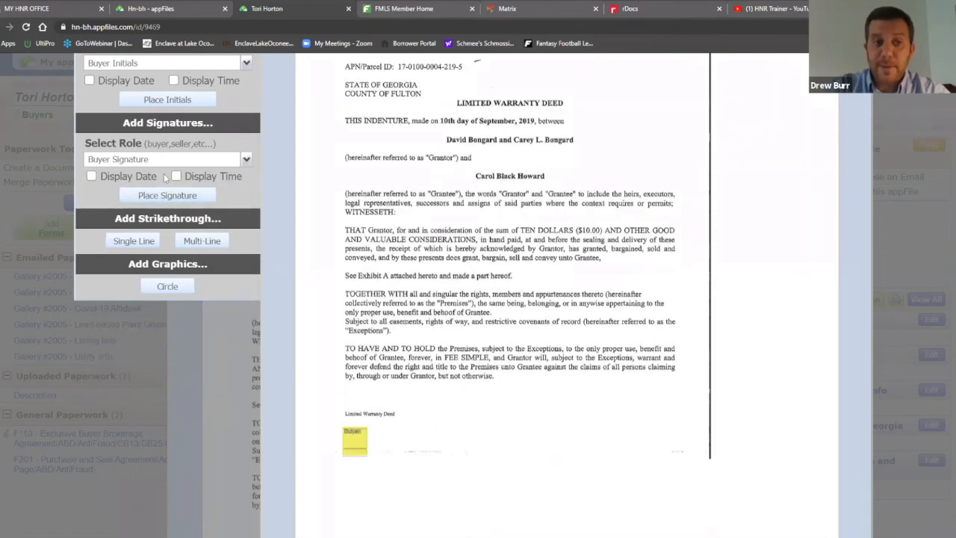
{"action": "left_click", "coordinate": [166, 196]}
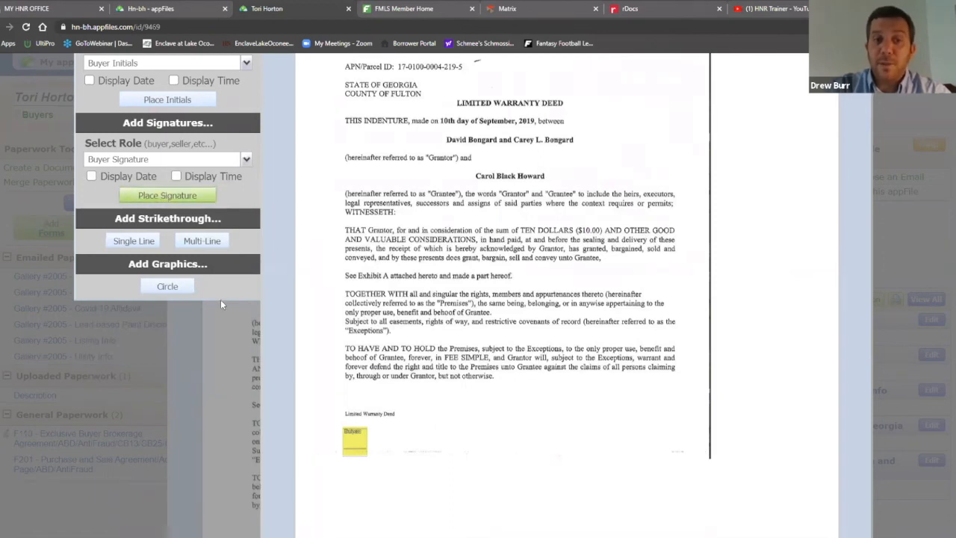
{"action": "left_click", "coordinate": [340, 491]}
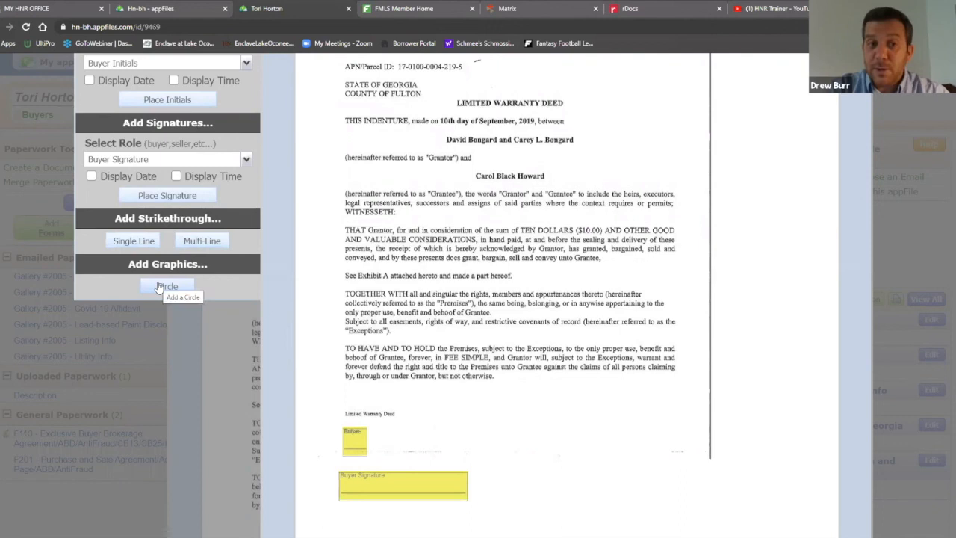
{"action": "scroll", "coordinate": [587, 262], "scroll_direction": "up", "scroll_amount": 3}
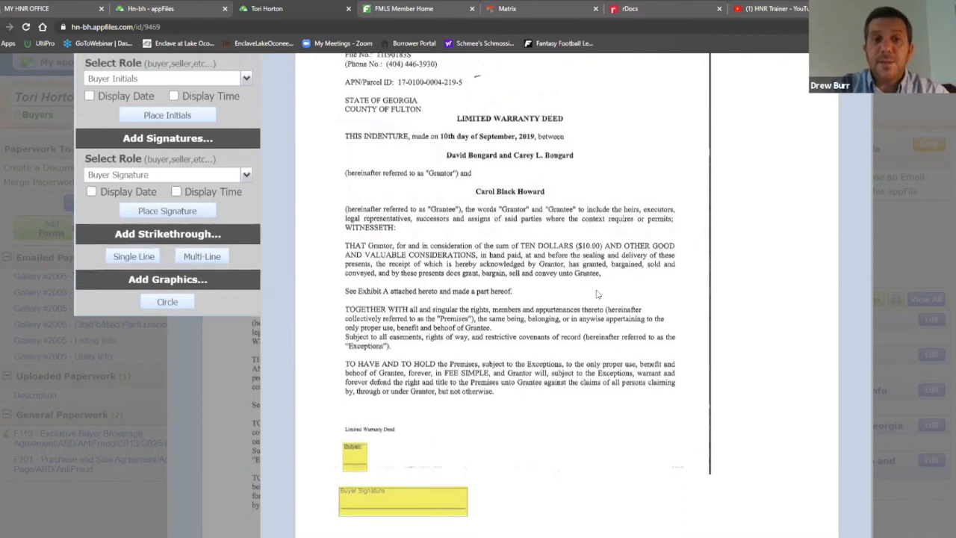
{"action": "scroll", "coordinate": [597, 290], "scroll_direction": "up", "scroll_amount": 2}
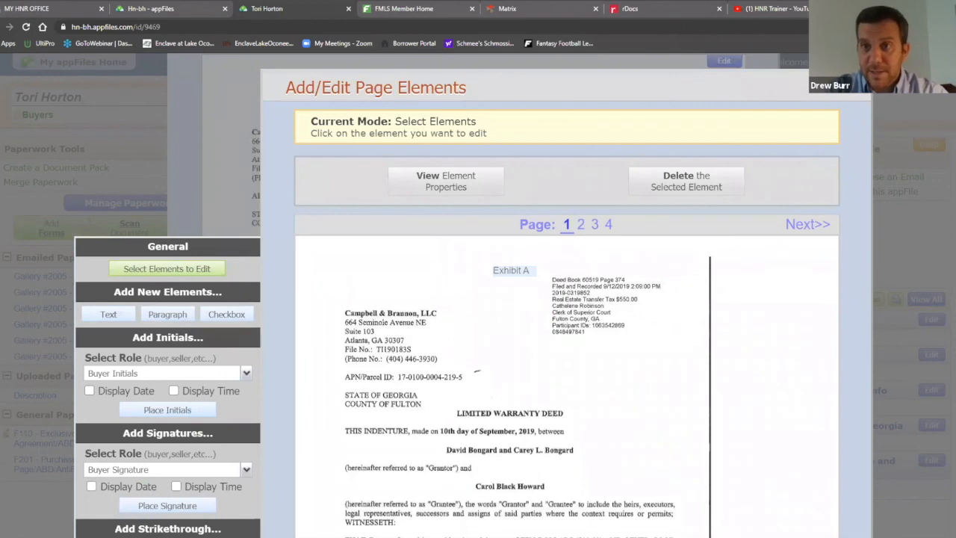
Reduce Chrome's page zoom to 125%
{"action": "left_click", "coordinate": [947, 27]}
{"action": "left_click", "coordinate": [894, 123]}
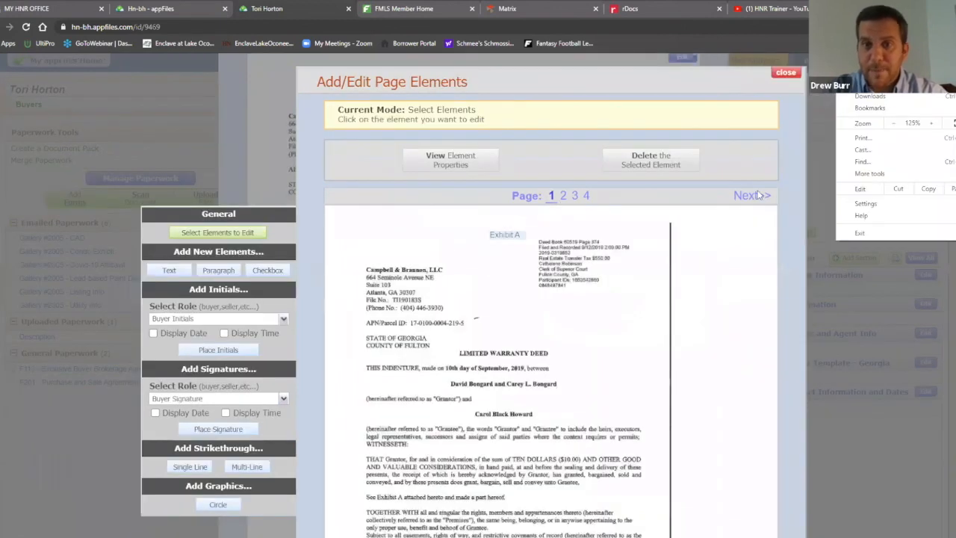
{"action": "left_click", "coordinate": [792, 158]}
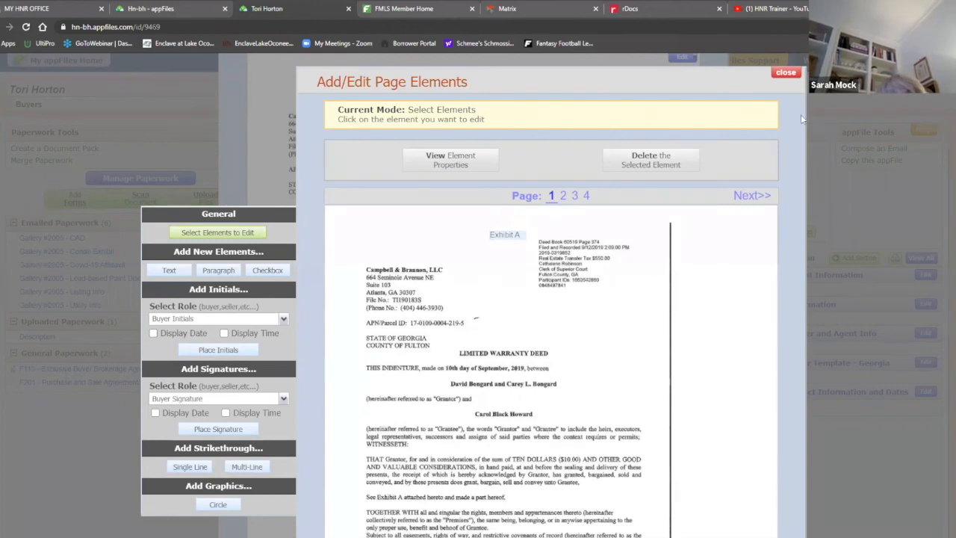
Close the page-element editor, try the buyer initials box, and go back to the deed view
{"action": "left_click", "coordinate": [792, 77]}
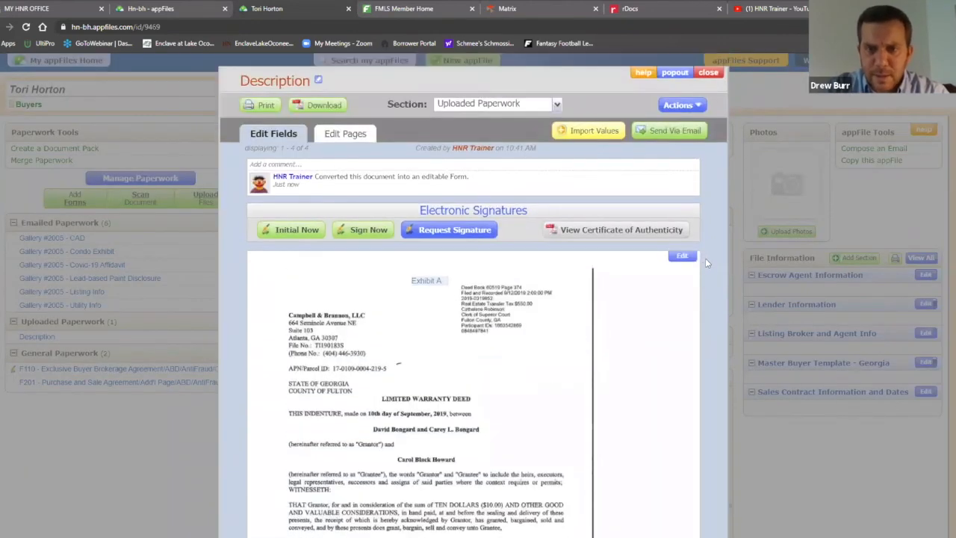
{"action": "scroll", "coordinate": [472, 336], "scroll_direction": "down", "scroll_amount": 5}
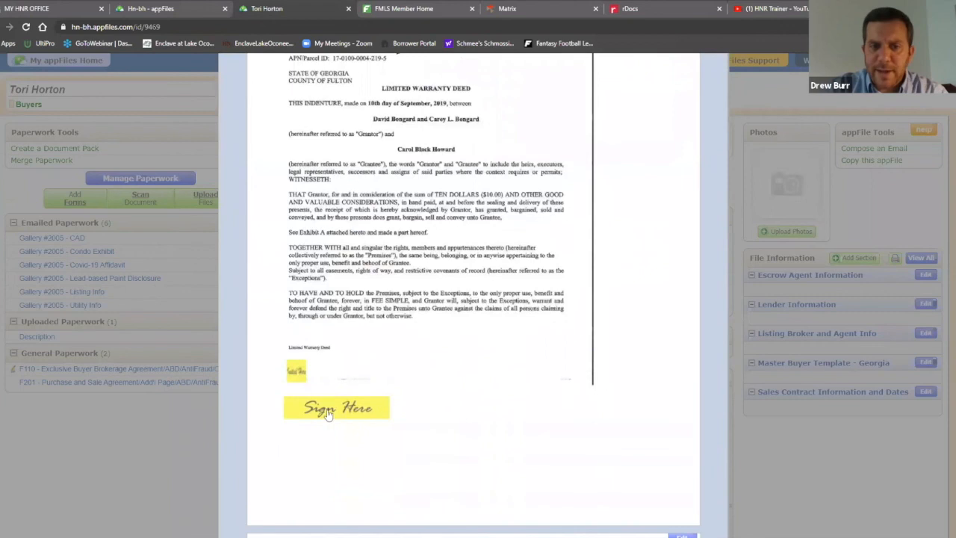
{"action": "left_click", "coordinate": [297, 373]}
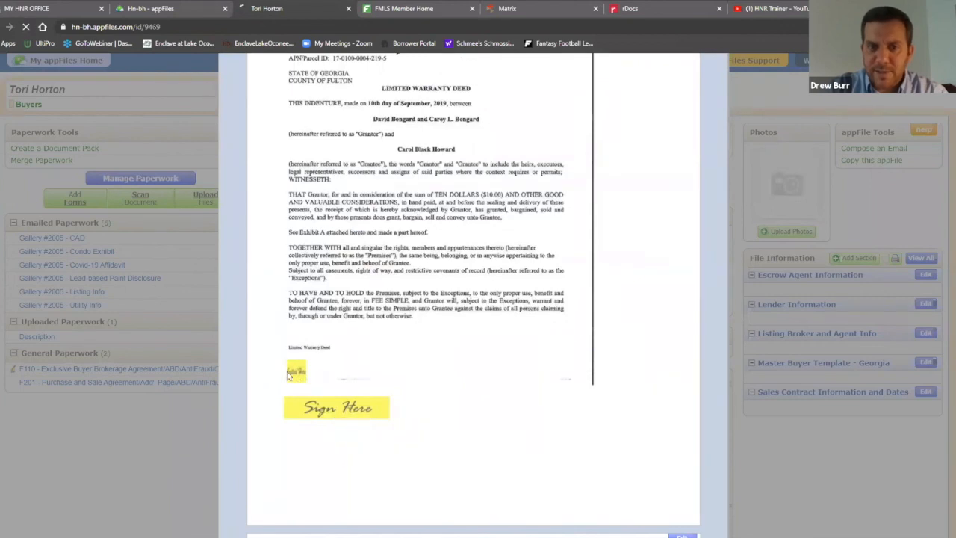
{"action": "left_click", "coordinate": [0, 27]}
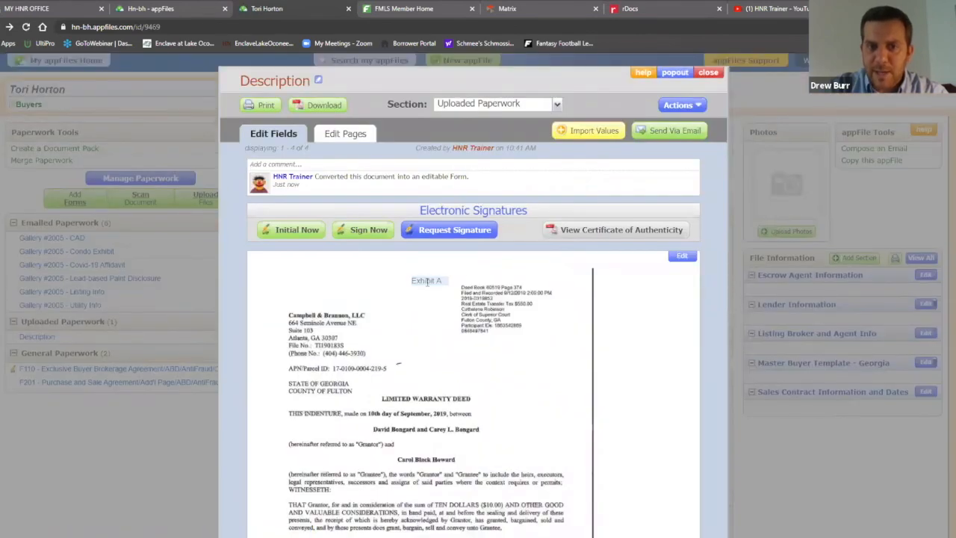
{"action": "scroll", "coordinate": [683, 309], "scroll_direction": "down", "scroll_amount": 5}
{"action": "scroll", "coordinate": [681, 303], "scroll_direction": "up", "scroll_amount": 4}
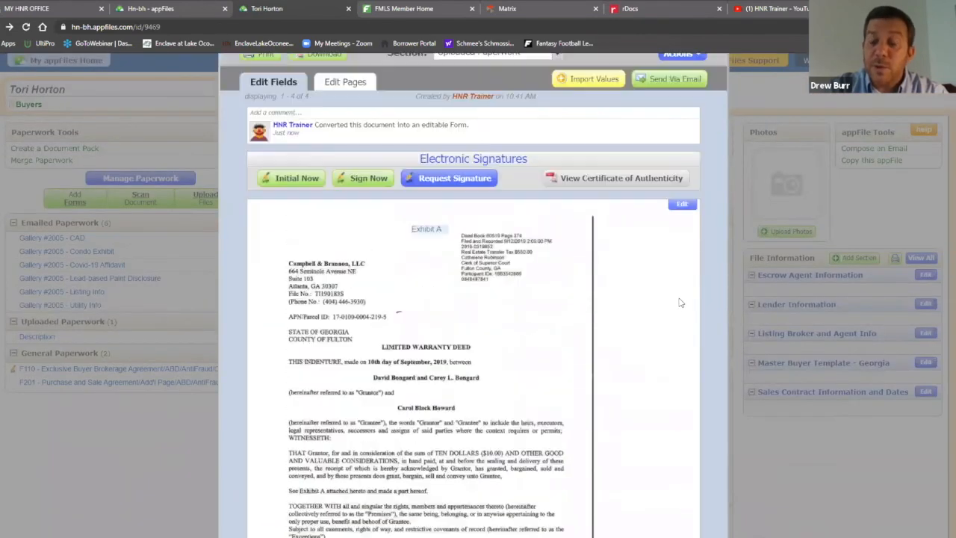
{"action": "scroll", "coordinate": [674, 379], "scroll_direction": "up", "scroll_amount": 1}
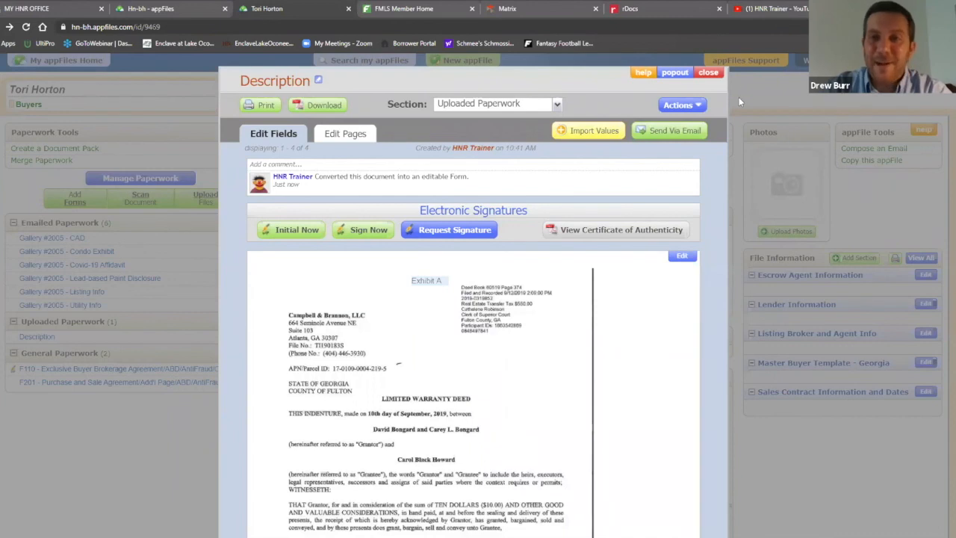
Retitle the Description deed 'Exhibit A - Legal Description', save the title, and close the document
{"action": "left_click", "coordinate": [319, 80]}
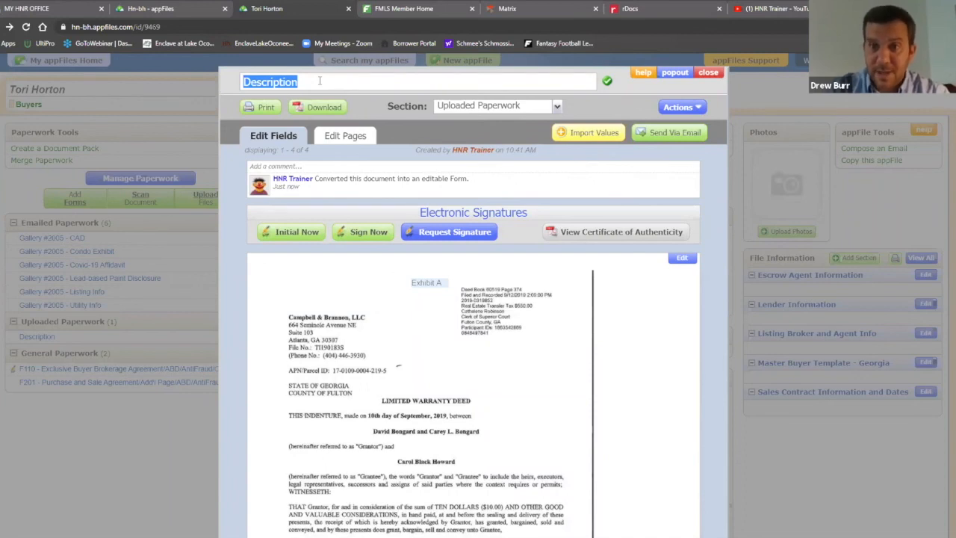
{"action": "type", "text": "Exhibit A - Legall Description"}
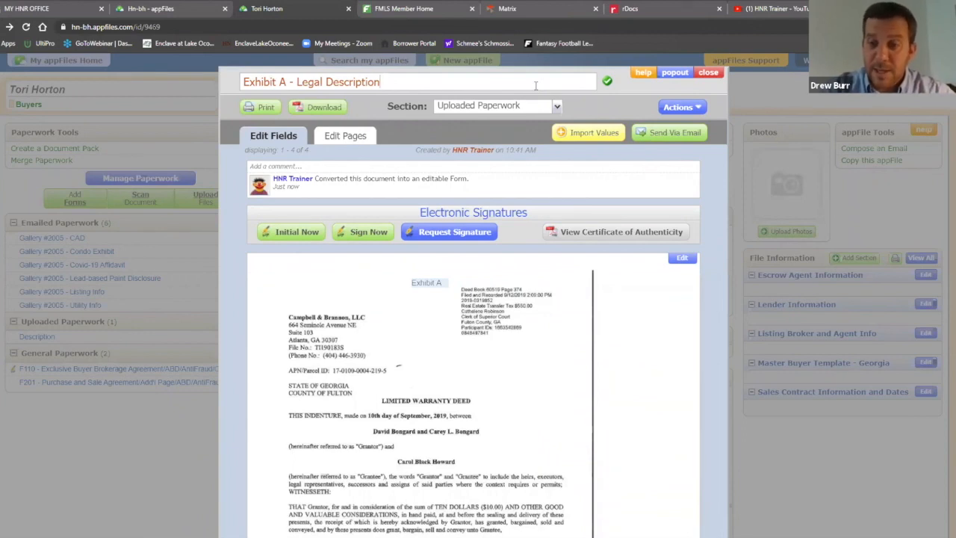
{"action": "left_click", "coordinate": [608, 83]}
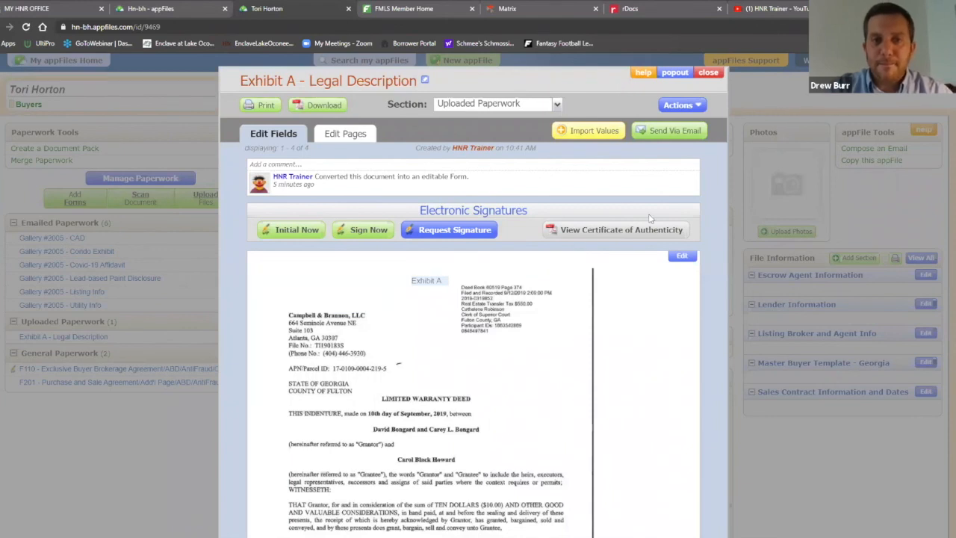
{"action": "scroll", "coordinate": [651, 216], "scroll_direction": "down", "scroll_amount": 5}
{"action": "scroll", "coordinate": [654, 219], "scroll_direction": "up", "scroll_amount": 3}
{"action": "scroll", "coordinate": [654, 218], "scroll_direction": "up", "scroll_amount": 3}
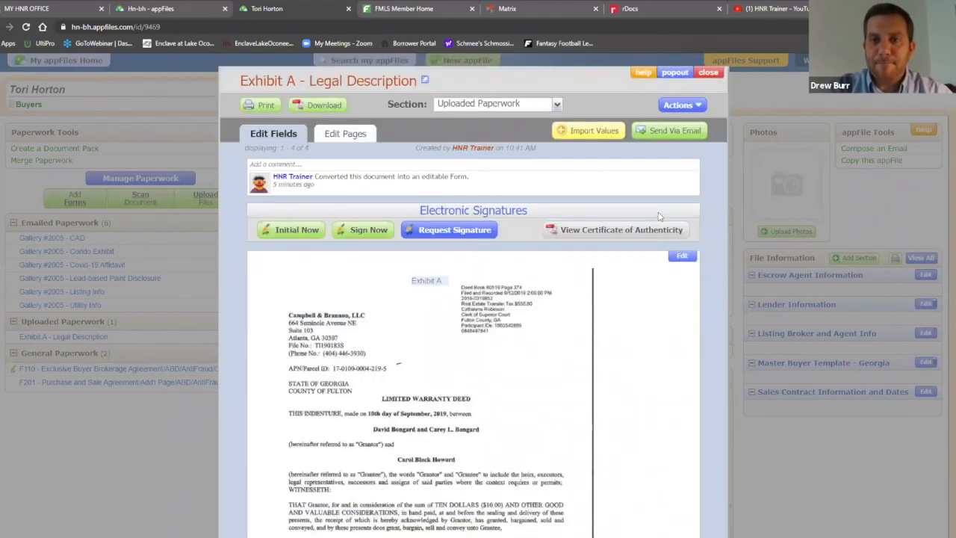
{"action": "left_click", "coordinate": [708, 72]}
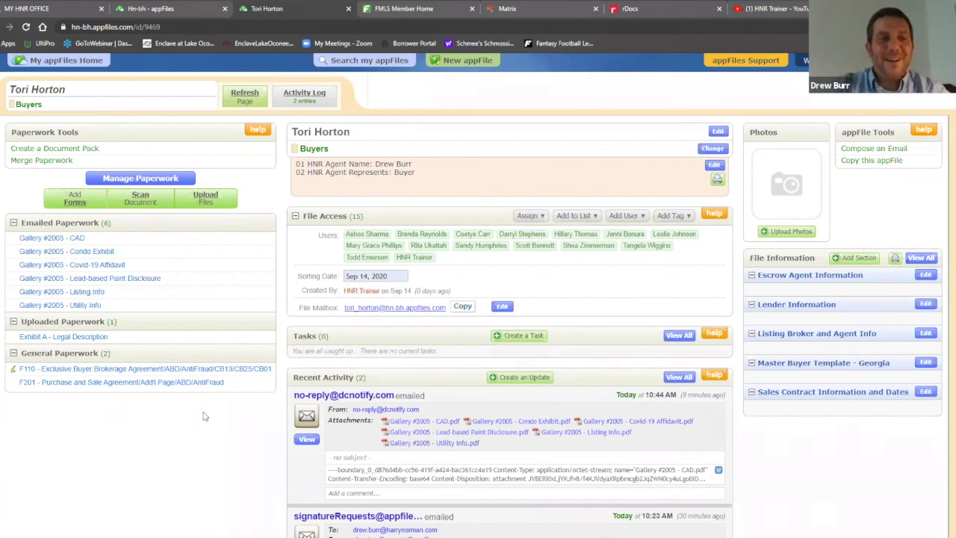
Merge F201 with Exhibit A, Lead-based Paint Disclosure, Listing Info, Utility Info, Covid-19 Affidavit, Condo Exhibit and CAD, with CAD after Utility Info
{"action": "left_click", "coordinate": [27, 161]}
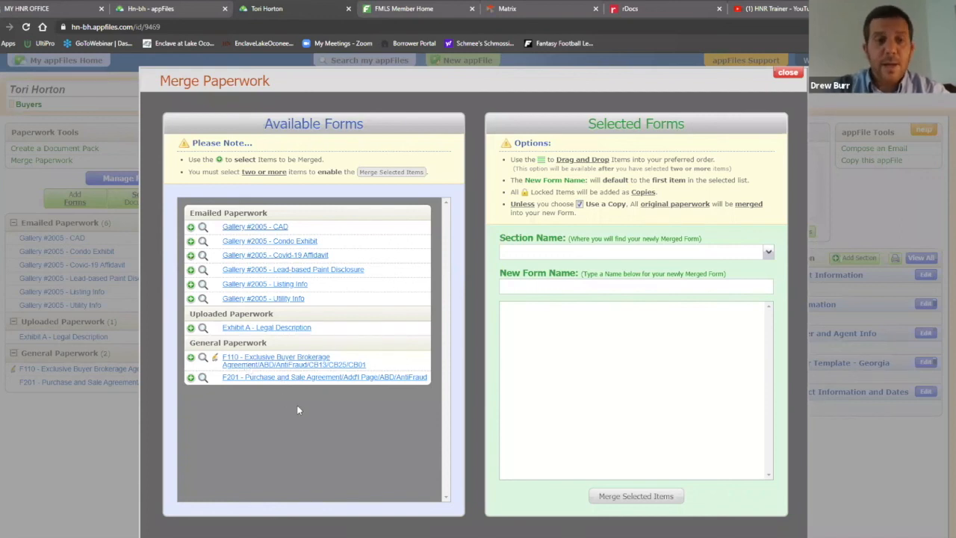
{"action": "left_click", "coordinate": [310, 378]}
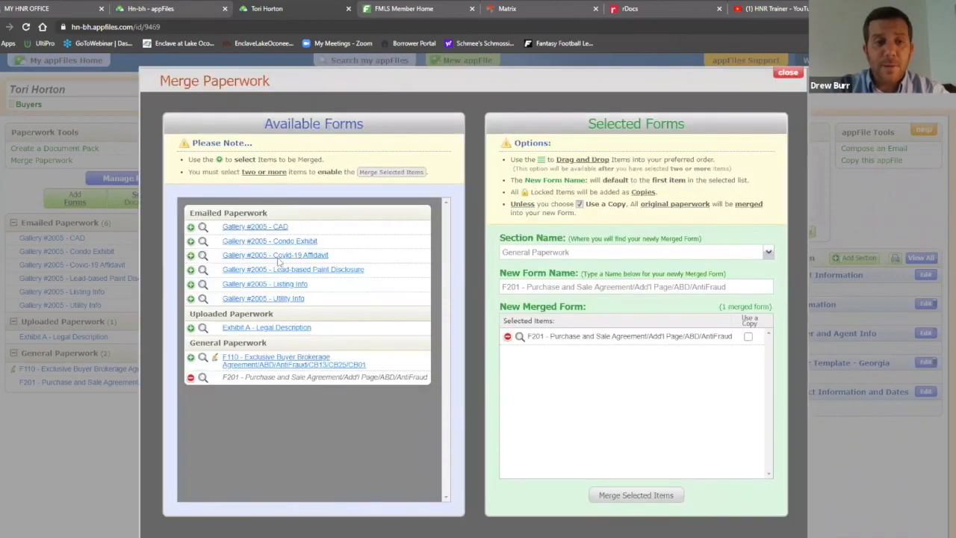
{"action": "left_click", "coordinate": [284, 329]}
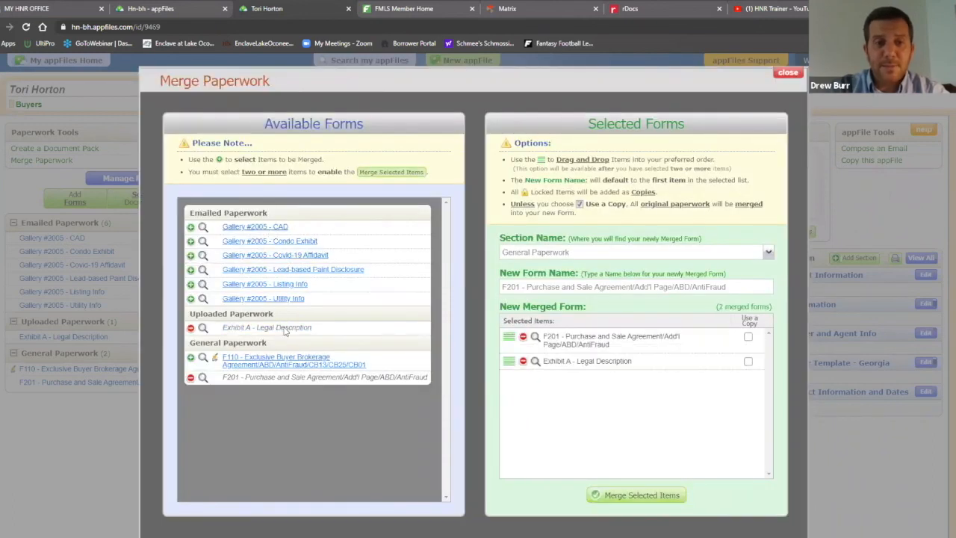
{"action": "left_click", "coordinate": [329, 269]}
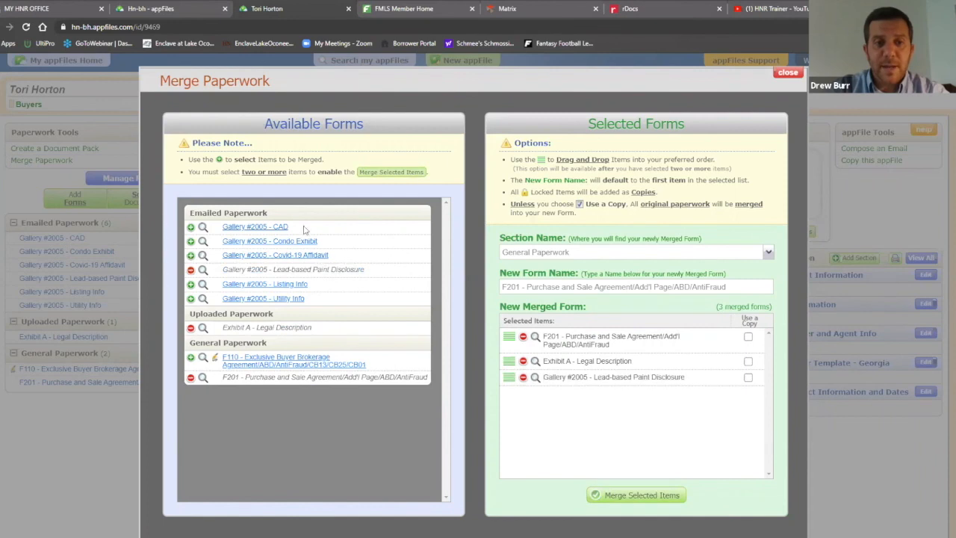
{"action": "left_click", "coordinate": [293, 285]}
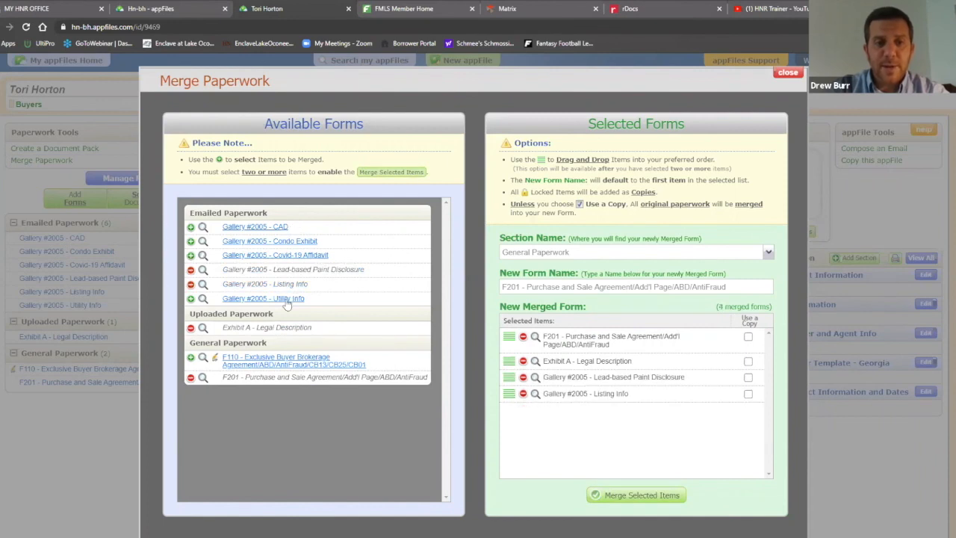
{"action": "left_click", "coordinate": [289, 299]}
{"action": "left_click", "coordinate": [297, 256]}
{"action": "left_click", "coordinate": [269, 241]}
{"action": "left_click", "coordinate": [255, 227]}
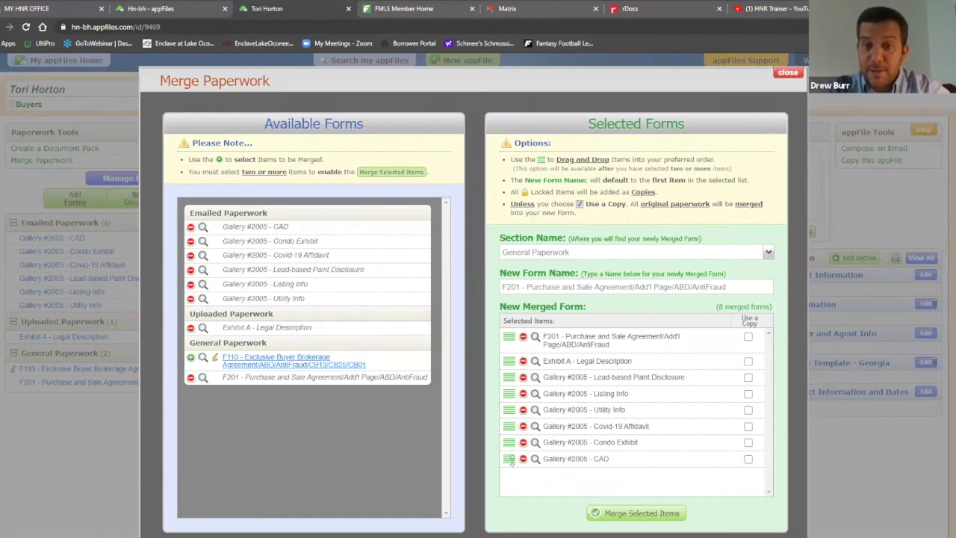
{"action": "left_click_drag", "start_coordinate": [511, 460], "coordinate": [512, 431]}
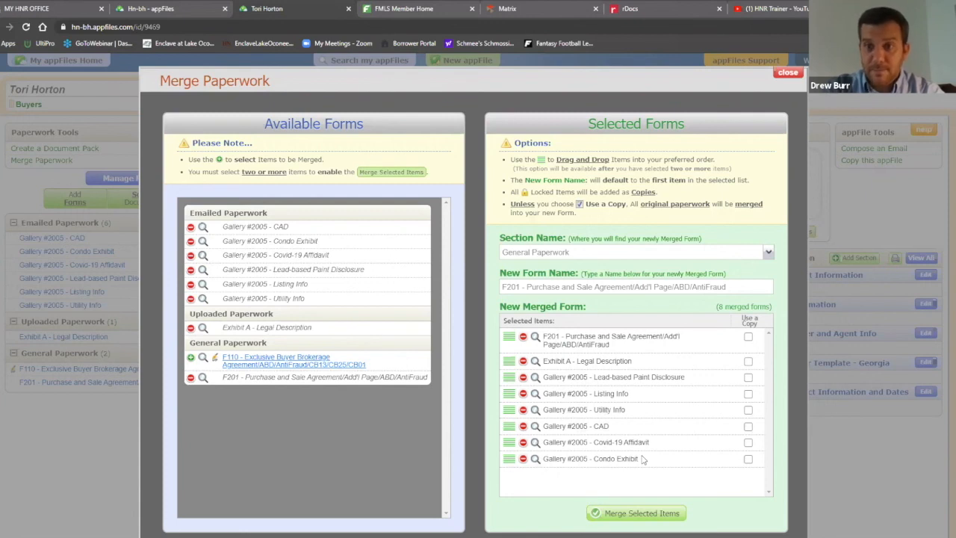
{"action": "left_click", "coordinate": [631, 514]}
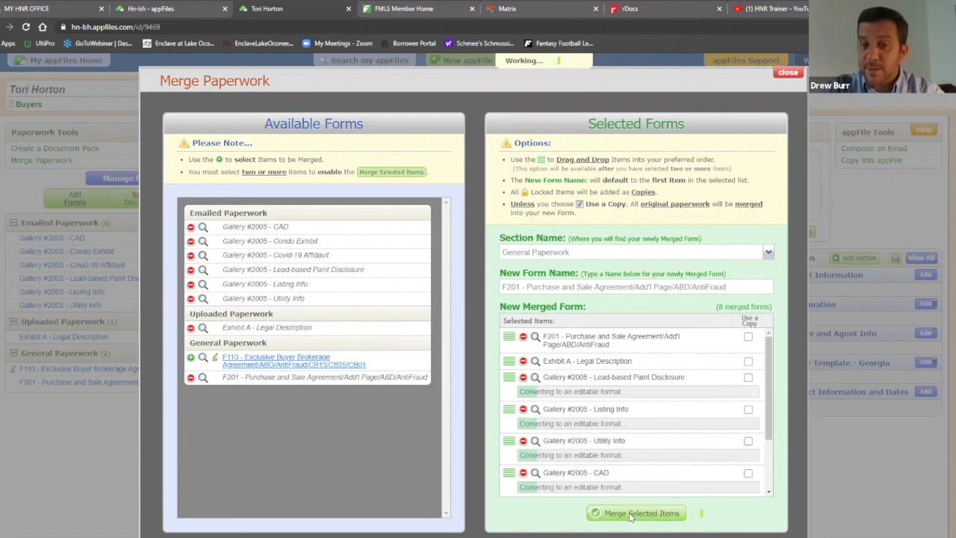
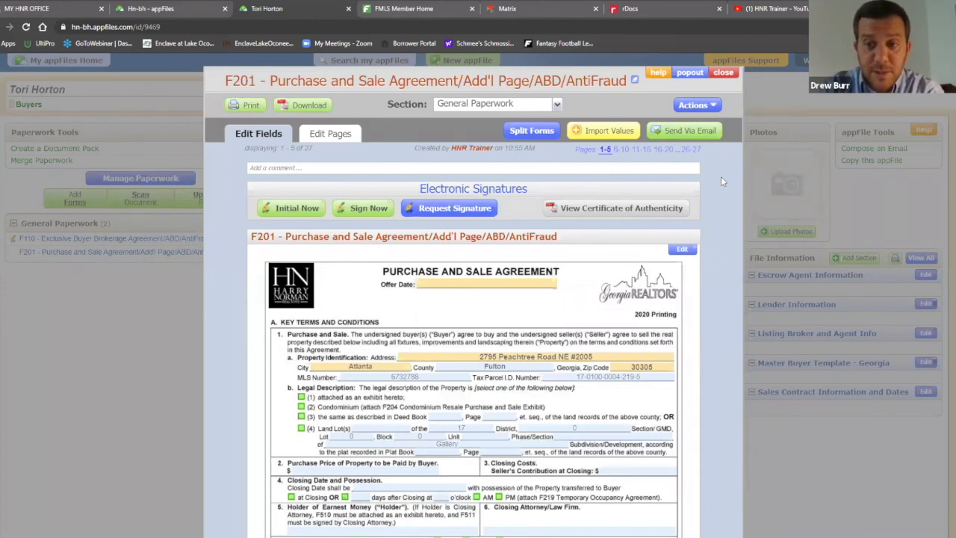
Try emailing the F201 viewer as a PDF, then bring up its Split Forms list
{"action": "left_click", "coordinate": [691, 135]}
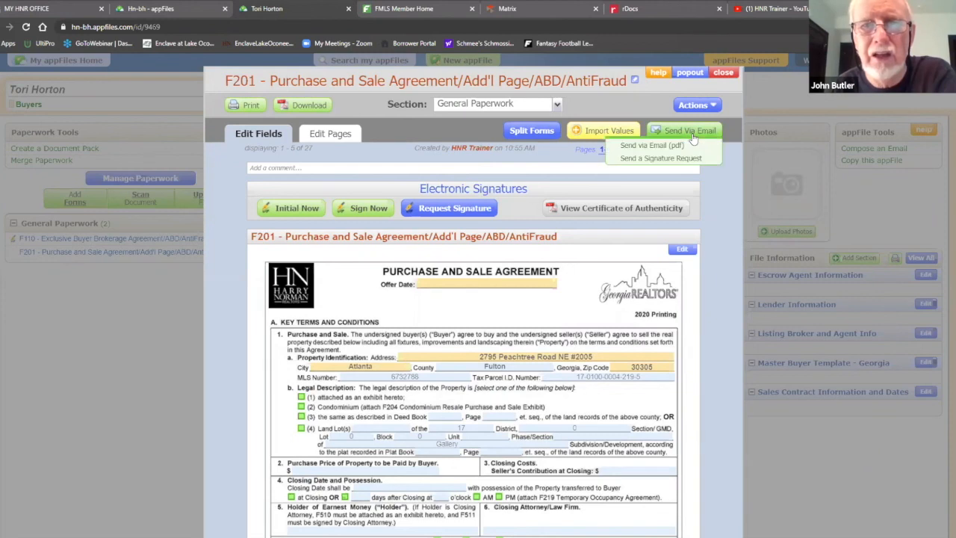
{"action": "left_click", "coordinate": [652, 145]}
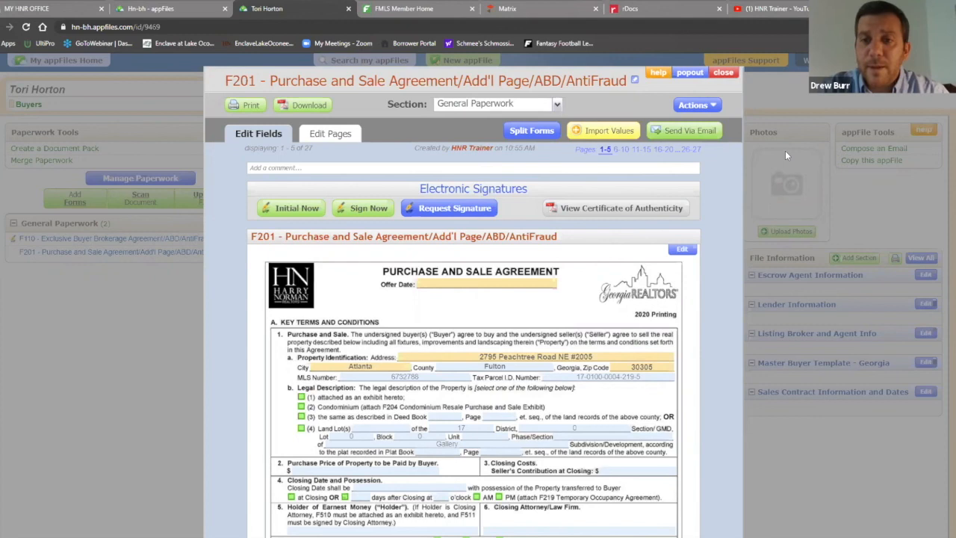
{"action": "scroll", "coordinate": [770, 136], "scroll_direction": "down", "scroll_amount": 3}
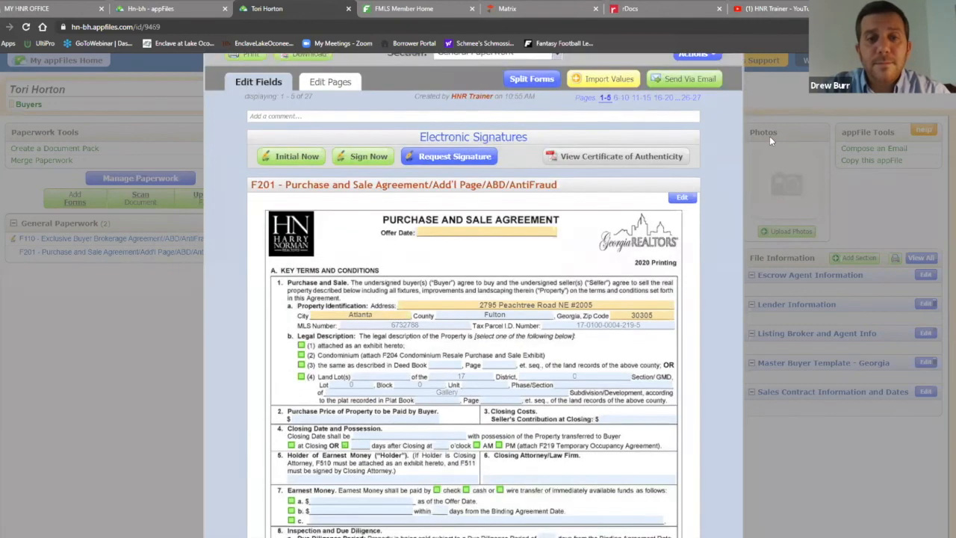
{"action": "scroll", "coordinate": [768, 136], "scroll_direction": "up", "scroll_amount": 3}
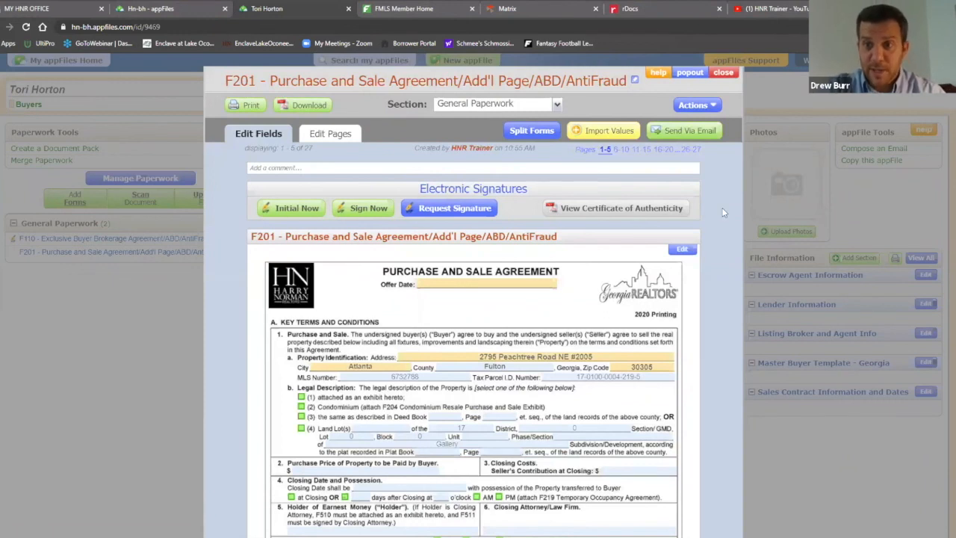
{"action": "left_click", "coordinate": [531, 133]}
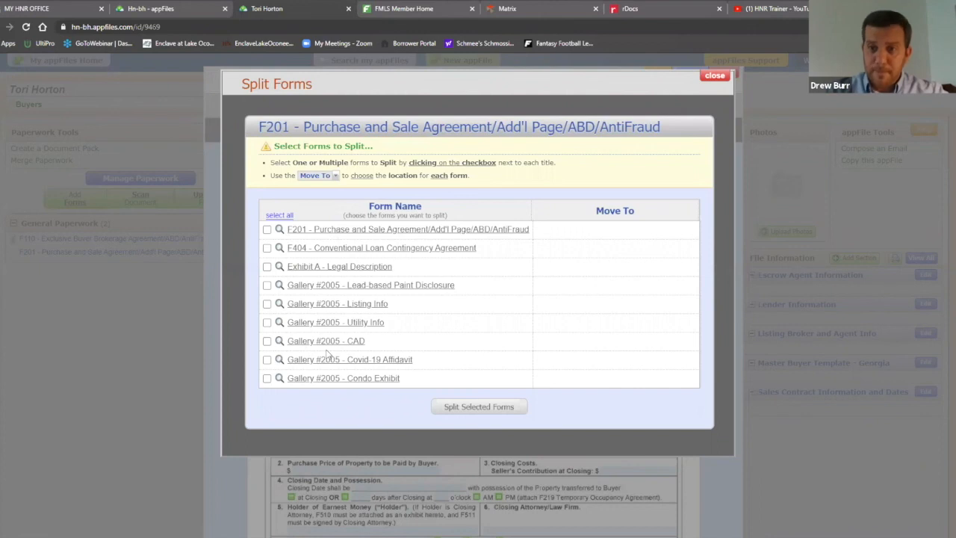
Select all forms in the F201 packet, split them into separate documents, and confirm
{"action": "left_click", "coordinate": [267, 230]}
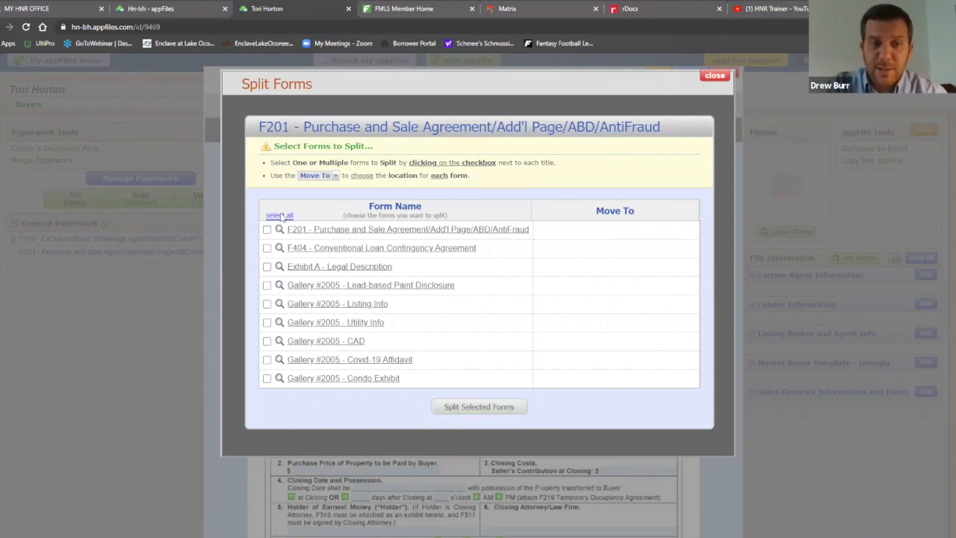
{"action": "left_click", "coordinate": [280, 215]}
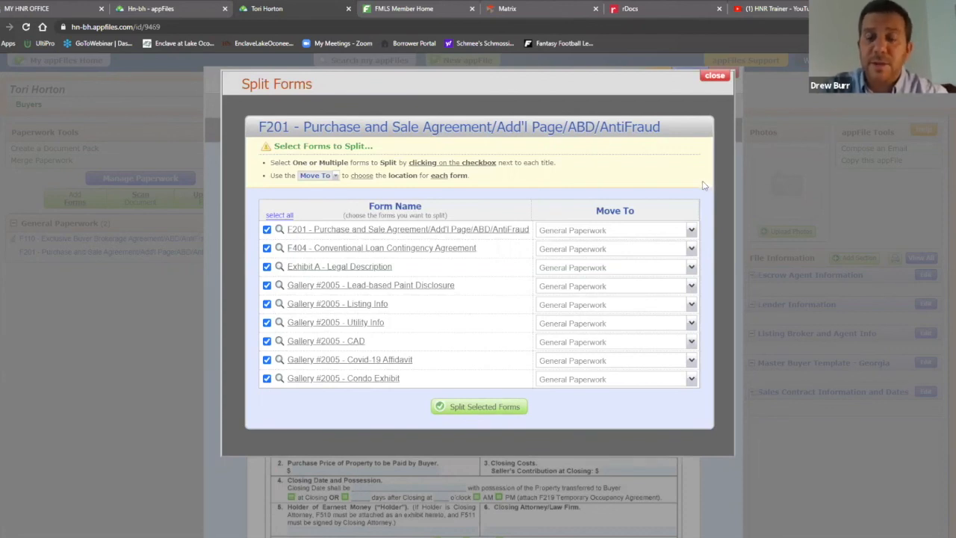
{"action": "left_click", "coordinate": [480, 411]}
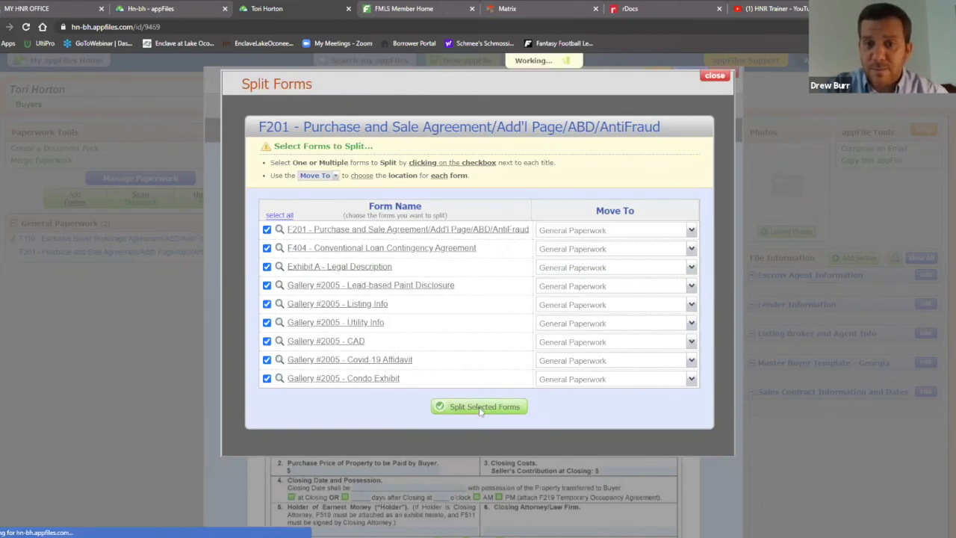
{"action": "left_click", "coordinate": [575, 89]}
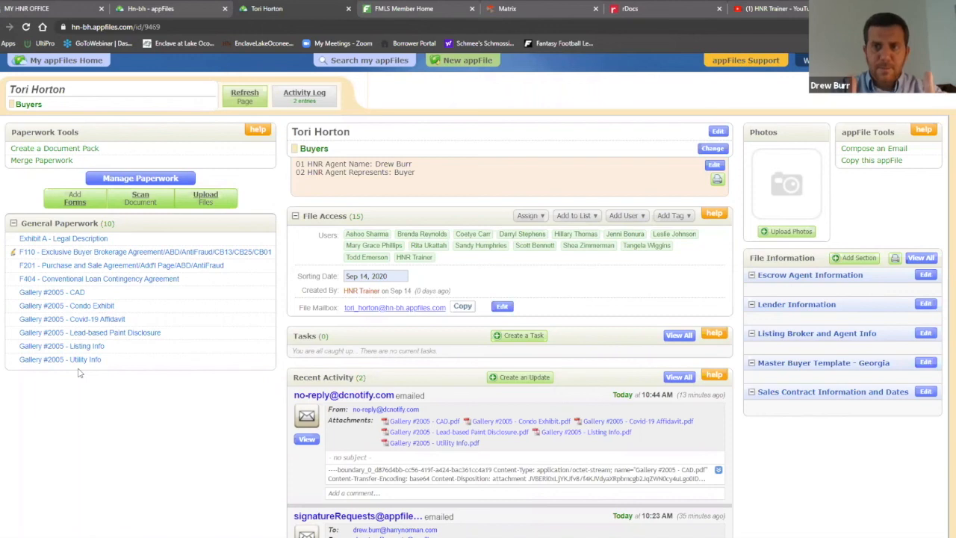
Merge F201, F404, Exhibit A, Lead-based Paint, CAD, Condo Exhibit, Listing Info and Utility Info
{"action": "left_click", "coordinate": [55, 165]}
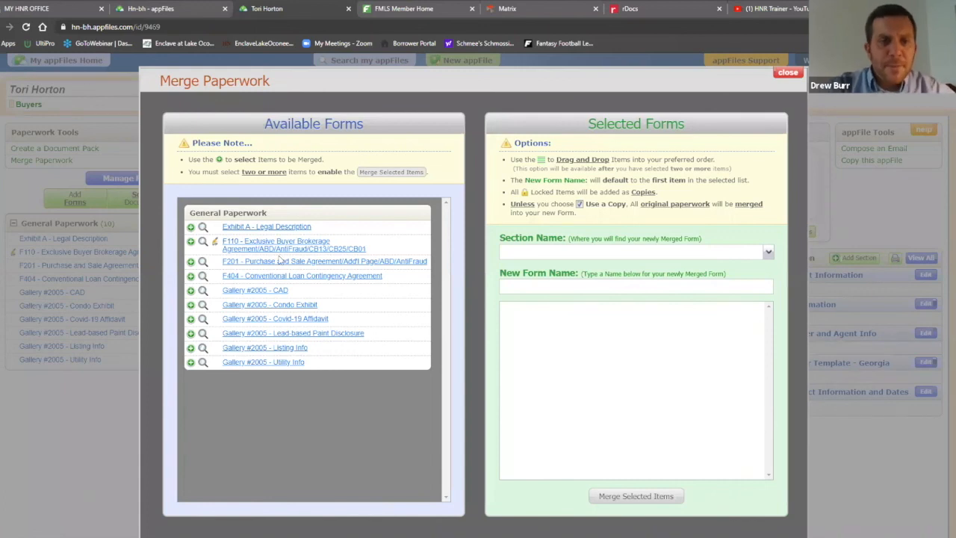
{"action": "left_click", "coordinate": [191, 262]}
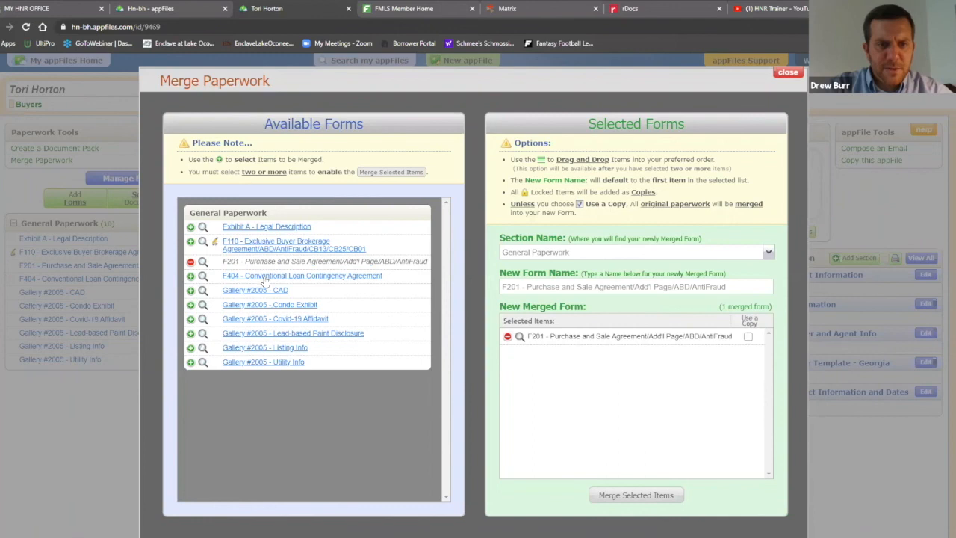
{"action": "left_click", "coordinate": [266, 276]}
{"action": "left_click", "coordinate": [287, 227]}
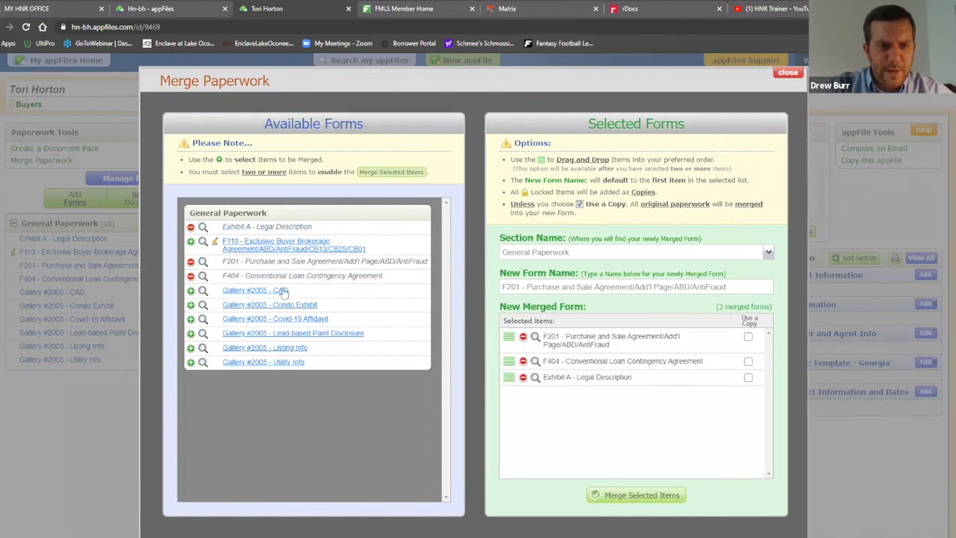
{"action": "left_click", "coordinate": [284, 333]}
{"action": "left_click", "coordinate": [282, 290]}
{"action": "left_click", "coordinate": [282, 305]}
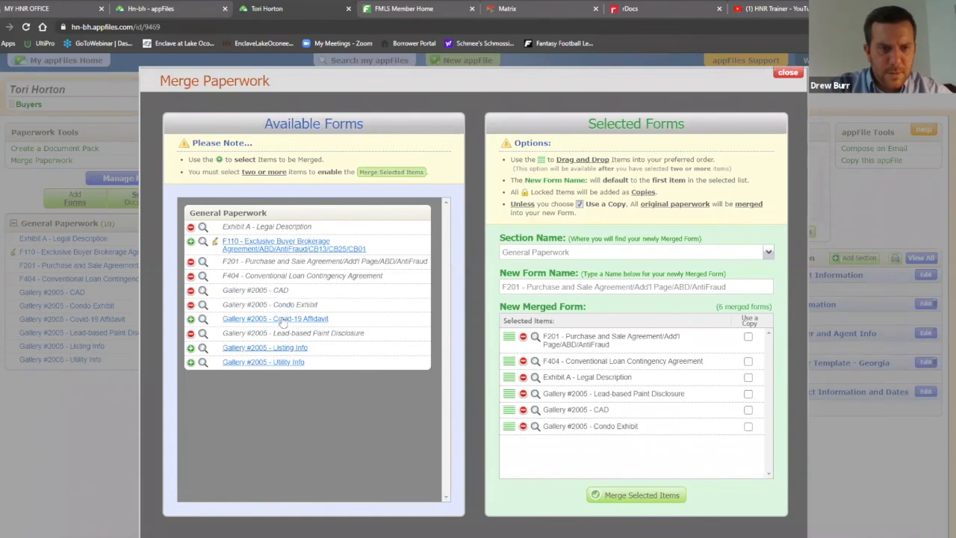
{"action": "left_click", "coordinate": [277, 349]}
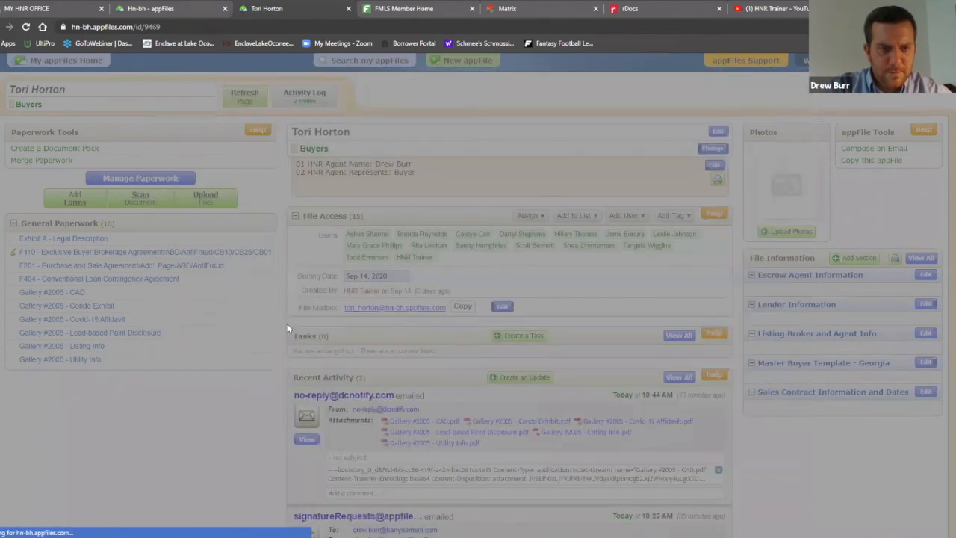
{"action": "left_click", "coordinate": [280, 362]}
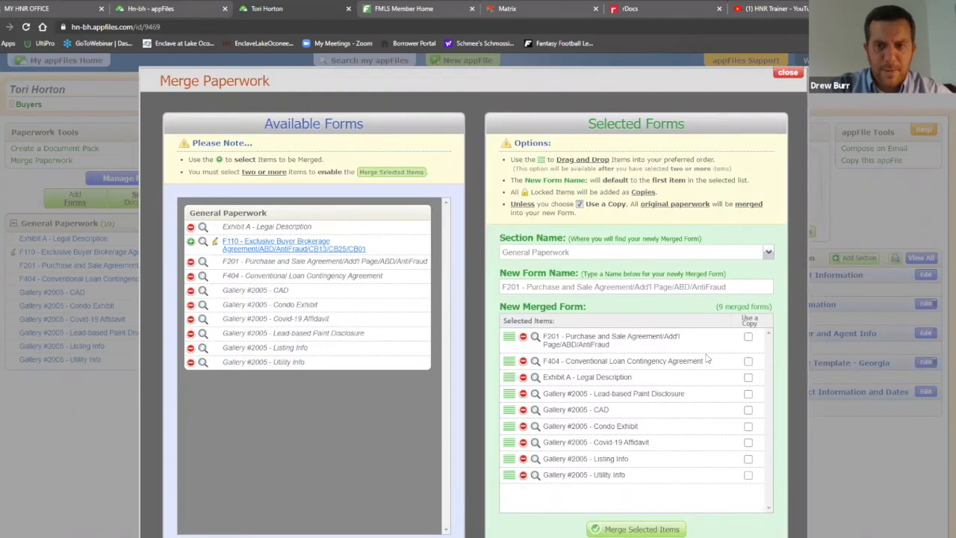
{"action": "scroll", "coordinate": [710, 356], "scroll_direction": "down", "scroll_amount": 1}
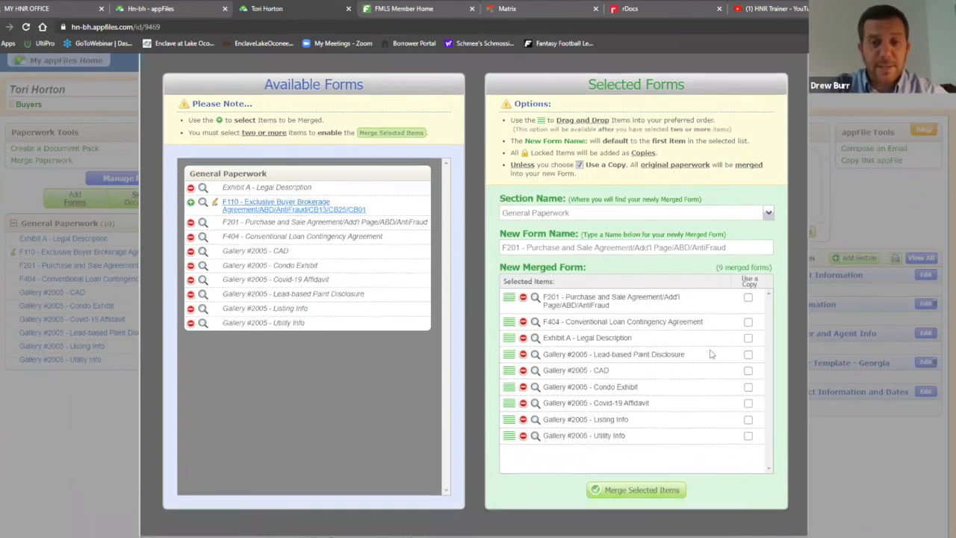
{"action": "left_click", "coordinate": [647, 484]}
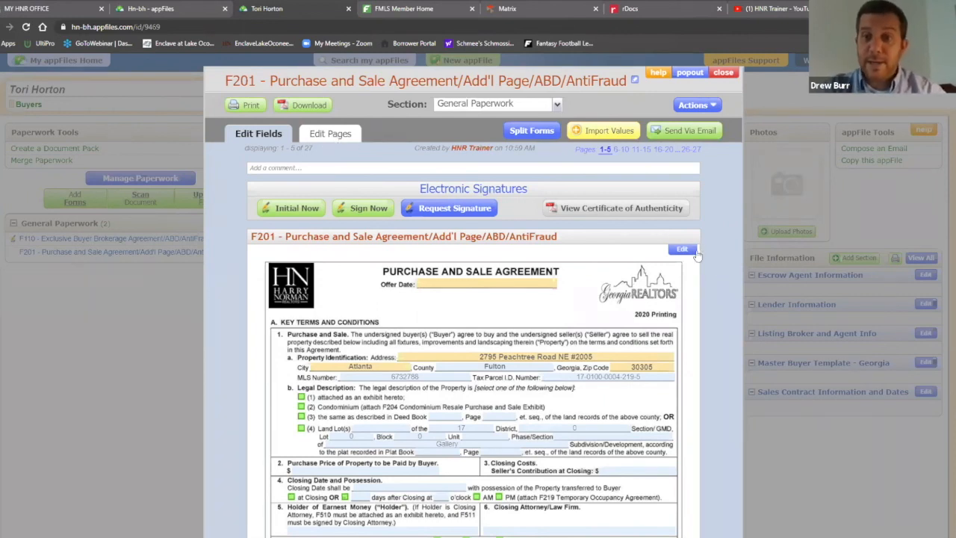
Review the merged F201's 27 page thumbnails, grouped by form such as F404 and Exhibit A
{"action": "left_click", "coordinate": [340, 139]}
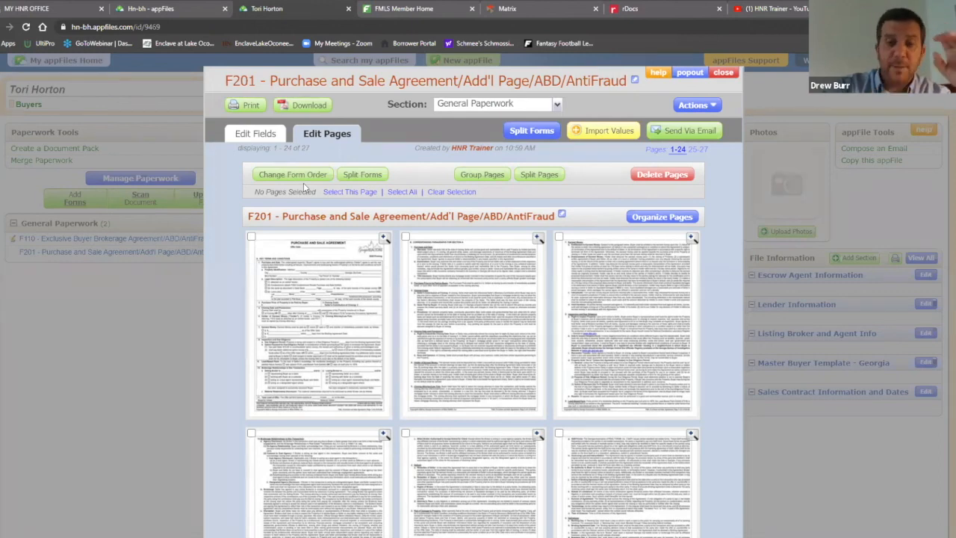
{"action": "scroll", "coordinate": [548, 298], "scroll_direction": "down", "scroll_amount": 7}
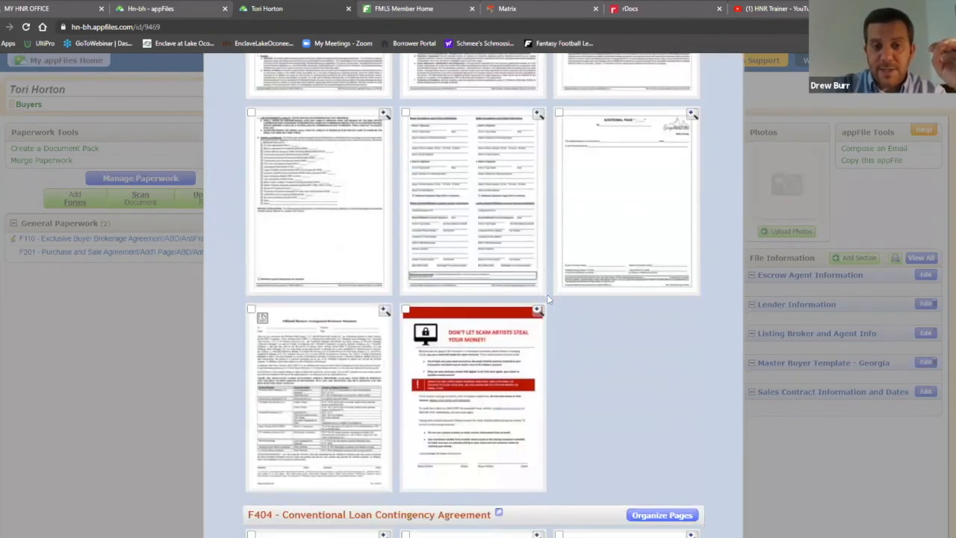
{"action": "scroll", "coordinate": [547, 299], "scroll_direction": "down", "scroll_amount": 2}
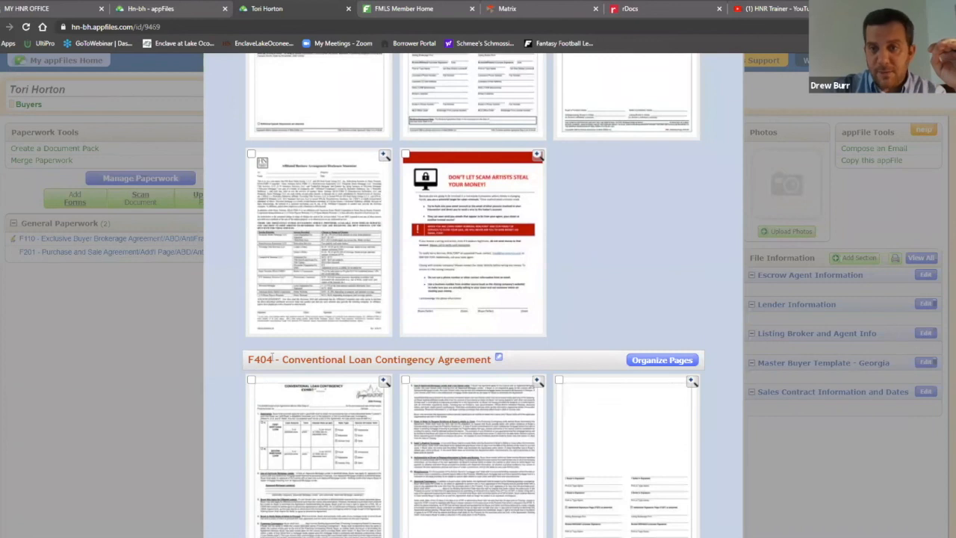
{"action": "scroll", "coordinate": [442, 336], "scroll_direction": "down", "scroll_amount": 7}
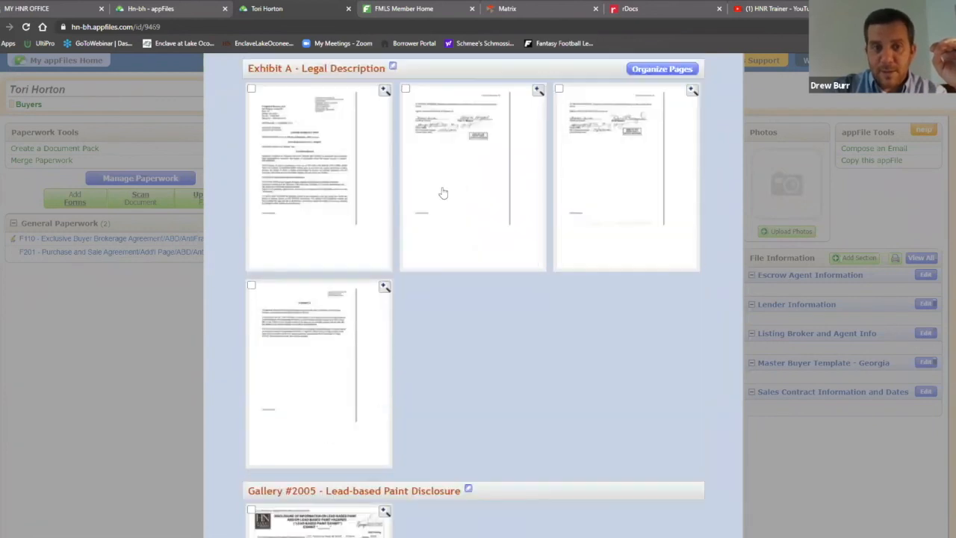
{"action": "scroll", "coordinate": [344, 186], "scroll_direction": "up", "scroll_amount": 1}
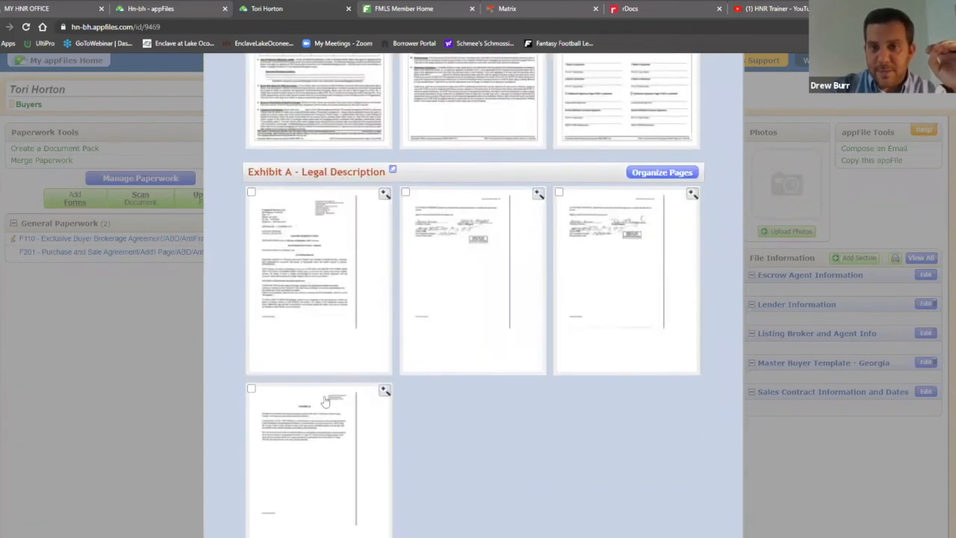
{"action": "scroll", "coordinate": [723, 265], "scroll_direction": "up", "scroll_amount": 7}
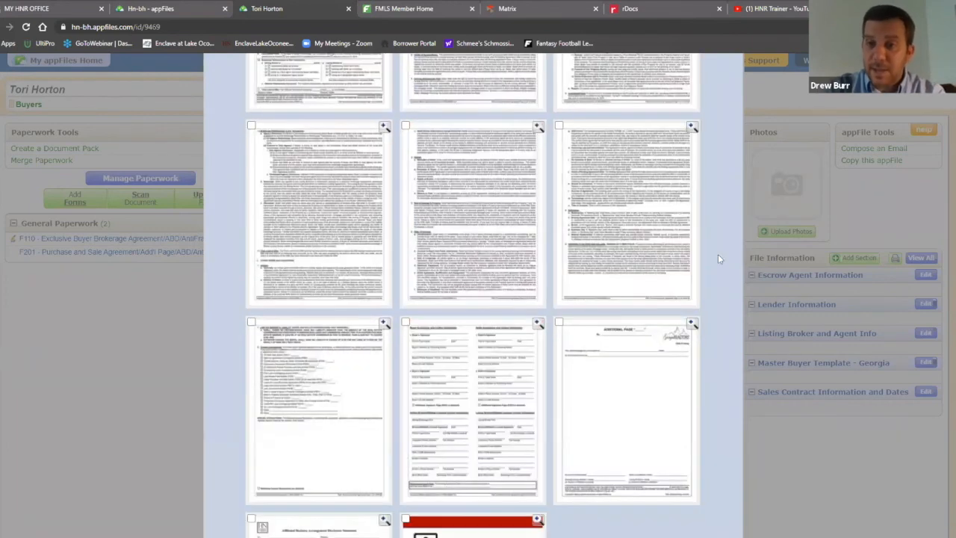
{"action": "scroll", "coordinate": [718, 259], "scroll_direction": "up", "scroll_amount": 5}
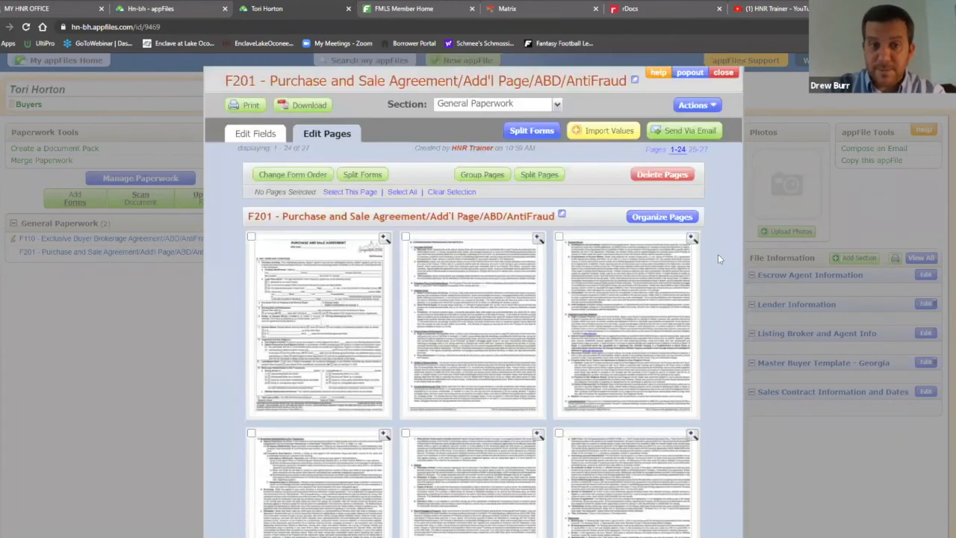
Move Utility Info above Listing Info among the Gallery #2005 forms and save the order
{"action": "left_click", "coordinate": [276, 178]}
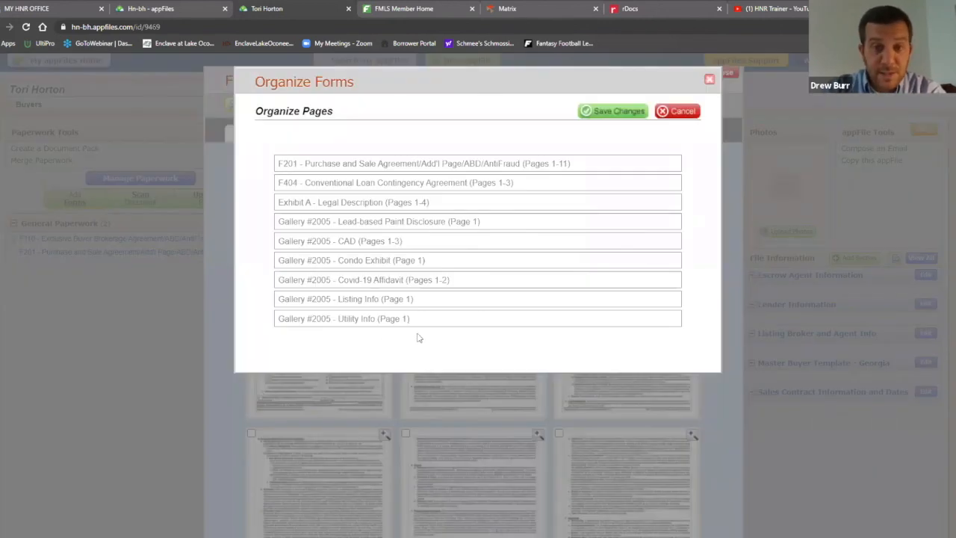
{"action": "left_click_drag", "start_coordinate": [389, 320], "coordinate": [401, 260]}
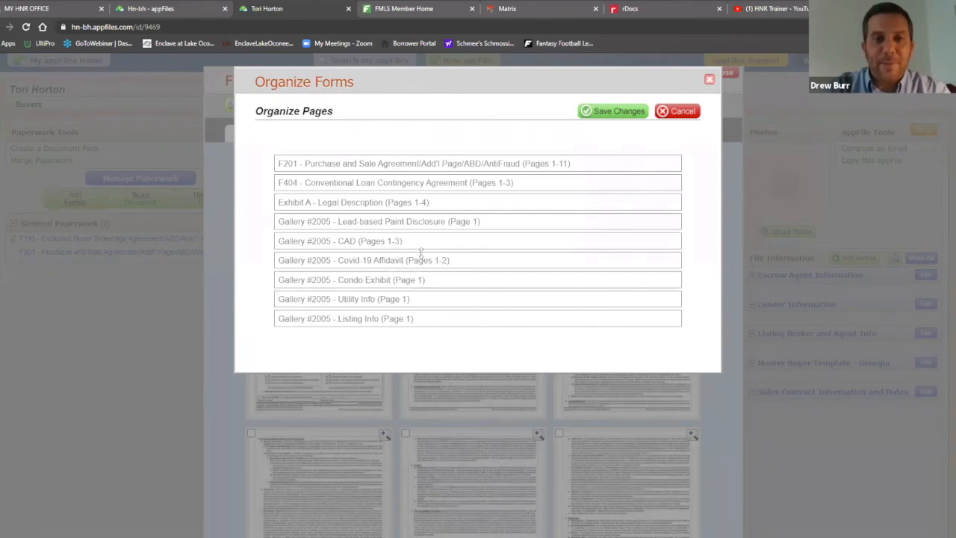
{"action": "left_click_drag", "start_coordinate": [390, 318], "coordinate": [418, 301]}
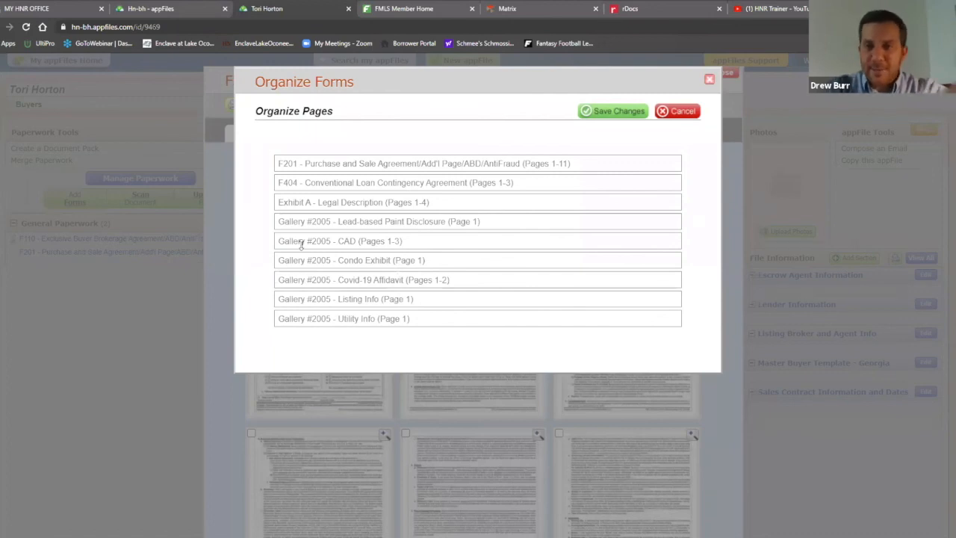
{"action": "left_click_drag", "start_coordinate": [360, 326], "coordinate": [384, 261]}
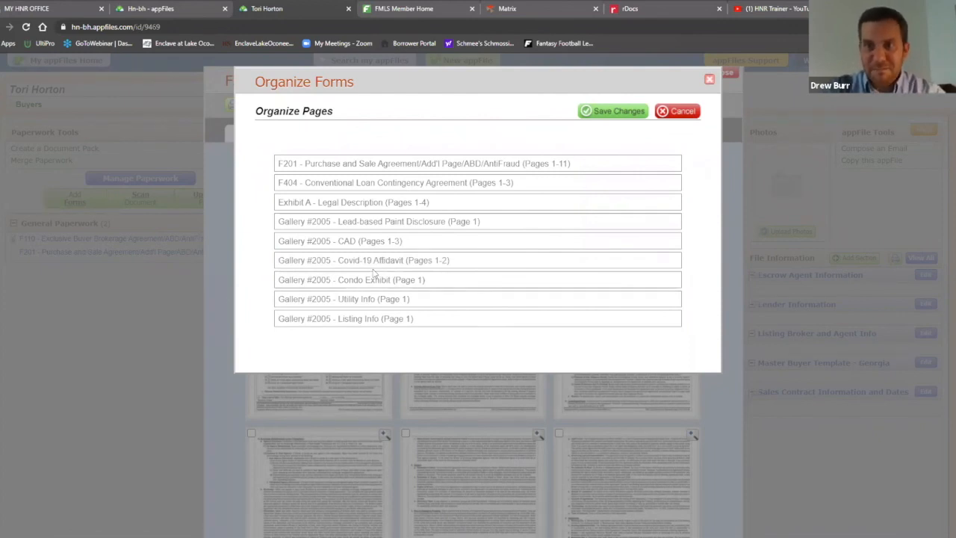
{"action": "left_click", "coordinate": [614, 112]}
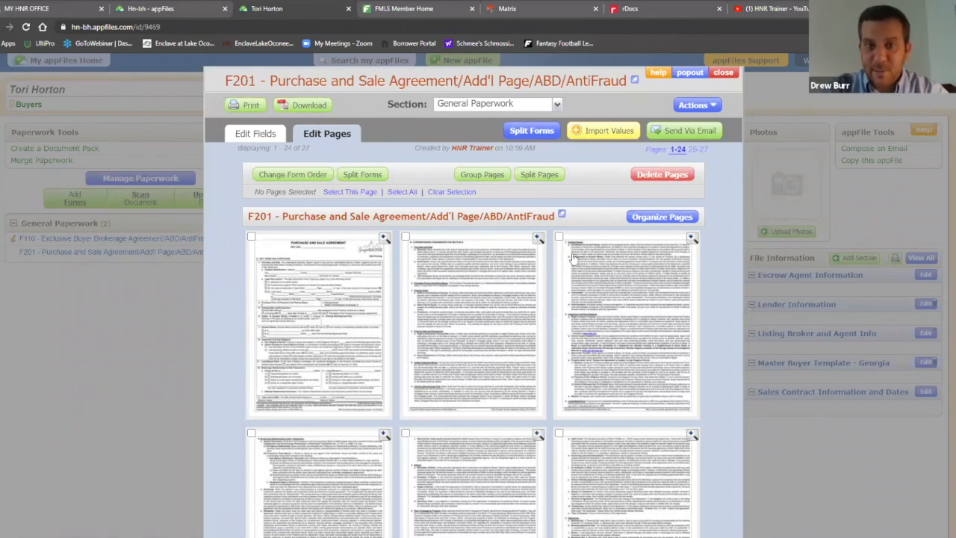
{"action": "scroll", "coordinate": [717, 257], "scroll_direction": "down", "scroll_amount": 12}
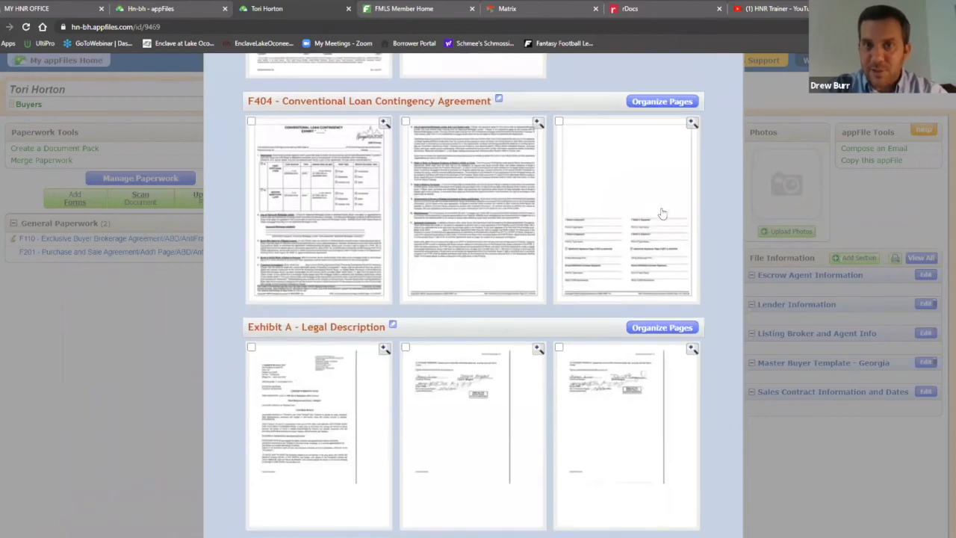
{"action": "scroll", "coordinate": [665, 216], "scroll_direction": "up", "scroll_amount": 1}
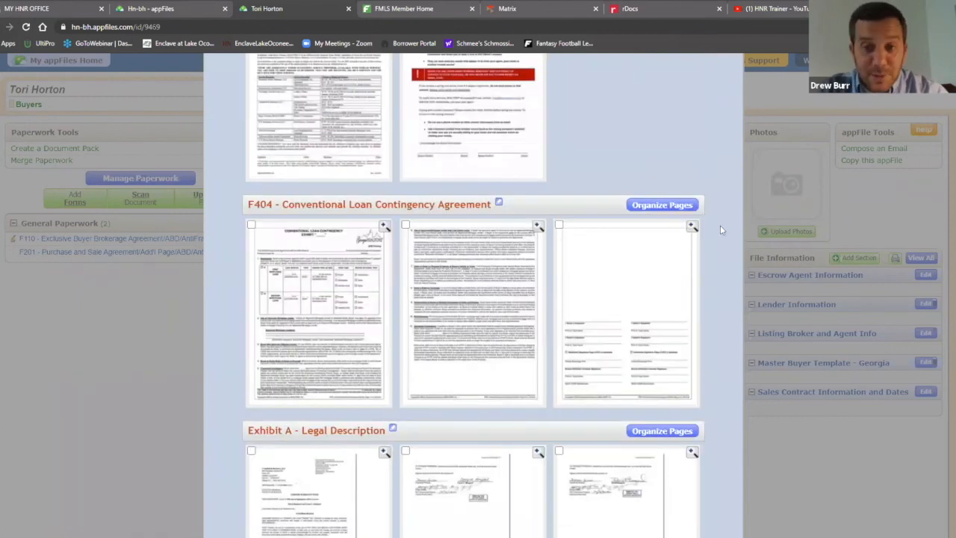
{"action": "left_click", "coordinate": [664, 207]}
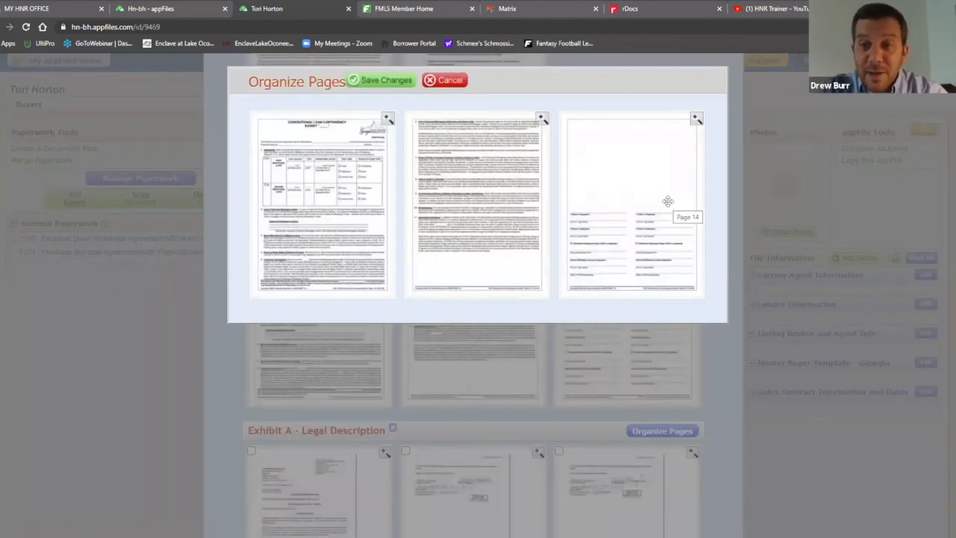
{"action": "mouse_move", "coordinate": [595, 192]}
{"action": "left_mouse_down"}
{"action": "mouse_move", "coordinate": [493, 182]}
{"action": "mouse_move", "coordinate": [472, 216]}
{"action": "left_mouse_up"}
{"action": "left_click_drag", "start_coordinate": [588, 186], "coordinate": [474, 189]}
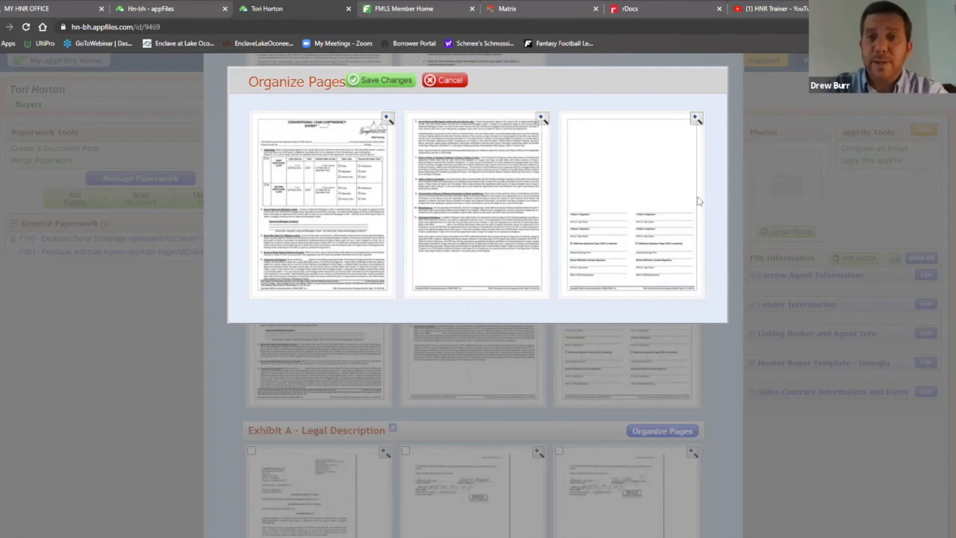
{"action": "left_click", "coordinate": [446, 80]}
{"action": "scroll", "coordinate": [602, 209], "scroll_direction": "up", "scroll_amount": 15}
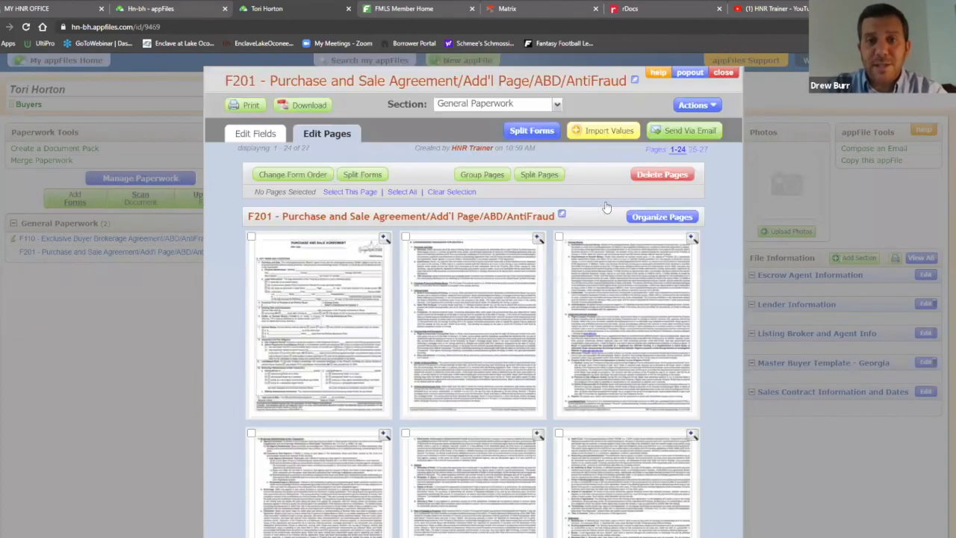
Switch the F201 packet to its form-fields view showing the first pages and signature options
{"action": "left_click", "coordinate": [256, 135]}
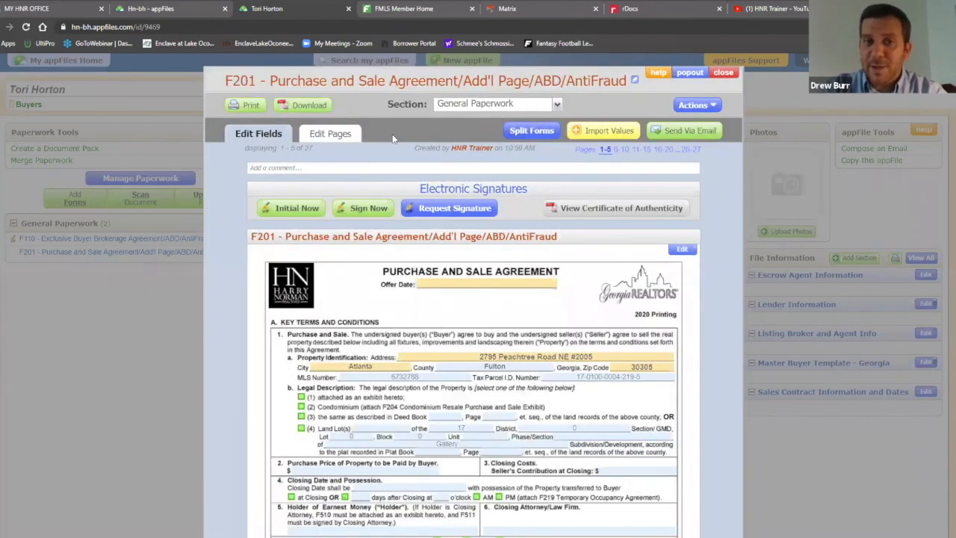
{"action": "left_click", "coordinate": [333, 135]}
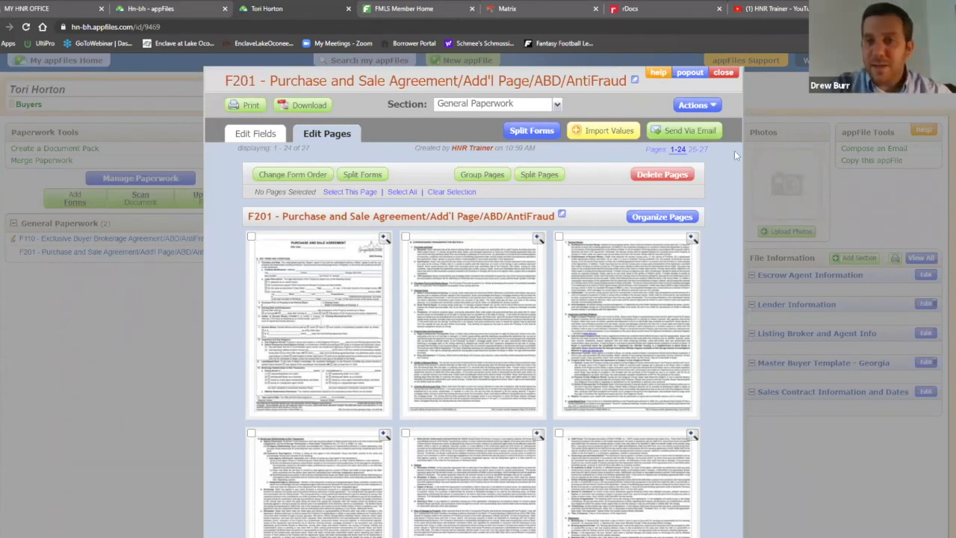
{"action": "left_click", "coordinate": [256, 138]}
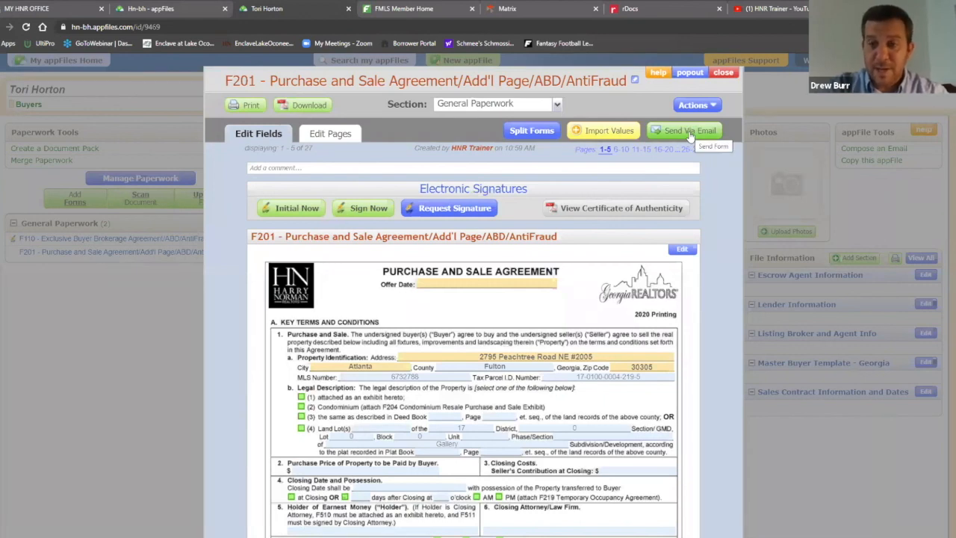
{"action": "left_click", "coordinate": [690, 133]}
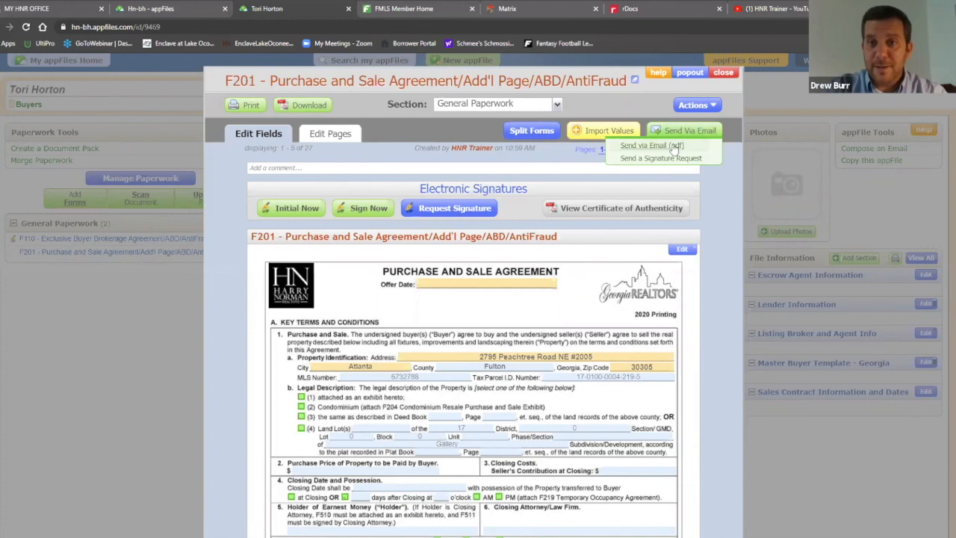
{"action": "left_click", "coordinate": [674, 147]}
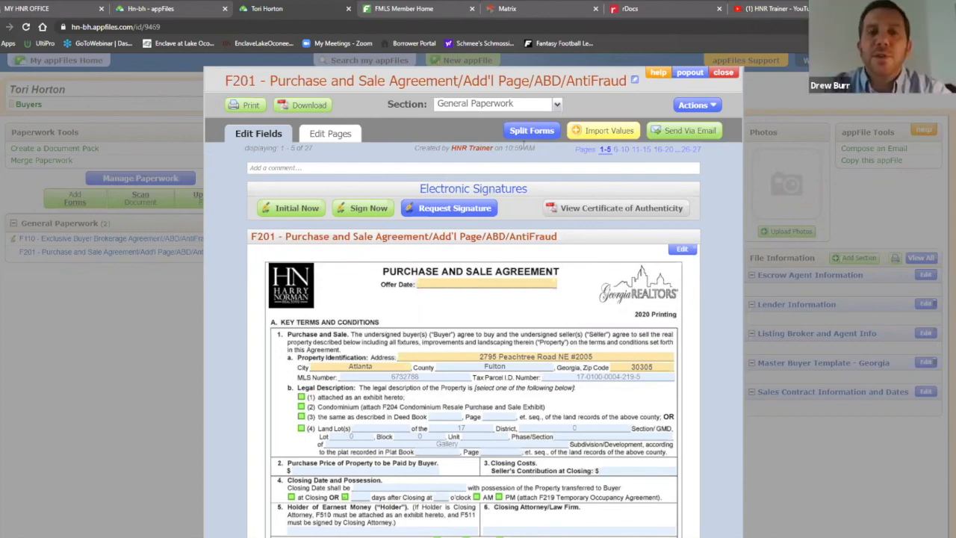
Split all nine F201 packet forms apart again and confirm the success alert
{"action": "left_click", "coordinate": [532, 131]}
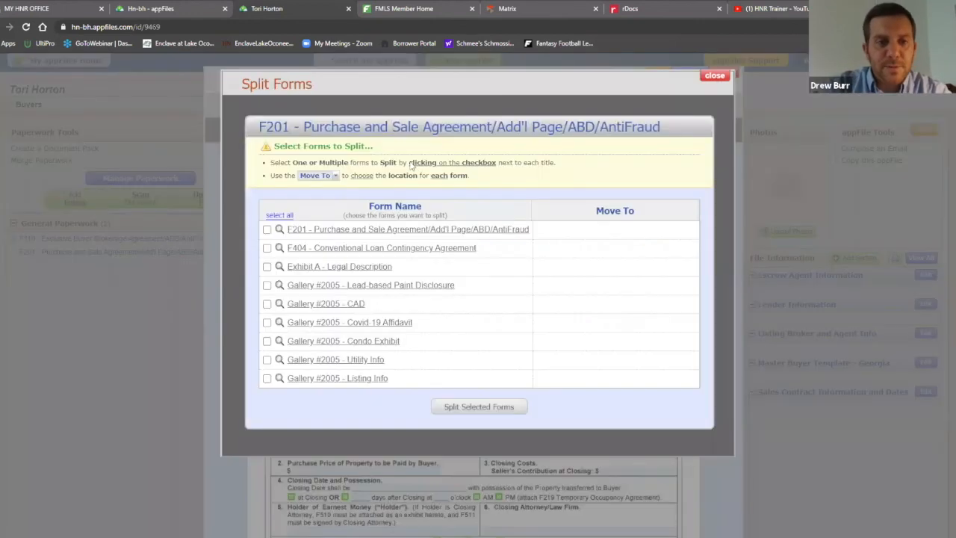
{"action": "left_click", "coordinate": [278, 215]}
{"action": "left_click", "coordinate": [477, 409]}
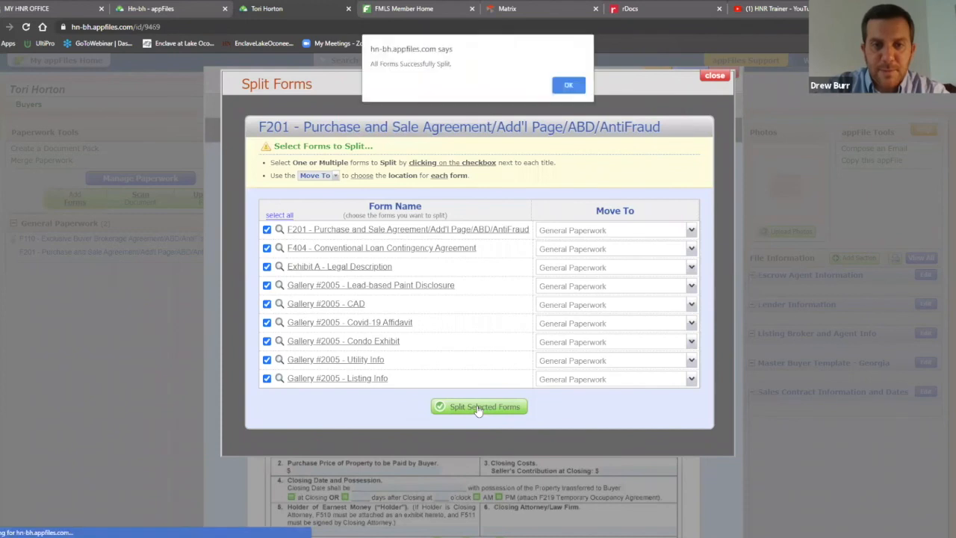
{"action": "left_click", "coordinate": [570, 85]}
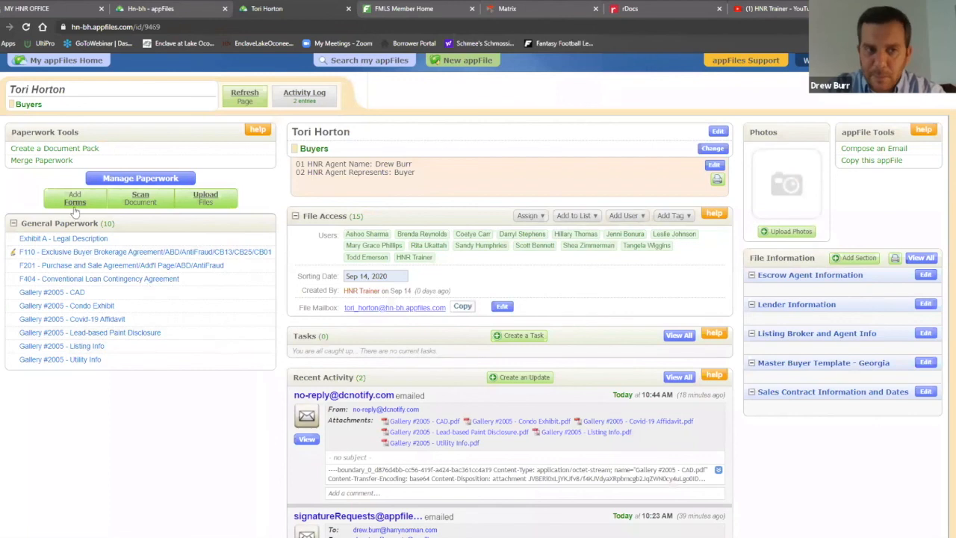
Combine F201, F404, Exhibit A and the Lead-based Paint Disclosure into a 19-page F201
{"action": "left_click", "coordinate": [39, 161]}
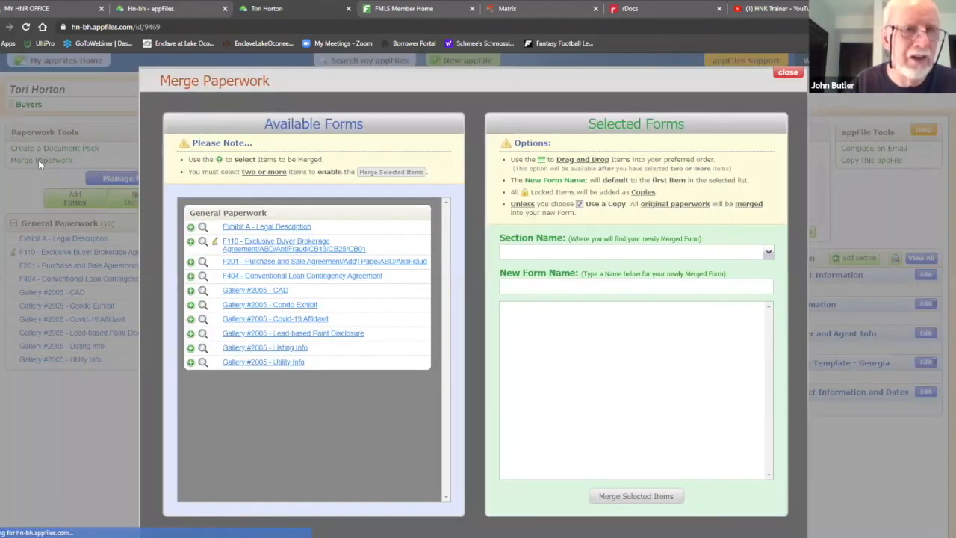
{"action": "left_click", "coordinate": [291, 263]}
{"action": "left_click", "coordinate": [293, 277]}
{"action": "left_click", "coordinate": [278, 227]}
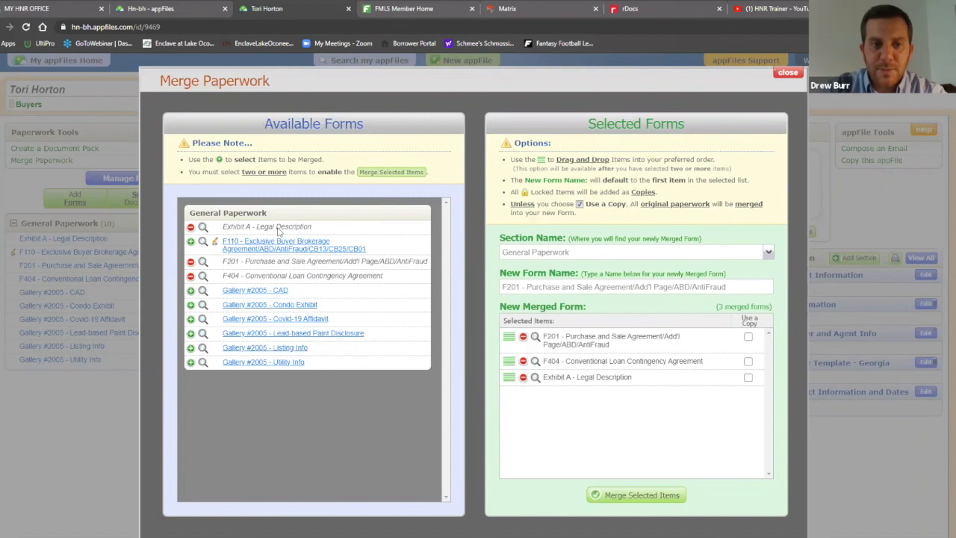
{"action": "left_click", "coordinate": [333, 333]}
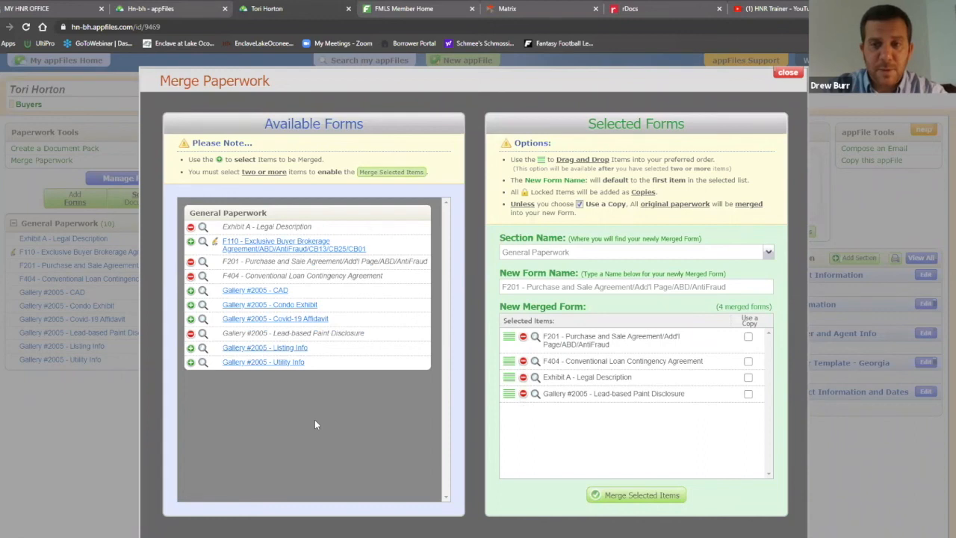
{"action": "left_click", "coordinate": [631, 495]}
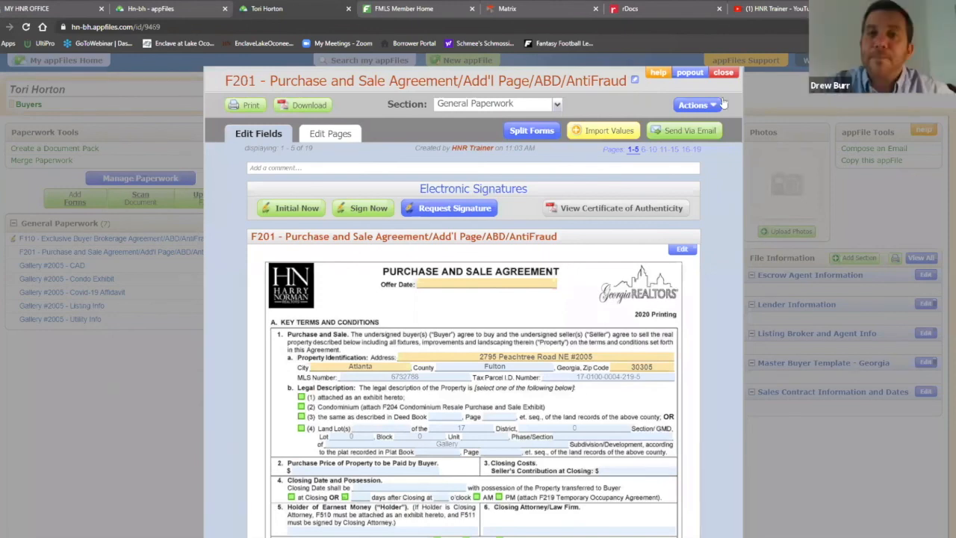
Close and reopen the merged F201 Purchase and Sale Agreement, then make its title editable
{"action": "left_click", "coordinate": [723, 72]}
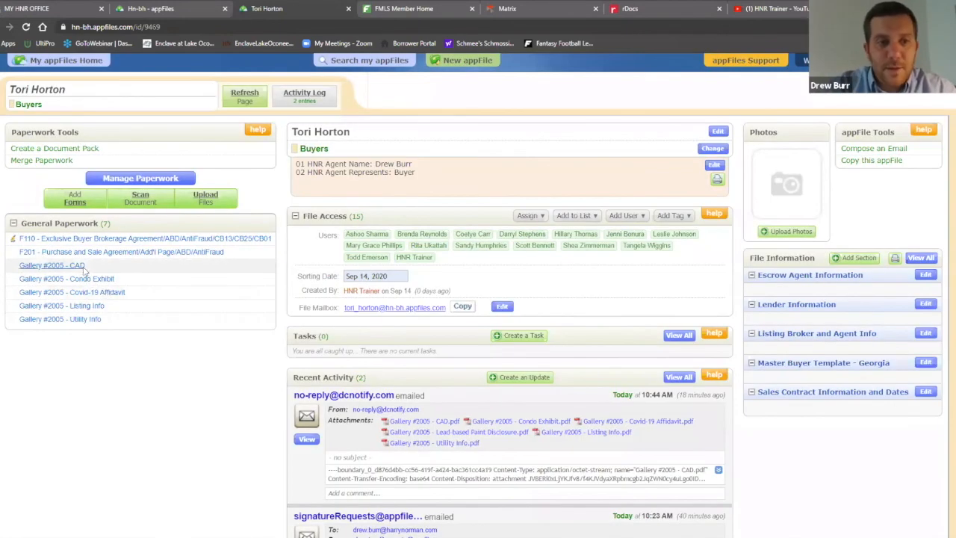
{"action": "left_click", "coordinate": [148, 254]}
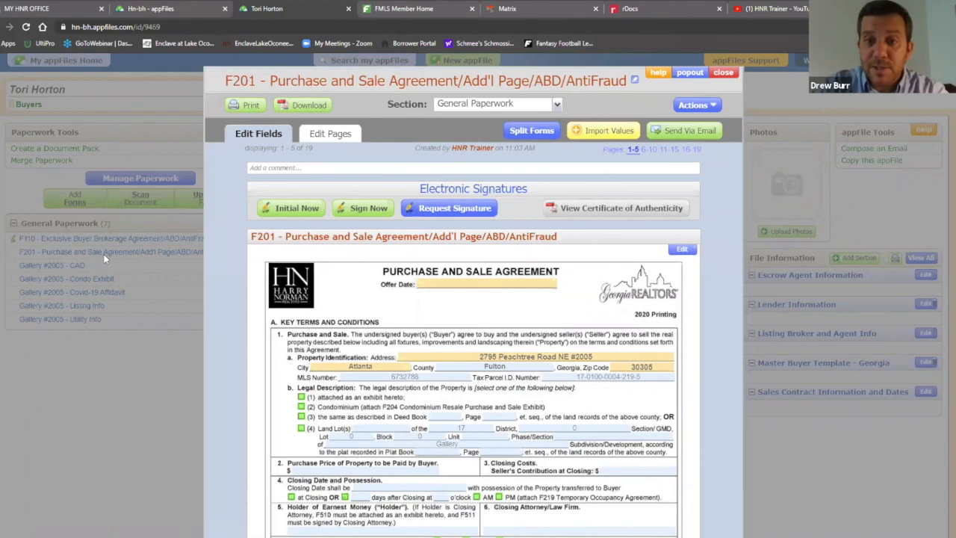
{"action": "left_click", "coordinate": [635, 84]}
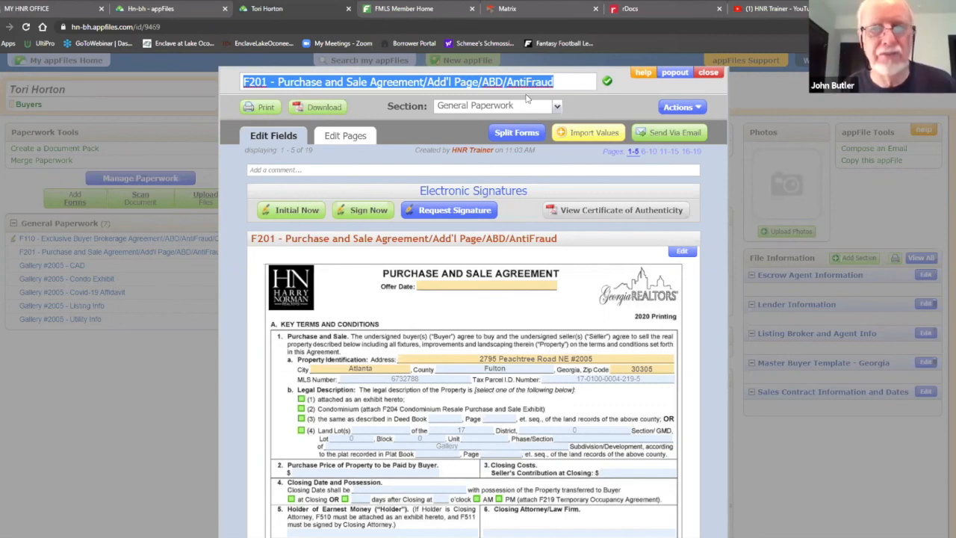
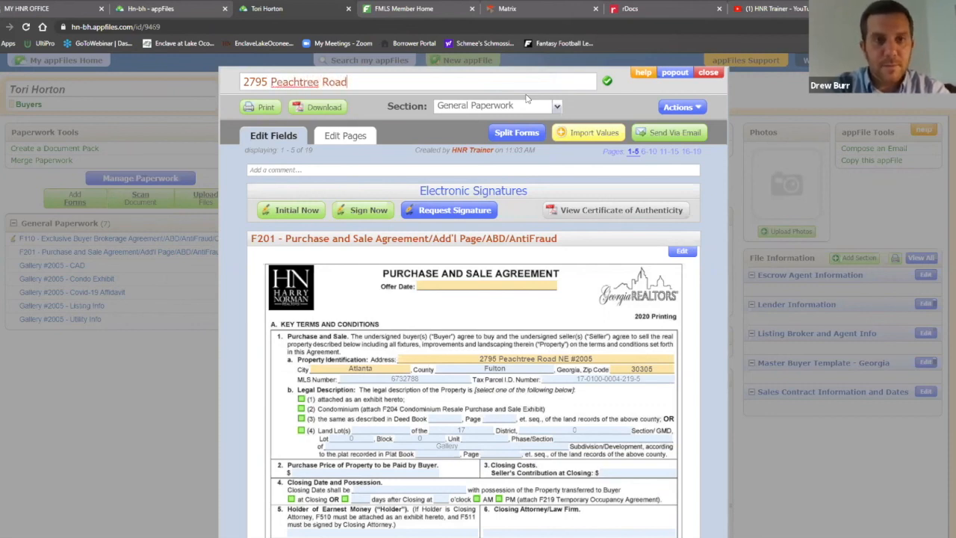
{"action": "type", "text": "Burr"}
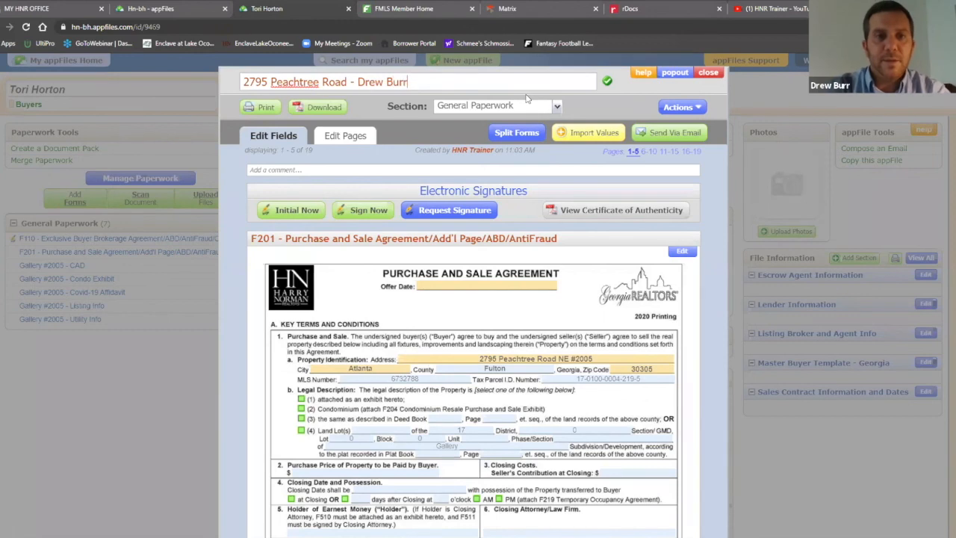
{"action": "left_click", "coordinate": [608, 82]}
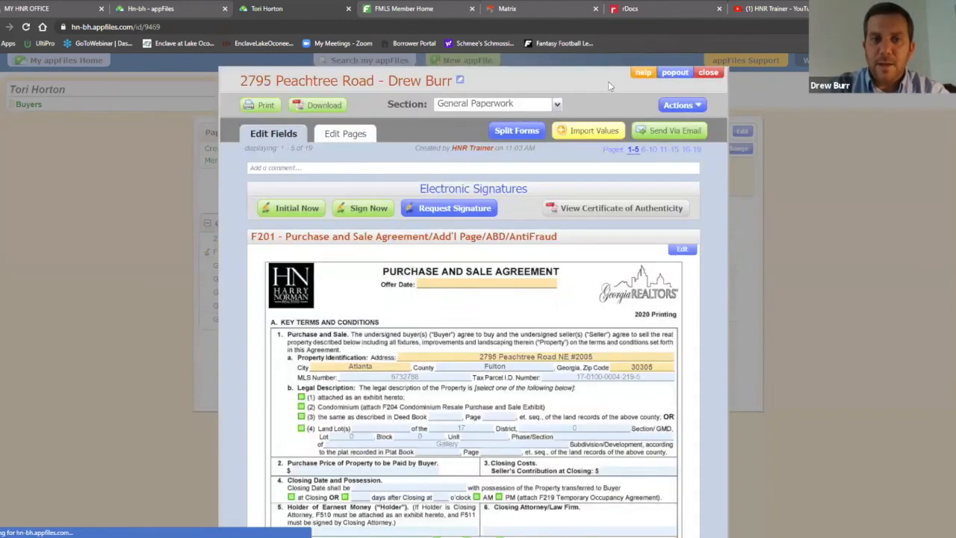
Close the renamed agreement to return to the appFile's General Paperwork list
{"action": "left_click", "coordinate": [709, 72]}
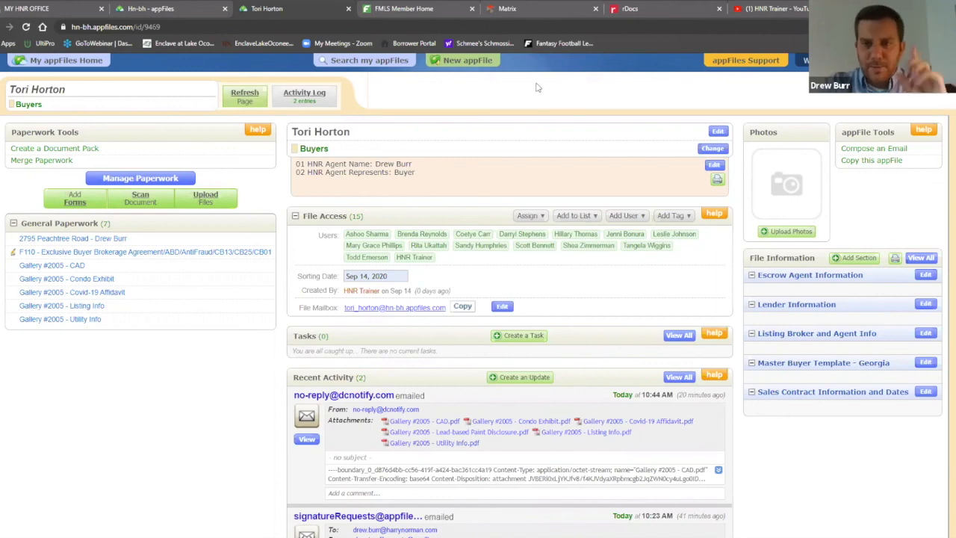
Open the F110 Exclusive Buyer Brokerage Agreement and rename it '<client's name> - Buyer Brokerage'
{"action": "left_click", "coordinate": [222, 254]}
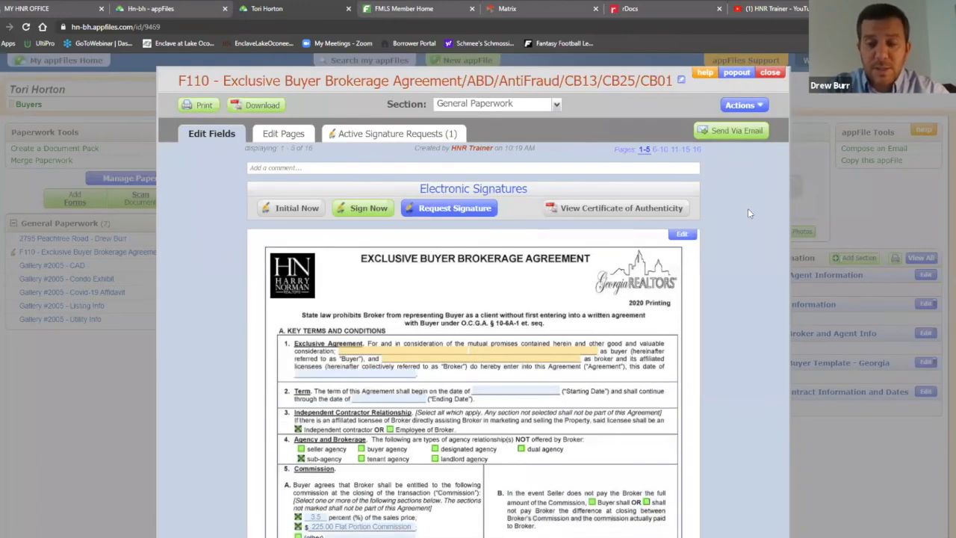
{"action": "left_click", "coordinate": [683, 82]}
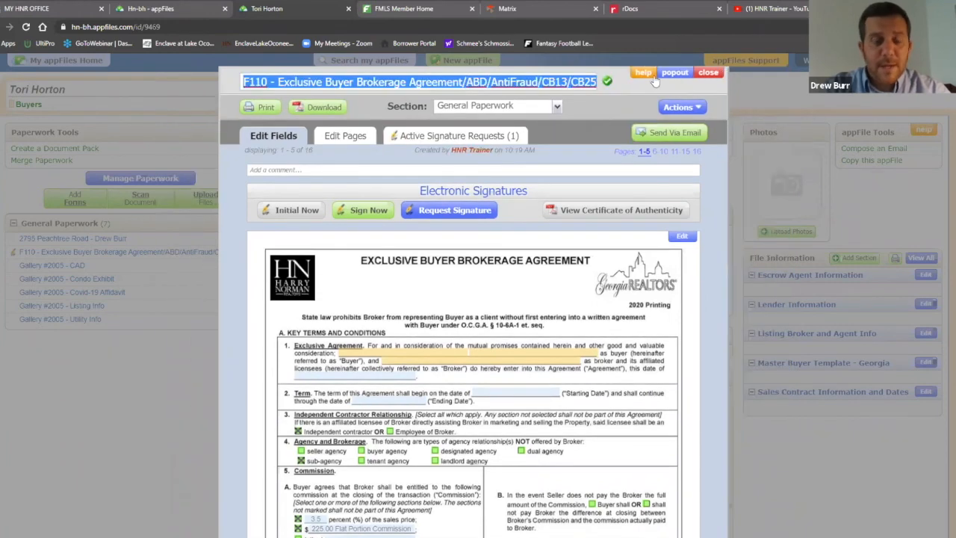
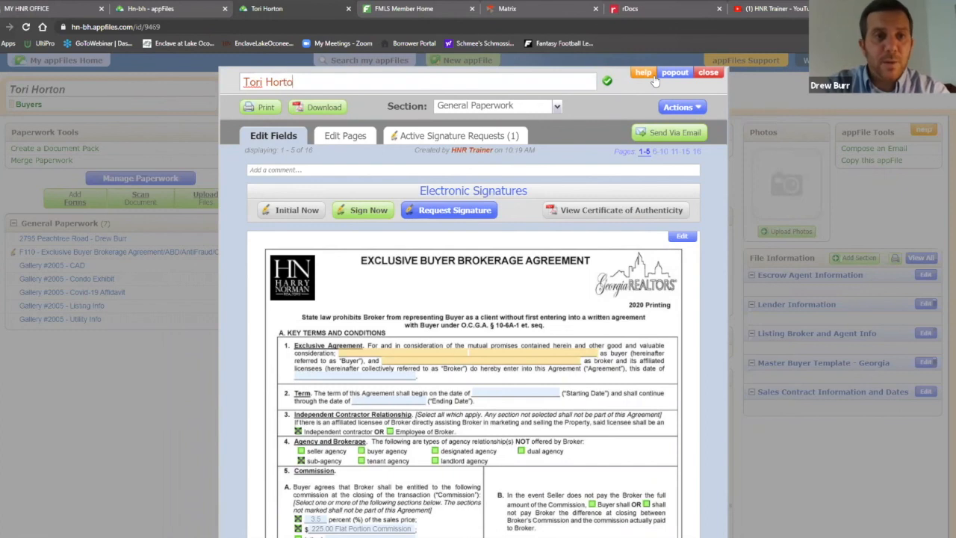
{"action": "type", "text": " - Buyer Brokerage"}
{"action": "left_click", "coordinate": [607, 81]}
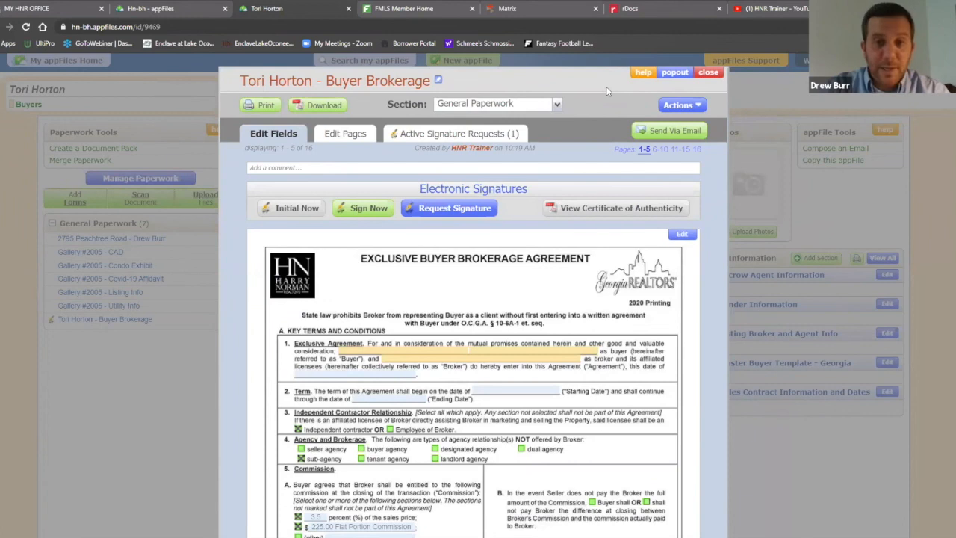
{"action": "left_click", "coordinate": [556, 104]}
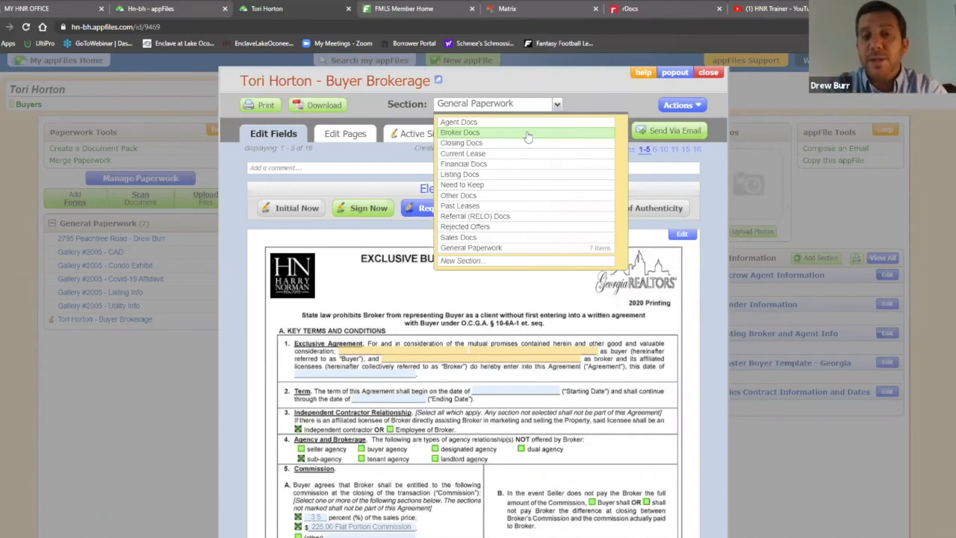
File the client's Buyer Brokerage agreement under Broker Docs and close its view
{"action": "left_click", "coordinate": [527, 133]}
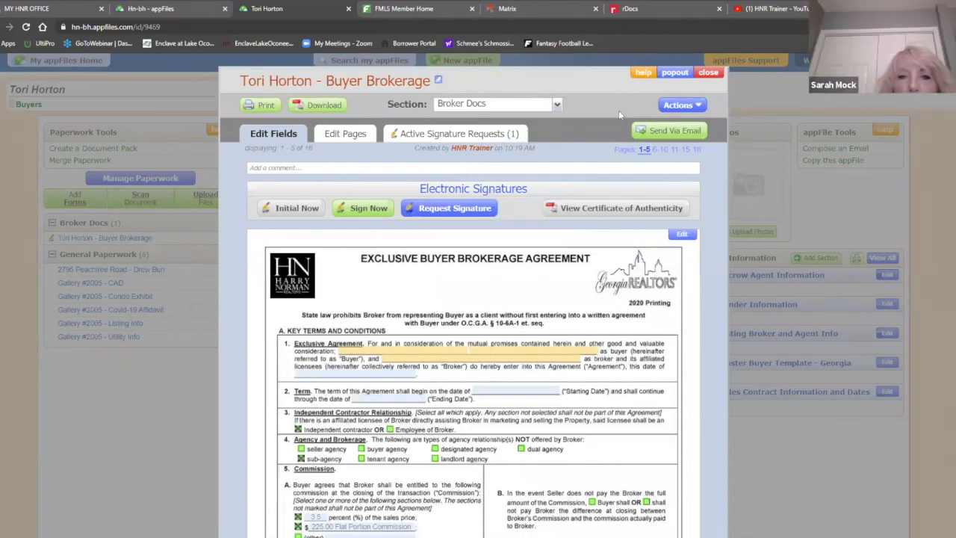
{"action": "left_click", "coordinate": [709, 75]}
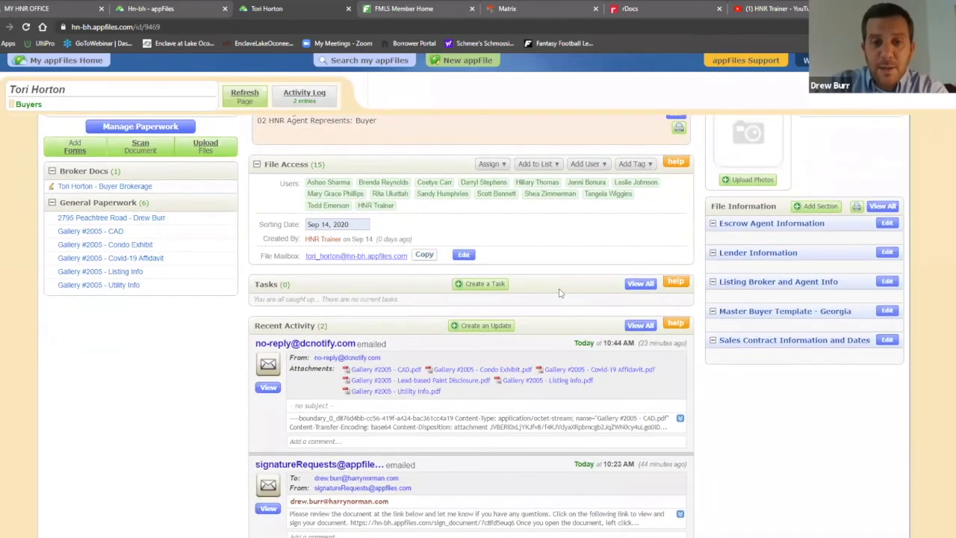
{"action": "scroll", "coordinate": [562, 293], "scroll_direction": "down", "scroll_amount": 1}
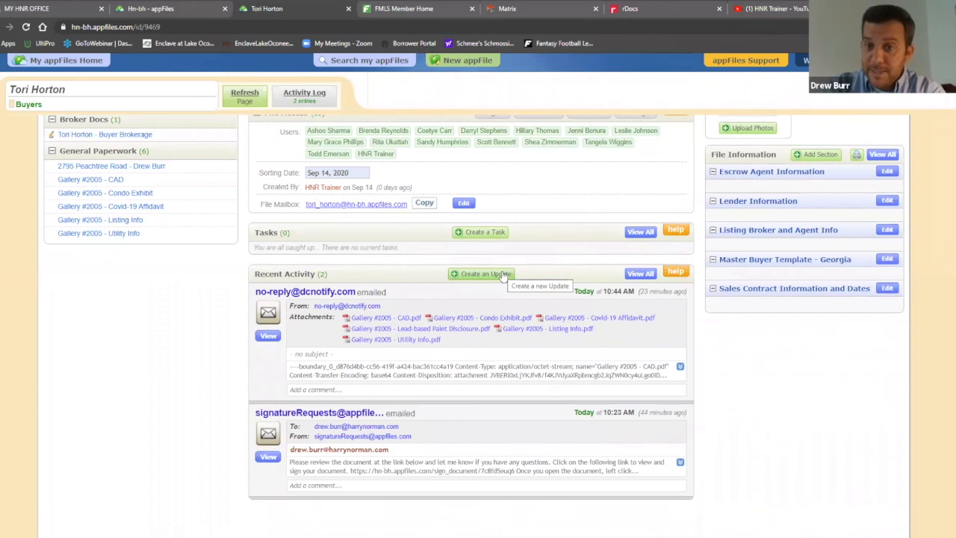
Draft an update saying the client's Buyer Brokerage was signed and submitted, alerting one administrator, then discard it
{"action": "left_click", "coordinate": [502, 275]}
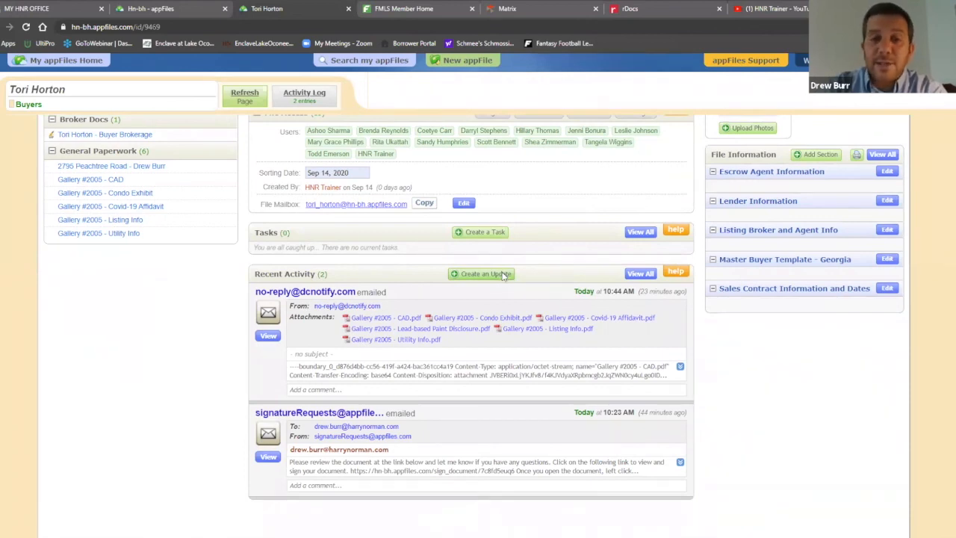
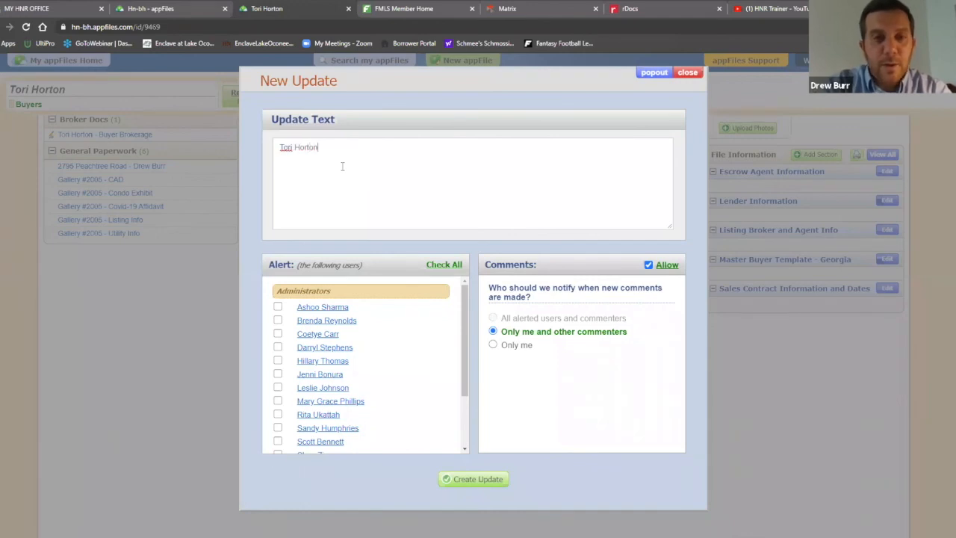
{"action": "type", "text": "Buyer Bro"}
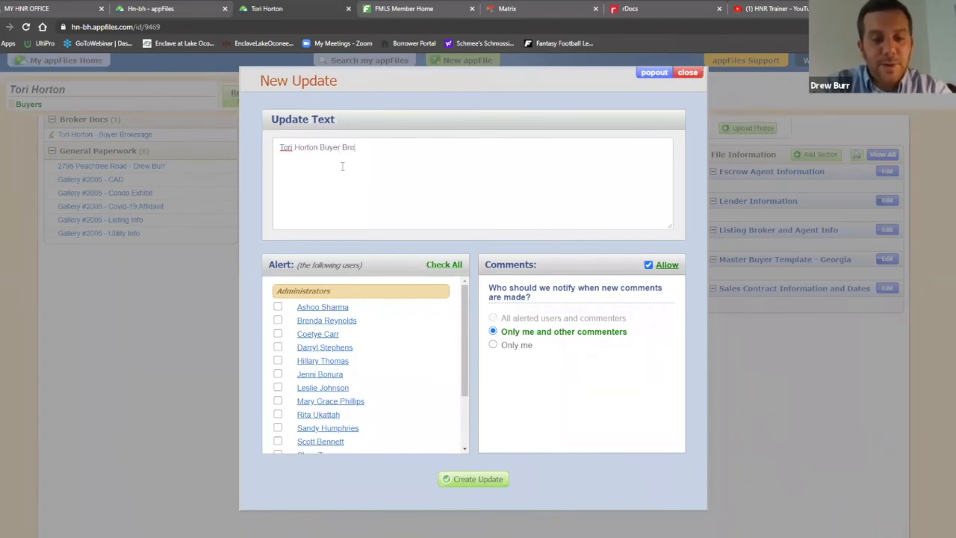
{"action": "type", "text": "kerage has been signed and submitted."}
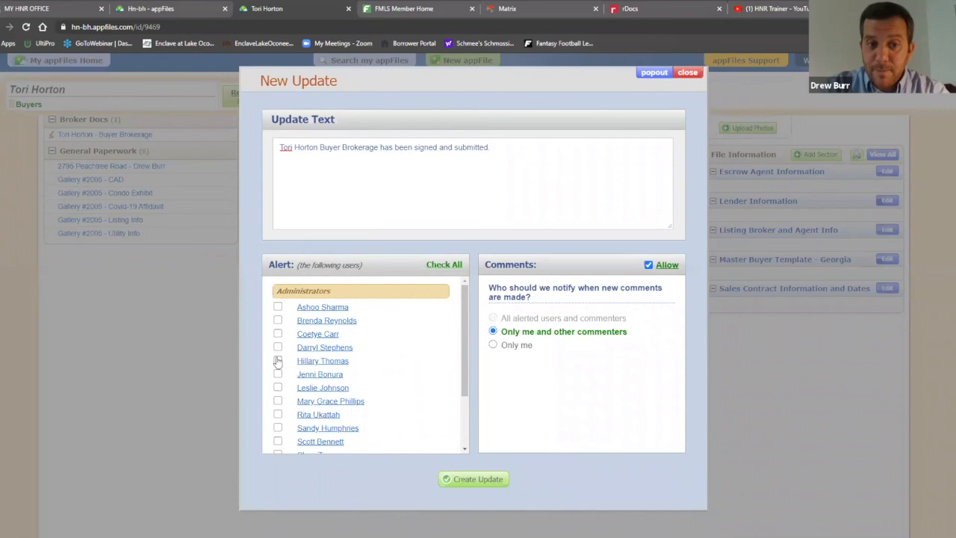
{"action": "scroll", "coordinate": [377, 353], "scroll_direction": "down", "scroll_amount": 2}
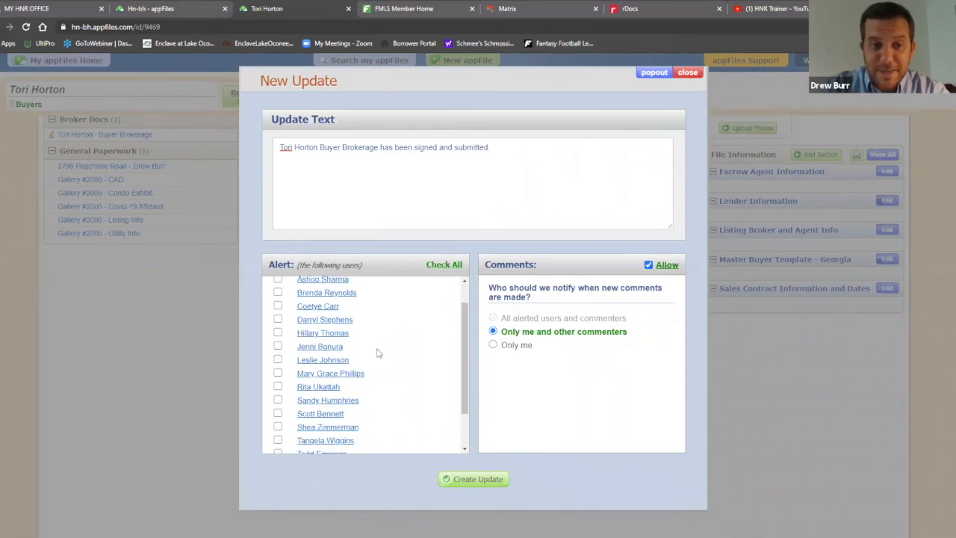
{"action": "left_click", "coordinate": [277, 390]}
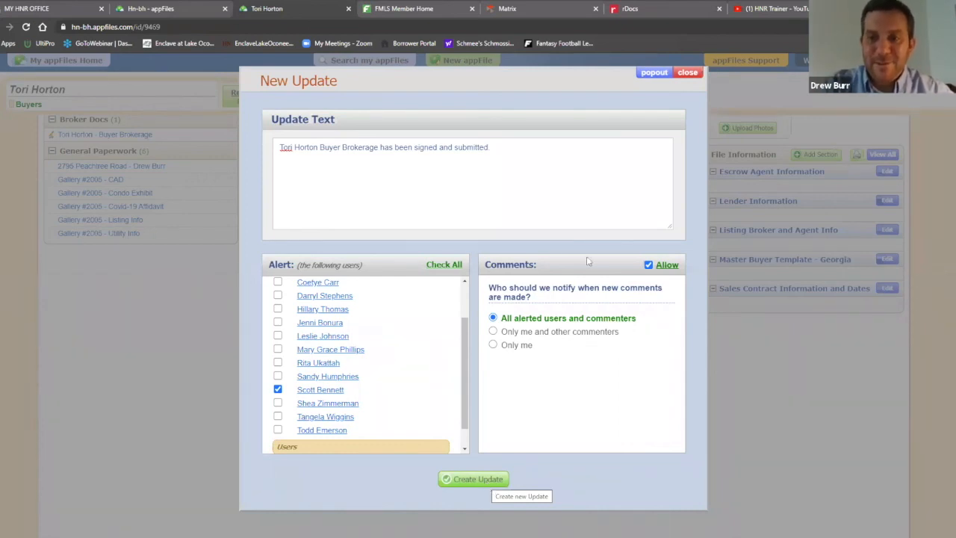
{"action": "left_click", "coordinate": [687, 73]}
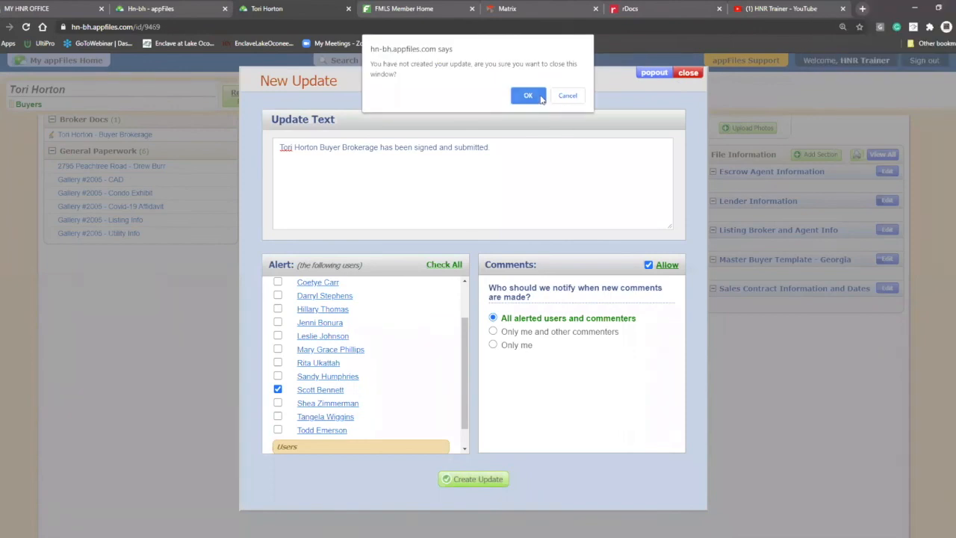
{"action": "left_click", "coordinate": [528, 97]}
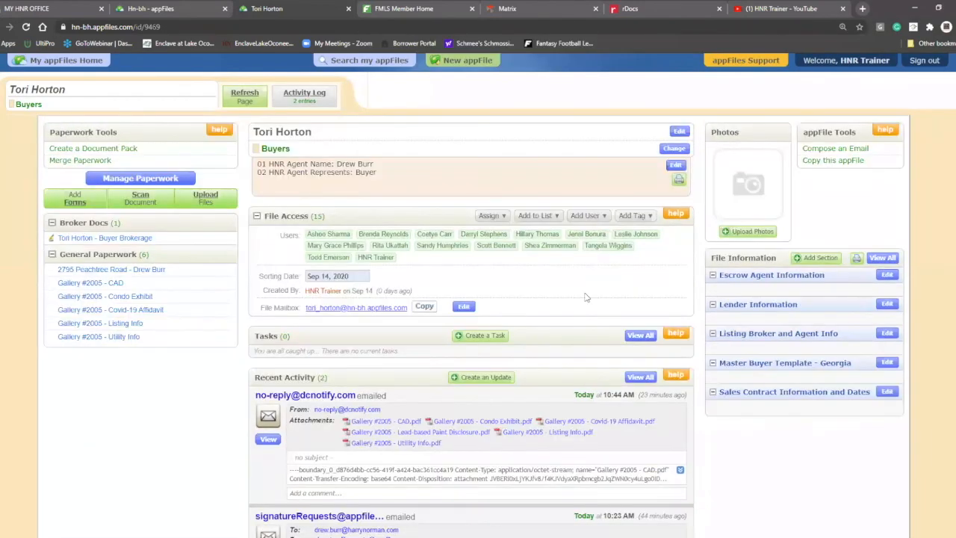
{"action": "left_click", "coordinate": [137, 237]}
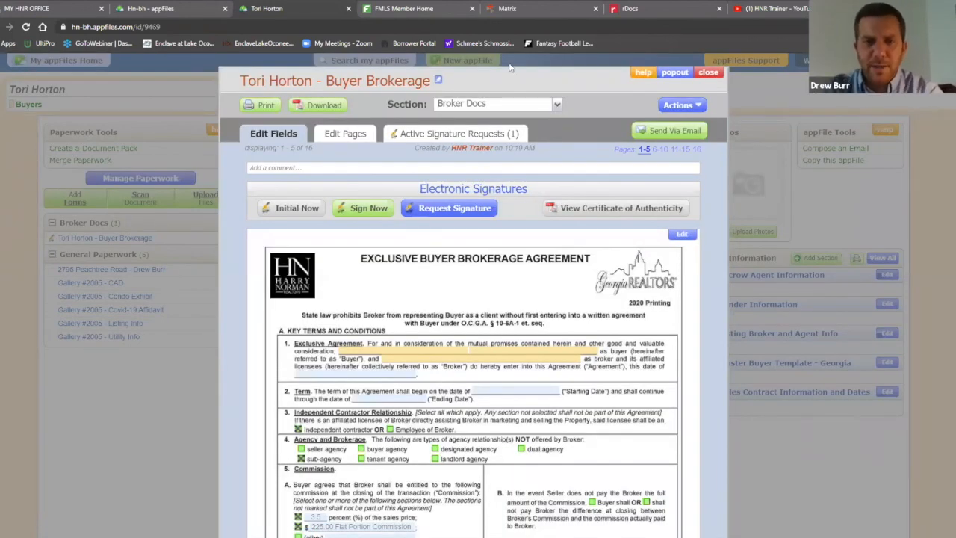
{"action": "left_click", "coordinate": [557, 105]}
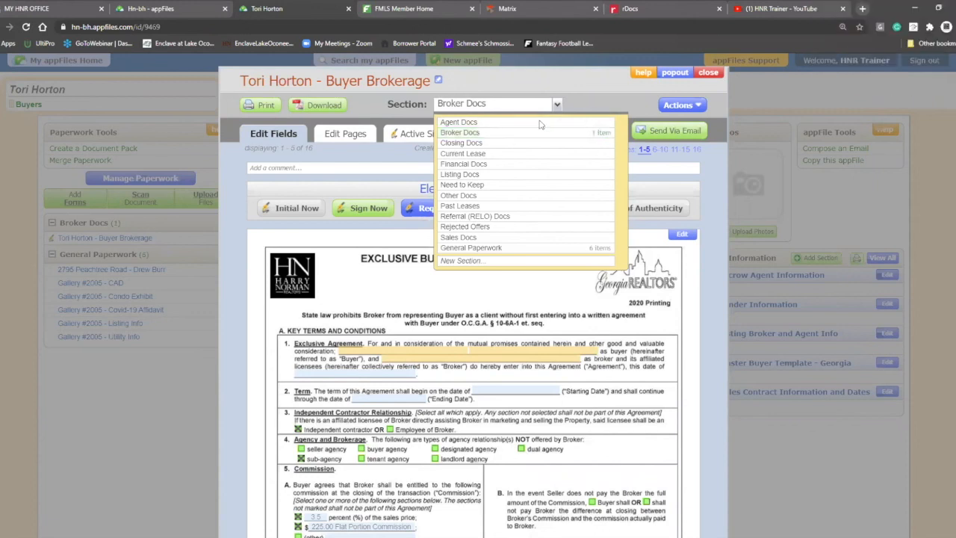
{"action": "left_click", "coordinate": [597, 95]}
{"action": "left_click", "coordinate": [708, 73]}
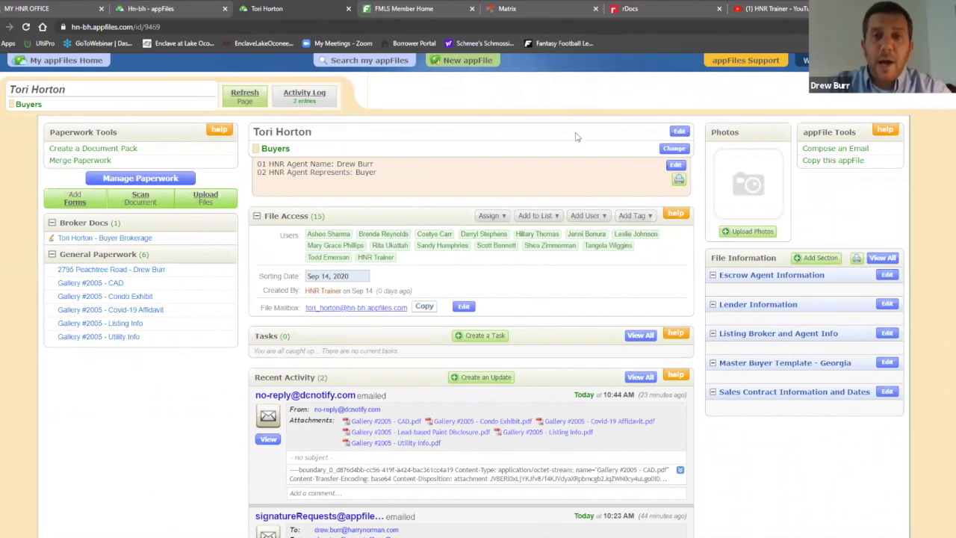
{"action": "left_click", "coordinate": [679, 131]}
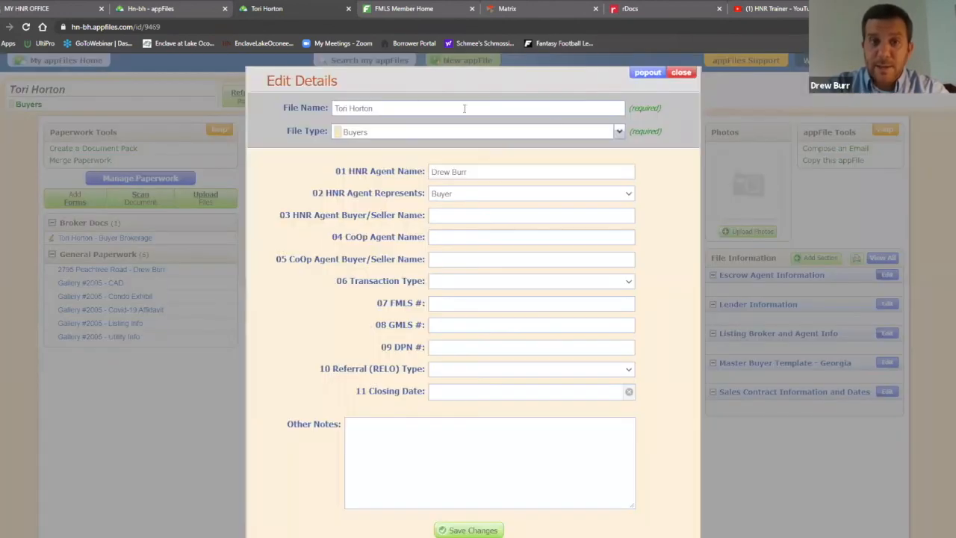
{"action": "left_click_drag", "start_coordinate": [396, 109], "coordinate": [325, 105]}
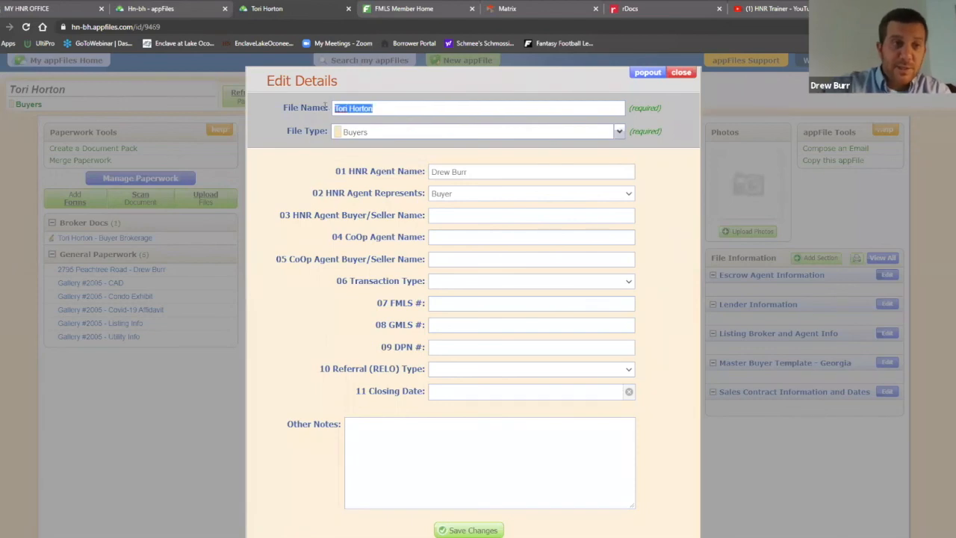
{"action": "key", "text": "BackSpace"}
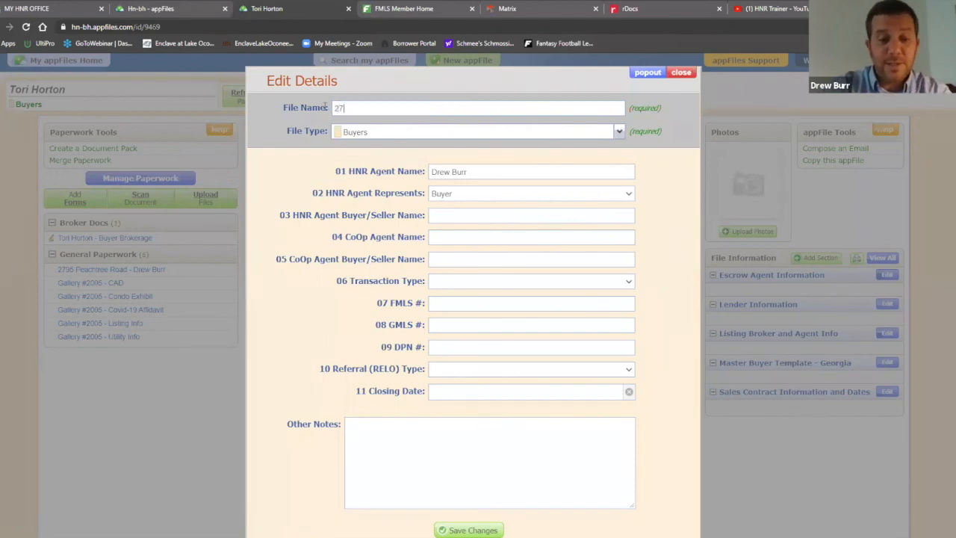
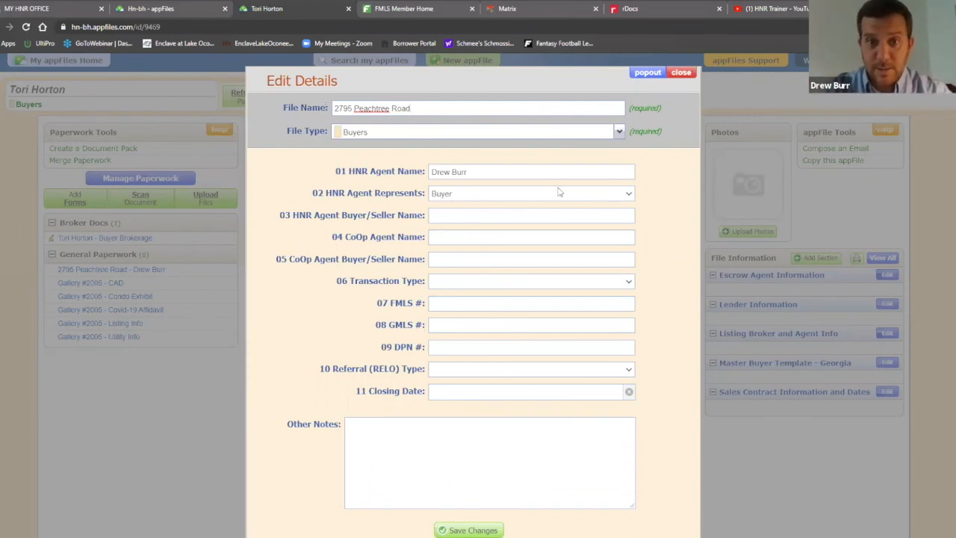
Set the file type to New Pending and save the detail changes
{"action": "left_click", "coordinate": [619, 132]}
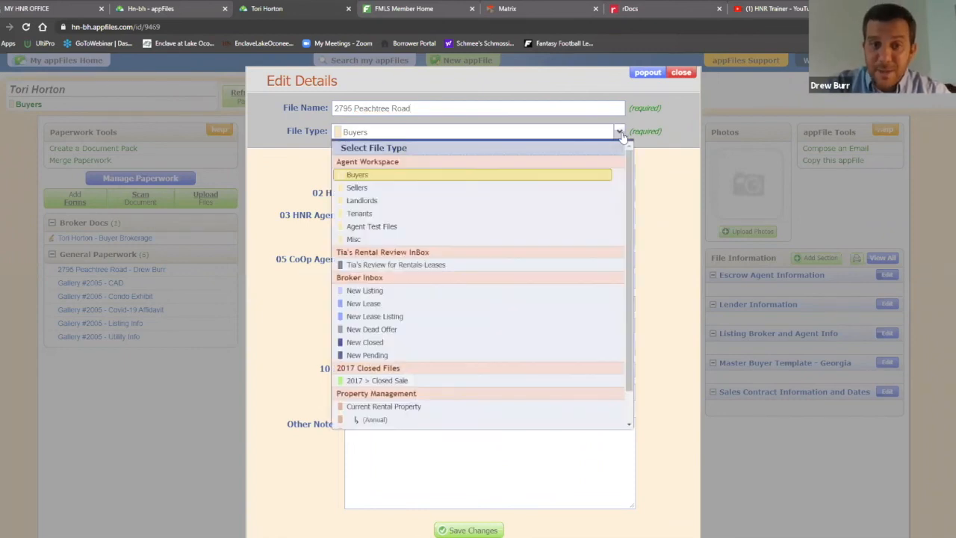
{"action": "left_click", "coordinate": [485, 357]}
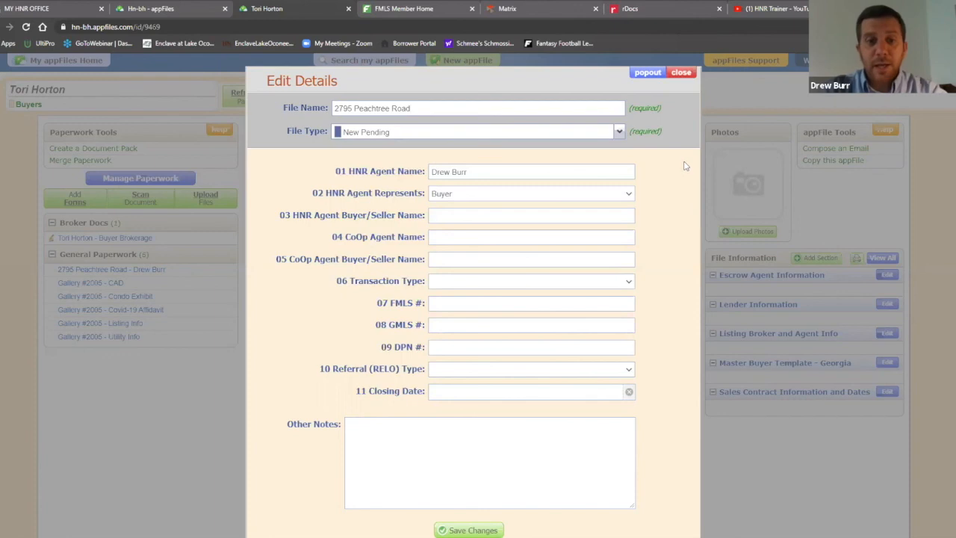
{"action": "scroll", "coordinate": [601, 489], "scroll_direction": "down", "scroll_amount": 3}
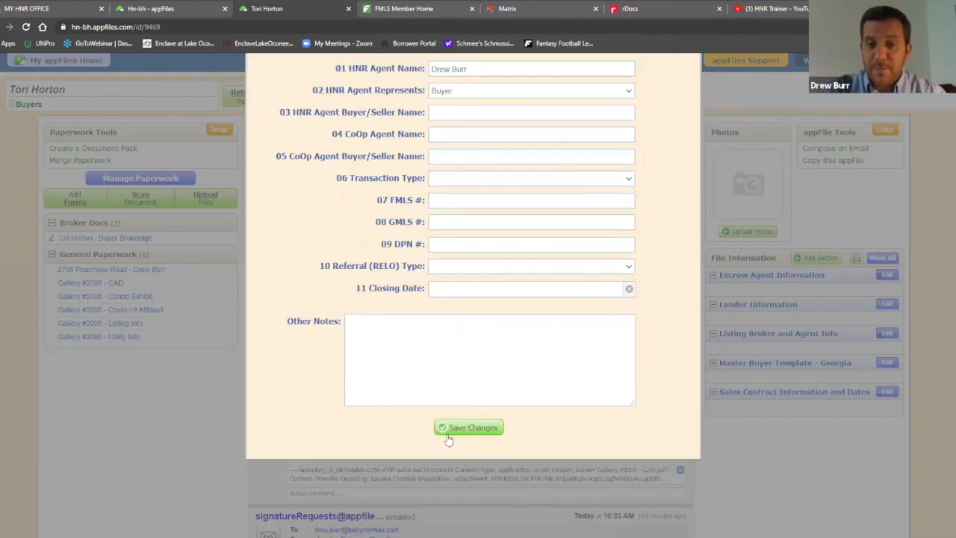
{"action": "scroll", "coordinate": [663, 323], "scroll_direction": "up", "scroll_amount": 3}
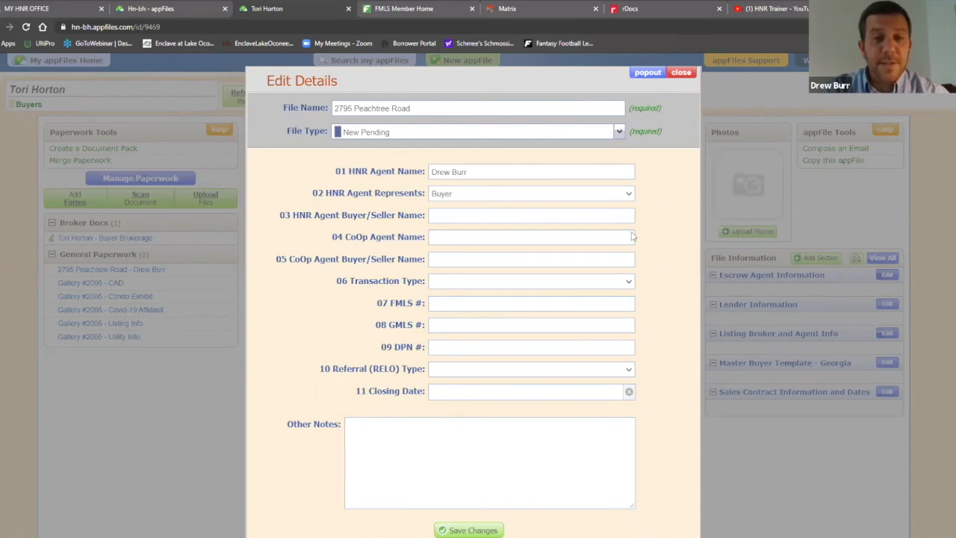
{"action": "left_click", "coordinate": [618, 132]}
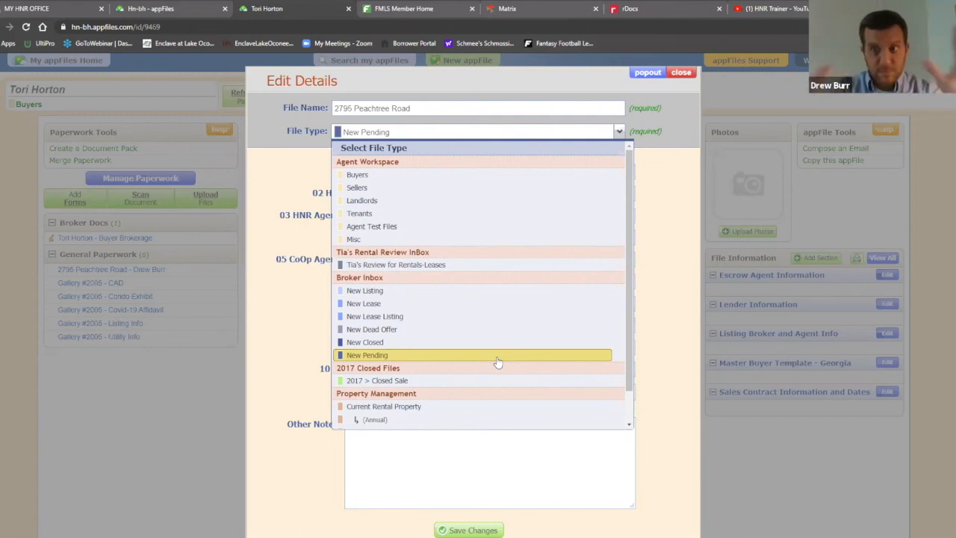
{"action": "left_click", "coordinate": [677, 194]}
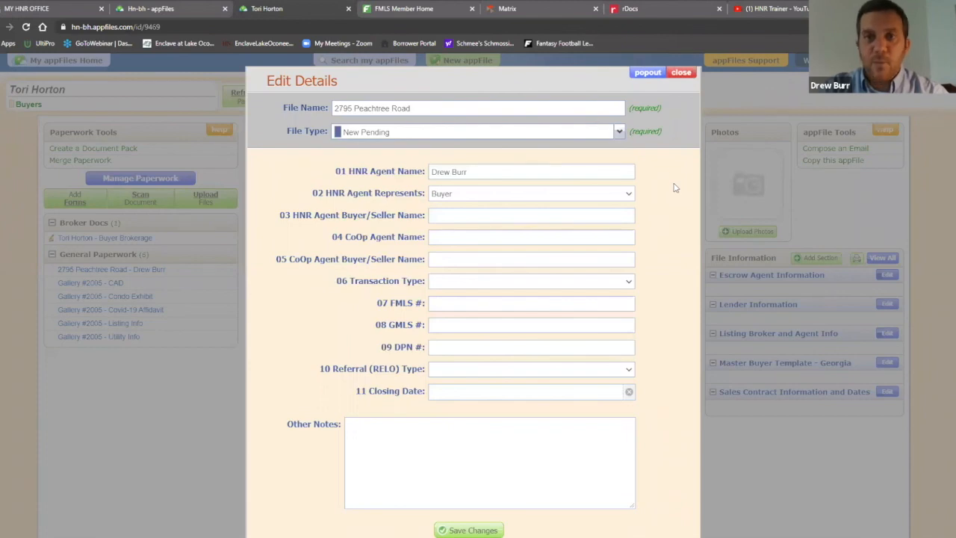
{"action": "left_click", "coordinate": [481, 527]}
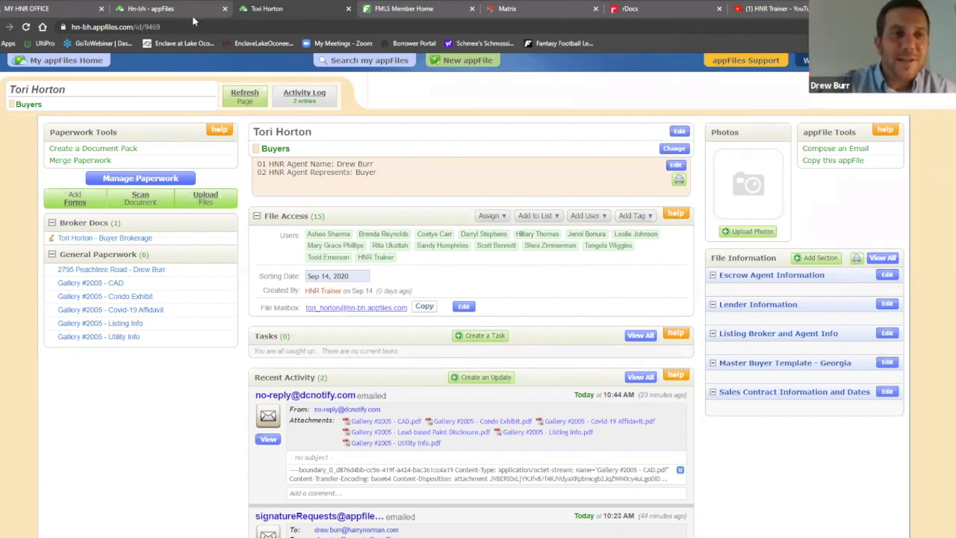
{"action": "left_click", "coordinate": [174, 8]}
{"action": "scroll", "coordinate": [754, 348], "scroll_direction": "down", "scroll_amount": 2}
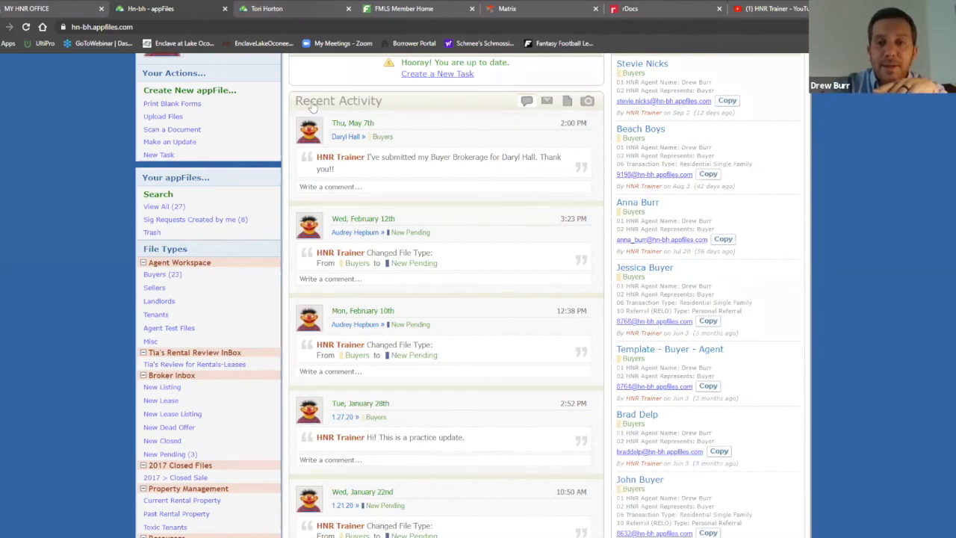
{"action": "left_click", "coordinate": [291, 8]}
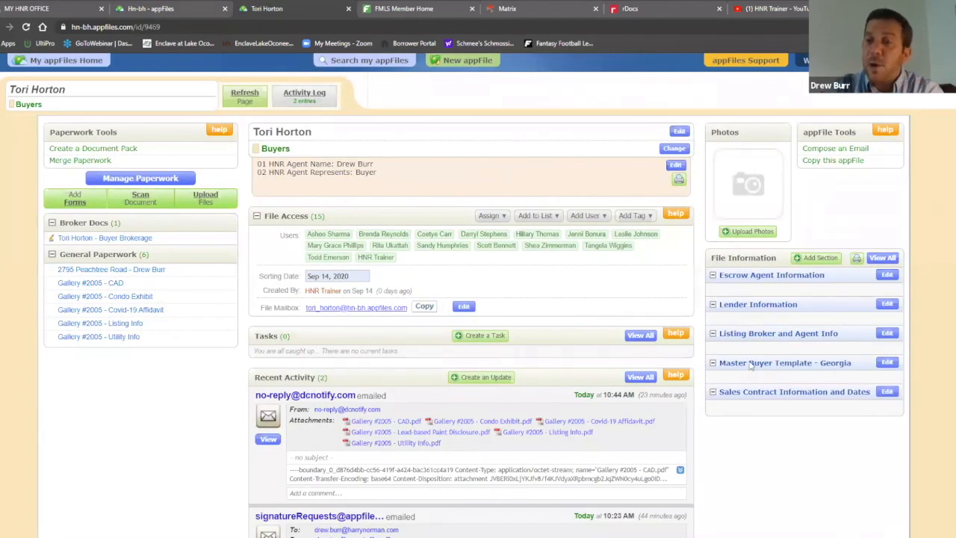